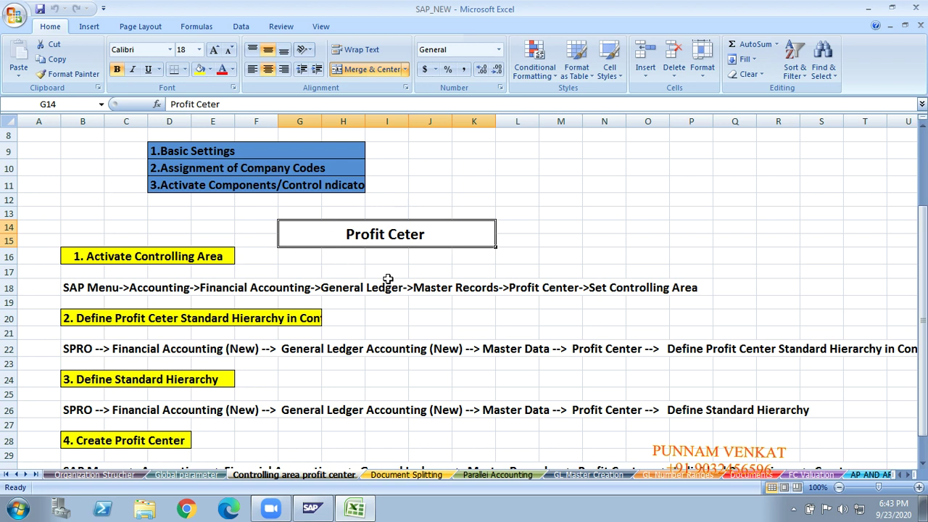
Review the Controlling Area and Profit Center notes in SAP_NEW, then show the desktop.
click(432, 270)
key(Up)
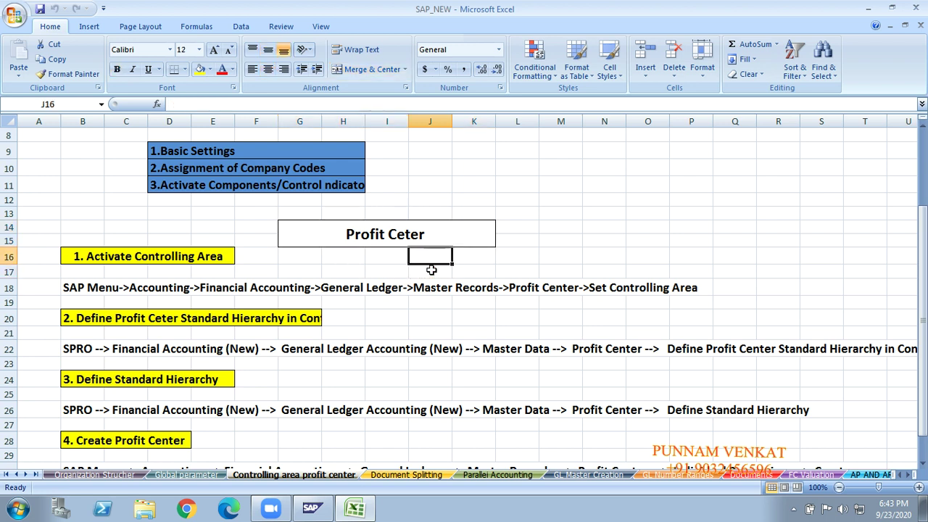
key(Up)
key(Up)
key(Up)
key(Up)
key(Up)
key(Up)
key(Up)
key(Up)
key(Up)
key(Up)
key(Up)
key(Up)
key(Up)
key(Up)
key(Up)
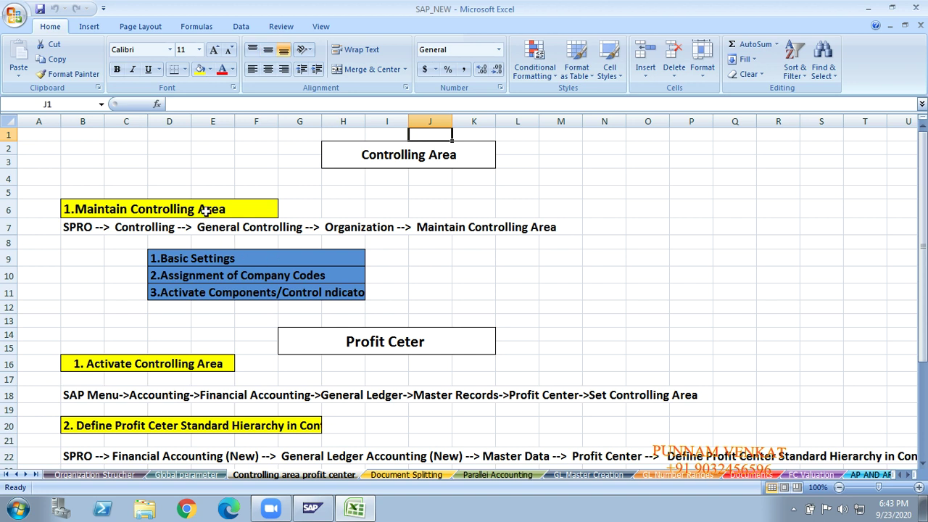
click(205, 211)
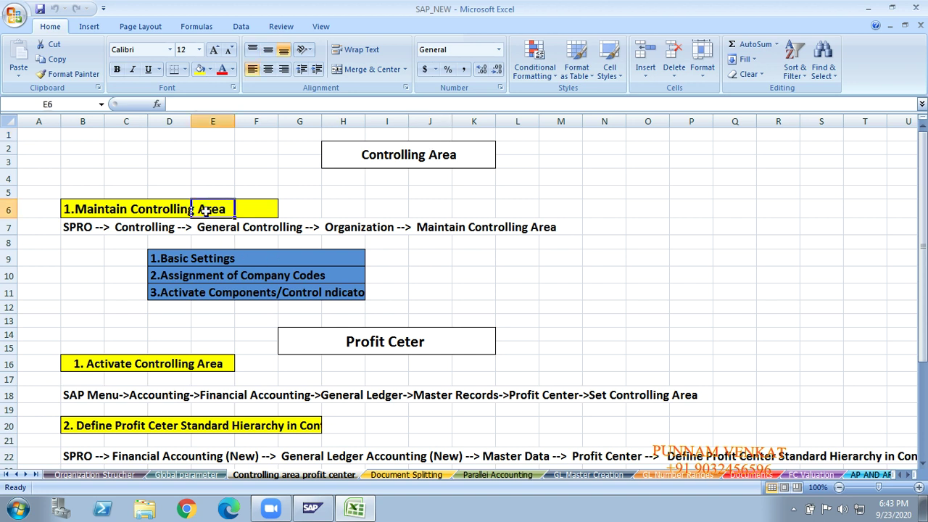
click(285, 231)
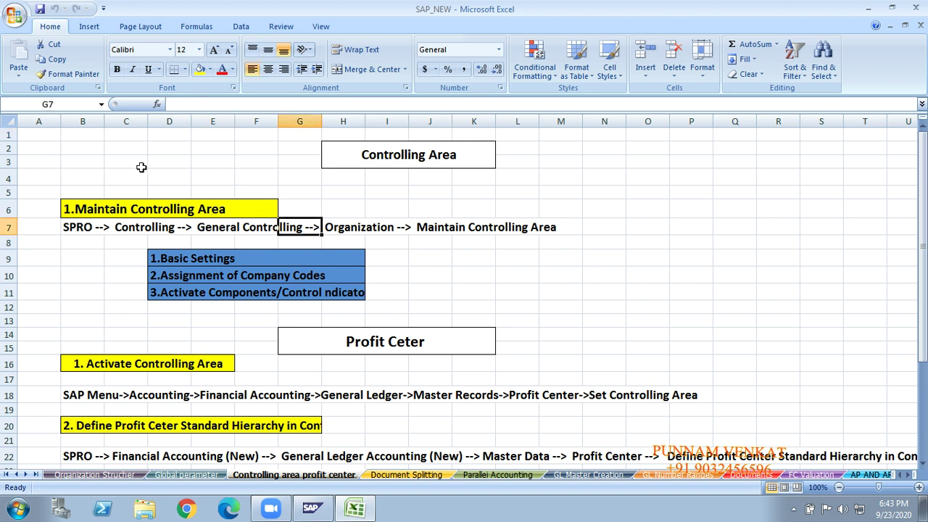
click(139, 244)
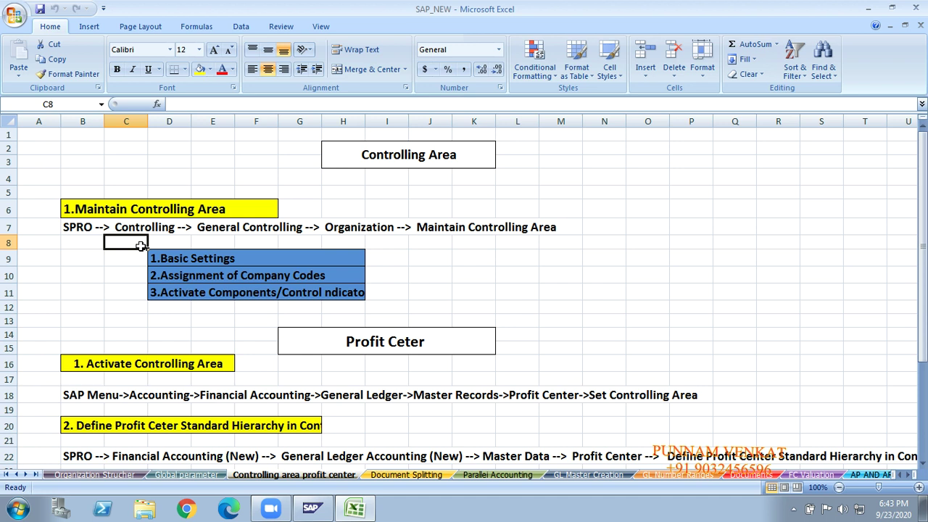
click(119, 249)
click(210, 331)
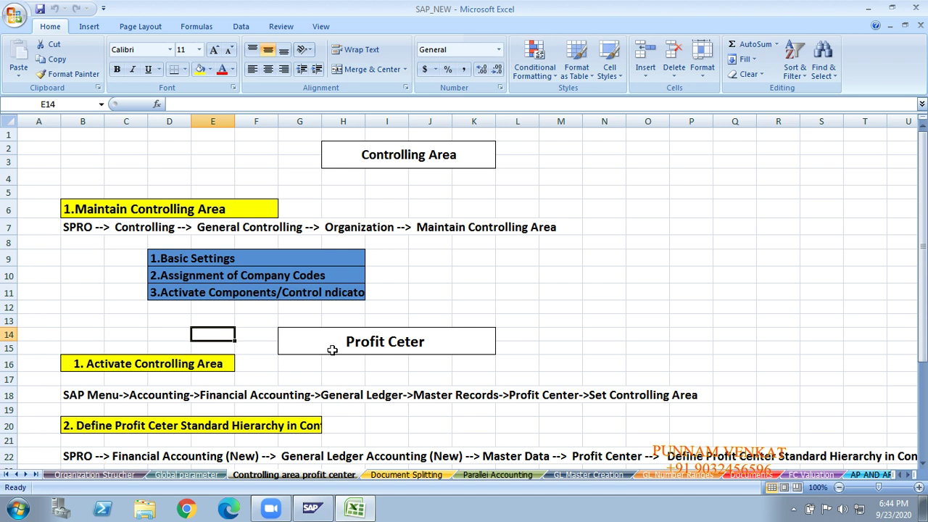
click(256, 178)
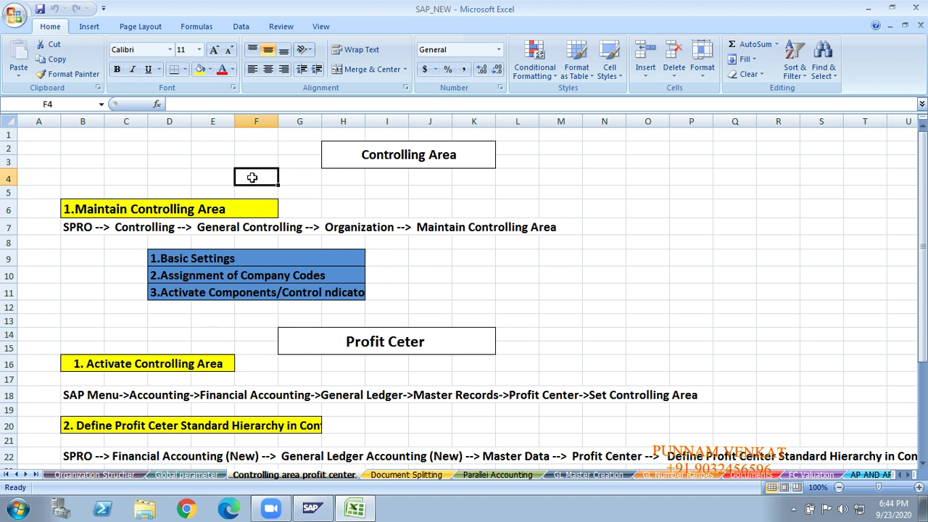
key(super+d)
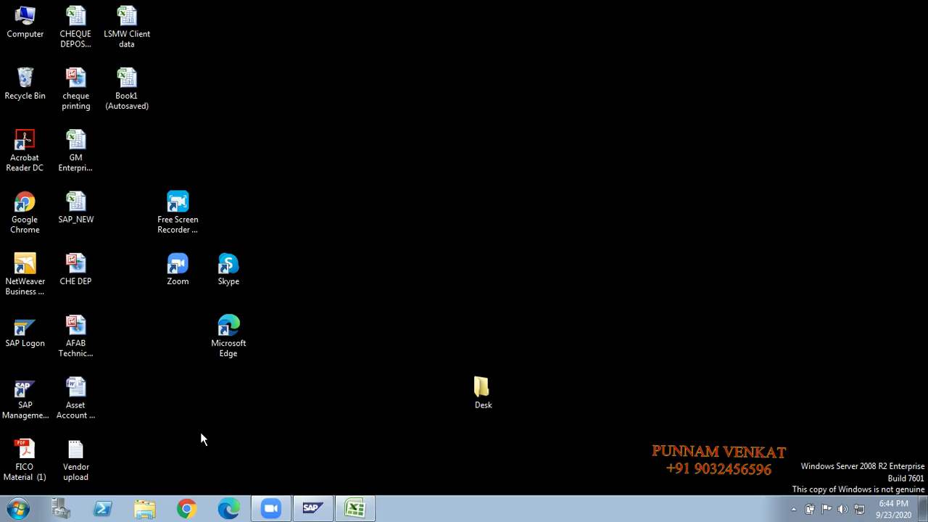
Log on to EHP7SR2-GST client 800 with the remembered user and the account password.
double_click(27, 335)
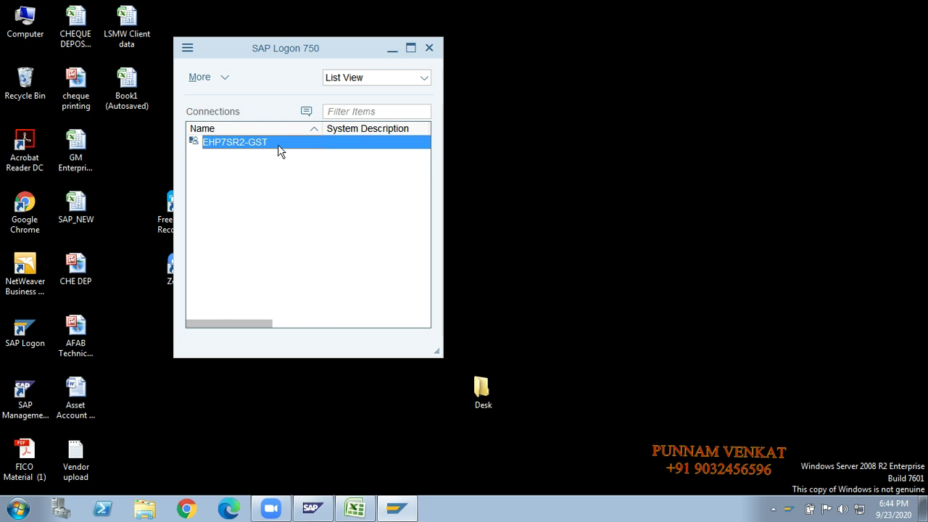
double_click(278, 144)
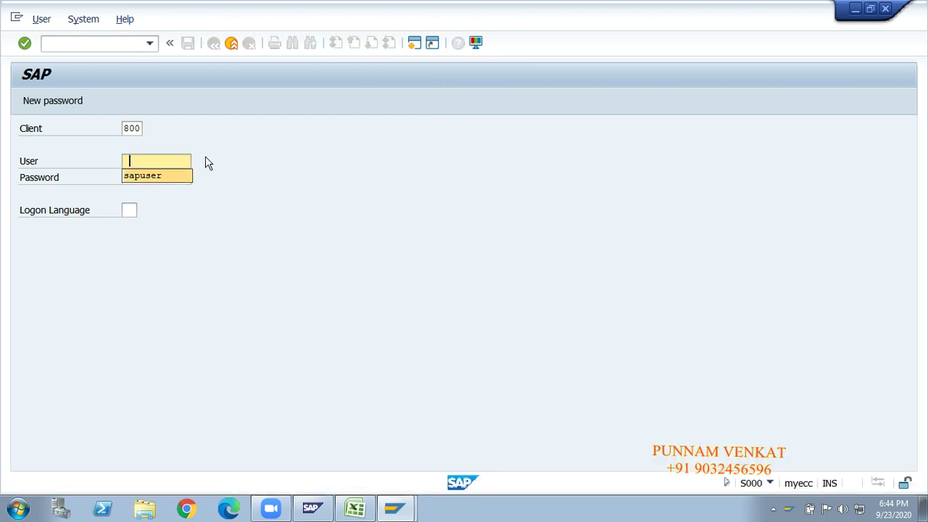
key(Down)
key(Tab)
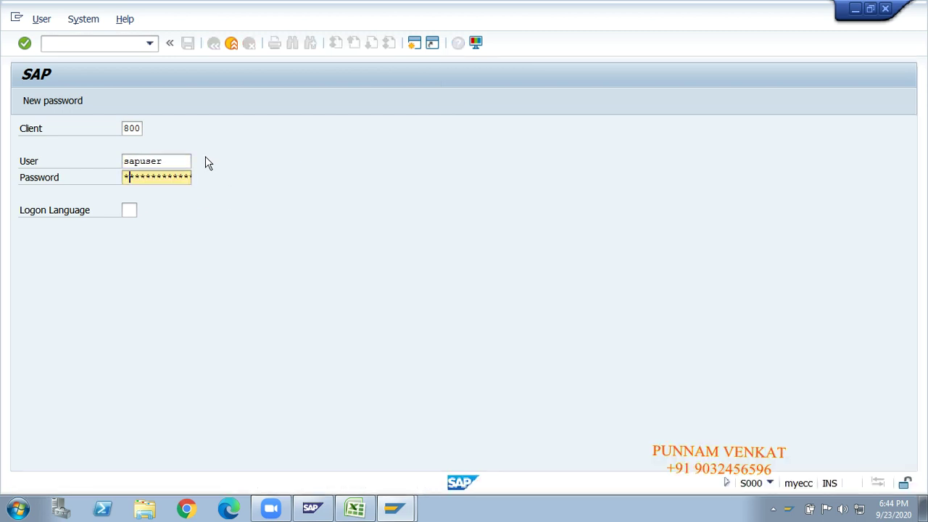
text(**********)
key(Return)
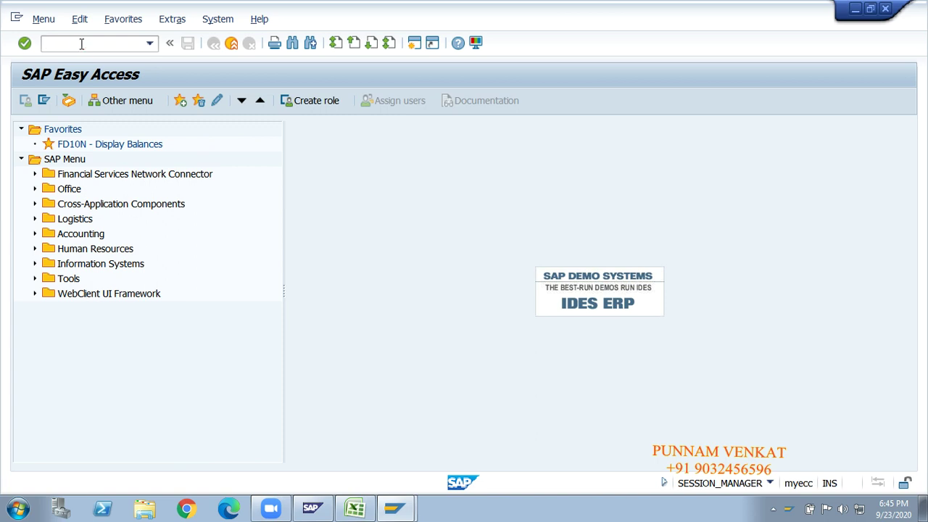
Return to the SAP session and start the SPRO customizing transaction.
key(alt+Tab)
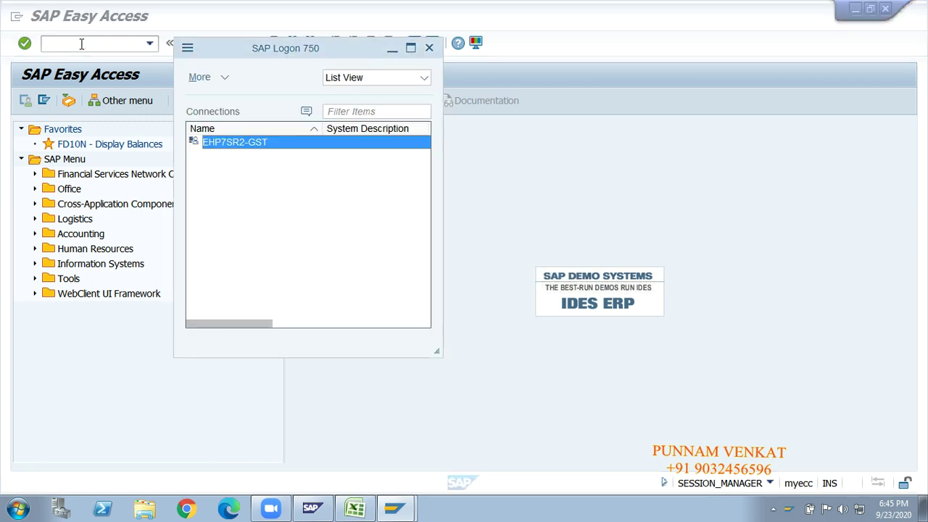
key(alt+Tab)
key(alt+Tab)
key(alt+Tab)
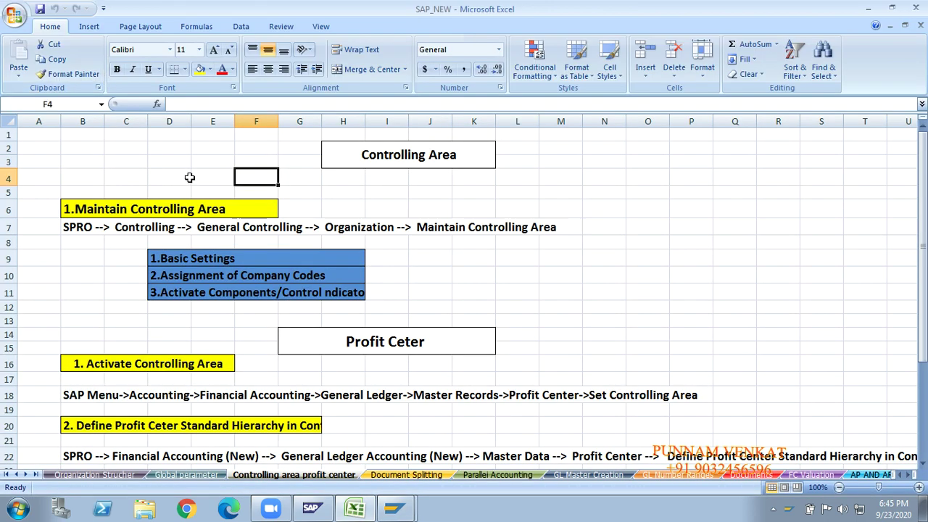
key(alt+Tab)
key(alt+Tab)
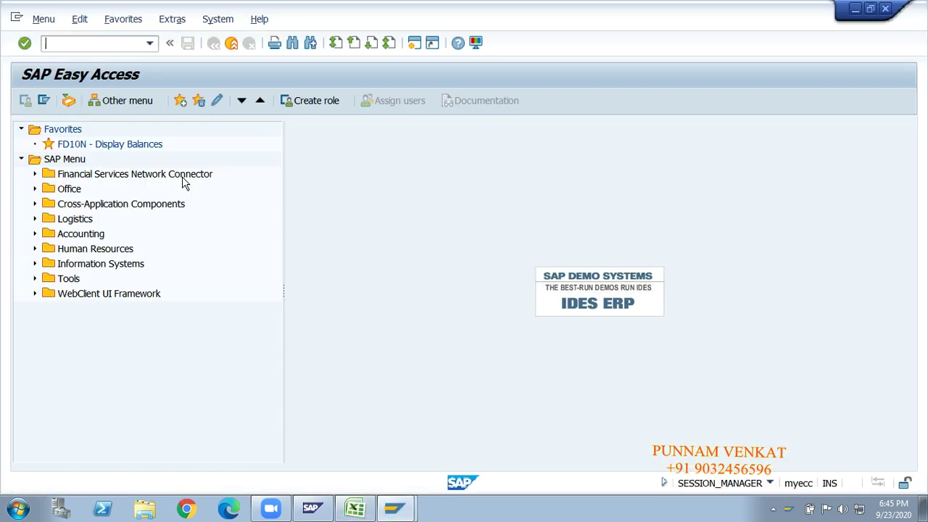
click(87, 42)
text(spro)
key(Return)
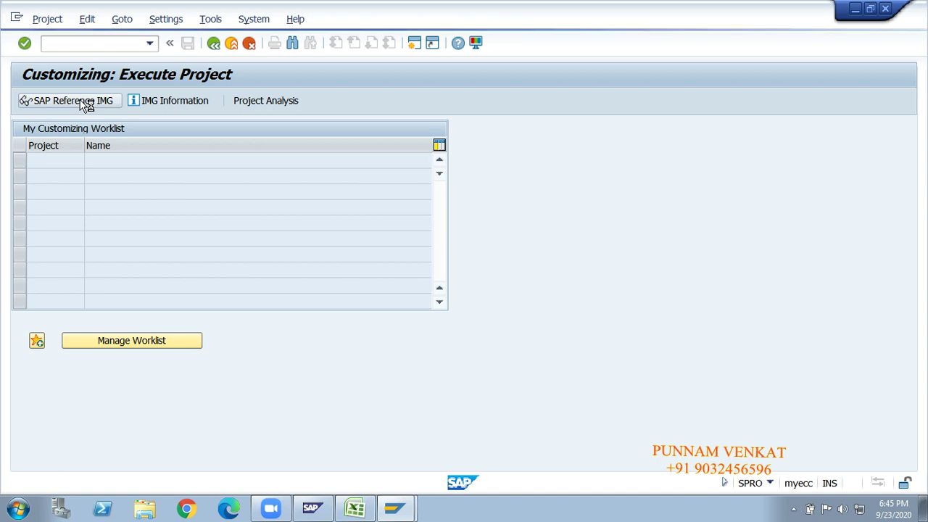
In the SAP Reference IMG, expand Controlling > General Controlling > Organization and execute Maintain Controlling Area.
click(85, 104)
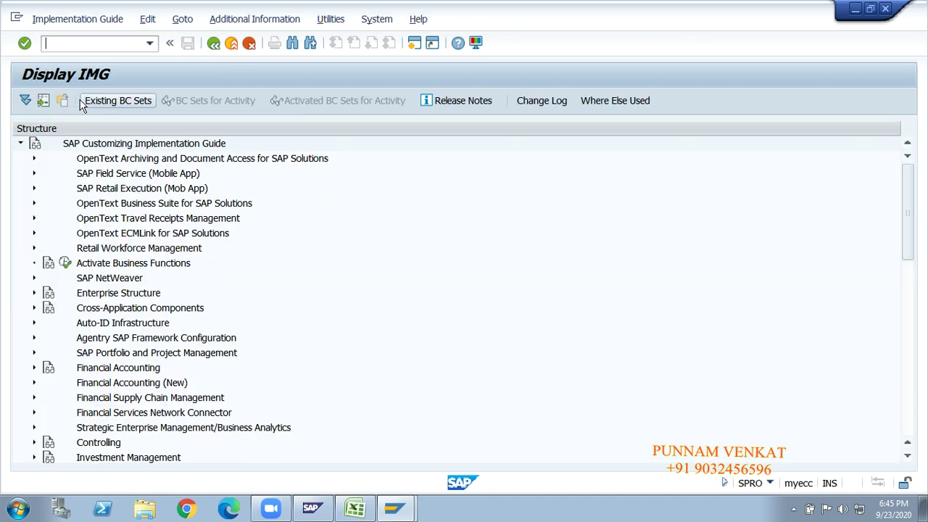
click(98, 187)
key(Down)
key(Down)
key(Down)
key(Down)
key(Down)
key(Down)
key(Down)
key(Down)
key(Down)
key(Down)
key(Down)
key(Down)
key(Down)
key(Down)
key(Down)
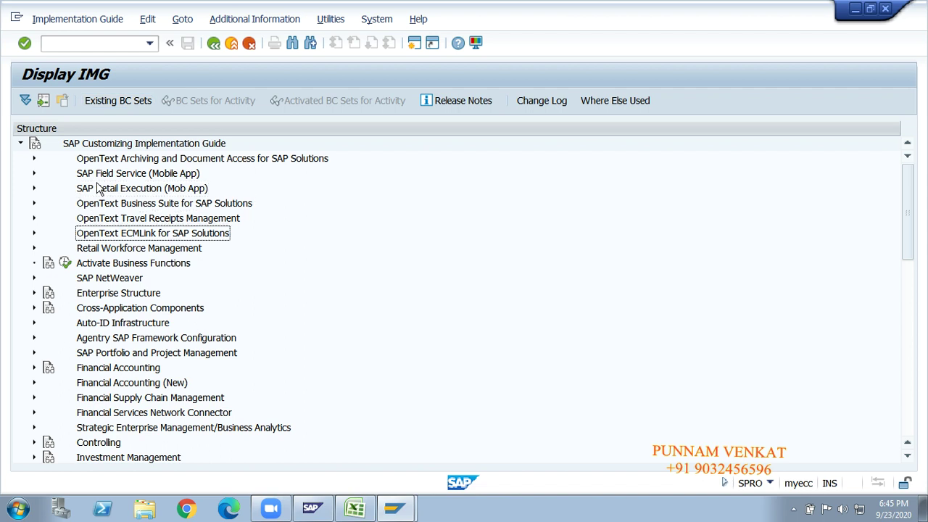
key(Down)
key(Down)
key(Right)
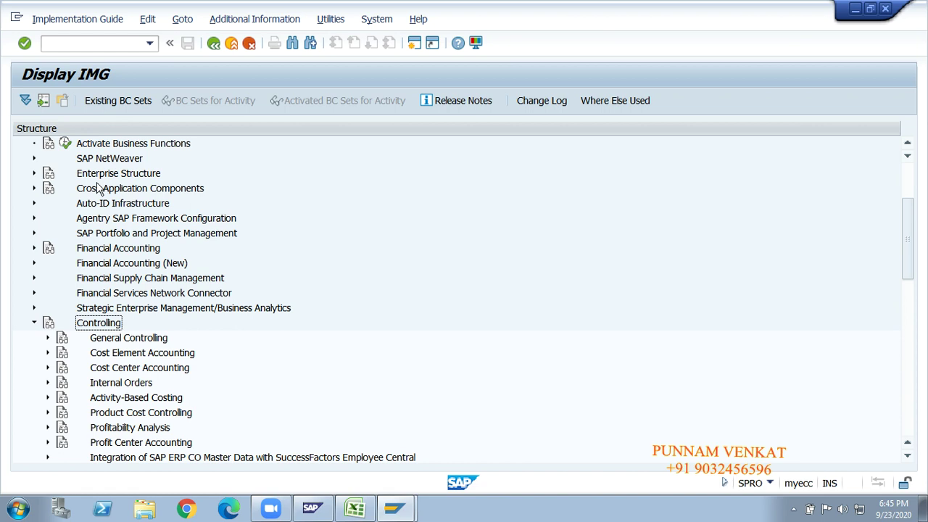
key(Down)
key(Right)
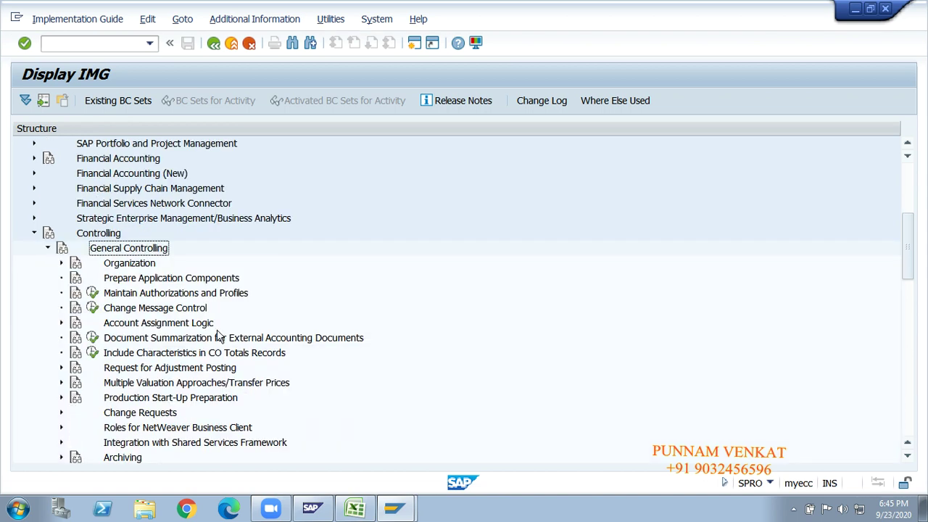
key(Down)
key(Right)
key(Down)
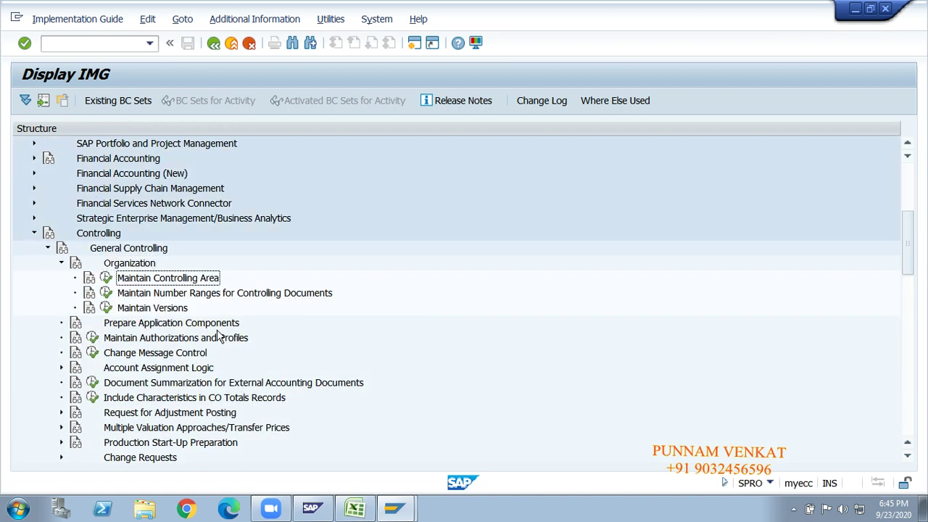
click(106, 279)
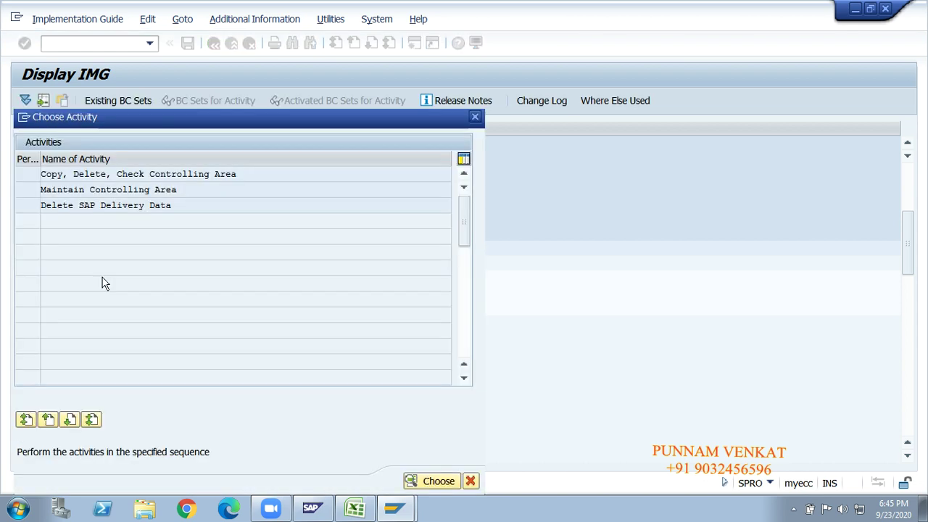
Open Maintain Controlling Area and position the overview on the GMCA row.
double_click(80, 190)
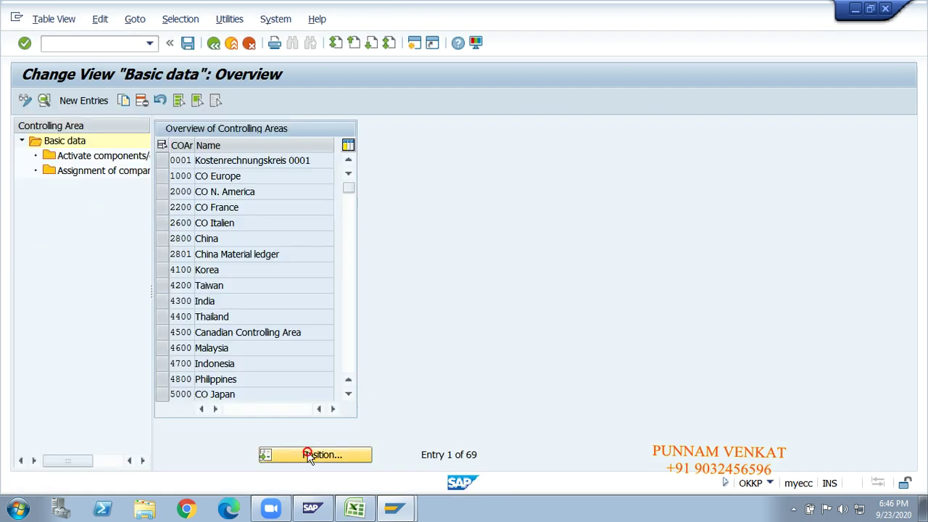
click(310, 455)
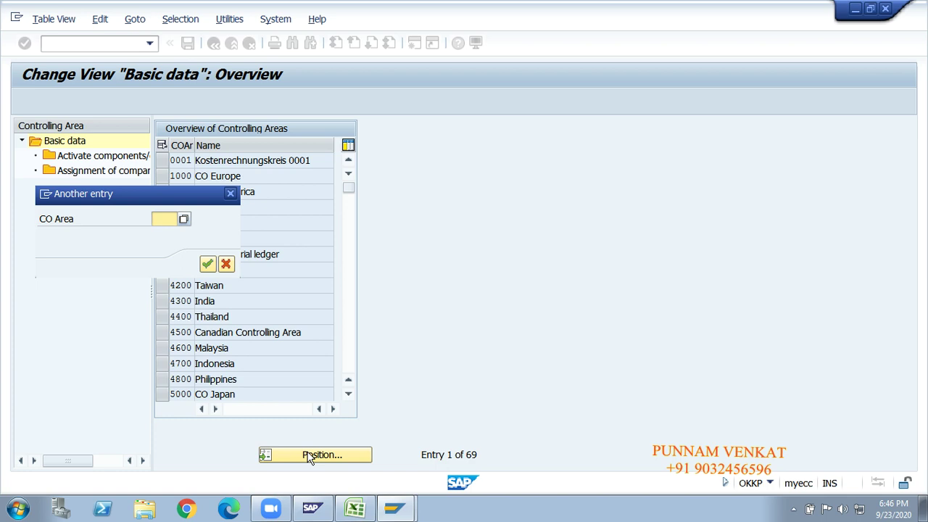
text(gmca)
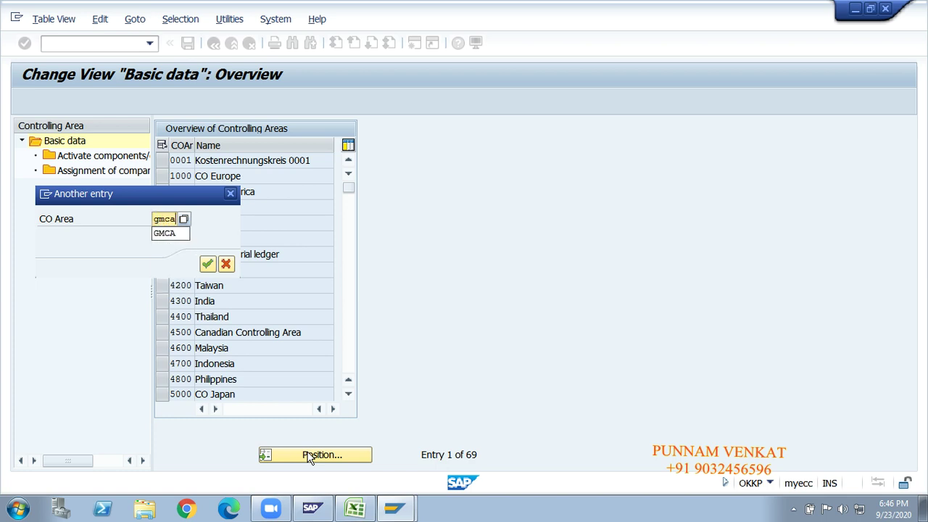
key(Return)
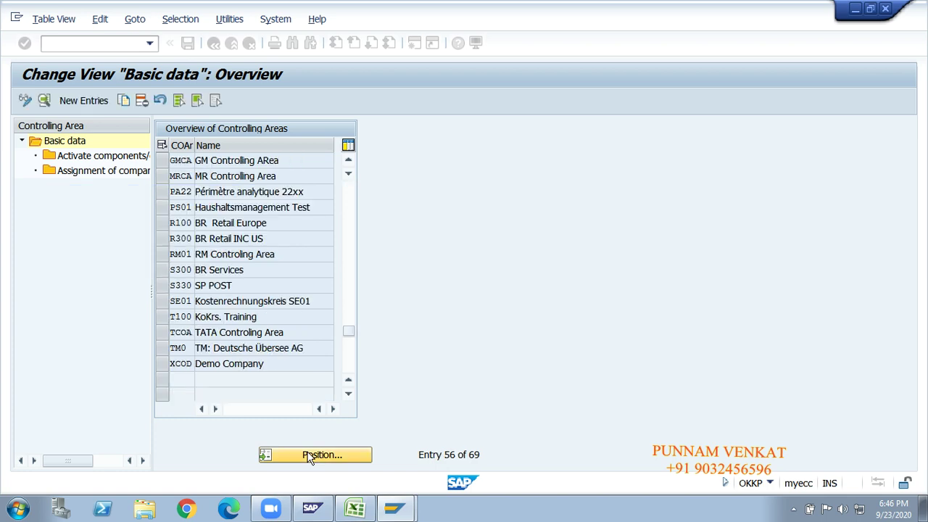
click(163, 160)
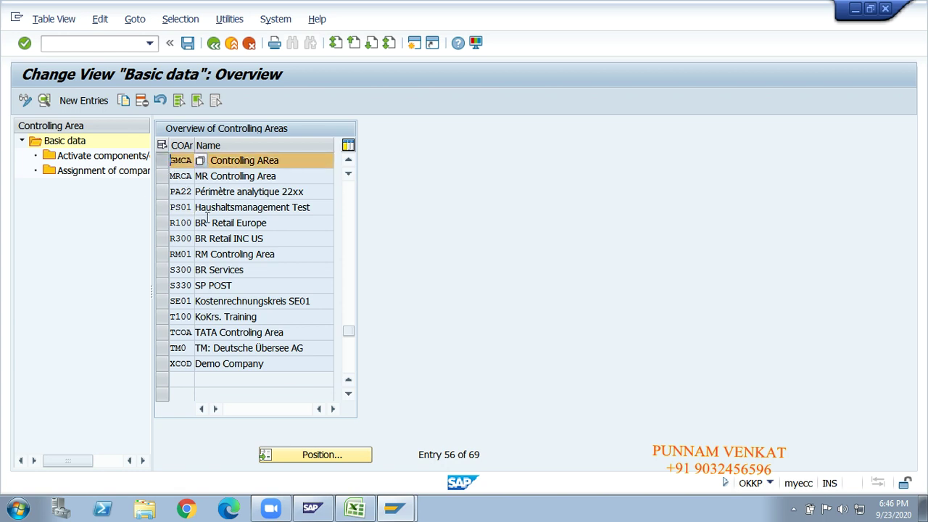
key(alt+Tab)
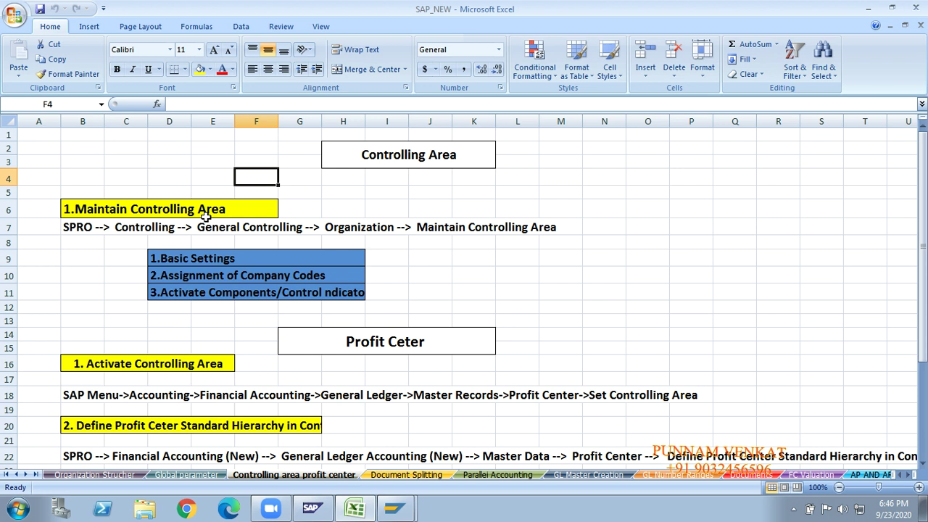
After checking the Excel notes, add 'GM' to the start of the GMCA controlling area name.
key(alt+Tab)
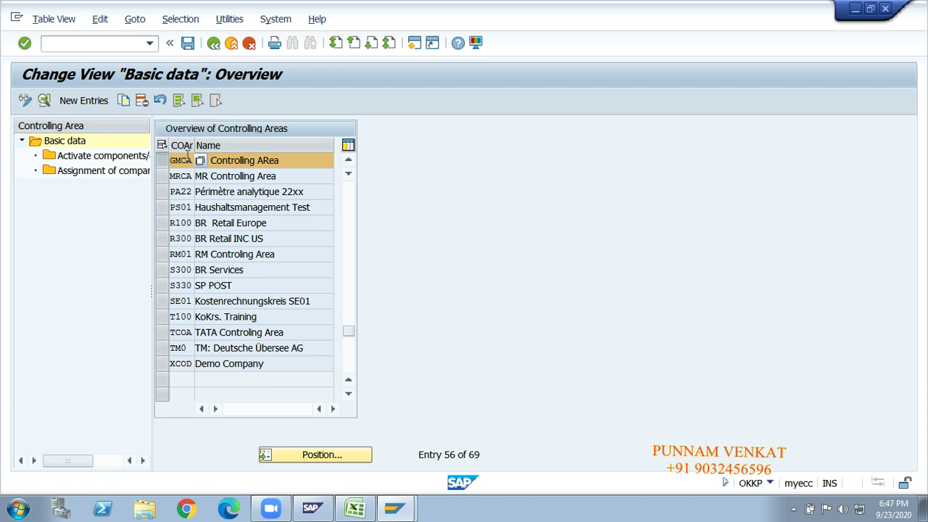
key(alt+Tab)
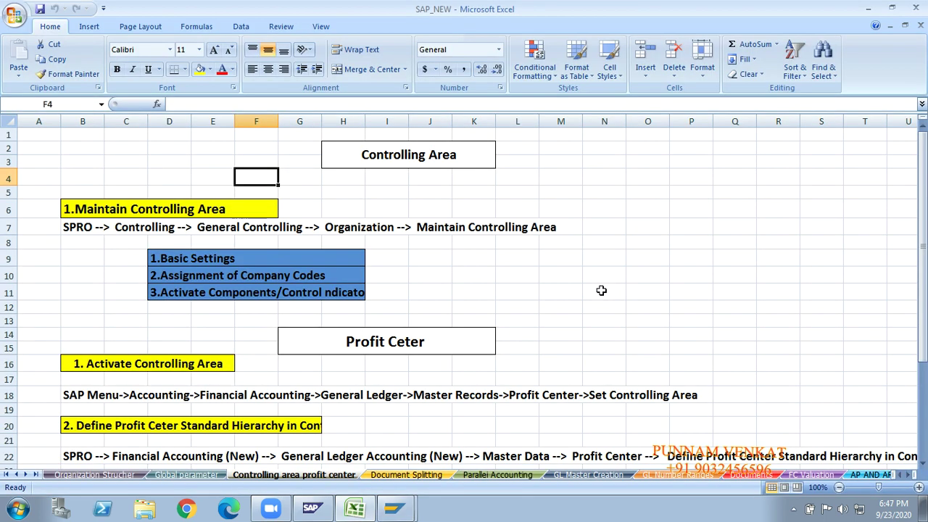
key(alt+Tab)
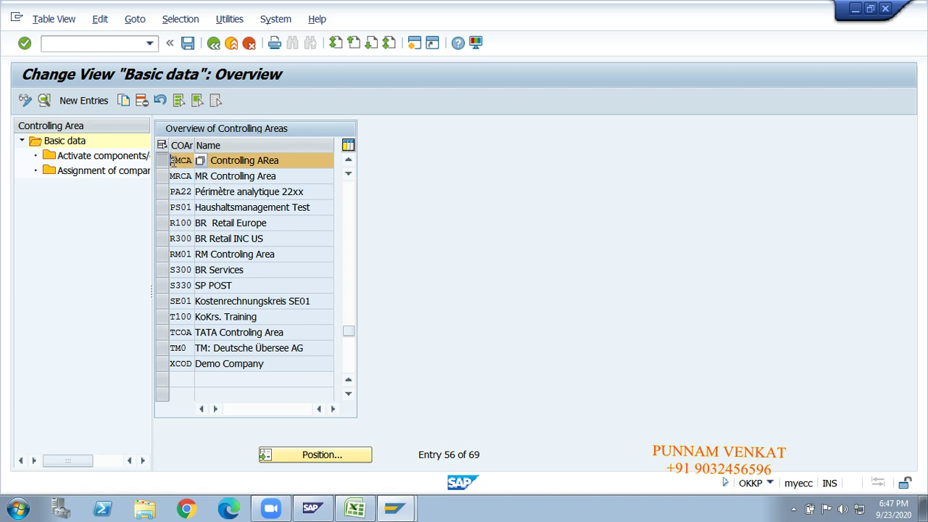
click(196, 160)
text(GM)
Save GMCA's component activation and control indicator settings.
click(111, 161)
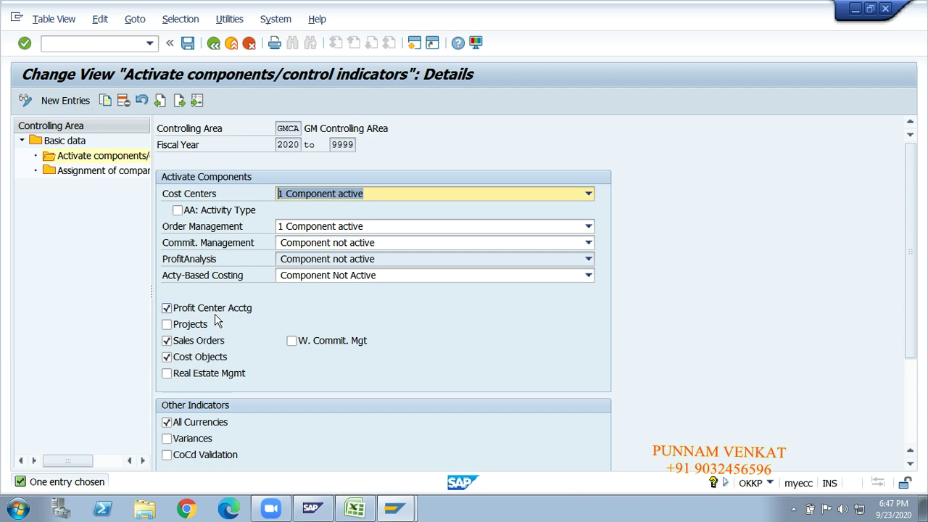
click(188, 45)
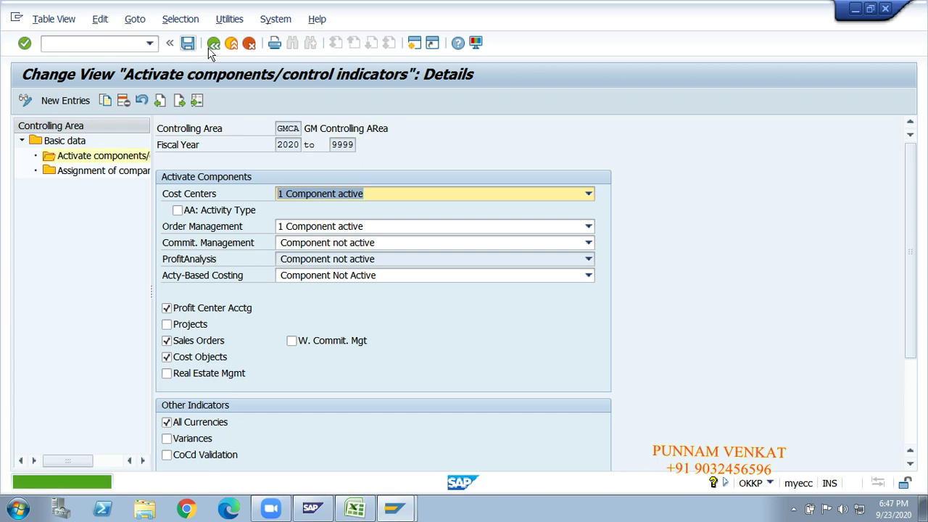
click(213, 45)
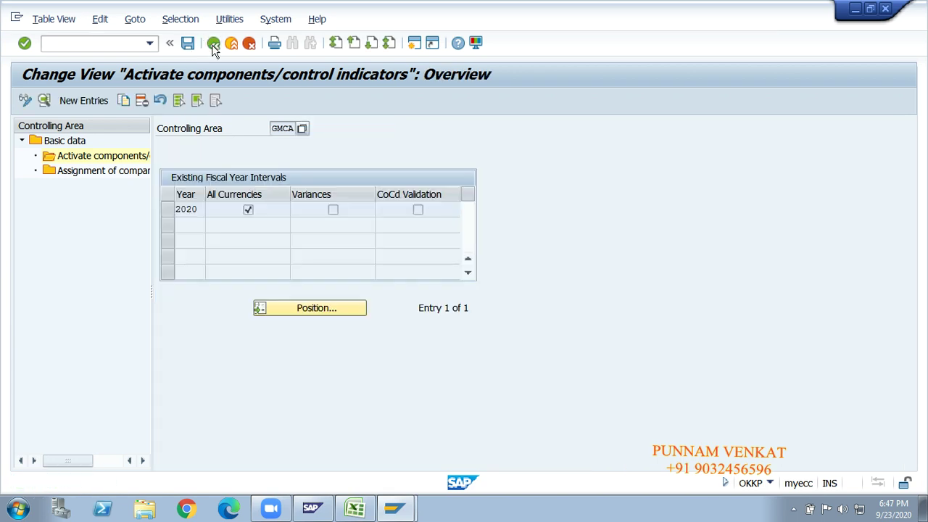
Back out of controlling area maintenance to SAP Easy Access and bring the Excel notes forward.
click(213, 45)
click(213, 45)
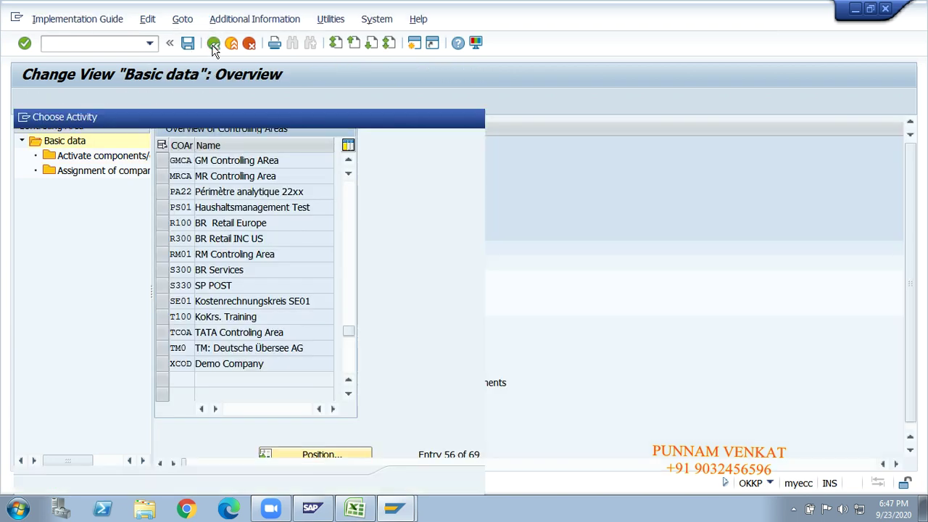
click(475, 117)
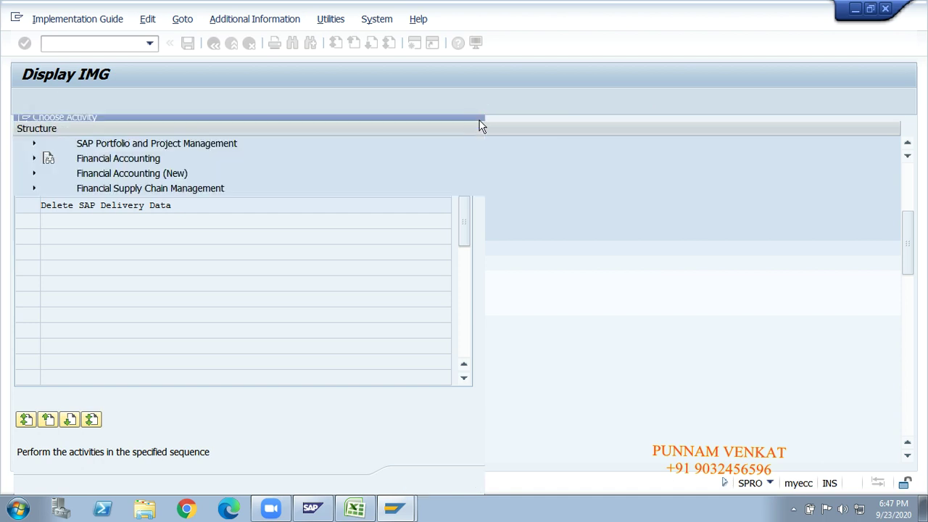
click(213, 44)
click(213, 43)
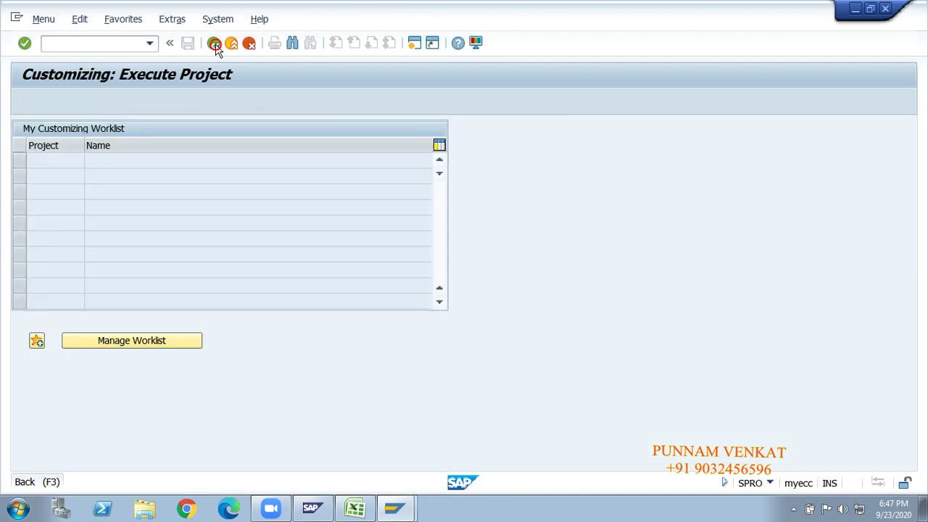
key(alt+Tab)
click(442, 262)
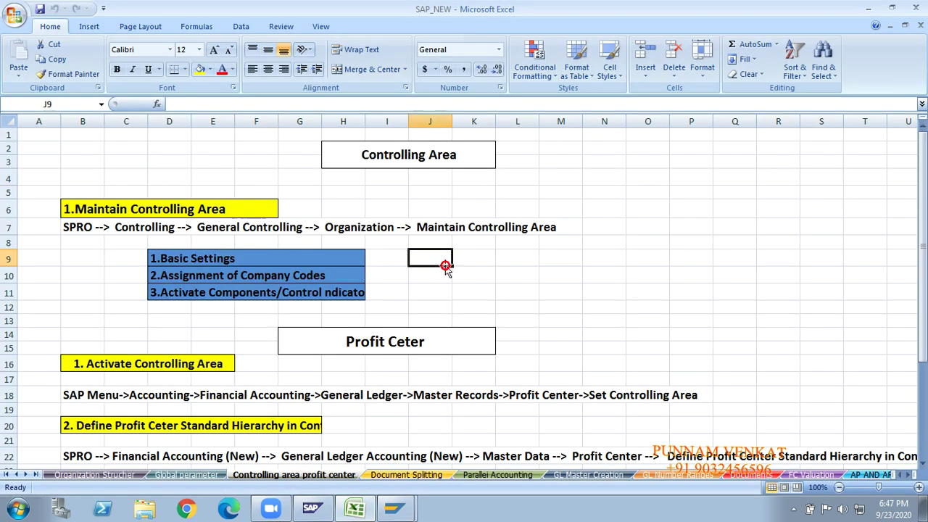
key(Down)
key(Down)
key(Down)
key(Down)
key(Down)
key(Down)
key(Down)
key(Down)
key(Down)
key(Down)
key(Down)
key(Down)
key(Down)
key(Down)
key(Down)
key(Down)
key(Down)
key(Down)
key(Down)
key(Down)
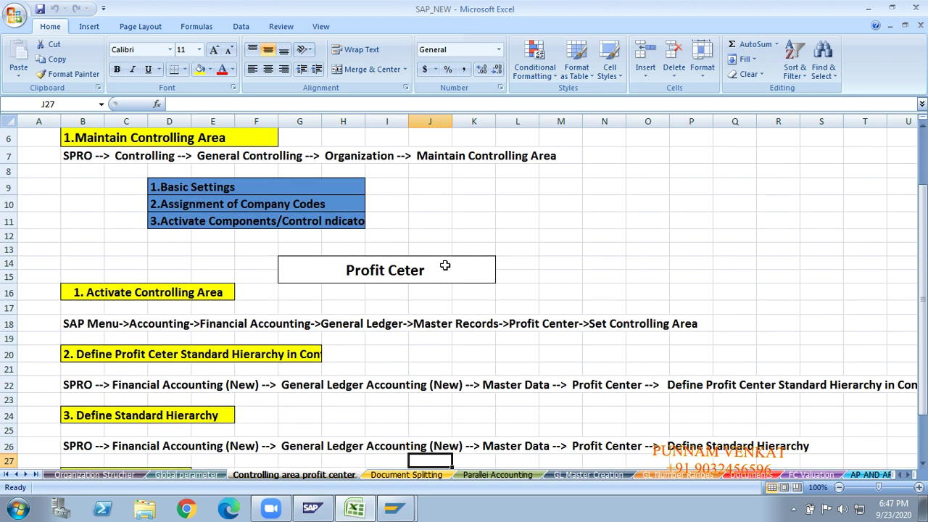
key(Down)
key(Down)
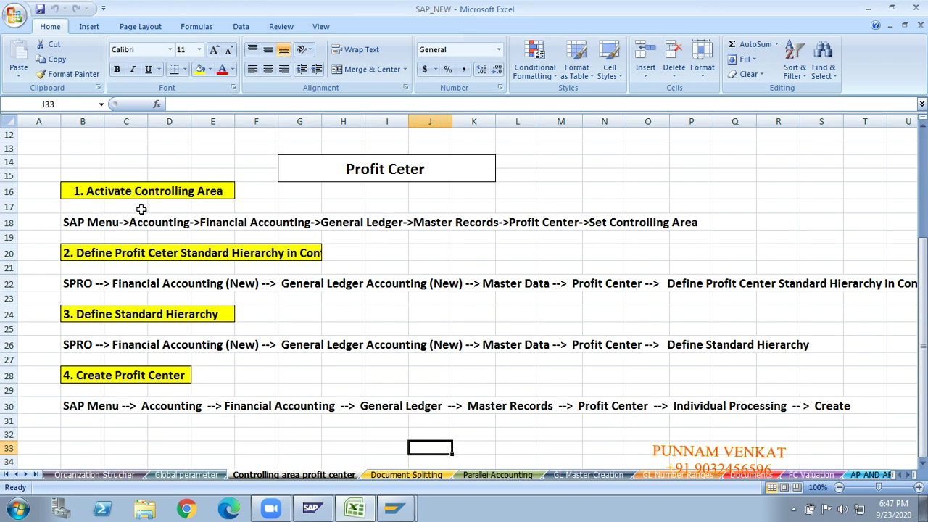
click(160, 197)
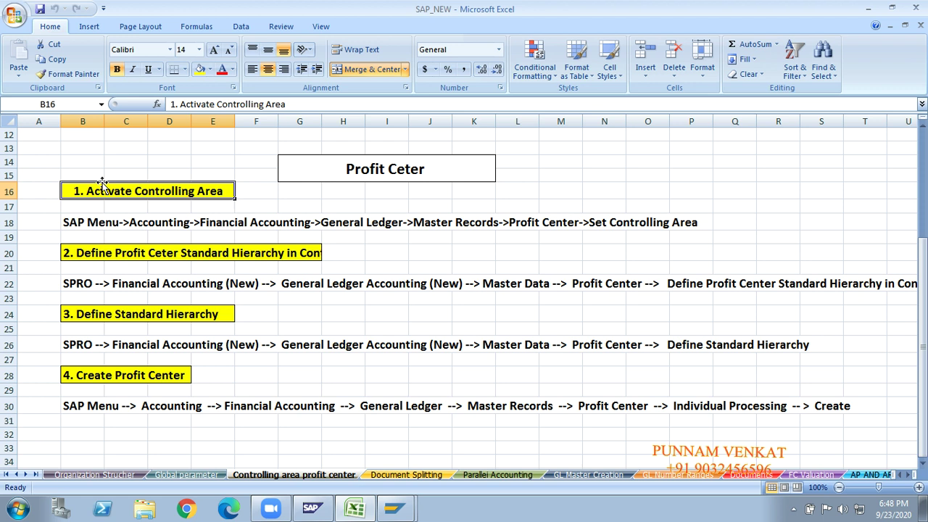
click(308, 172)
click(287, 204)
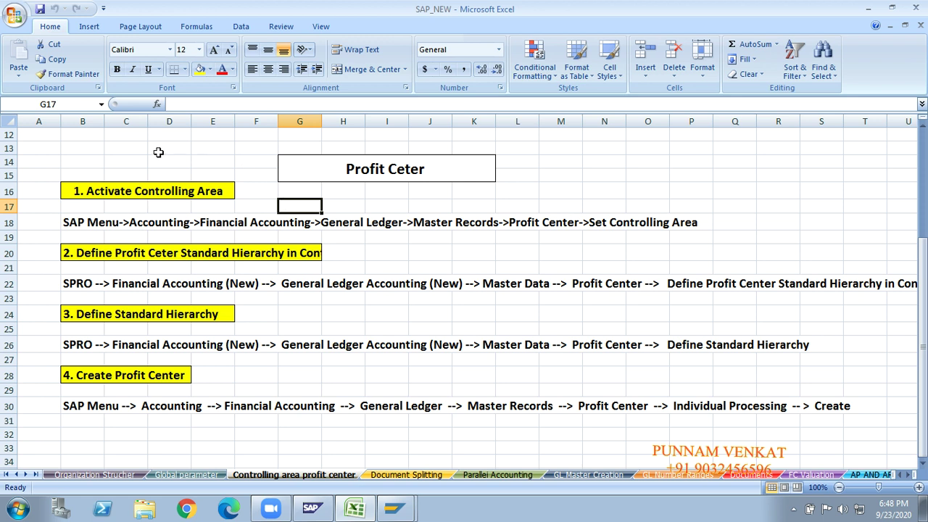
click(158, 222)
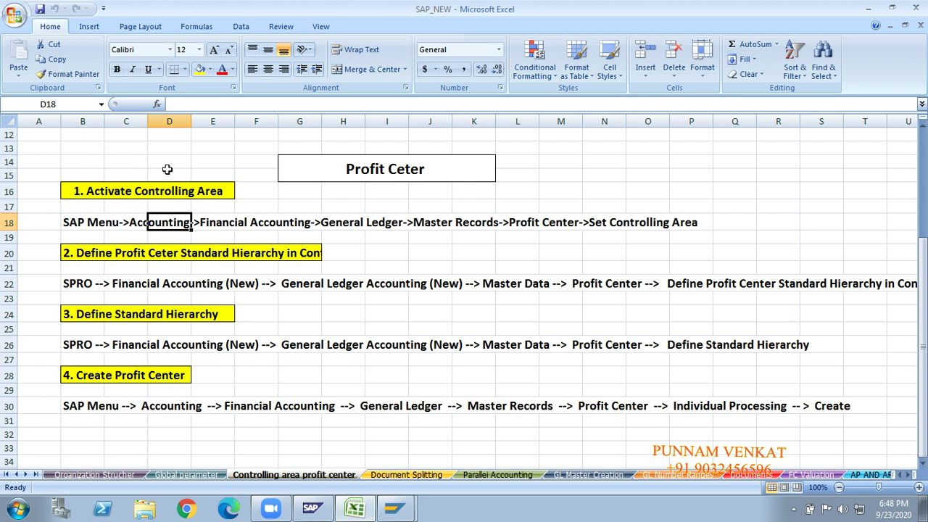
click(404, 255)
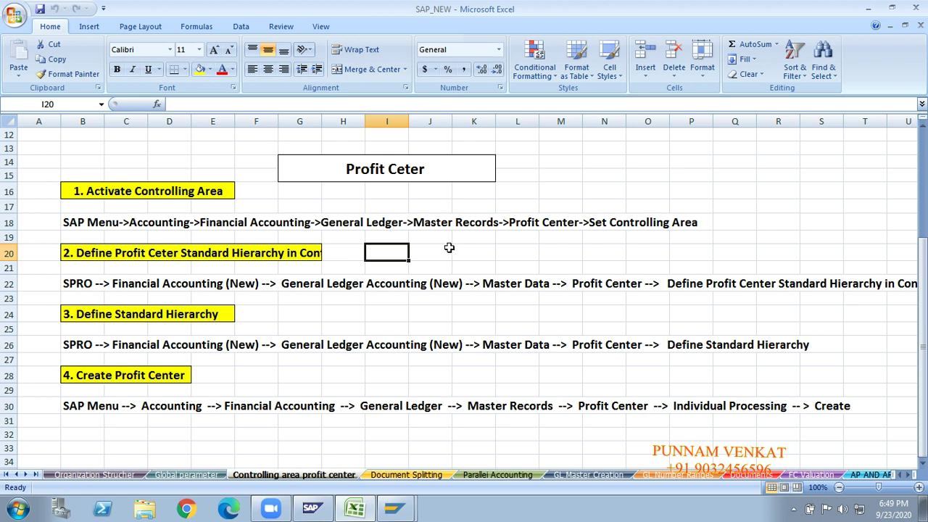
click(549, 236)
click(601, 237)
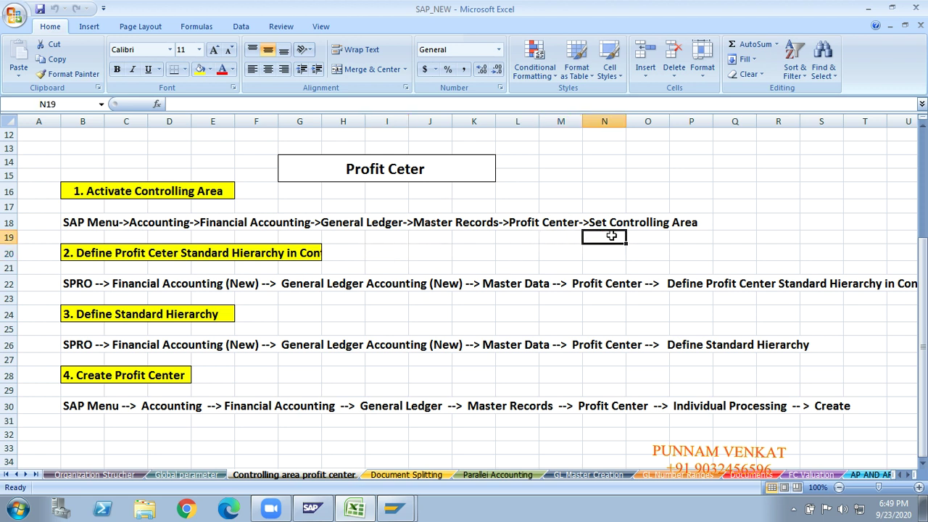
click(542, 236)
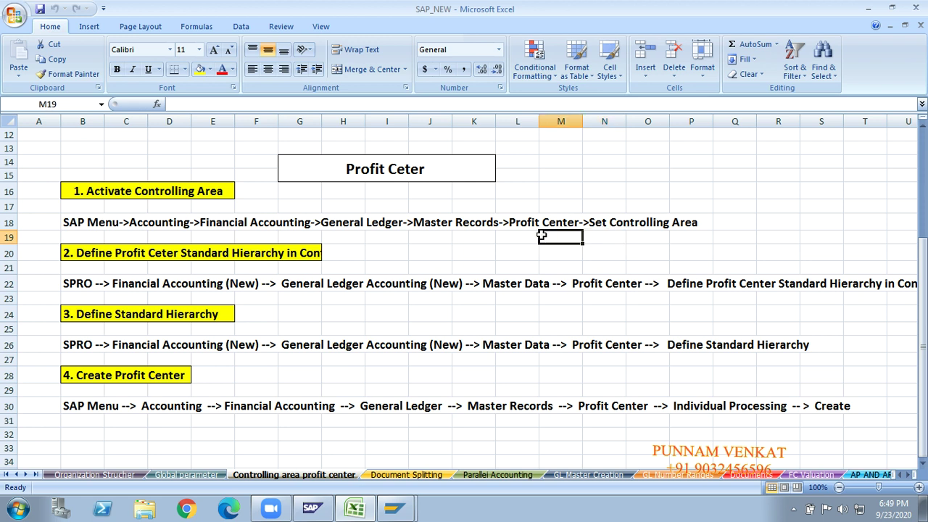
click(639, 239)
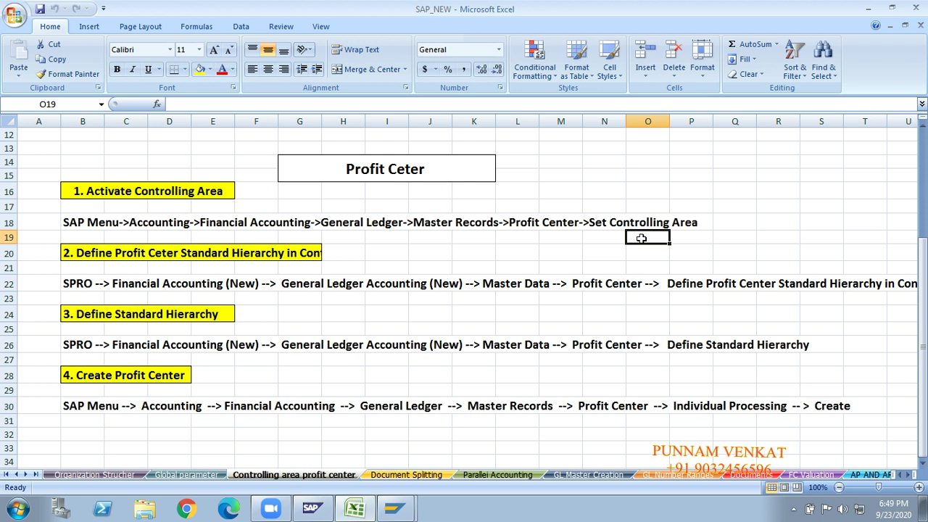
click(547, 236)
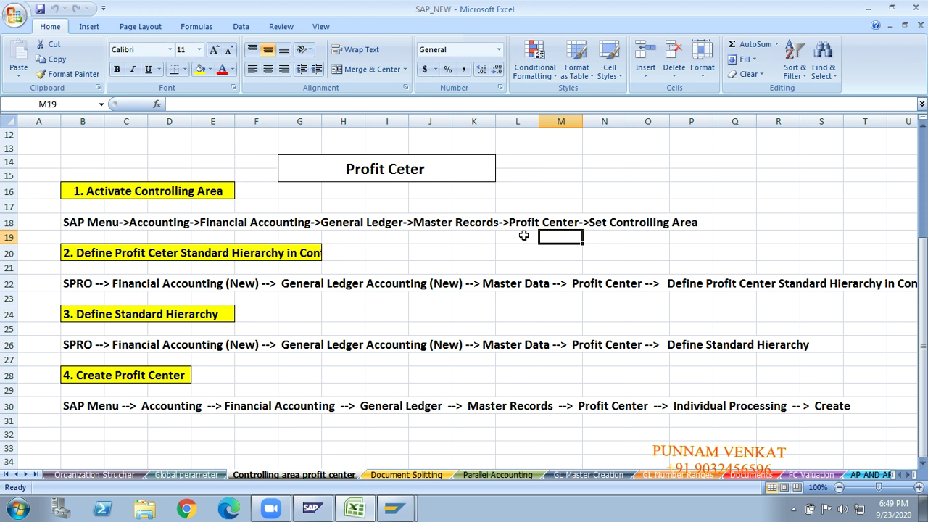
click(641, 240)
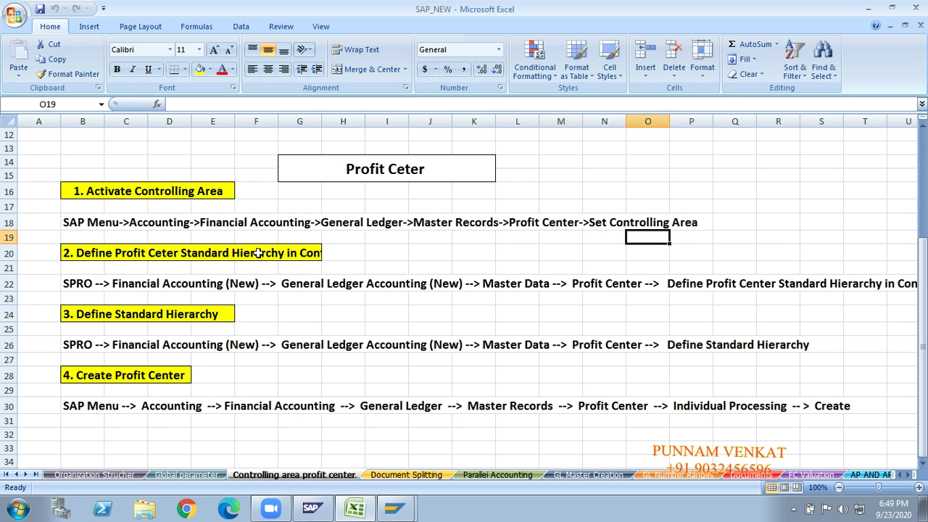
click(203, 185)
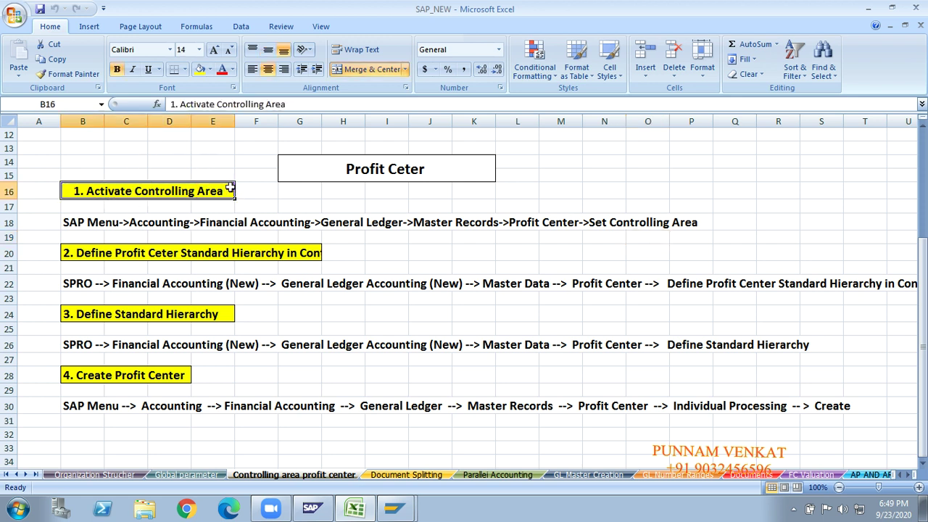
key(alt+Tab)
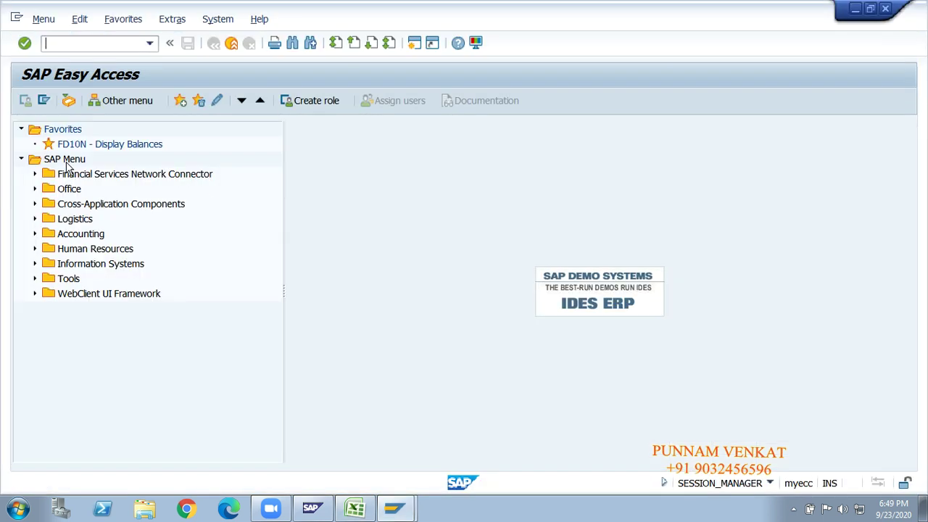
Expand the SAP Menu to Accounting > Financial Accounting > General Ledger > Master Records > Profit Center.
click(66, 164)
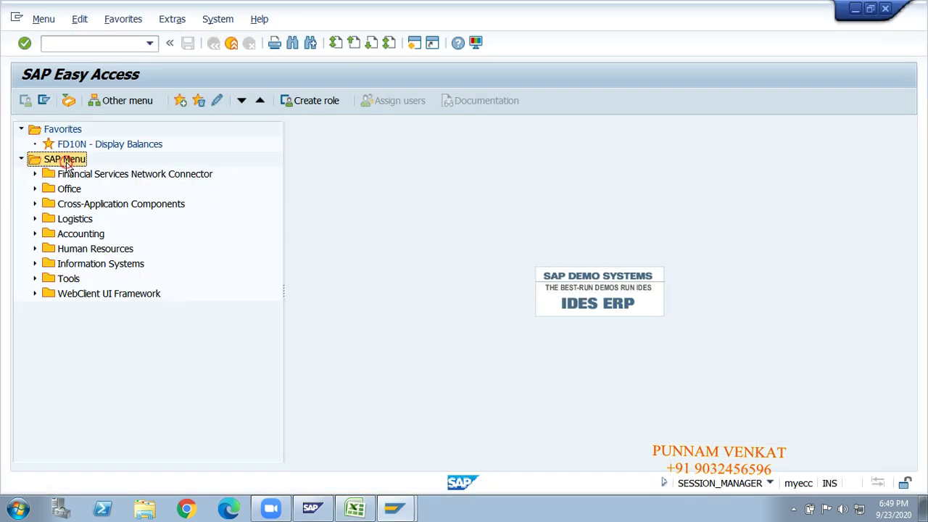
key(Down)
key(Down)
key(Down)
key(Down)
key(Down)
key(Down)
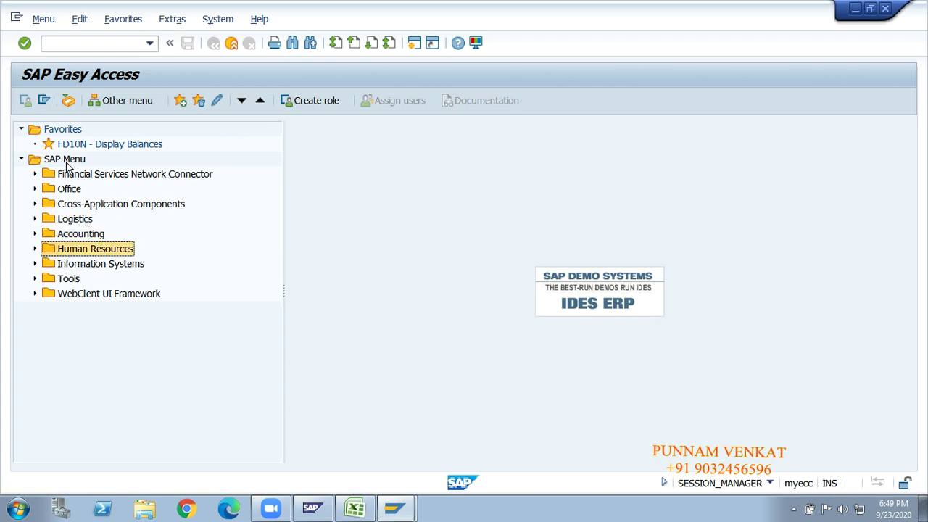
key(Up)
key(Right)
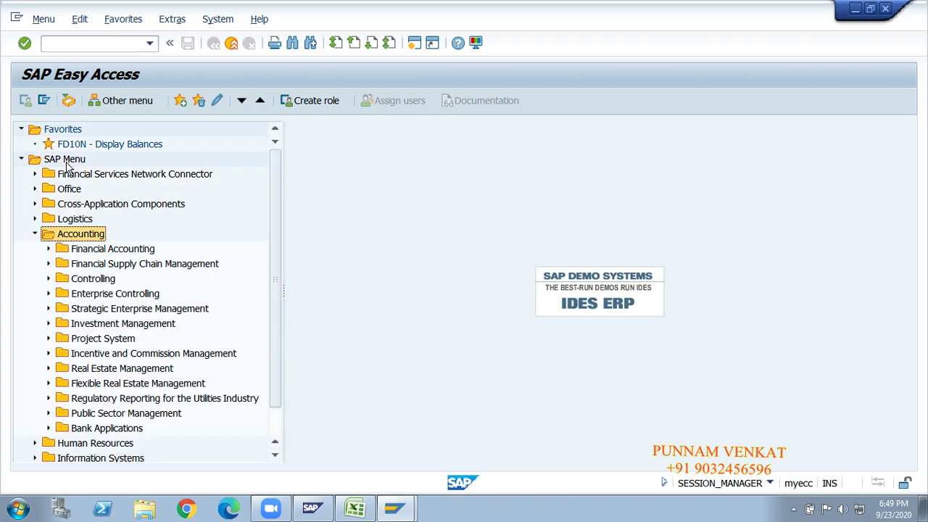
key(Down)
key(Right)
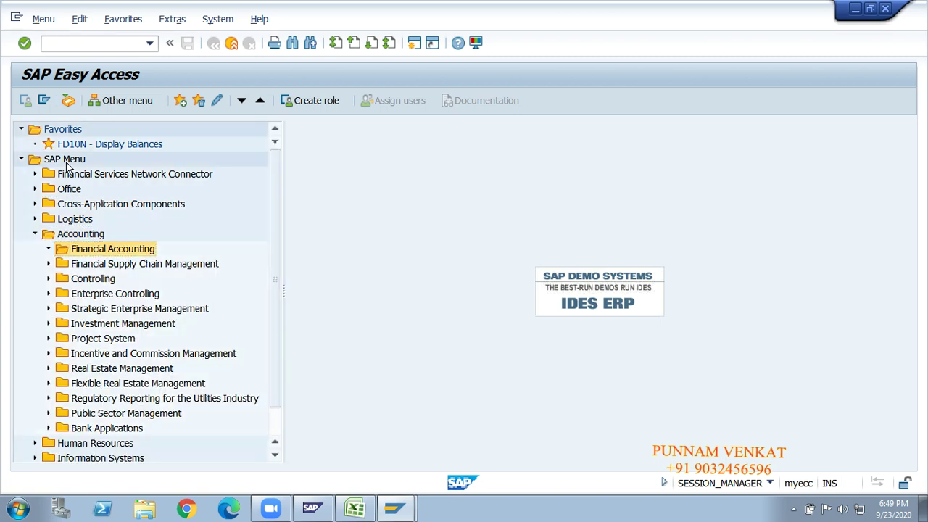
key(Down)
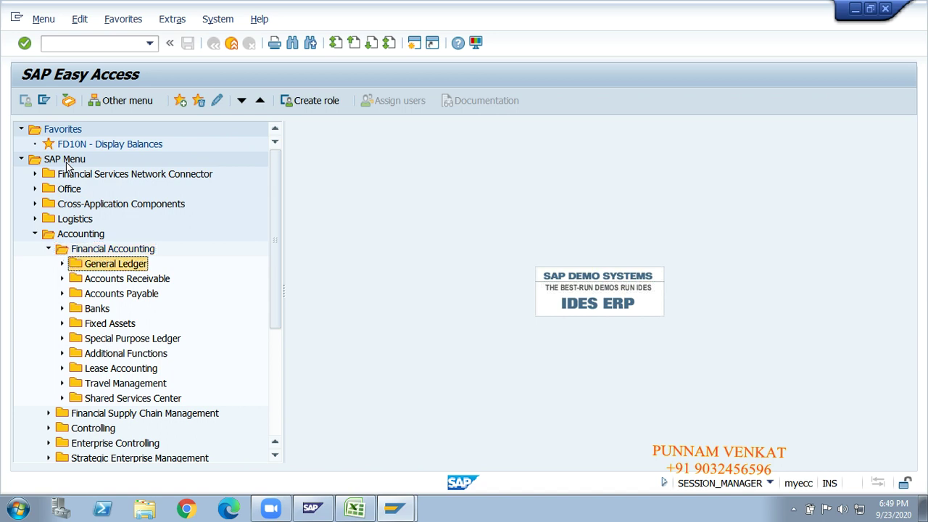
key(Right)
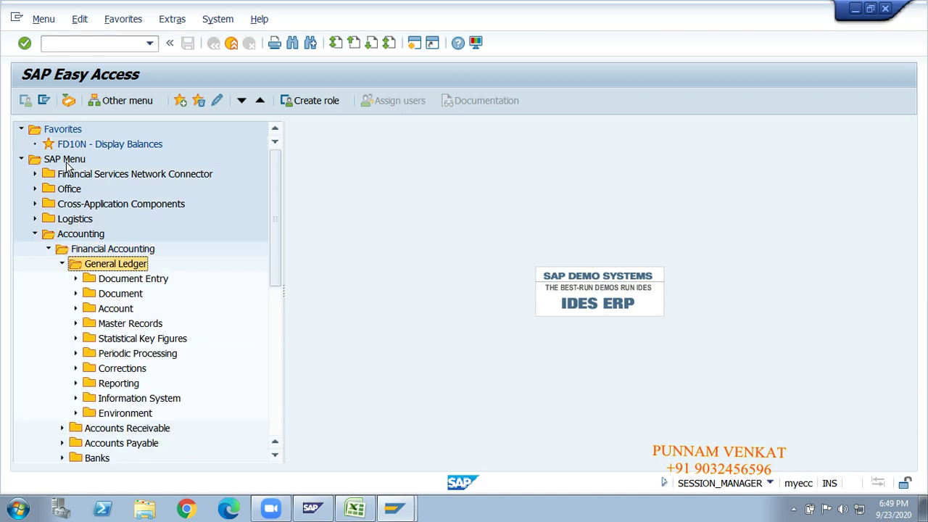
key(Down)
key(Down)
key(Down)
key(Down)
key(Right)
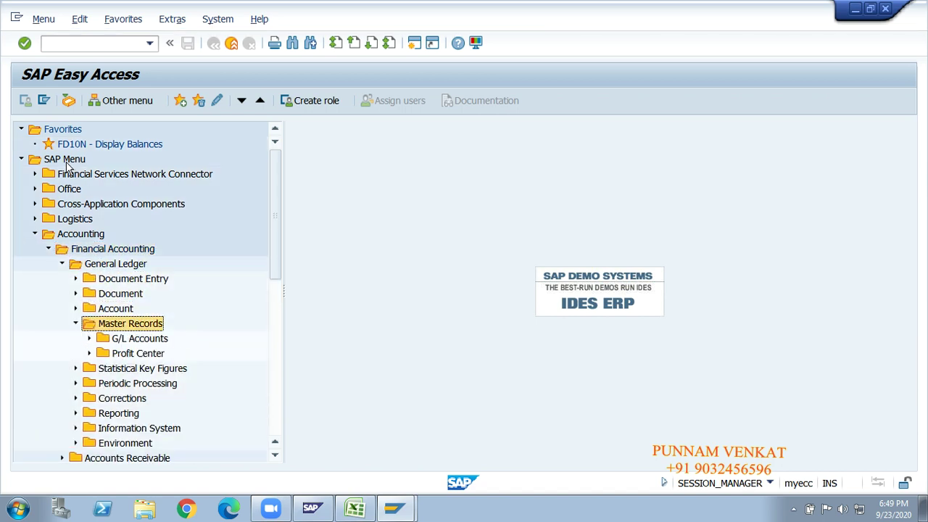
key(Down)
key(Down)
key(Right)
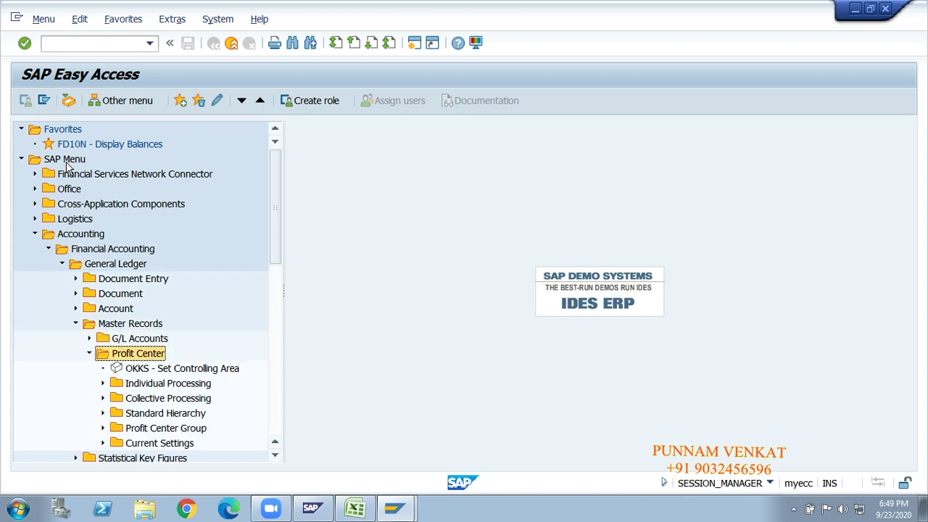
key(Down)
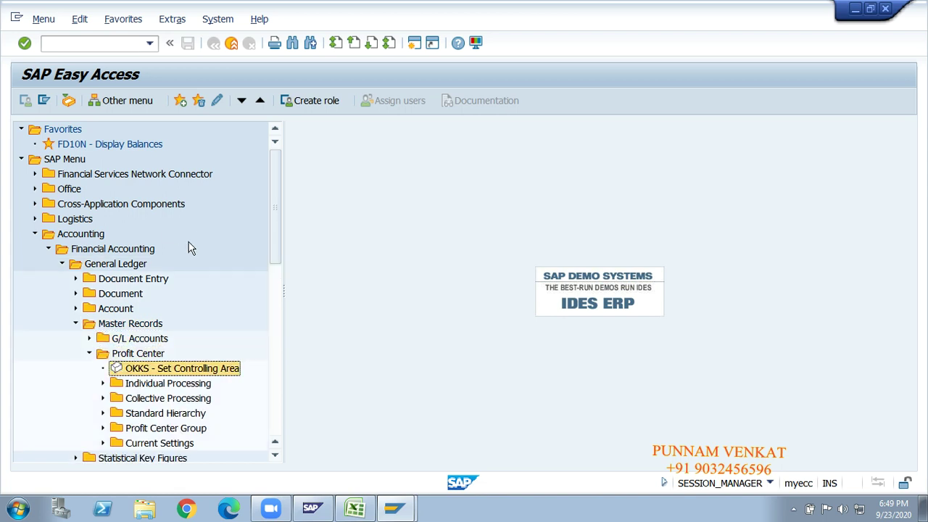
After checking the Excel notes, select OKKS - Set Controlling Area in the Profit Center folder.
key(alt+Tab)
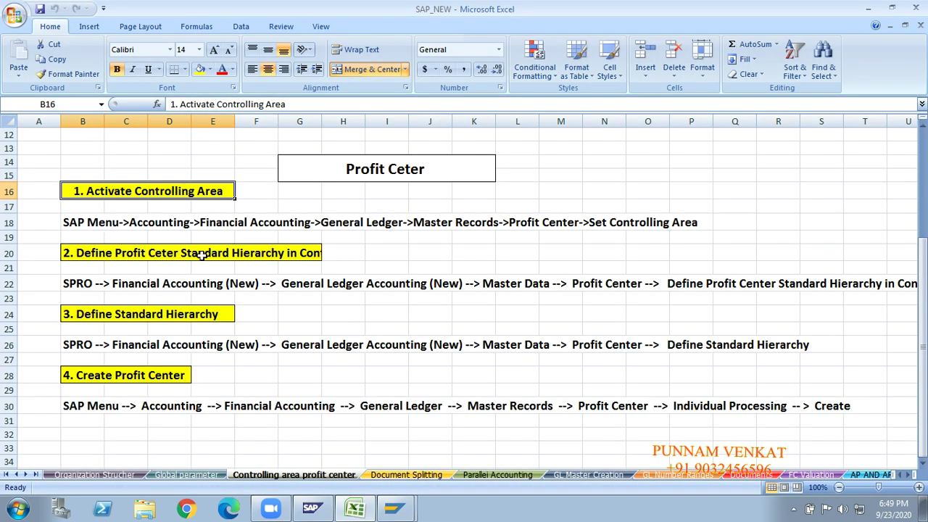
key(alt+Tab)
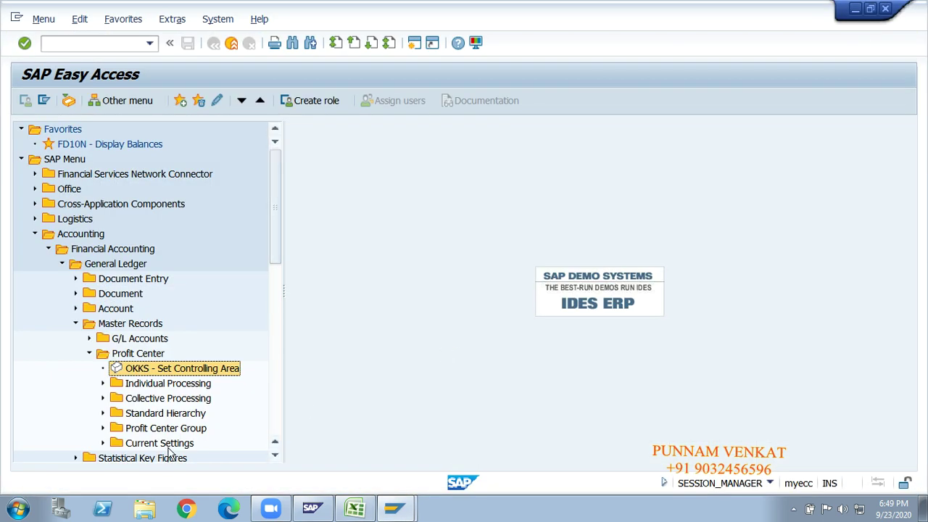
click(103, 384)
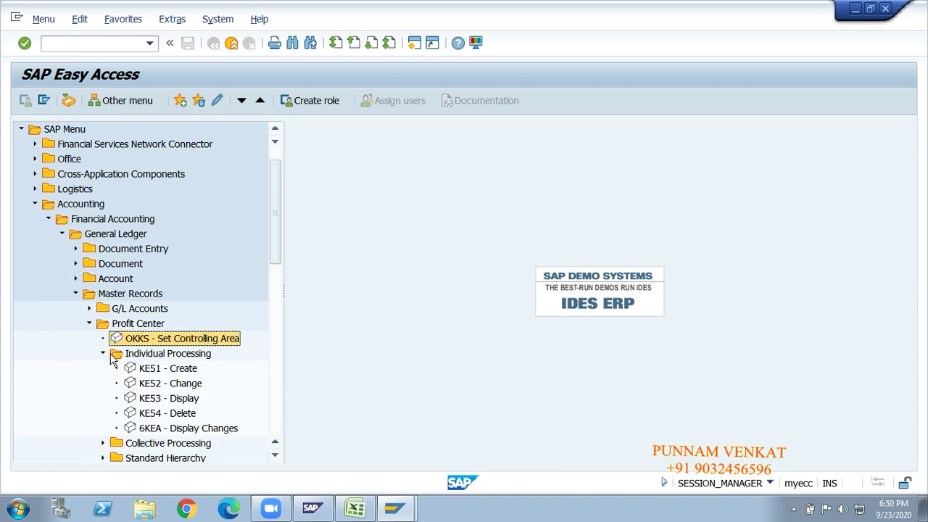
click(103, 354)
click(150, 342)
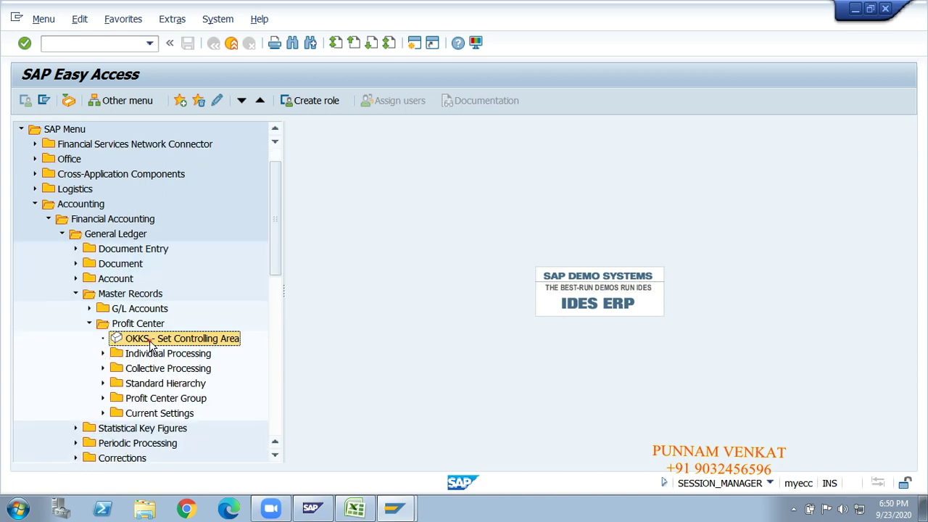
Launch OKKS - Set Controlling Area and switch to the Excel notes while its dialog opens.
double_click(151, 342)
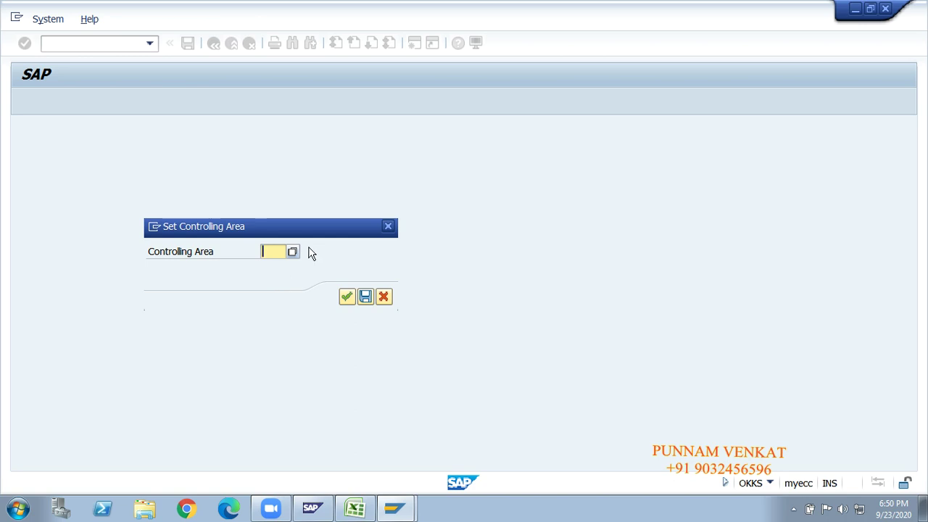
key(alt+Tab)
key(alt+Tab)
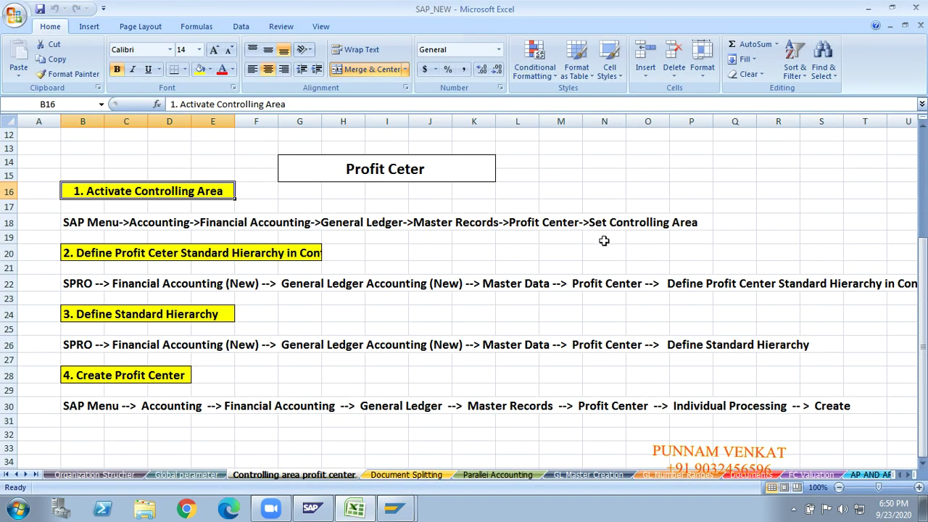
Enter the controlling area code GMCA in cell AA17 of the notes sheet.
click(599, 205)
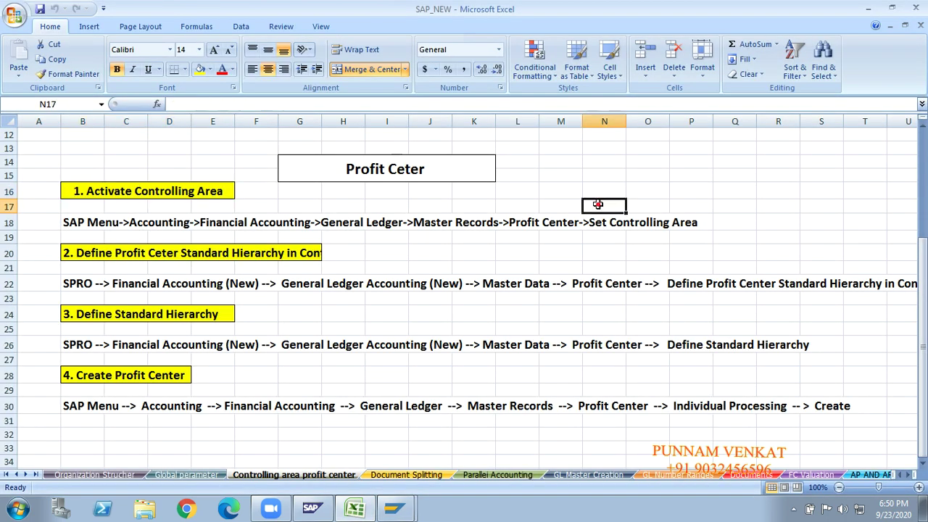
key(Right)
key(Right)
key(Right)
key(Right)
key(Right)
key(Right)
key(Right)
key(Right)
key(Right)
key(Right)
key(Right)
key(Right)
key(Right)
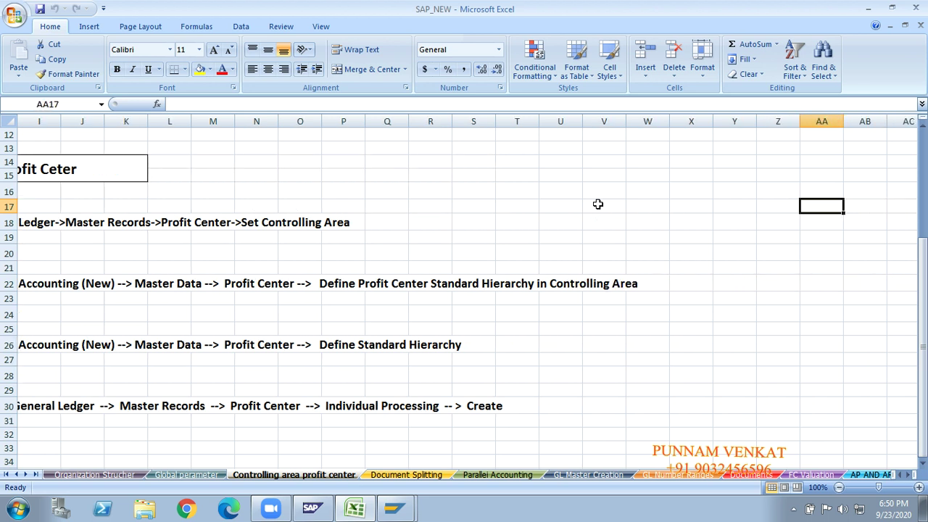
text(GMCA)
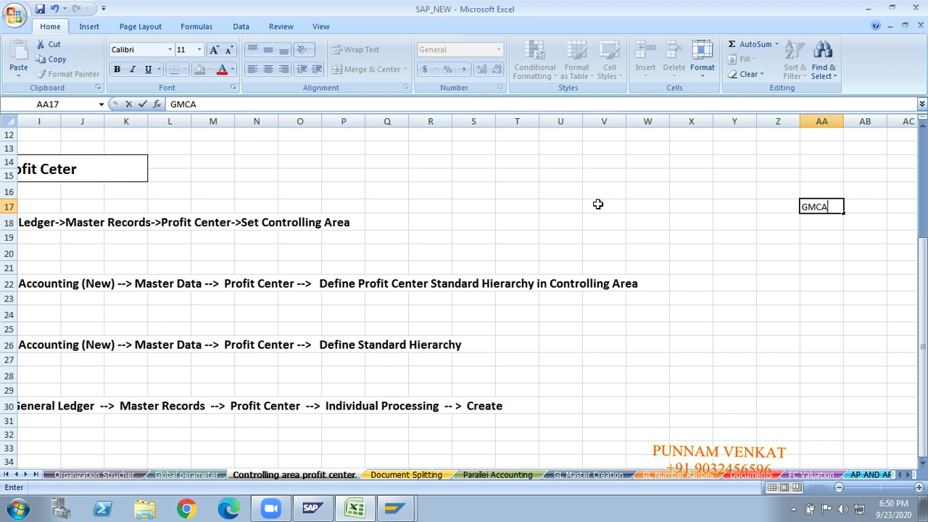
key(Return)
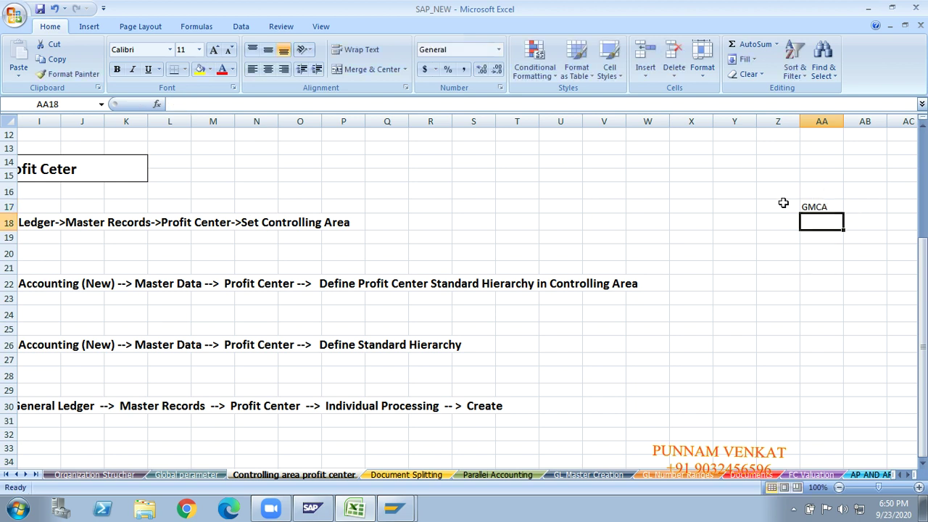
click(809, 285)
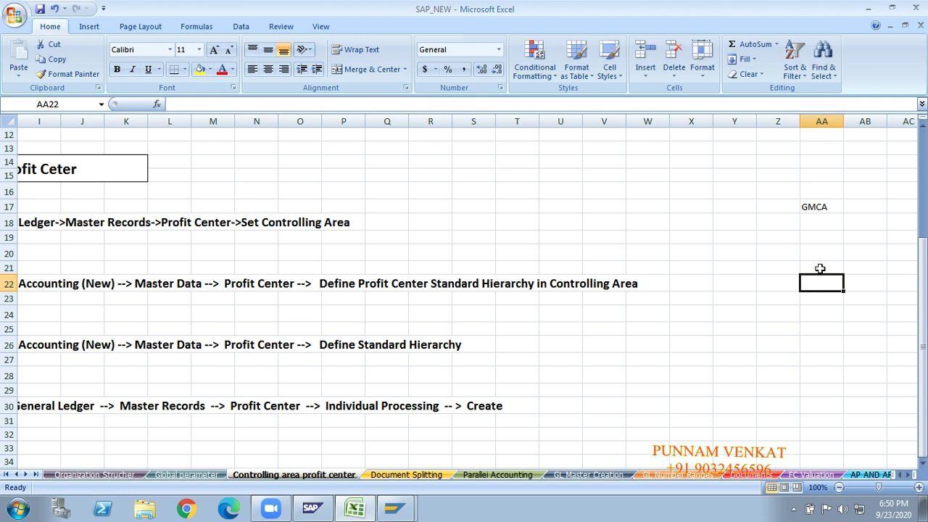
click(827, 209)
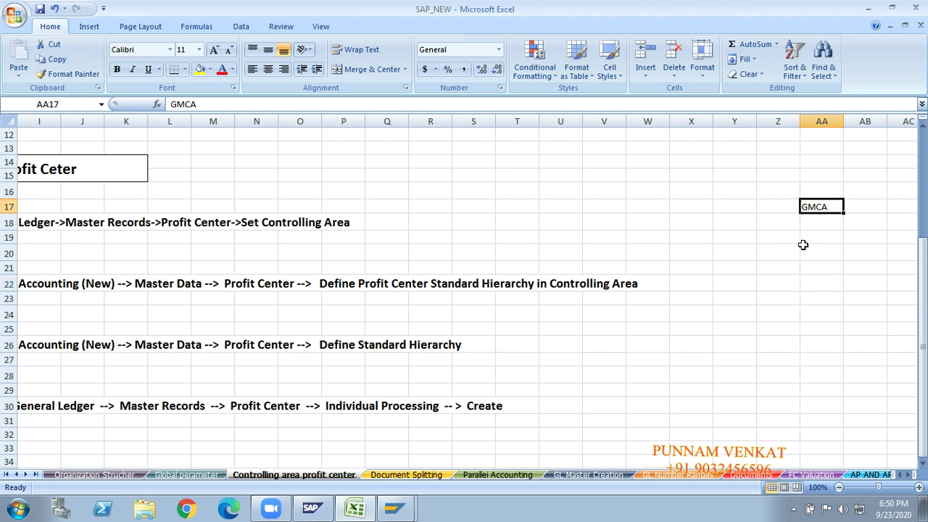
key(alt+Tab)
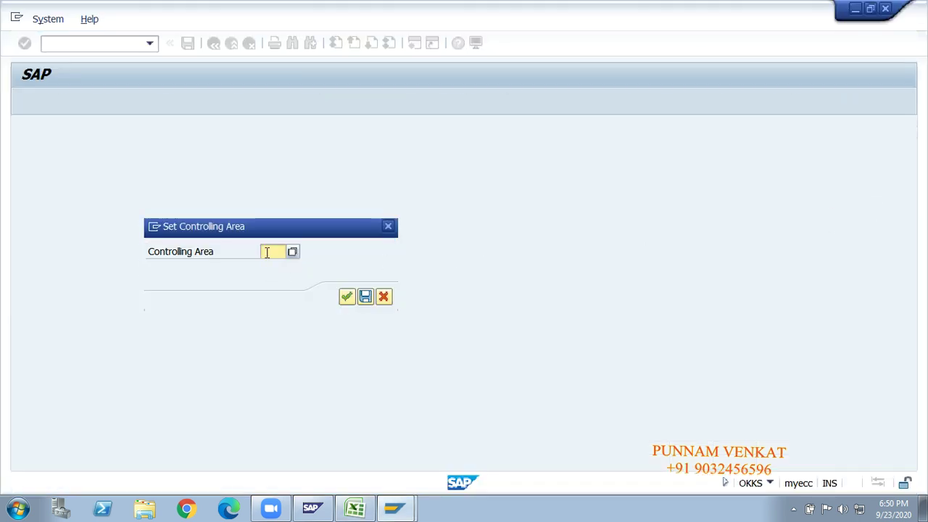
Set the controlling area to GMCA (GM Controlling ARea) from the value list and confirm.
click(267, 252)
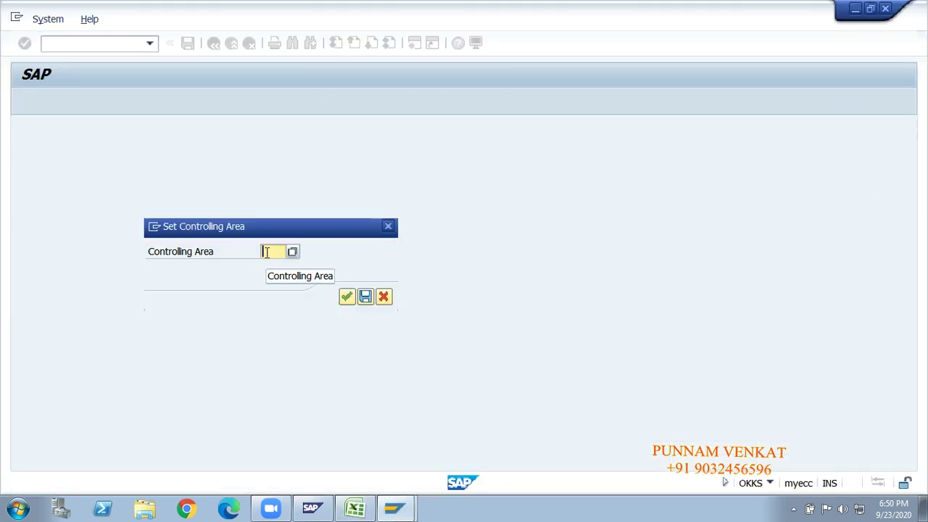
text(GMCA)
key(BackSpace)
key(BackSpace)
key(BackSpace)
key(BackSpace)
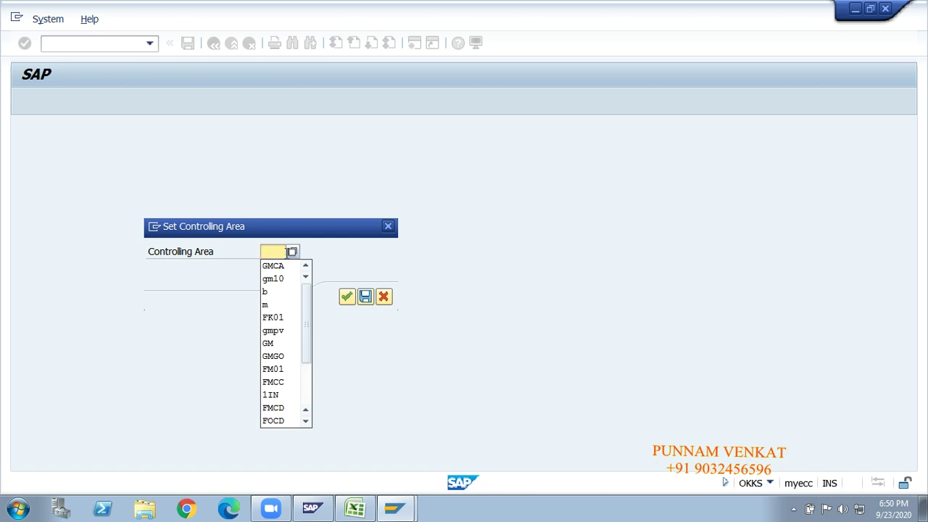
click(292, 251)
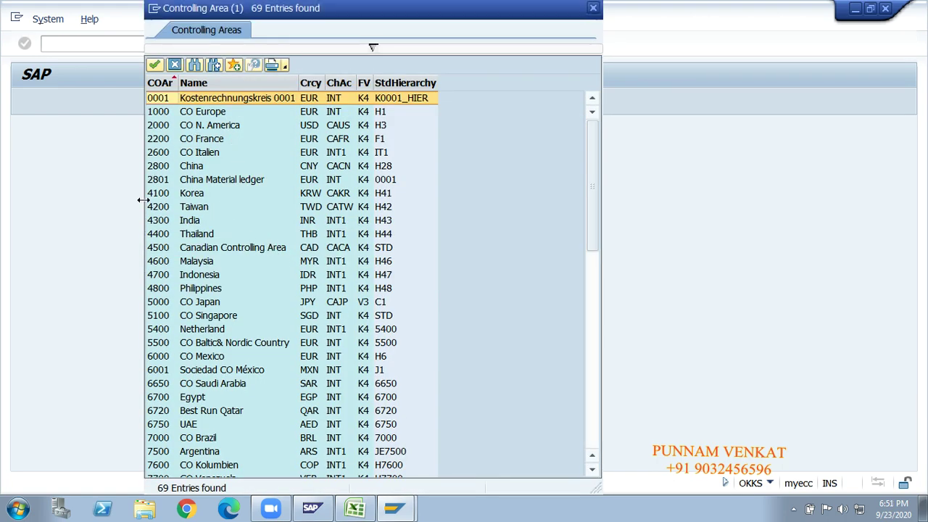
click(218, 305)
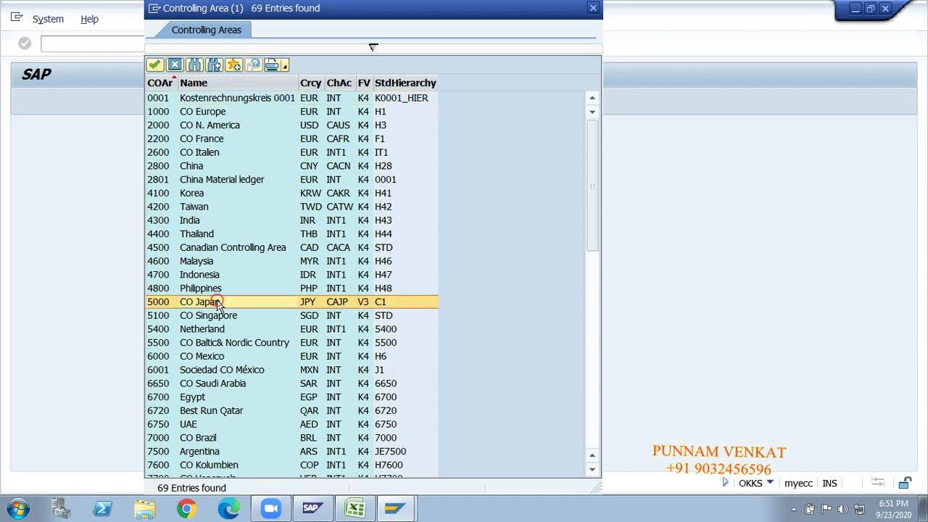
key(Down)
key(Down)
key(Down)
key(Down)
key(Down)
key(Down)
key(Down)
key(Down)
key(Down)
key(Down)
key(Down)
key(Down)
key(Down)
key(Down)
key(Down)
key(Down)
key(Down)
key(Down)
key(Down)
key(Down)
key(Down)
key(Down)
key(Down)
key(Down)
key(Down)
key(Down)
key(Down)
key(Down)
key(Down)
key(Down)
key(Down)
key(Down)
key(Down)
key(Down)
key(Down)
key(Down)
key(Down)
key(Down)
key(Down)
key(Down)
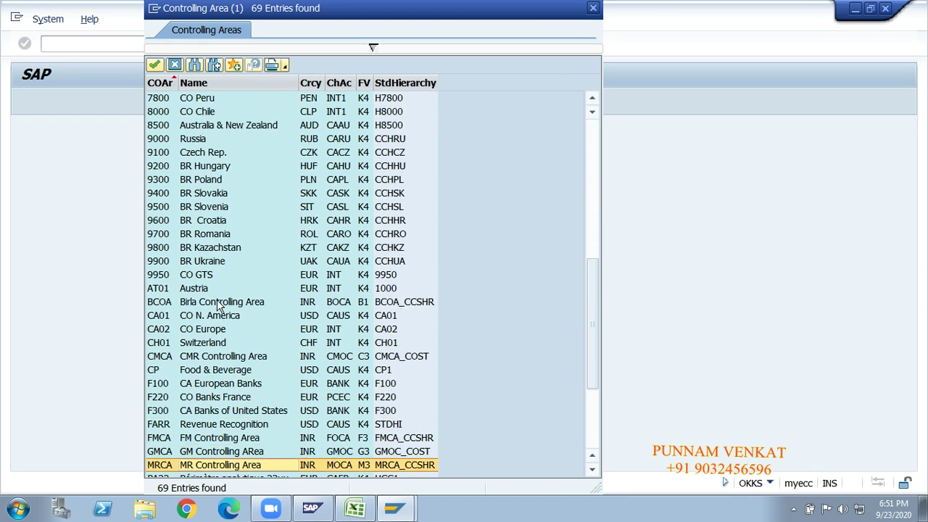
key(Up)
key(Up)
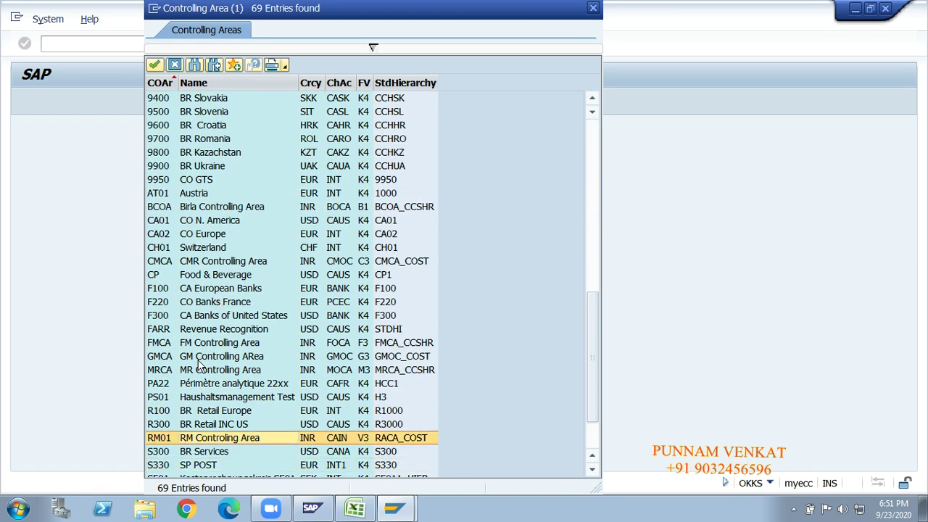
click(207, 359)
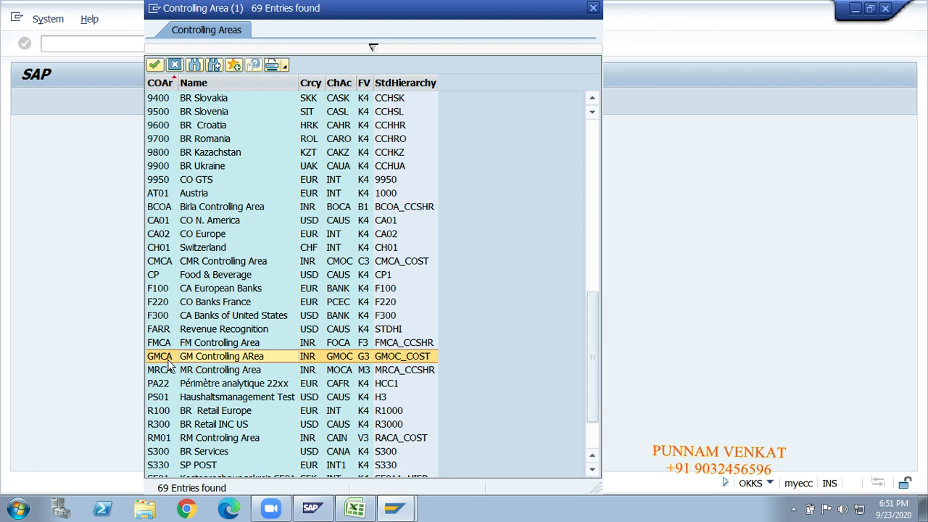
double_click(222, 356)
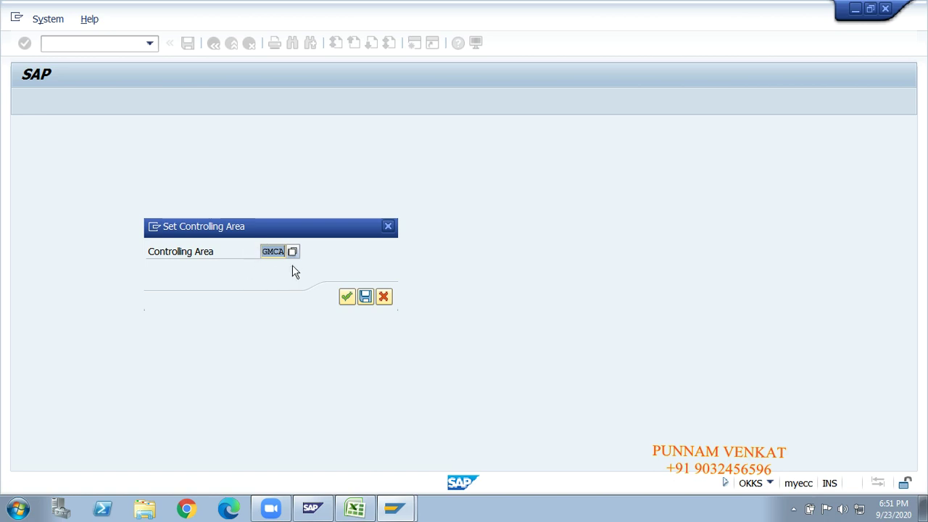
click(346, 306)
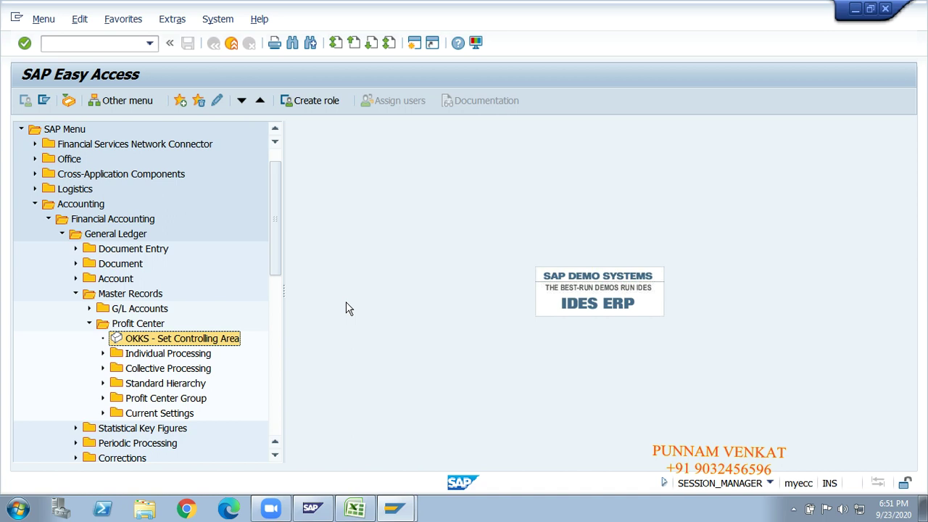
Fold the SAP menu tree back up to Accounting and return to the Excel notes.
click(87, 312)
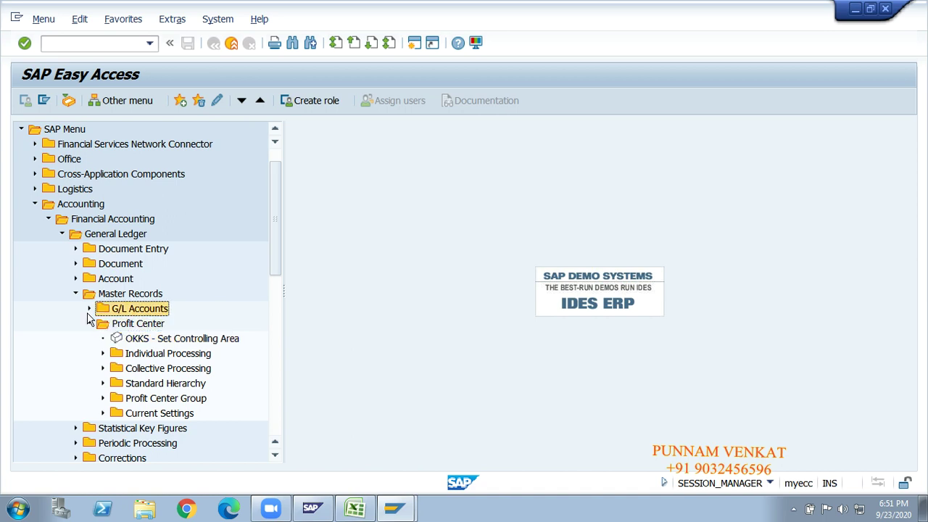
key(Left)
key(Left)
key(Up)
key(Up)
key(Left)
key(Left)
key(Left)
key(Left)
key(Left)
key(Left)
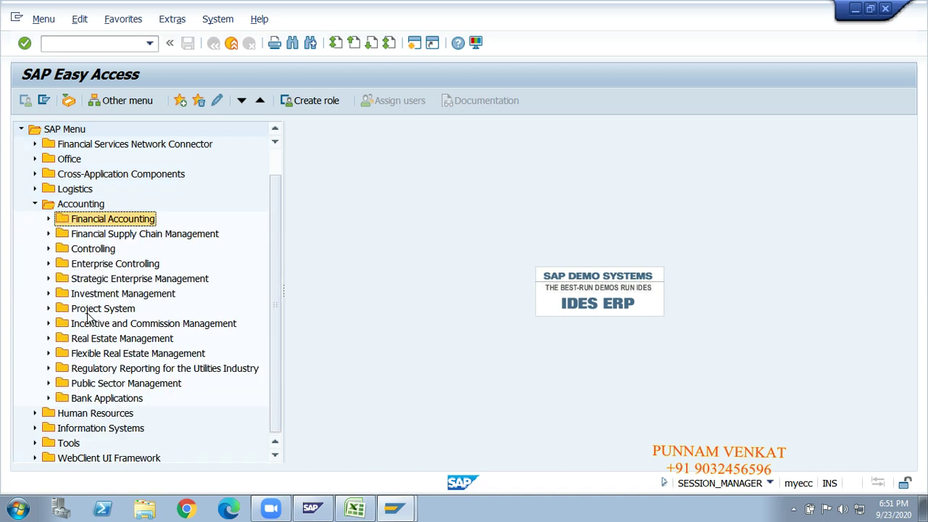
key(alt+Tab)
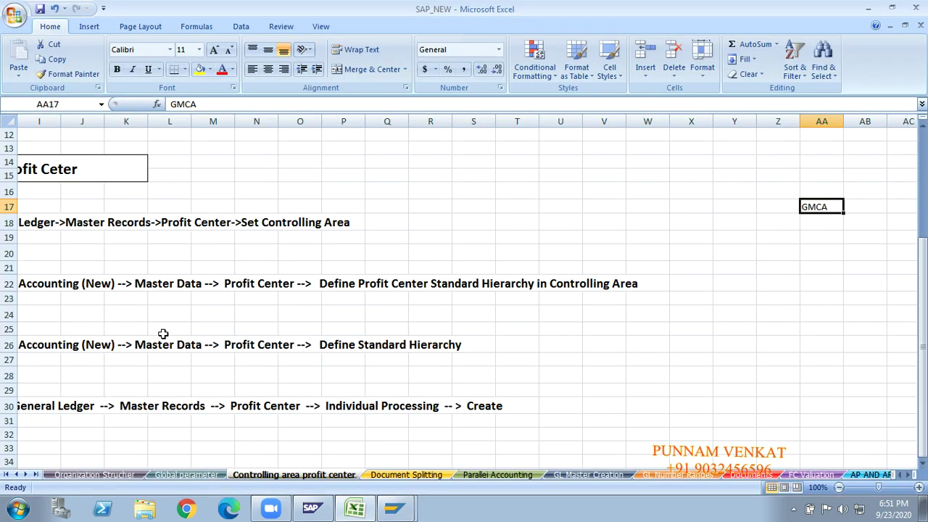
Return the notes to column A, select the step 2 standard hierarchy heading, then switch to SAP.
click(149, 317)
key(Left)
key(Home)
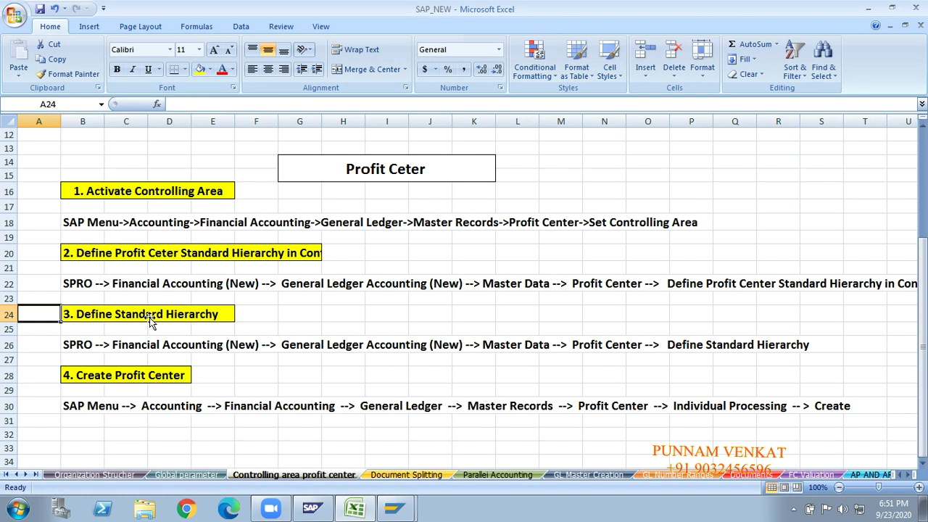
click(154, 257)
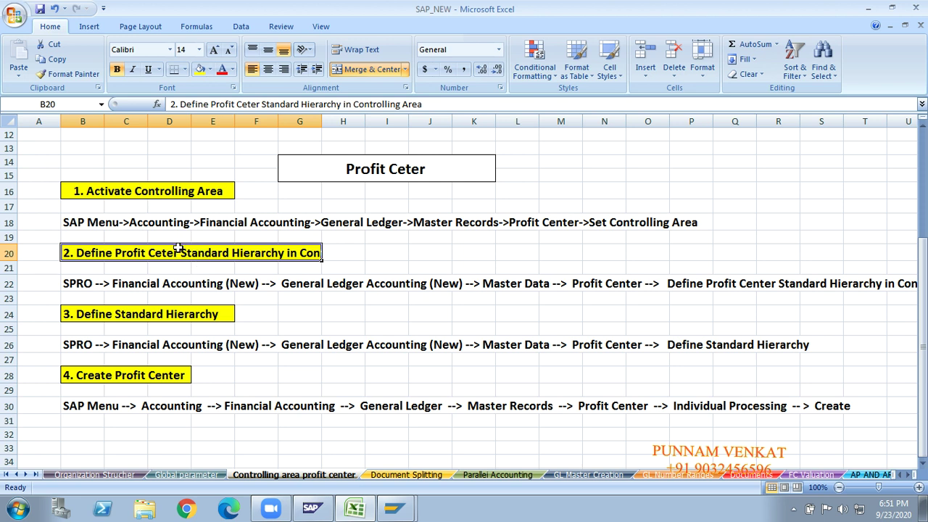
click(139, 298)
click(157, 246)
click(696, 298)
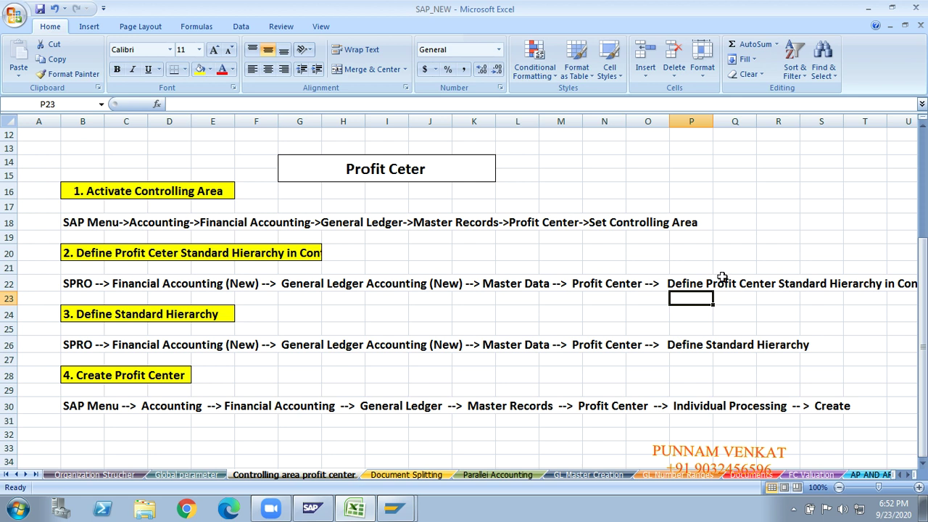
key(alt+Tab)
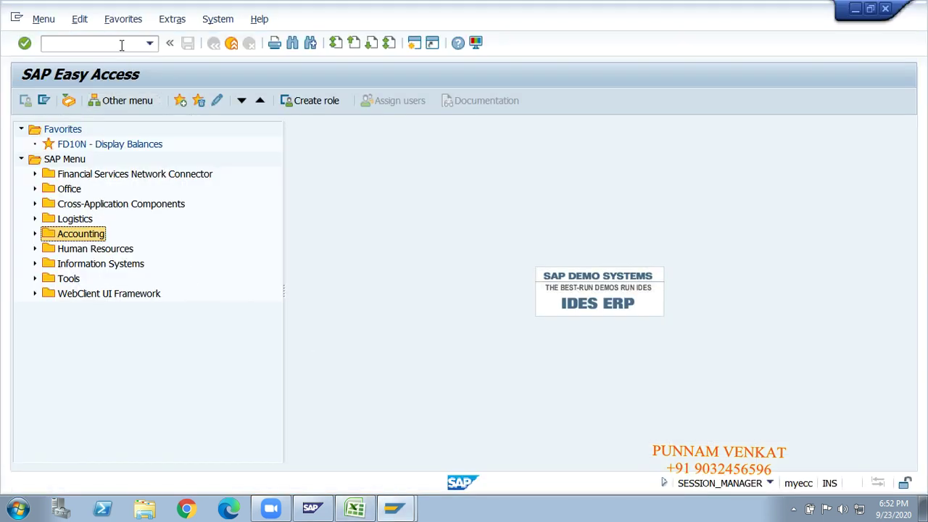
Run transaction SPRO and open the SAP Reference IMG.
click(121, 45)
text(SPRO)
key(Return)
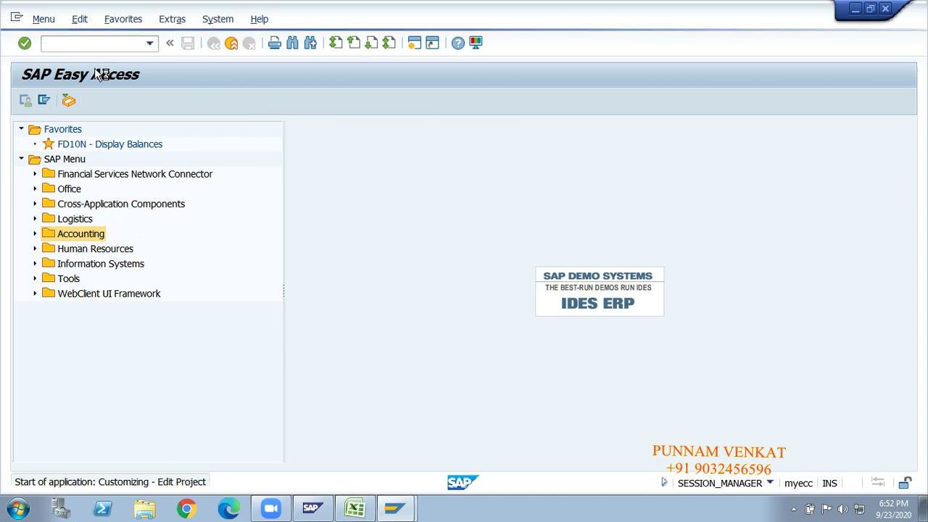
click(85, 104)
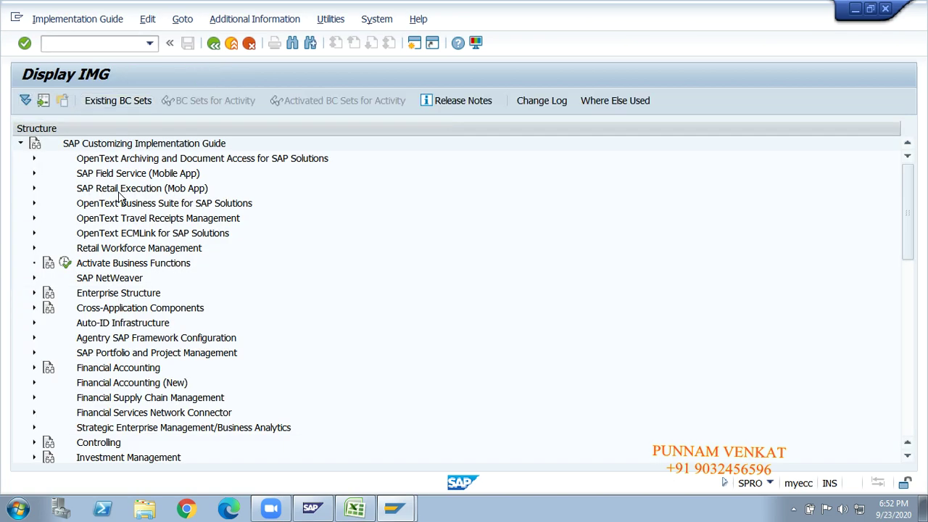
Expand Financial Accounting (New) > General Ledger Accounting (New) > Master Data > Profit Center.
click(118, 190)
key(Down)
key(Down)
key(Down)
key(Down)
key(Down)
key(Down)
key(Down)
key(Down)
key(Down)
key(Down)
key(Down)
key(Down)
key(Down)
key(Right)
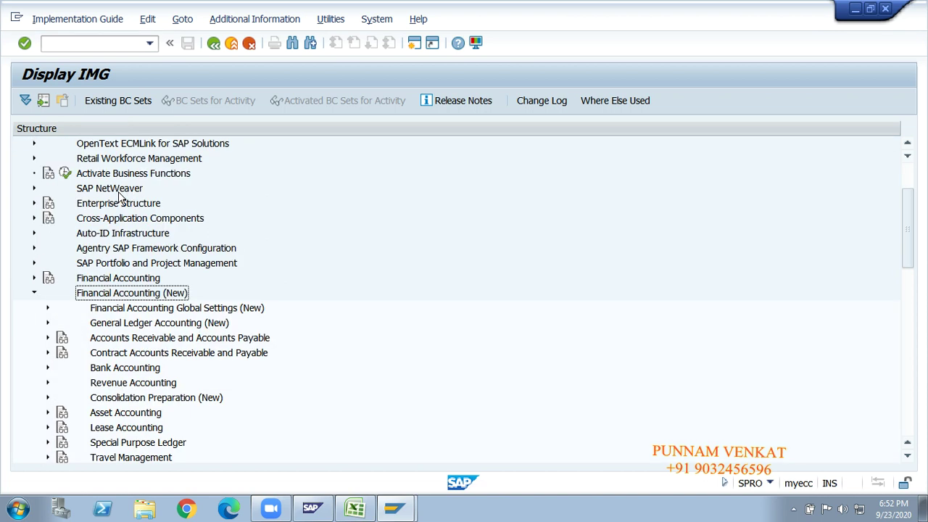
key(alt+Tab)
key(alt+Tab)
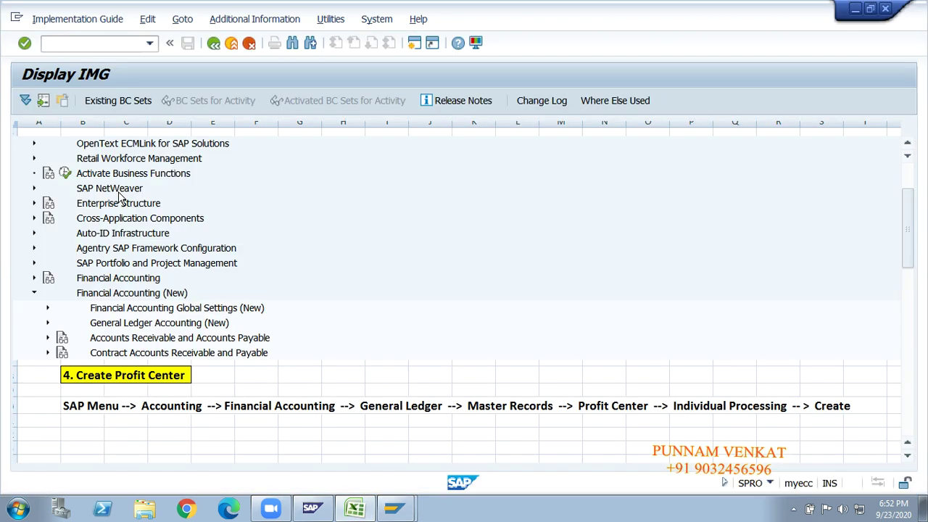
key(Down)
key(Down)
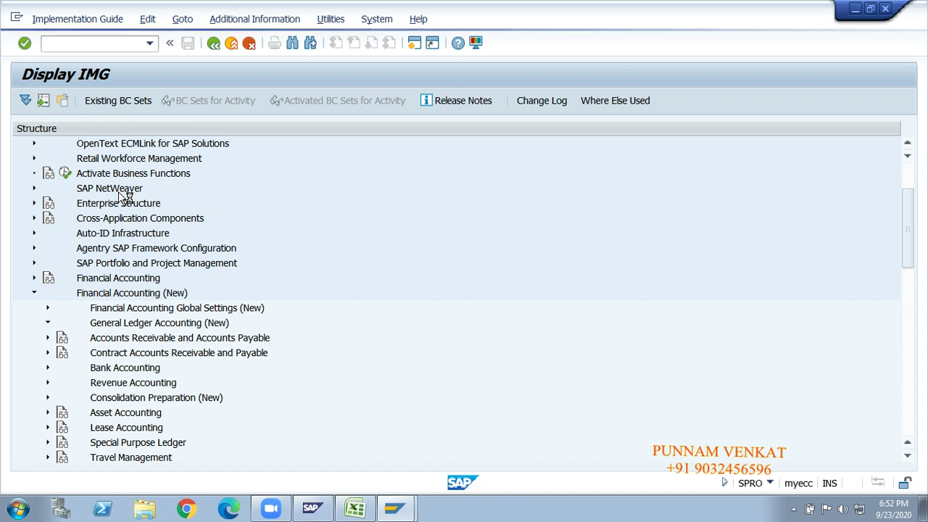
key(Down)
key(Right)
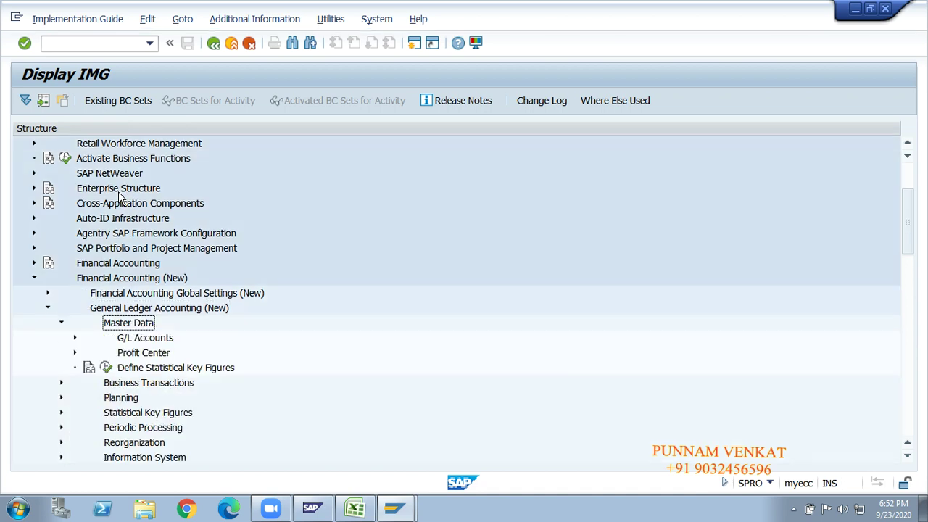
key(Down)
key(Down)
key(Right)
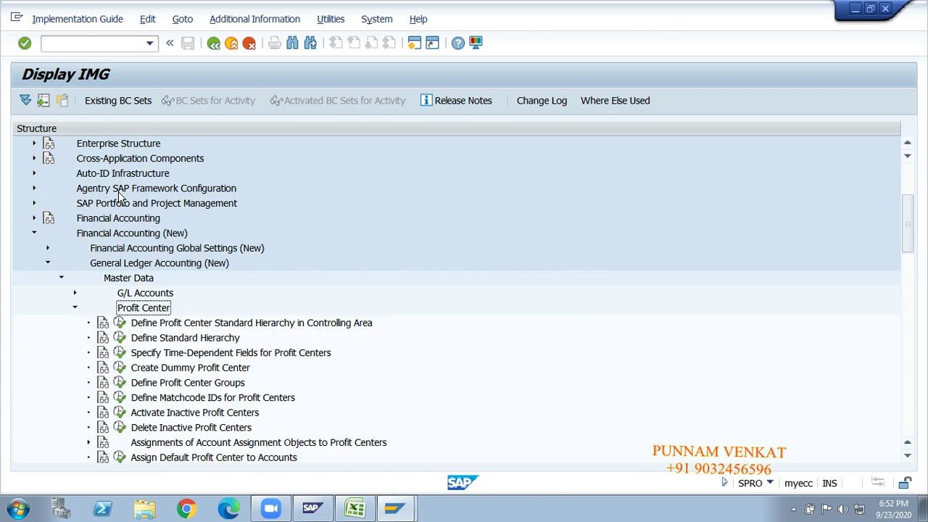
Show IMG activity keys like FAGL_PC_STHR in a widened column, then execute the standard hierarchy activity.
click(156, 323)
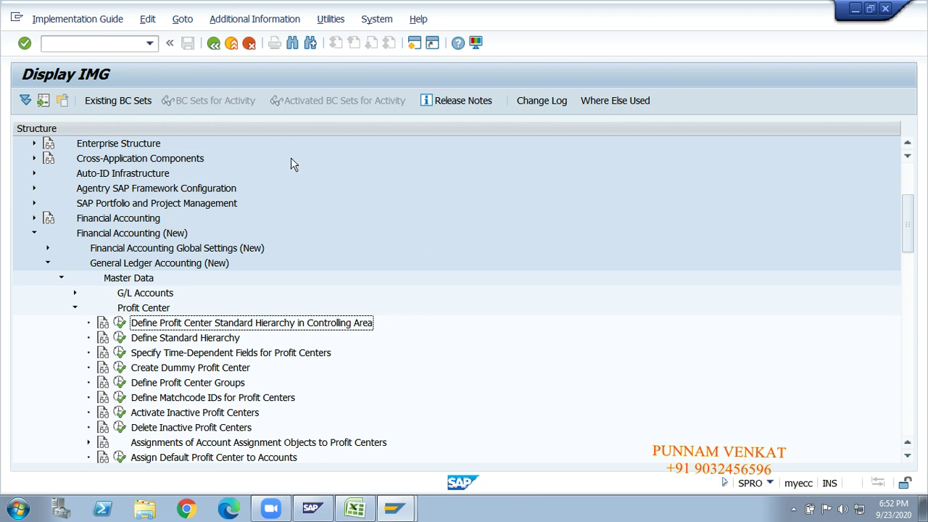
click(244, 22)
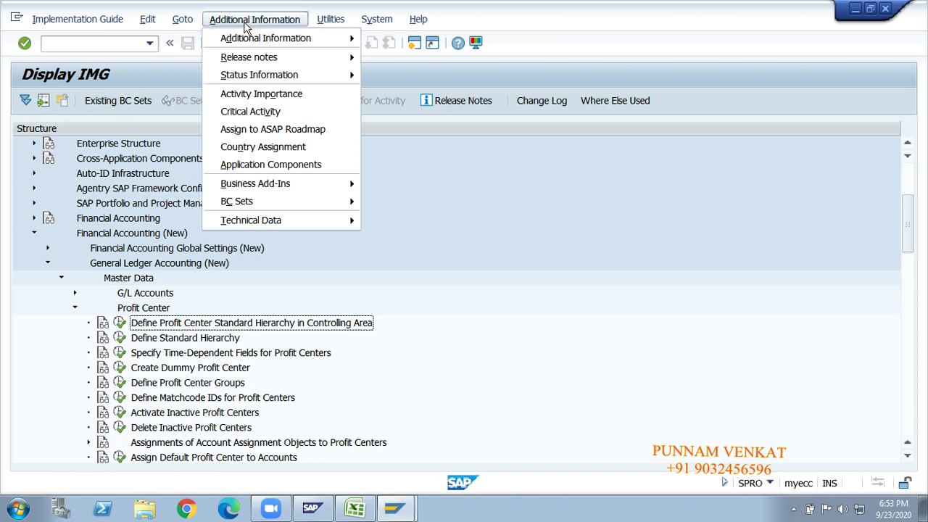
mouse_move(250, 40)
mouse_move(391, 60)
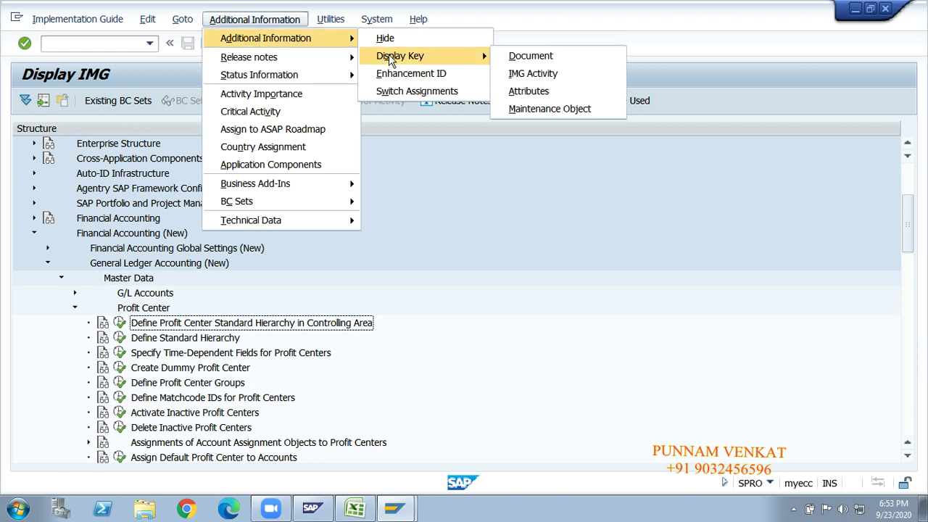
click(537, 73)
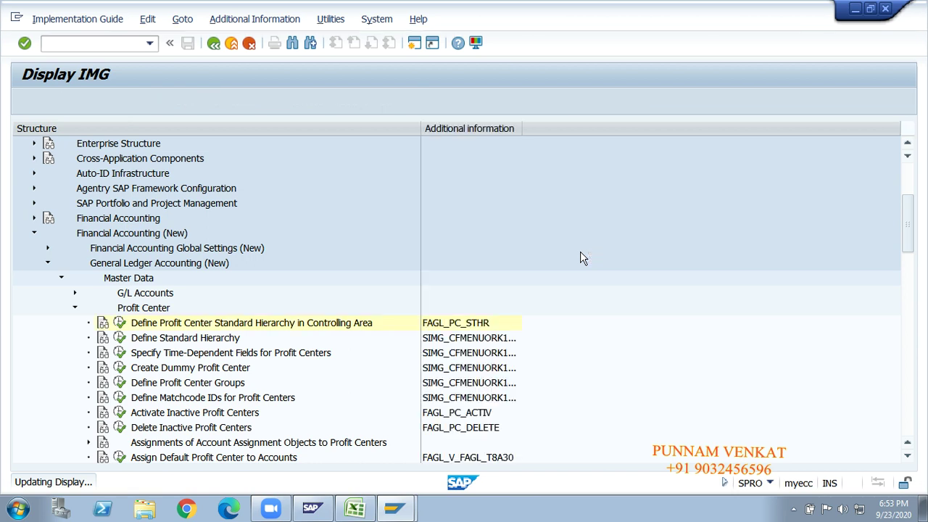
drag(523, 133, 623, 128)
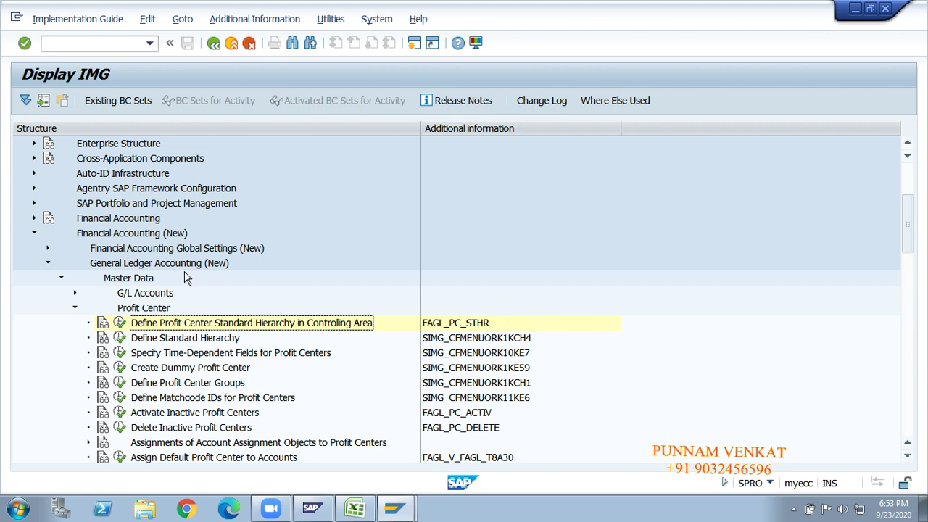
click(120, 326)
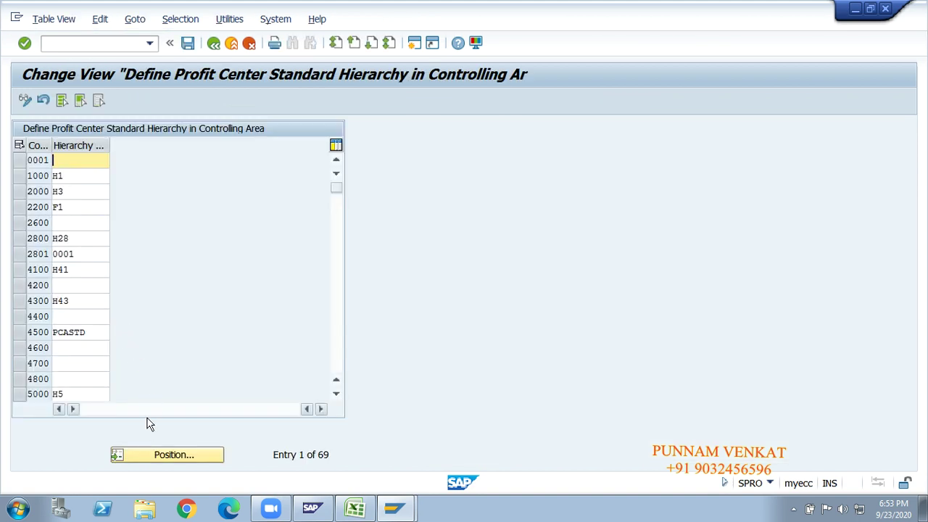
Position the standard hierarchy table at controlling area GMCA.
click(149, 459)
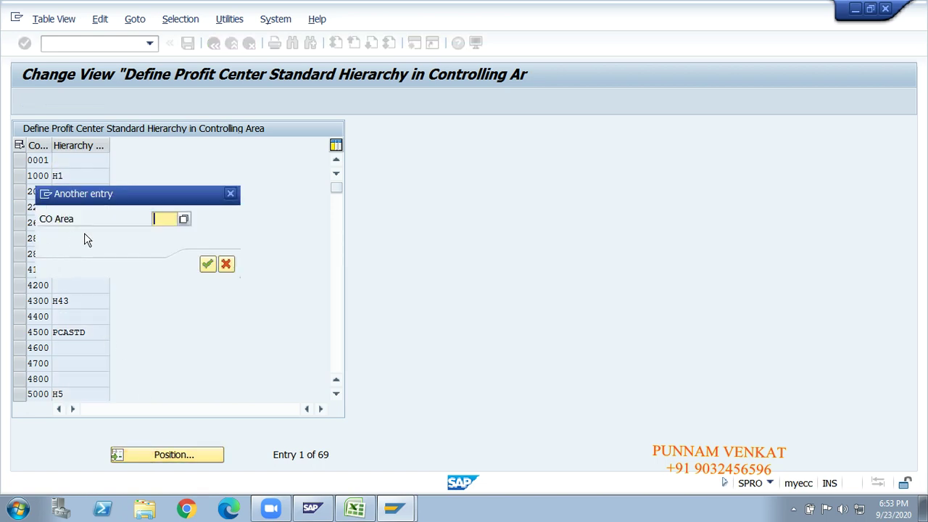
text(GMCA)
key(Return)
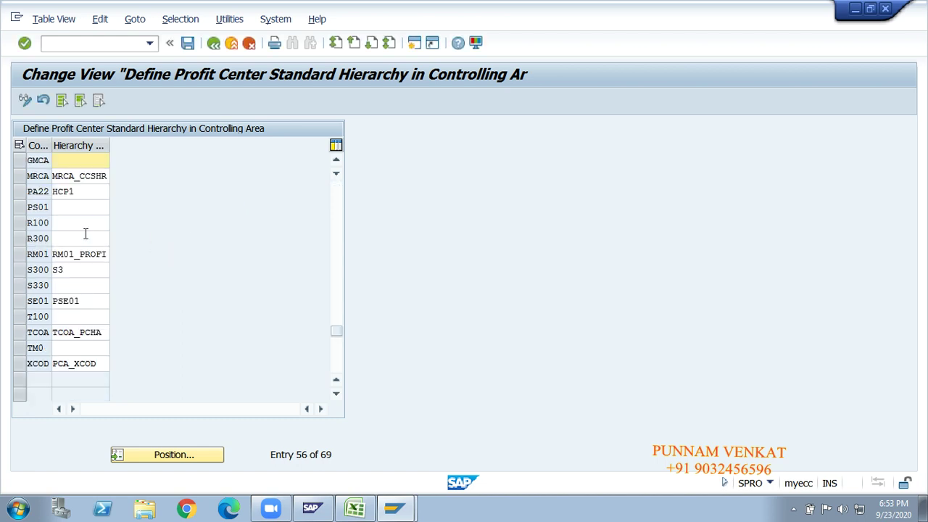
Enter GMCA_PRO as GMCA's hierarchy area and save it under a customizing request.
click(39, 161)
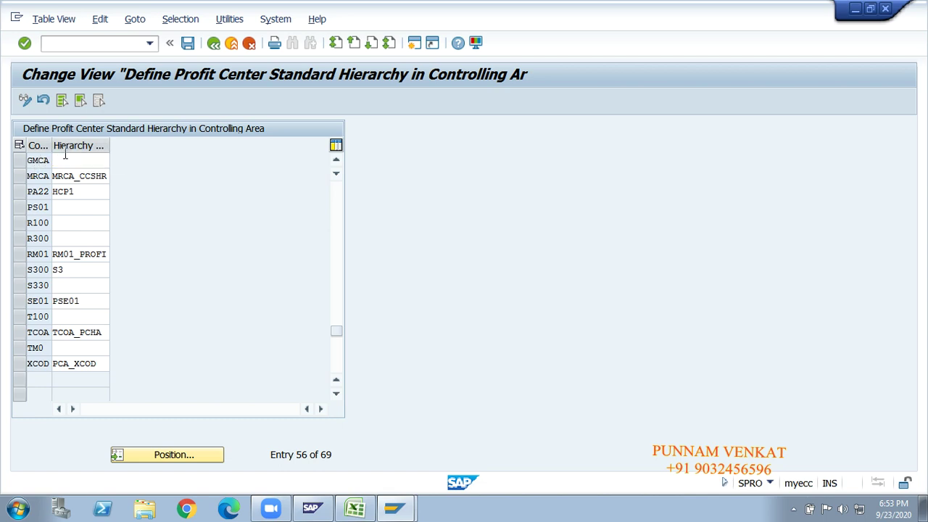
click(65, 158)
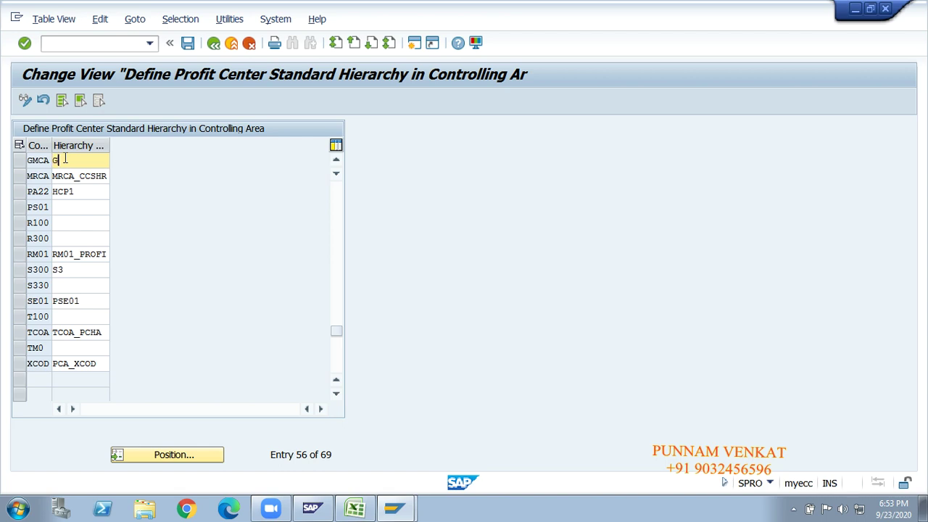
text(MCA_PRO)
click(95, 160)
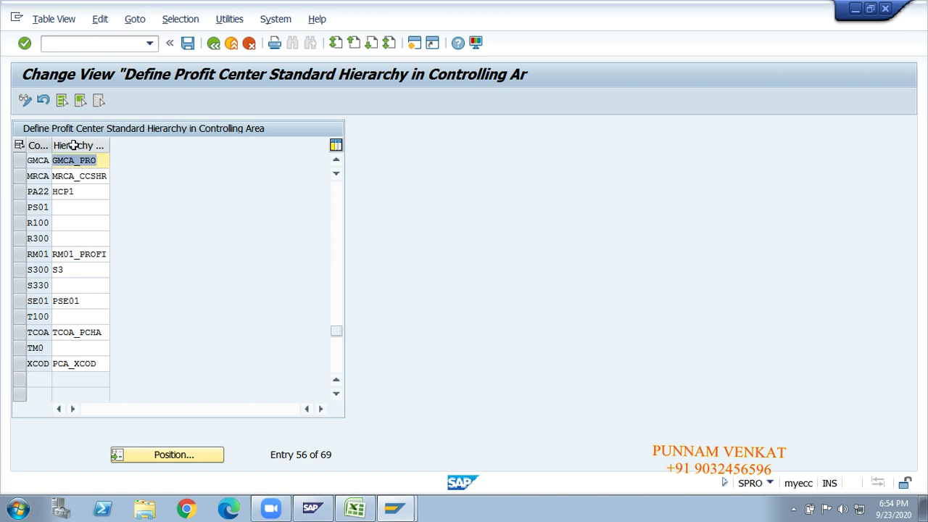
click(189, 45)
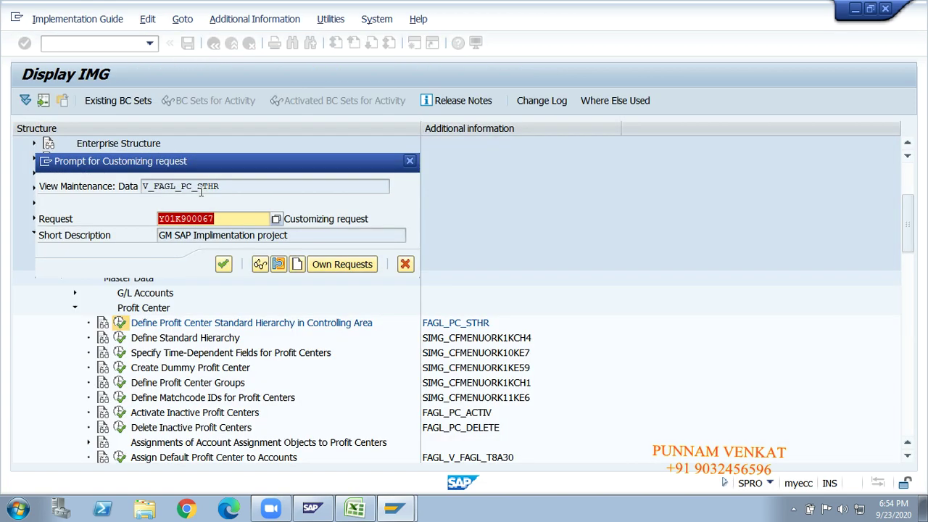
click(223, 265)
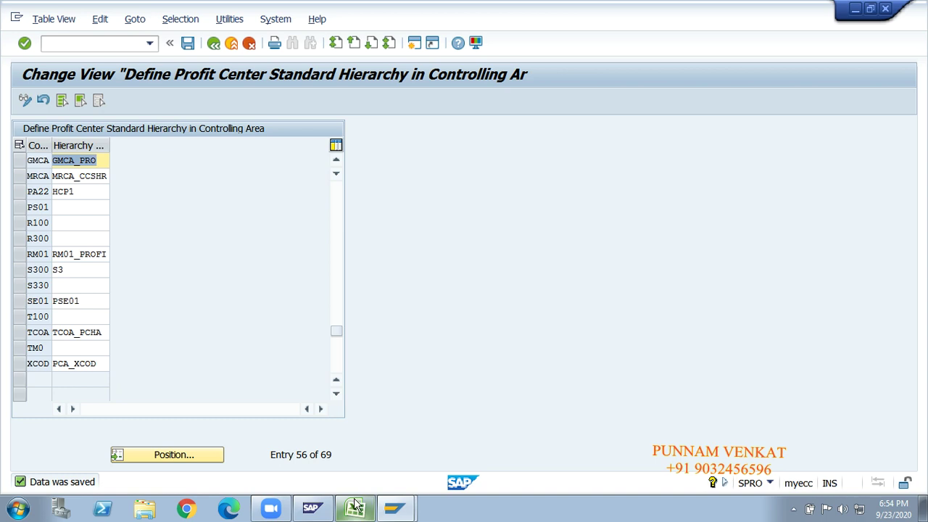
click(354, 508)
Enter the label 'Controllinga Area' in cell AF16, right of the notes.
click(348, 363)
key(Right)
key(Right)
key(Right)
key(Right)
key(Right)
key(Right)
key(Right)
key(Right)
key(Right)
key(Right)
key(Right)
key(Right)
key(Right)
key(Right)
key(Right)
key(Right)
key(Right)
key(Right)
key(Right)
key(Right)
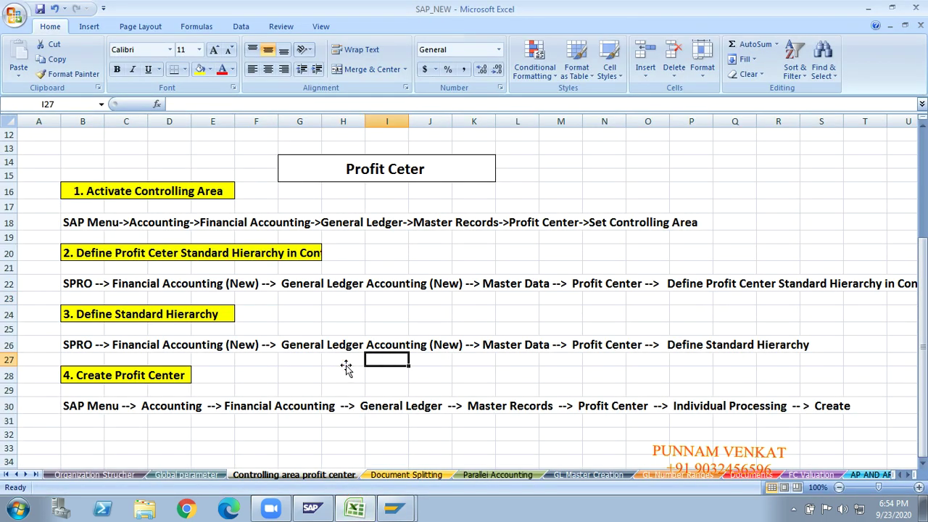
key(Right)
key(Right)
key(Right)
key(Right)
key(Right)
key(Right)
key(Right)
key(Right)
key(Right)
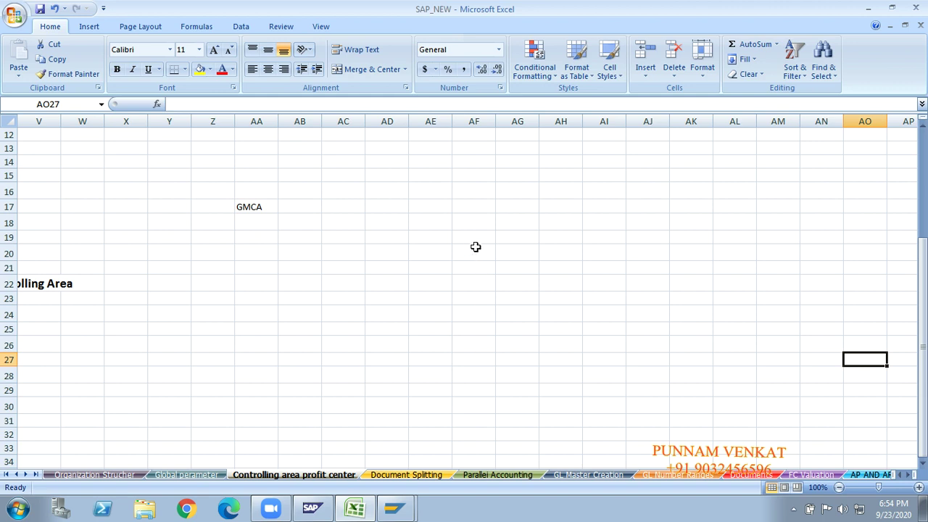
click(467, 186)
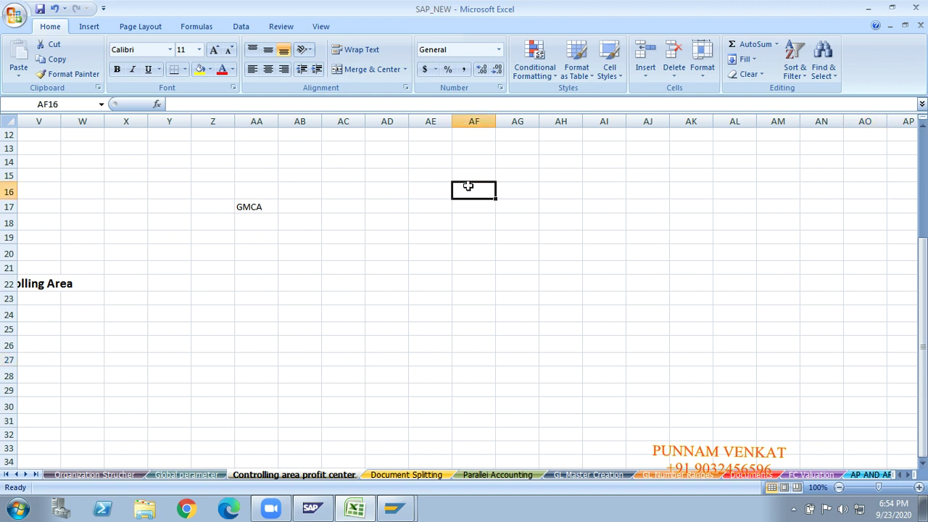
text(co)
key(BackSpace)
key(BackSpace)
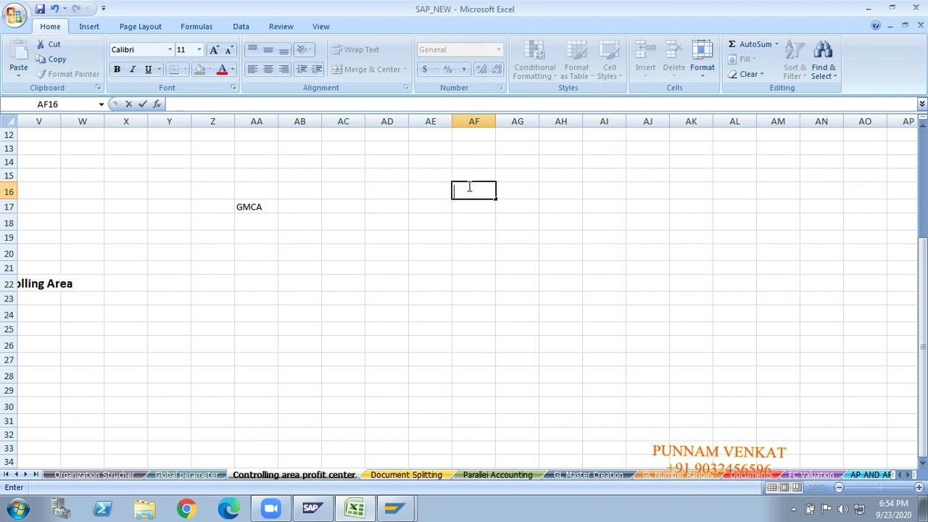
text(Controllinga Area)
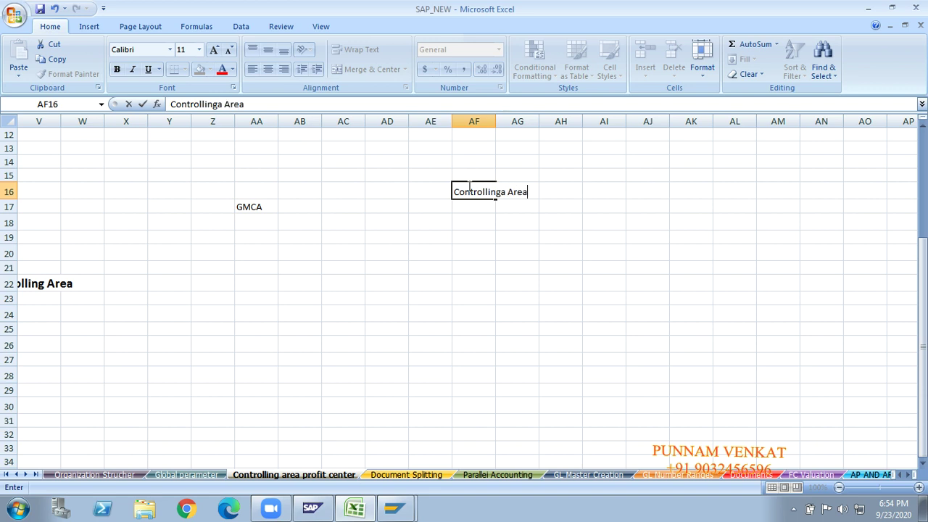
key(Return)
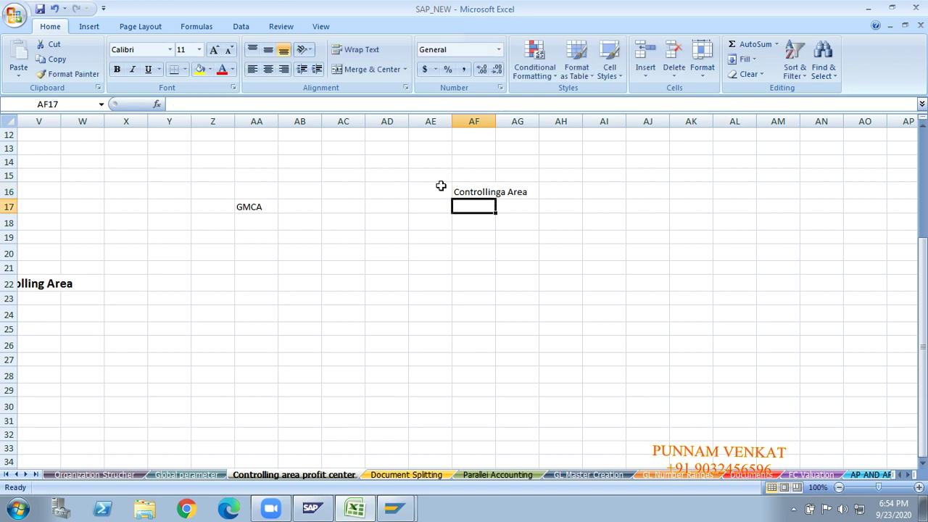
Draw an arrow right from Controllinga Area and label its tip 'Company code' in AJ16.
click(89, 27)
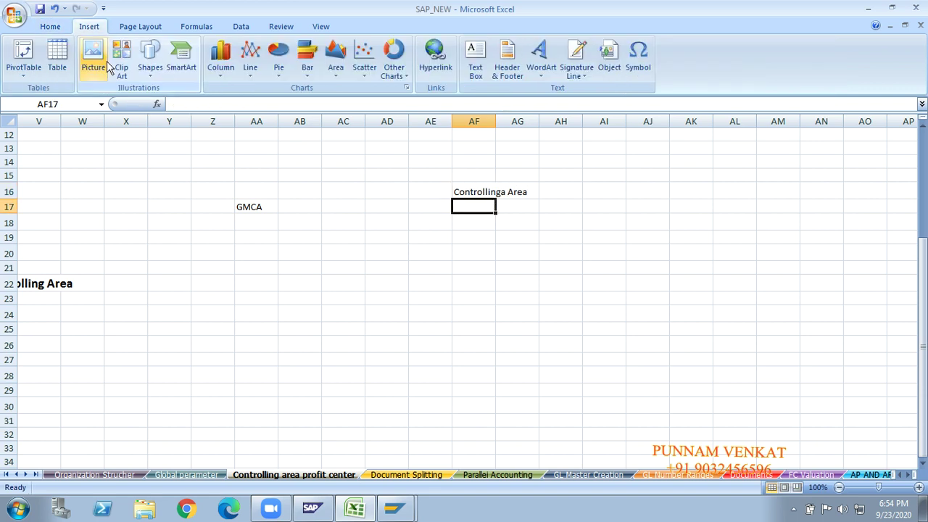
click(153, 70)
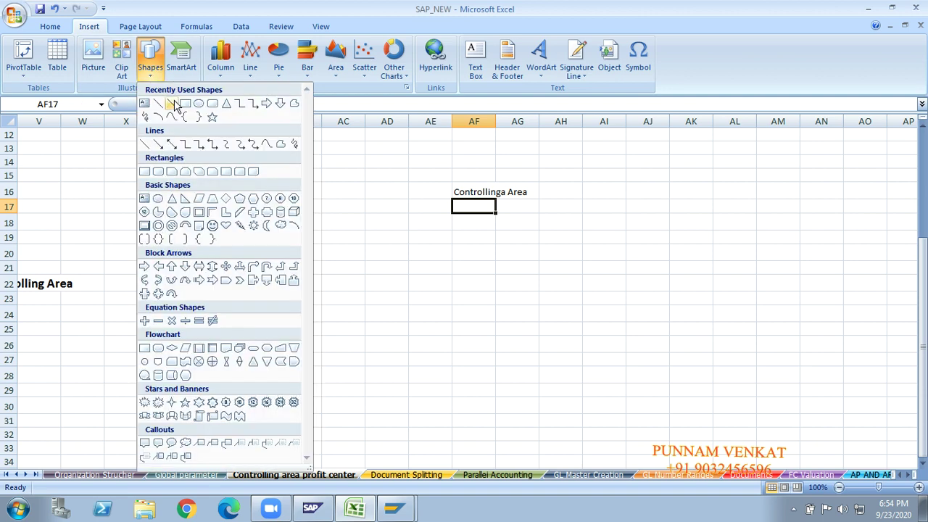
click(173, 103)
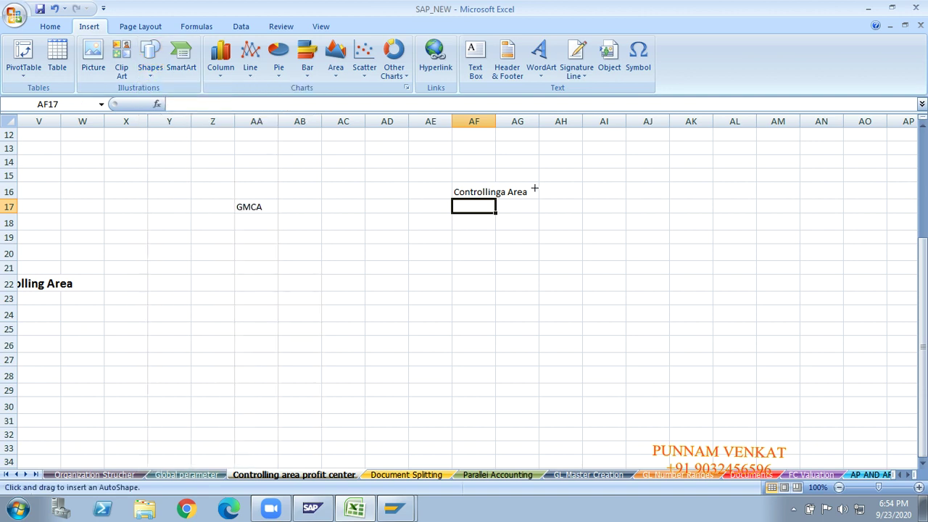
drag(535, 193, 616, 188)
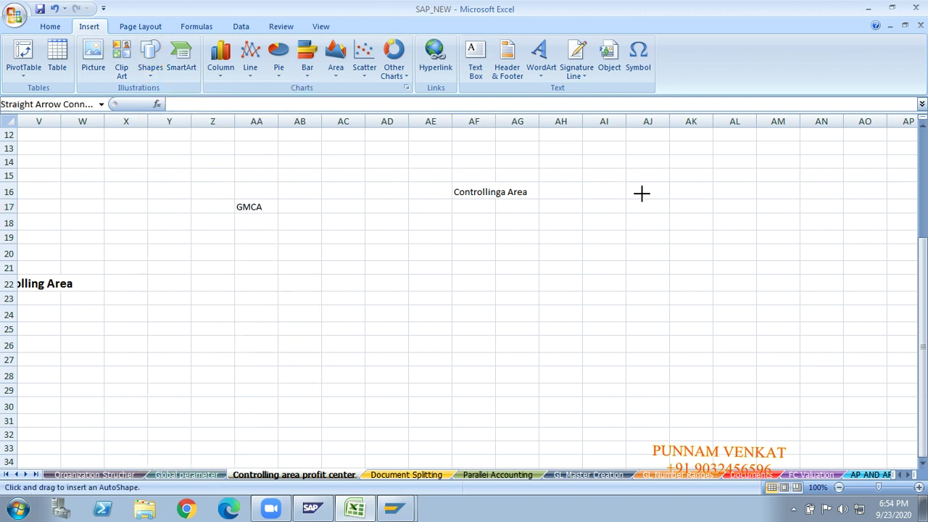
click(650, 194)
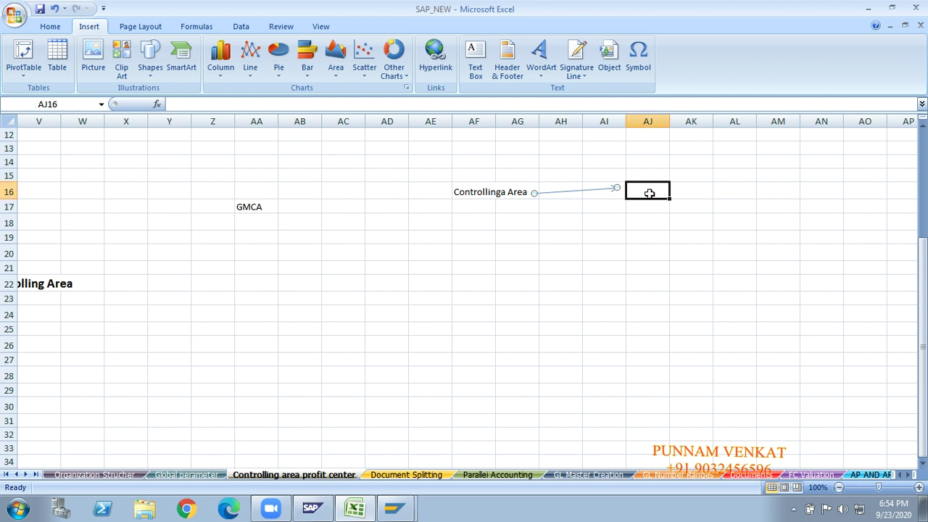
text(Co)
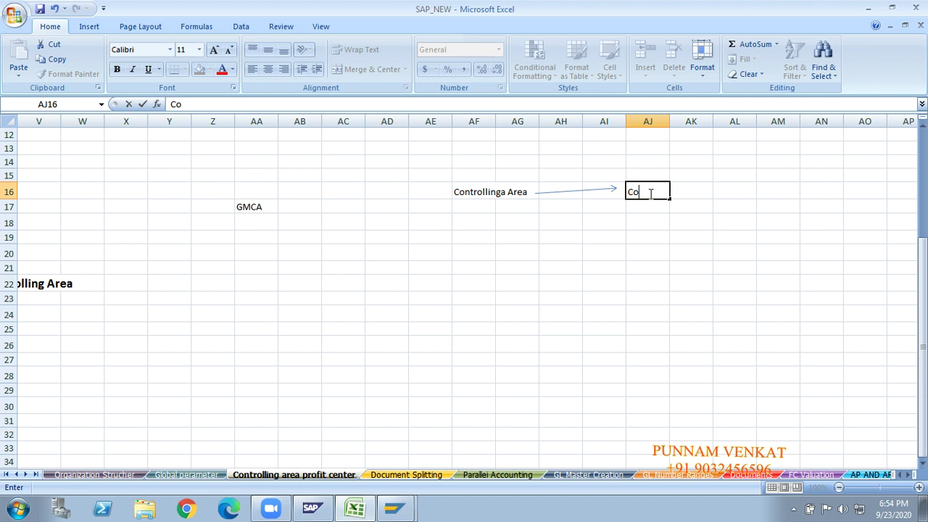
text(mpany code)
key(Return)
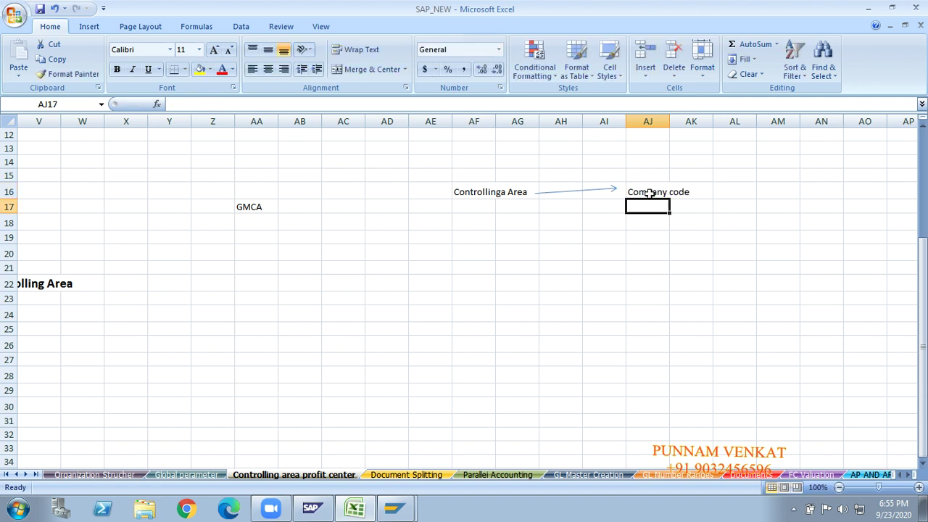
Draw a downward arrow from Controllinga Area and label it 'Hirarcy' in AF21.
click(91, 27)
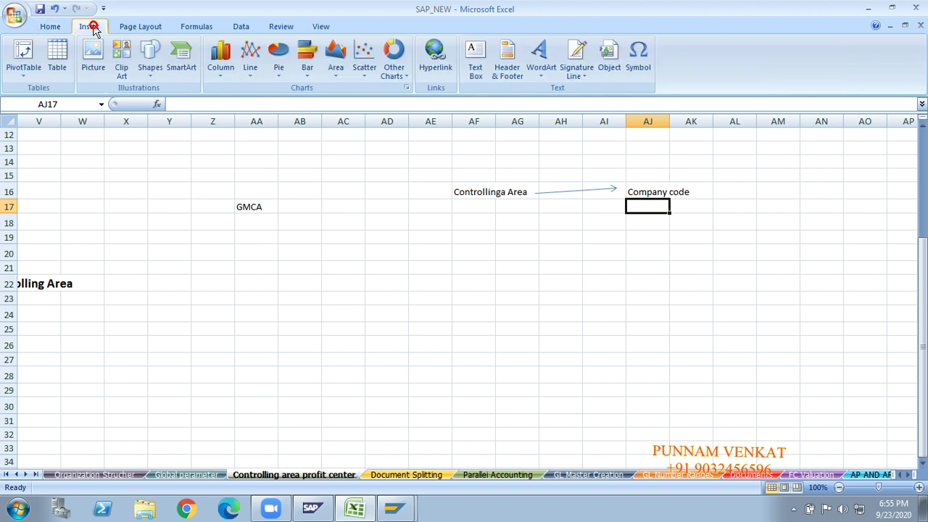
click(148, 68)
click(172, 105)
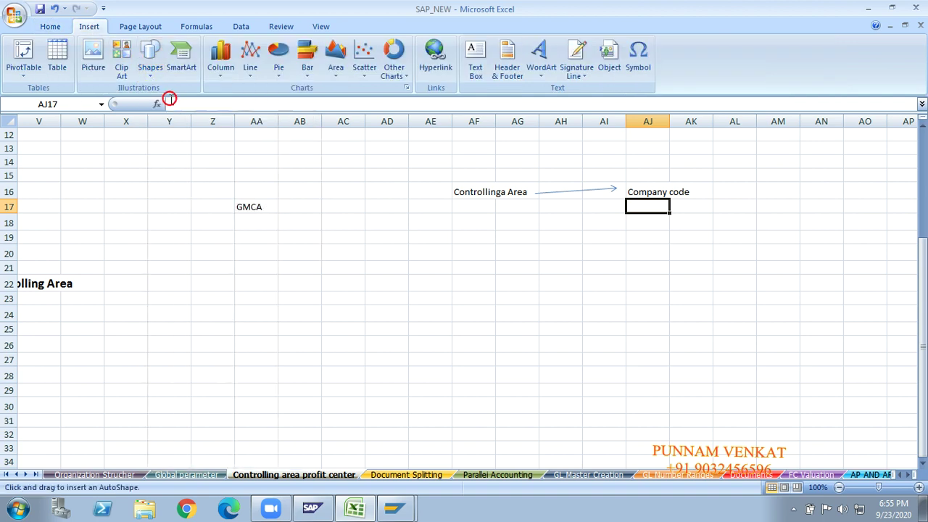
drag(477, 202, 479, 244)
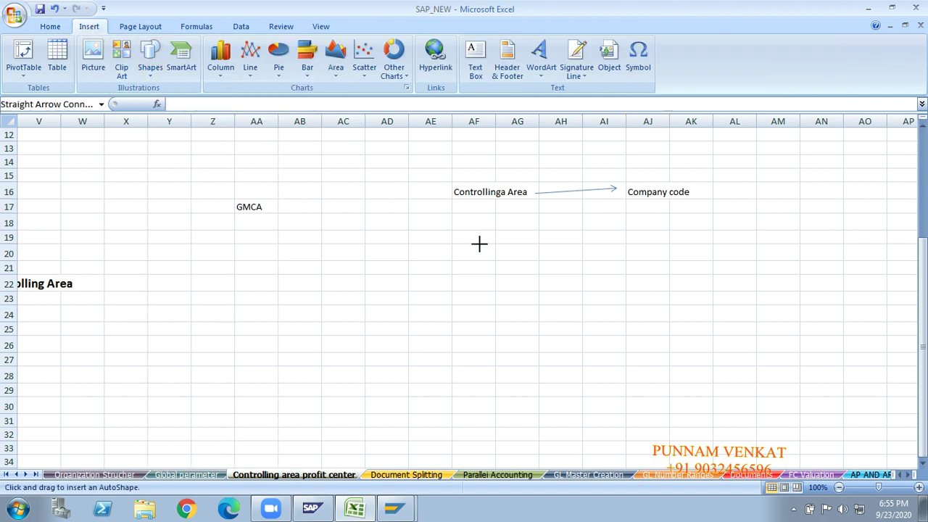
click(475, 268)
text(H)
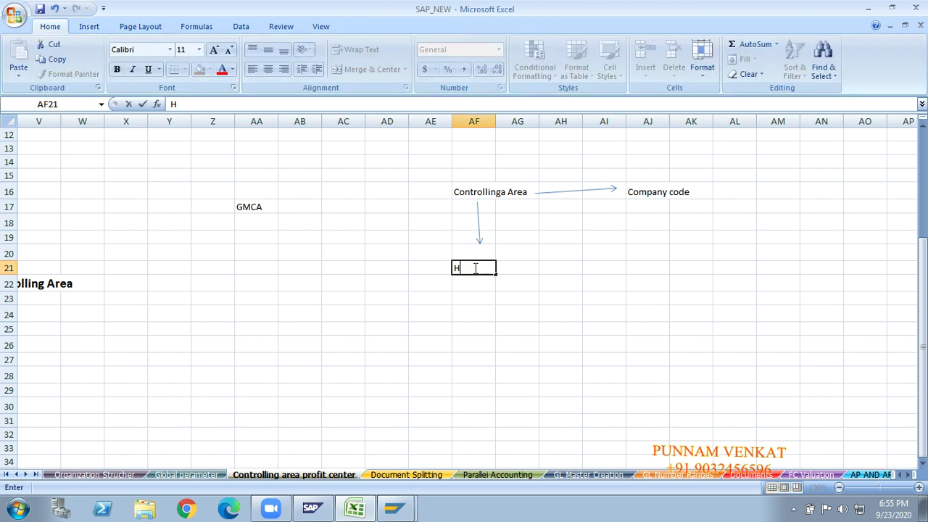
text(irarcy)
key(Return)
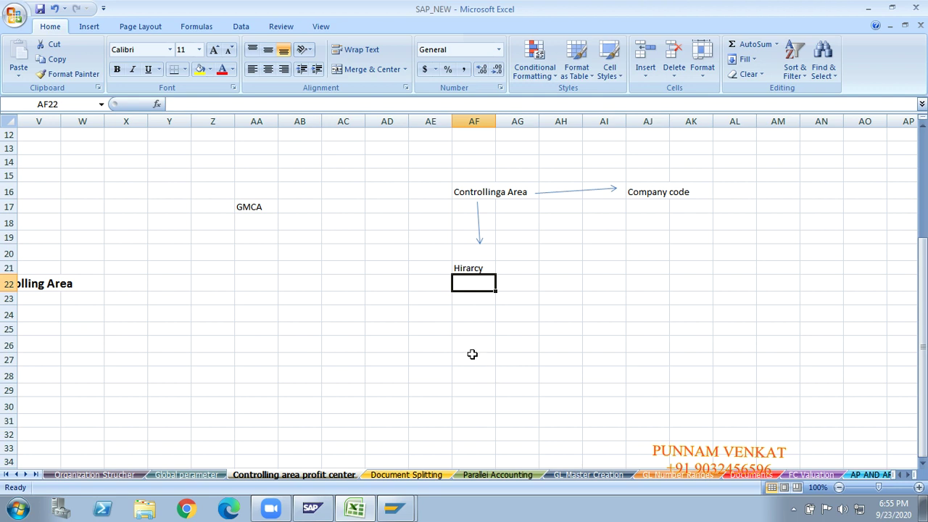
click(467, 276)
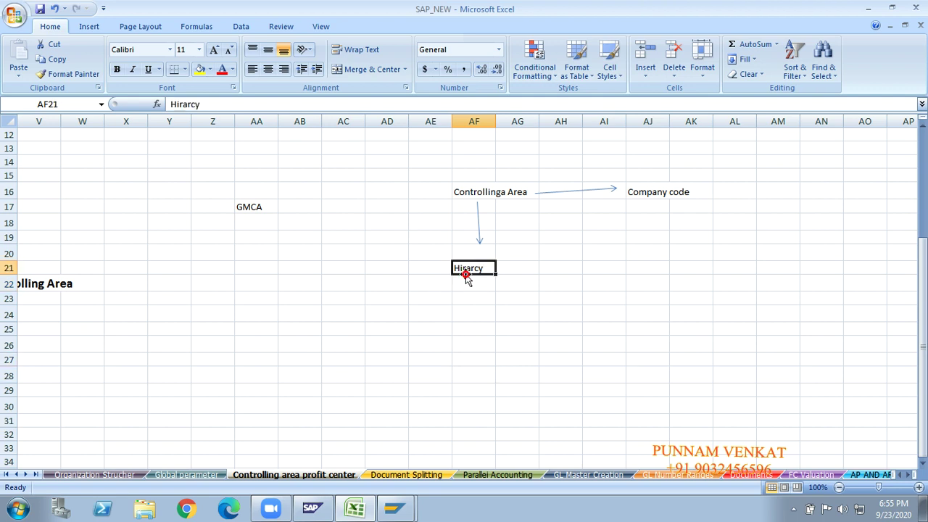
key(Left)
key(Left)
key(Left)
key(Left)
key(Left)
key(Left)
key(Left)
key(Left)
key(Left)
key(Left)
key(Left)
key(Left)
key(Left)
key(Left)
key(Left)
key(Left)
key(Left)
key(Left)
key(Left)
key(Left)
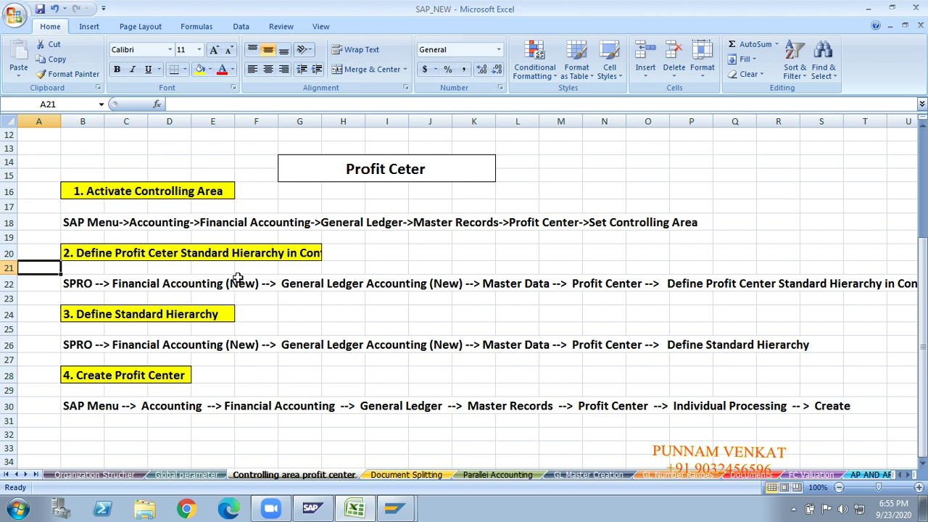
Copy the word 'Hierarchy' from the step 2 heading in B20.
click(254, 253)
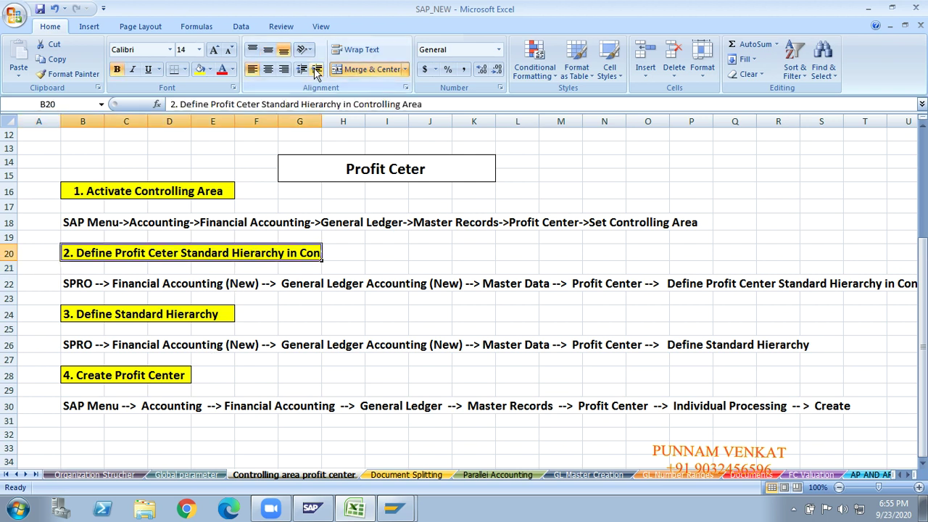
click(337, 104)
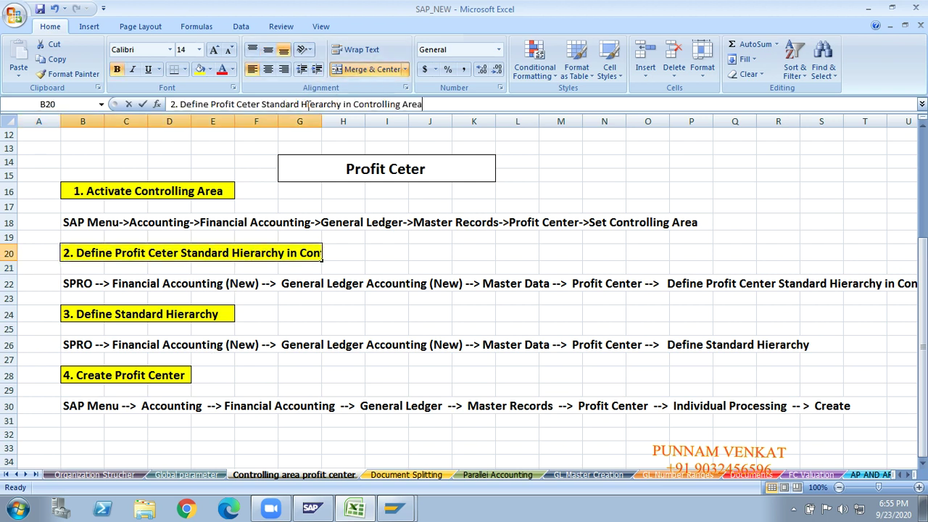
double_click(305, 103)
key(ctrl+c)
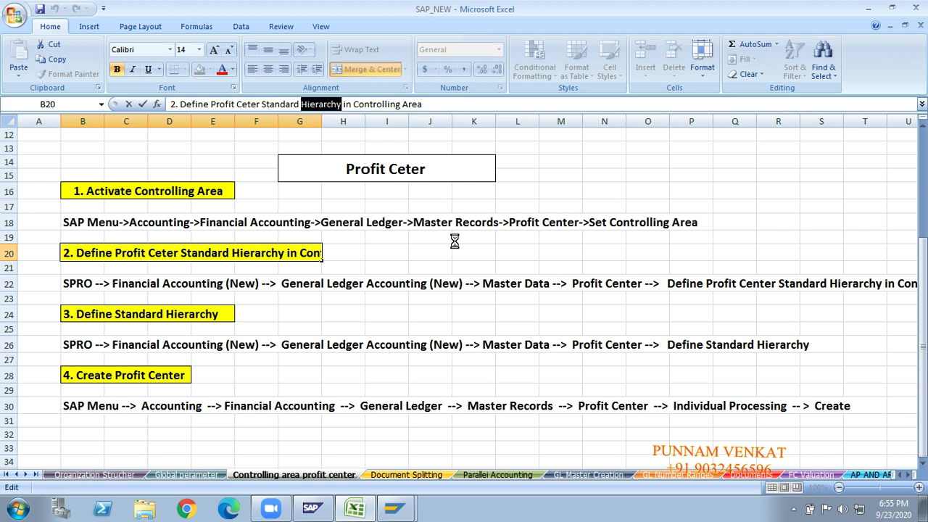
click(691, 253)
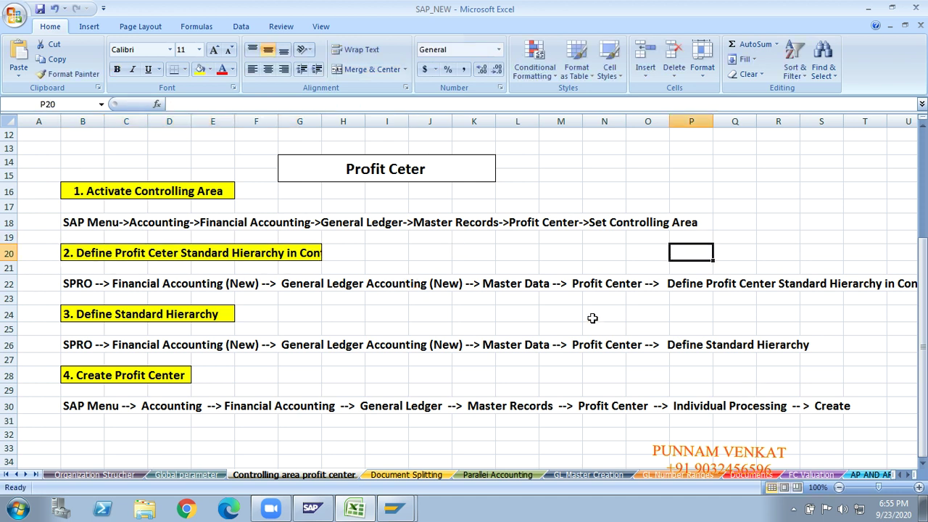
Paste 'Hierarchy' over the misspelled Hirarcy label in AF21.
key(Down)
key(Down)
key(Down)
key(Down)
key(Down)
key(Down)
key(Down)
key(Down)
key(Down)
key(Down)
key(Down)
key(Down)
key(Down)
key(Down)
key(Right)
key(Right)
key(Right)
key(Right)
key(Right)
key(Right)
key(Right)
key(Right)
key(Right)
key(Right)
key(Right)
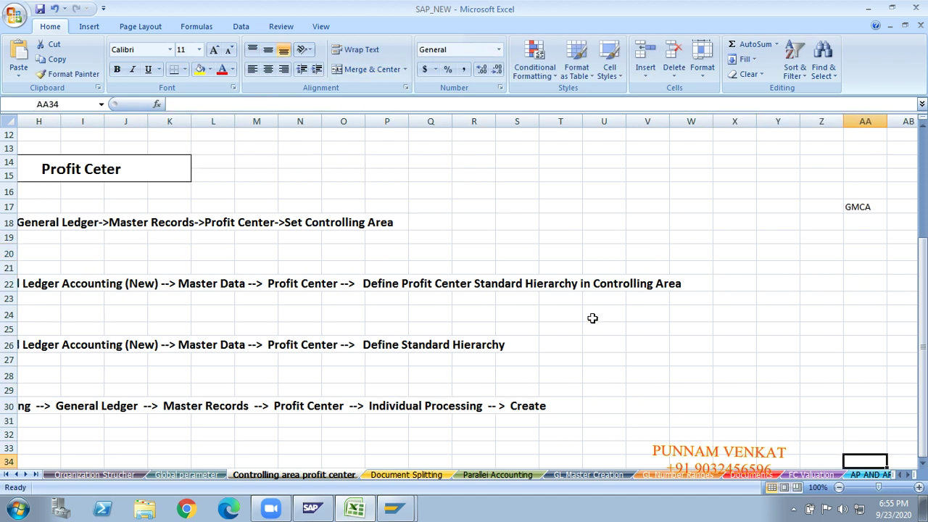
key(Right)
key(Right)
key(Right)
key(Right)
key(Right)
key(Right)
key(Up)
key(Up)
key(Up)
key(Right)
key(Right)
key(Right)
key(Up)
key(Up)
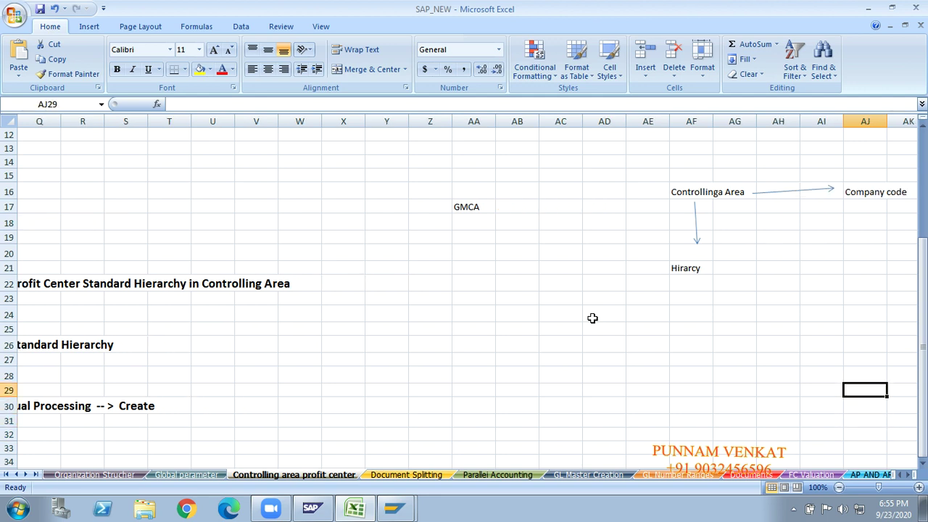
key(Up)
key(Up)
key(Left)
click(701, 270)
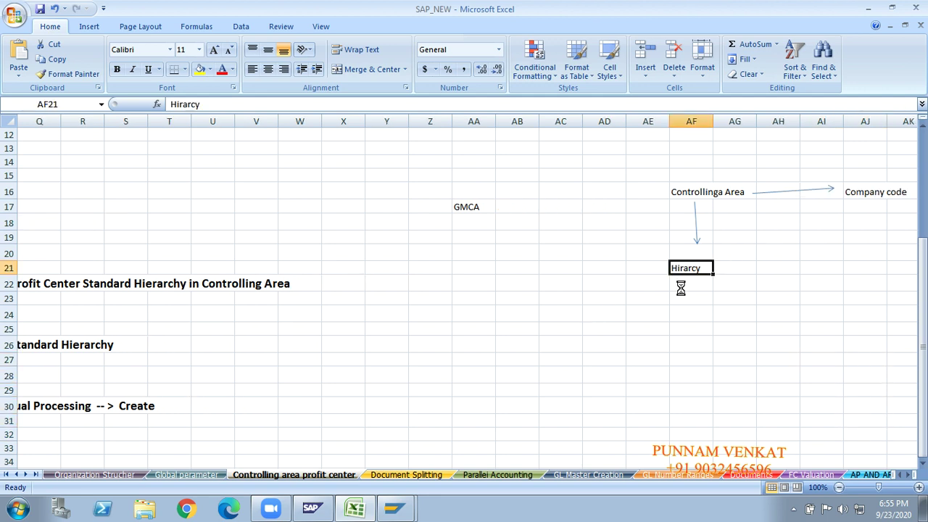
key(ctrl+v)
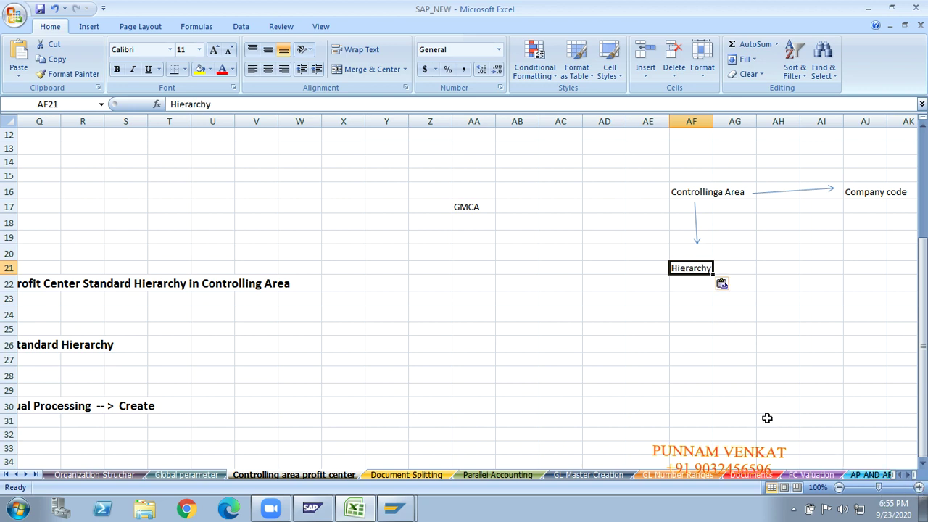
key(Right)
key(Right)
key(Right)
key(Right)
key(Right)
key(Right)
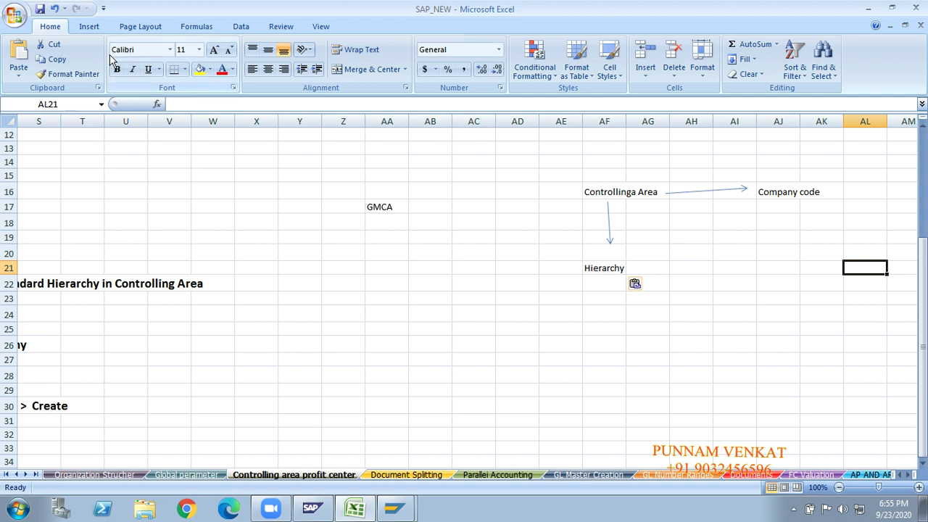
click(95, 28)
click(149, 67)
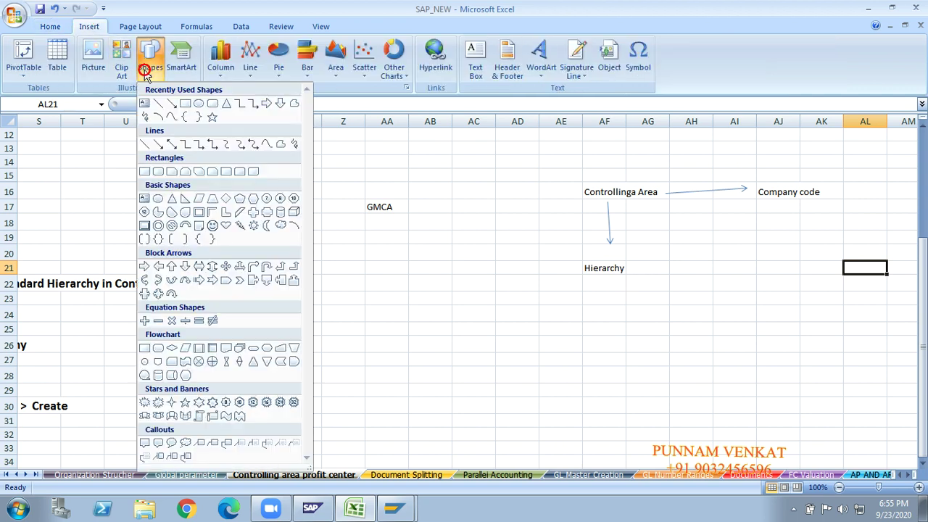
click(172, 104)
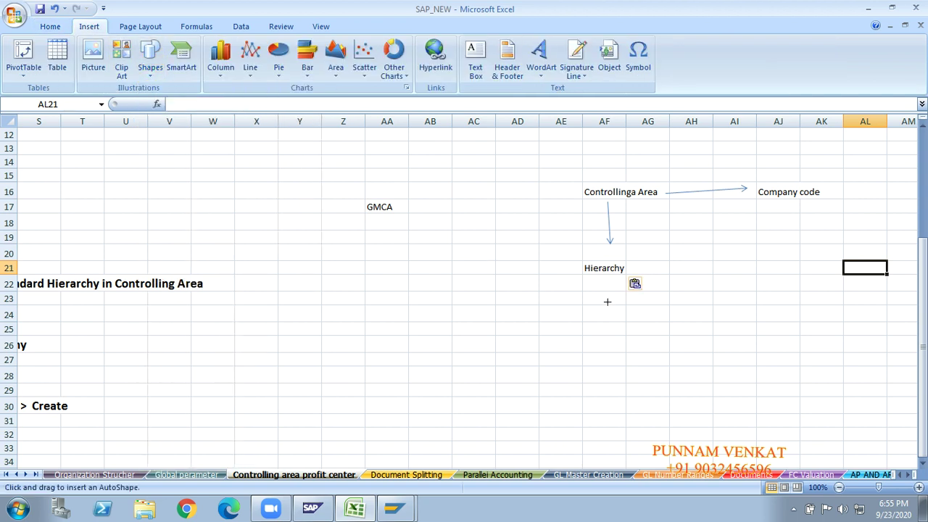
drag(601, 278, 600, 329)
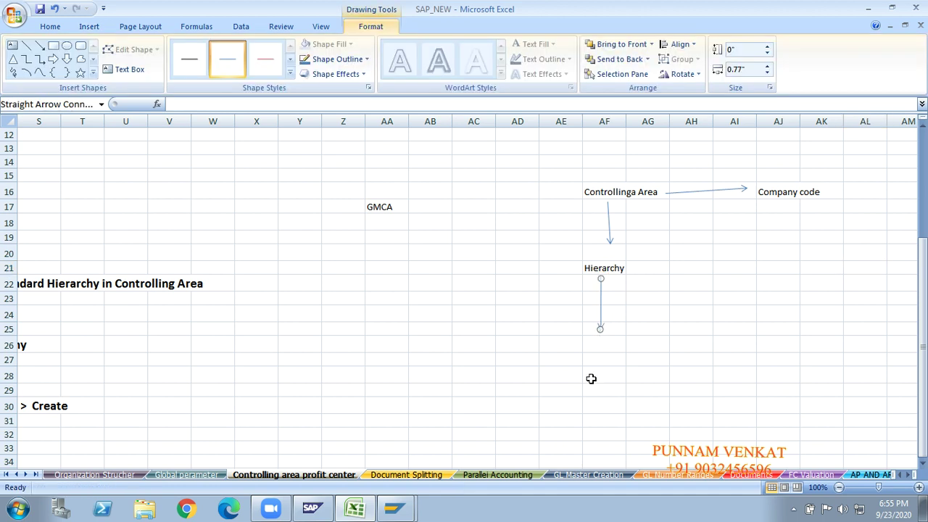
click(592, 379)
text(Pro)
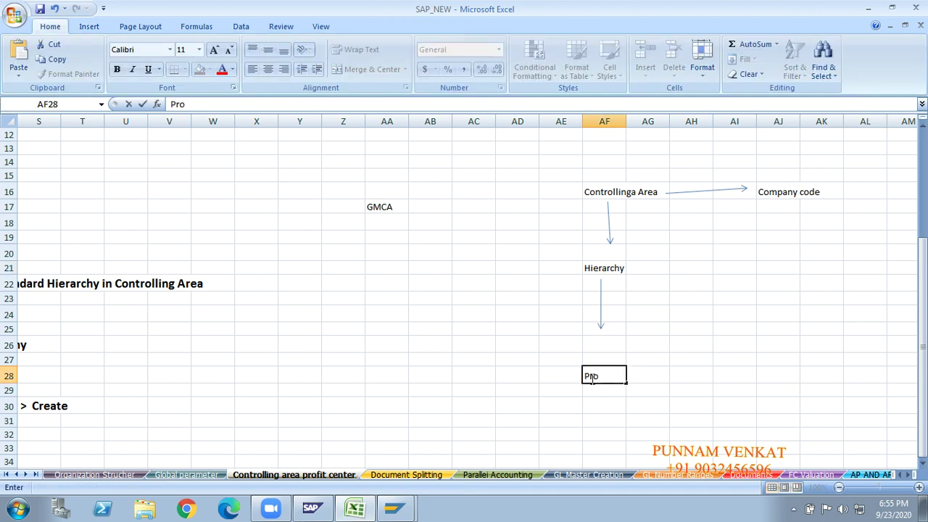
text(fit Center Groups)
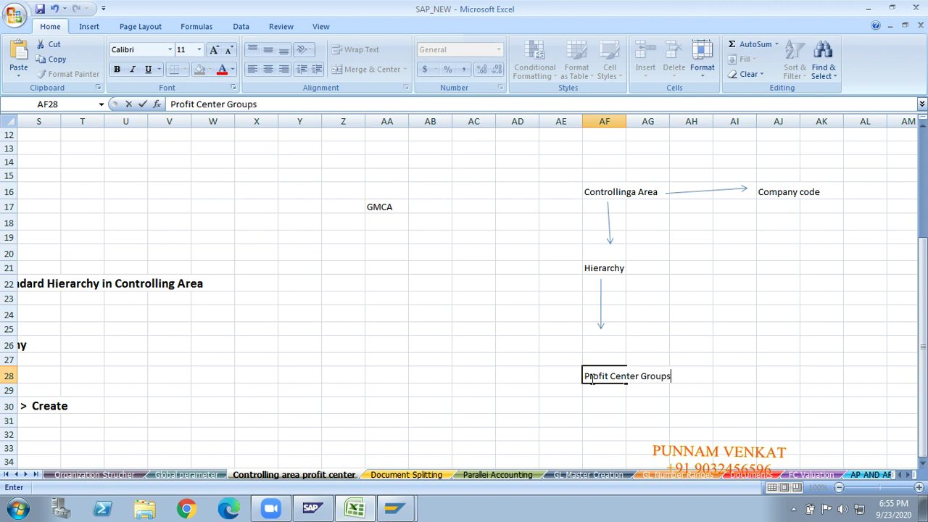
key(Return)
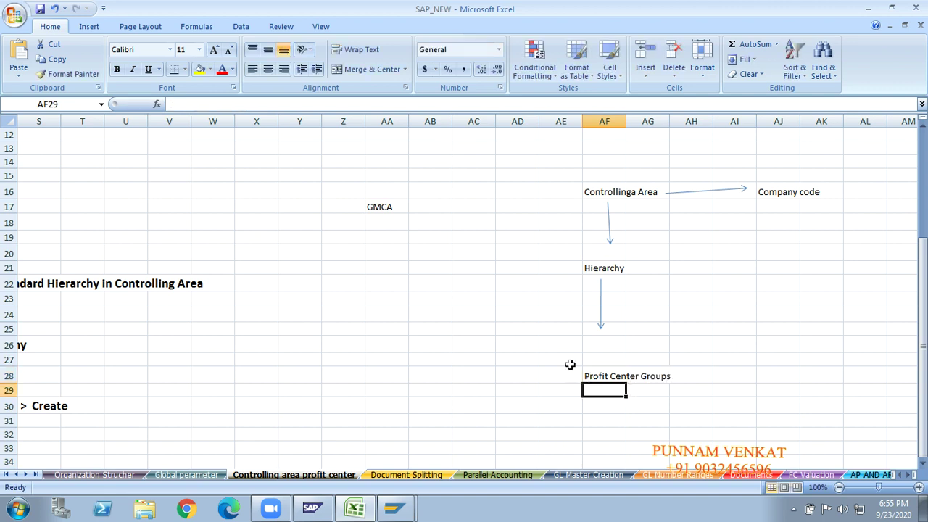
click(89, 26)
click(150, 60)
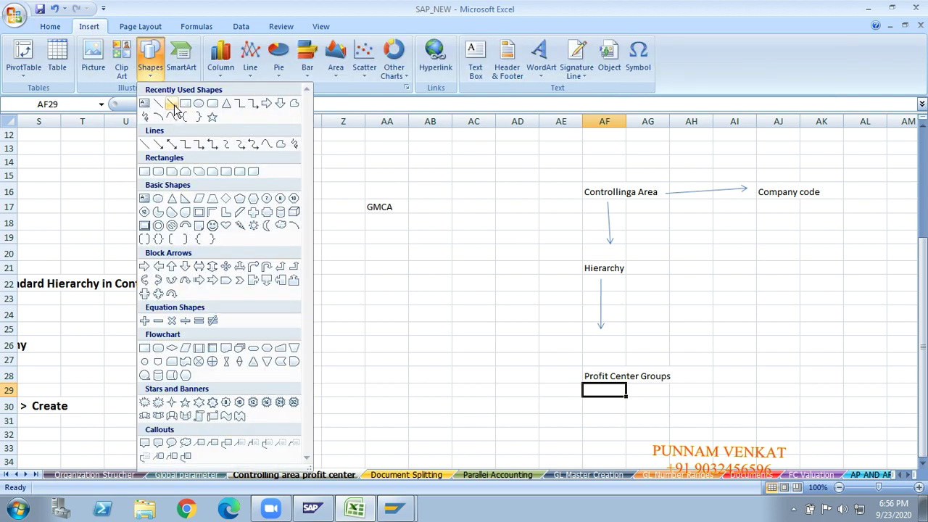
click(172, 103)
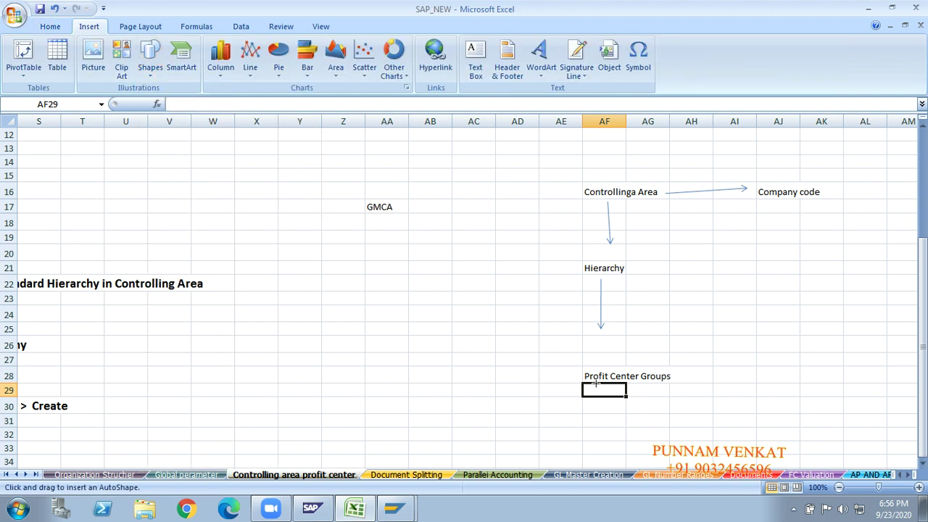
drag(596, 385, 600, 435)
click(596, 454)
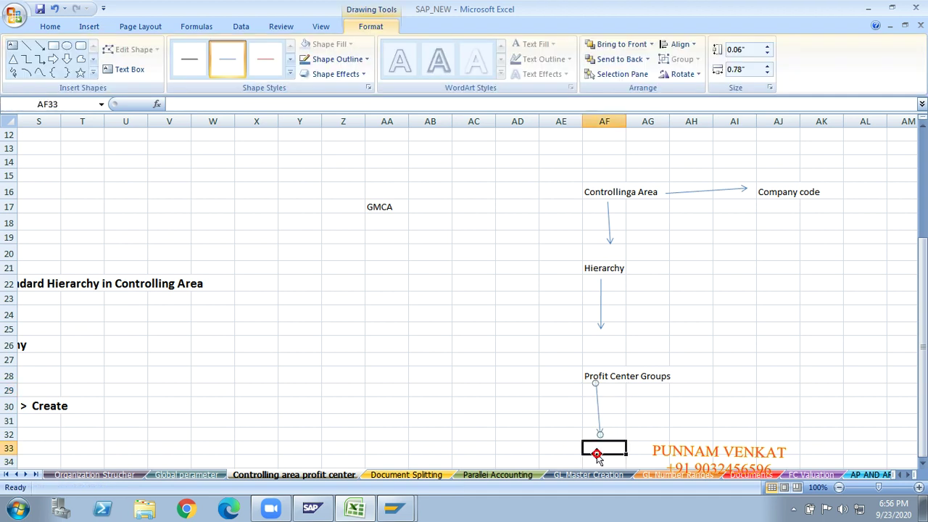
text(profit)
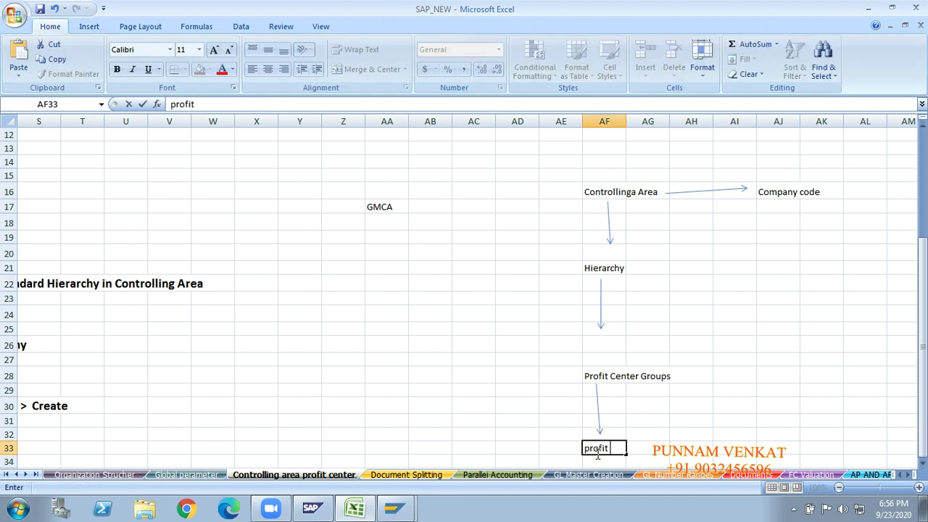
text( Centers)
key(Return)
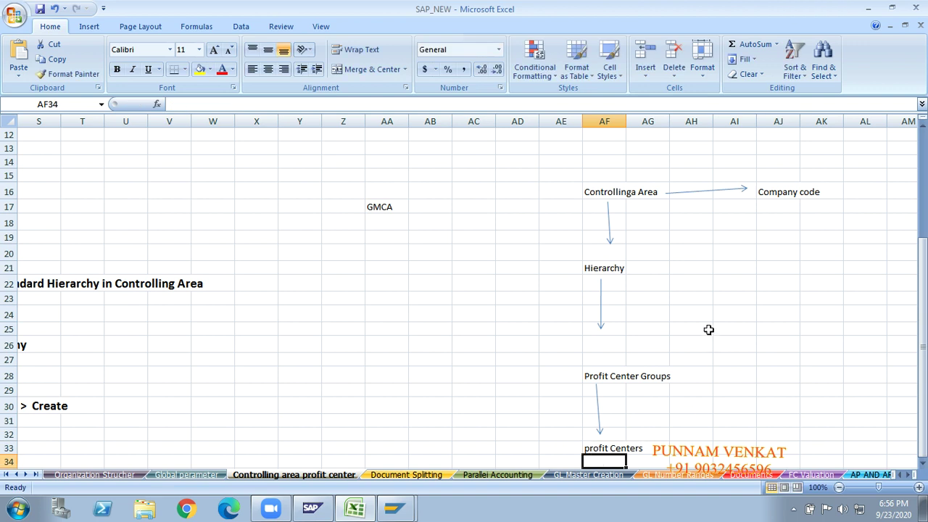
click(622, 193)
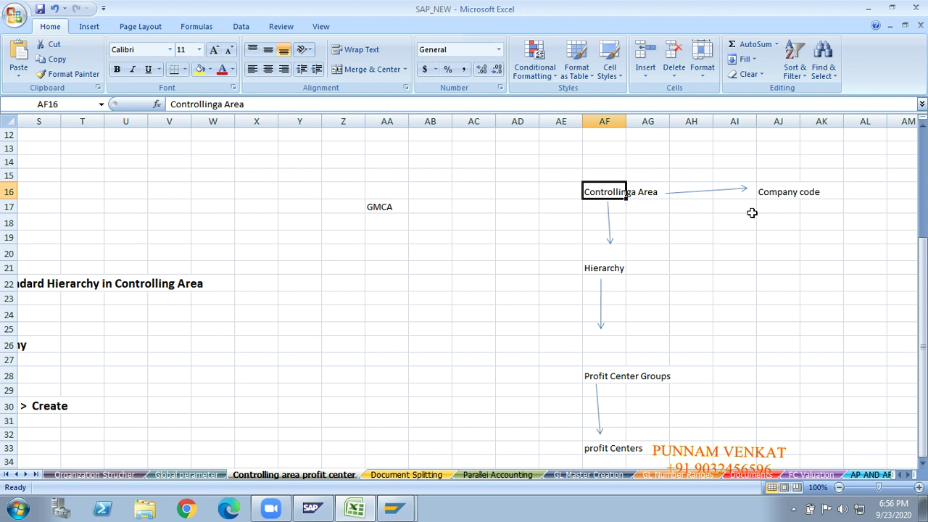
click(781, 193)
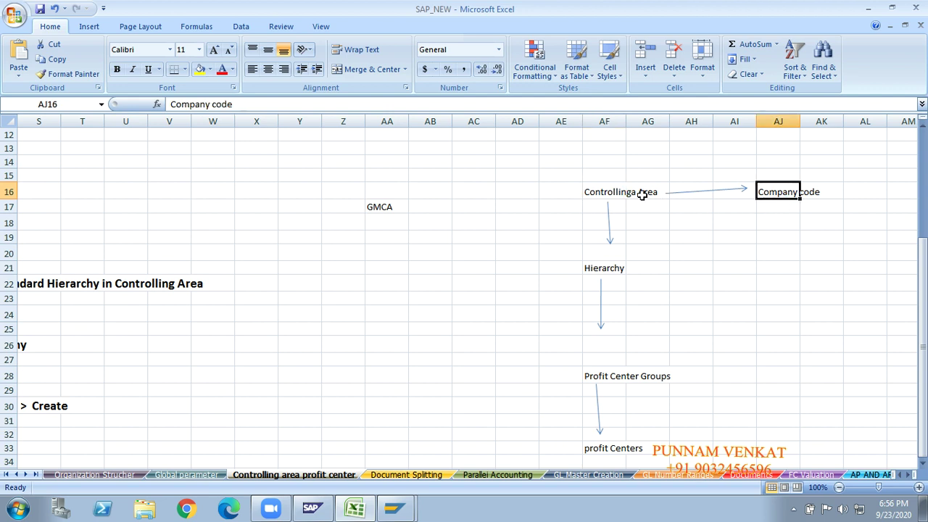
click(617, 193)
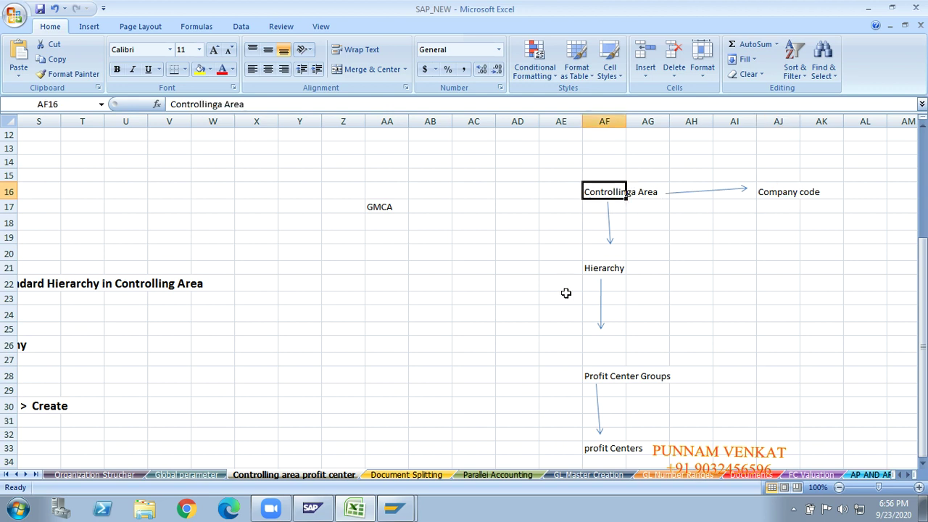
click(615, 269)
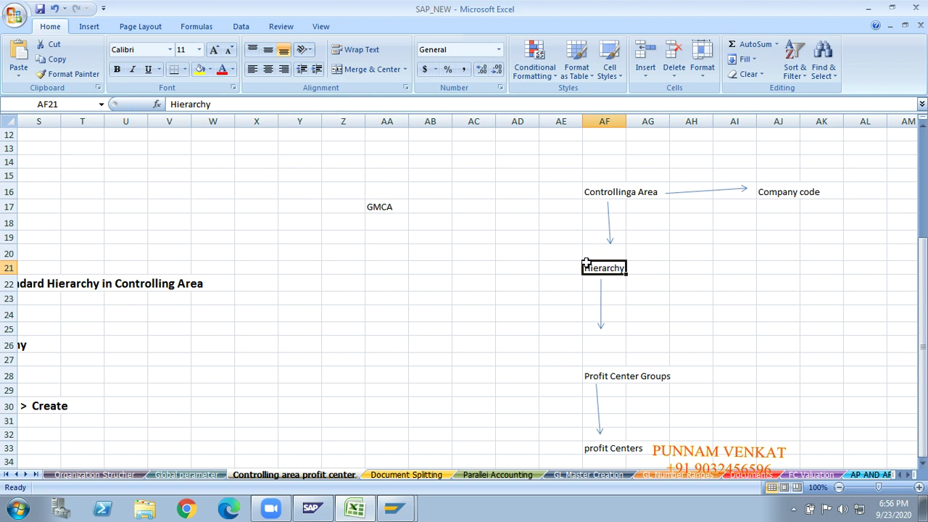
click(614, 378)
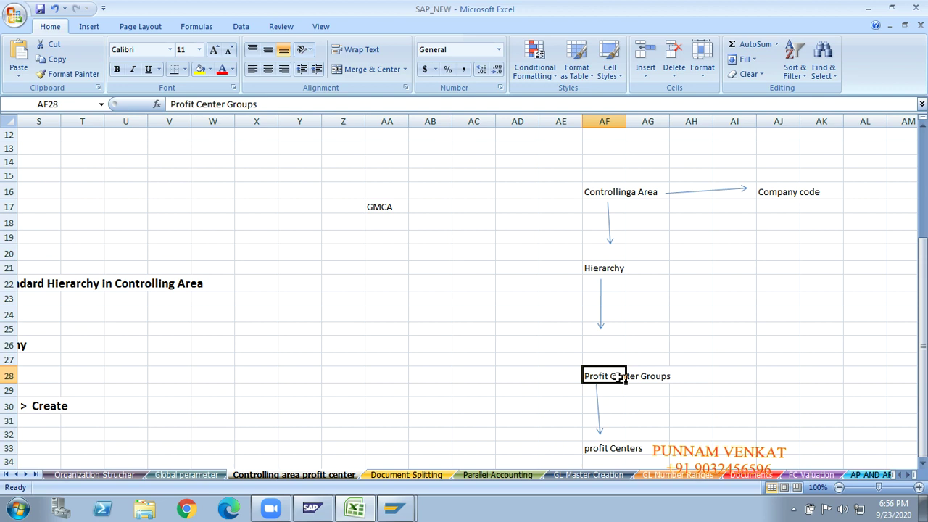
key(Left)
key(Left)
key(Left)
key(Left)
key(Left)
key(Left)
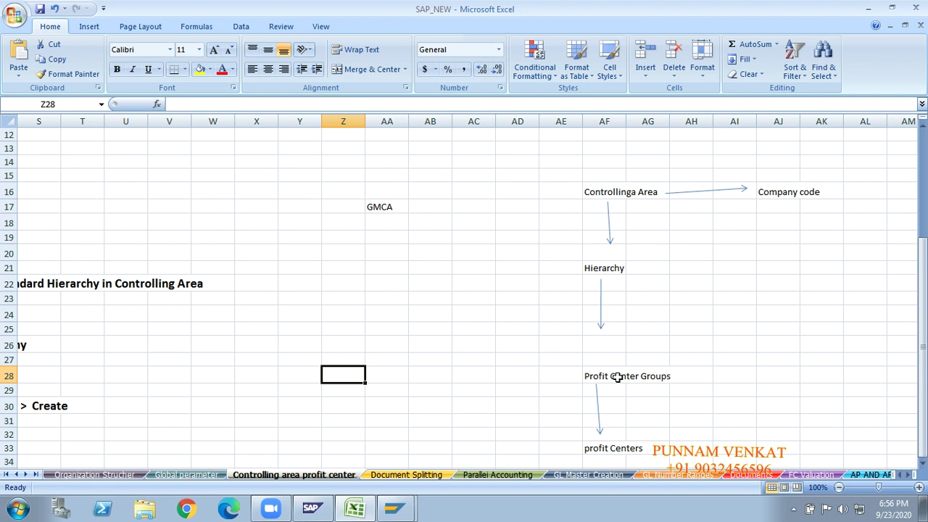
Enter Hyderabad in Z28 and draw two arrows branching down-left and down-right from it.
text(Hyderabad)
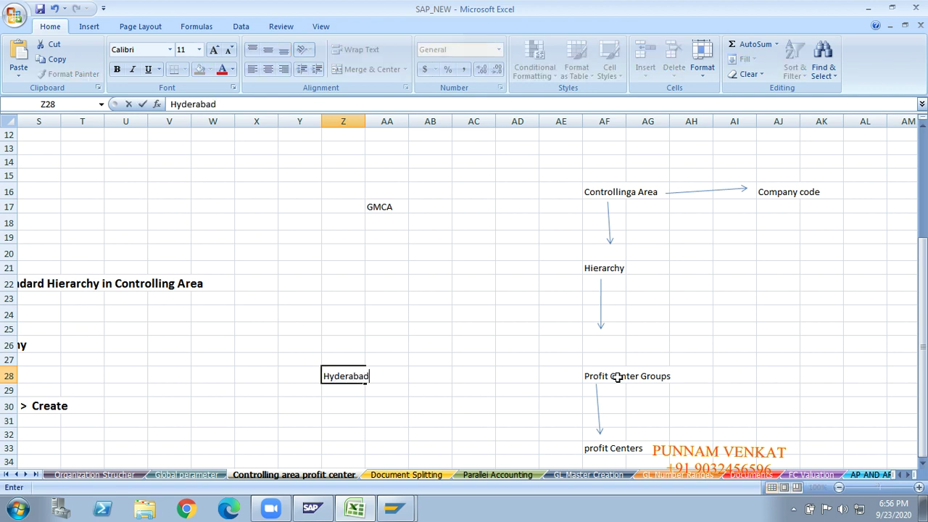
key(Return)
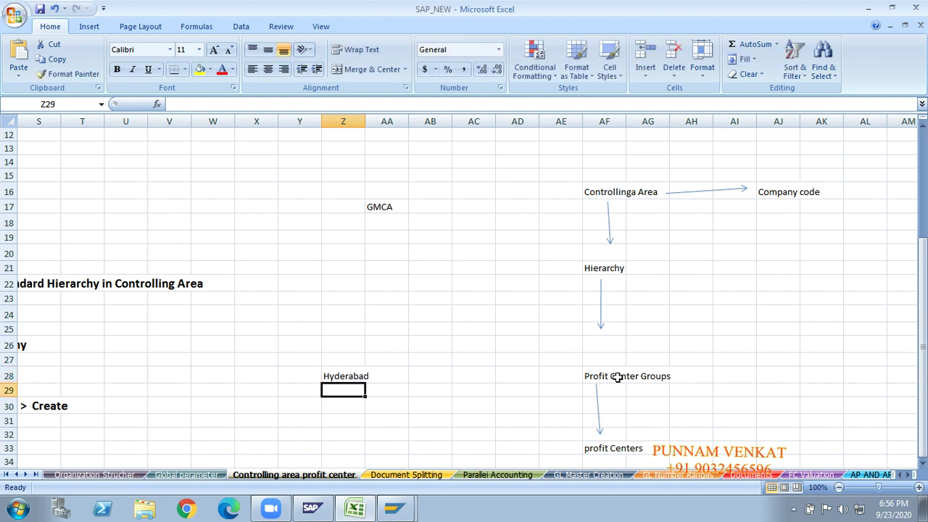
click(89, 27)
click(149, 56)
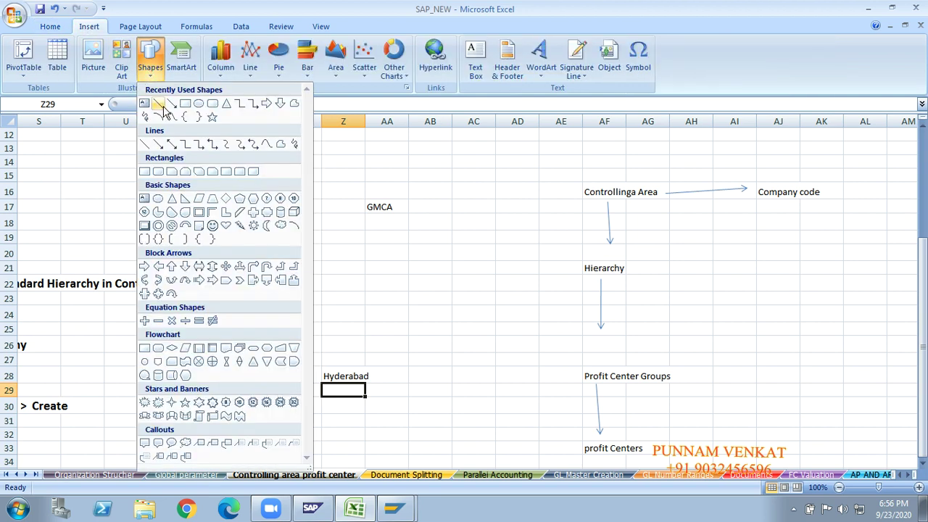
click(161, 106)
drag(340, 380, 299, 424)
click(40, 52)
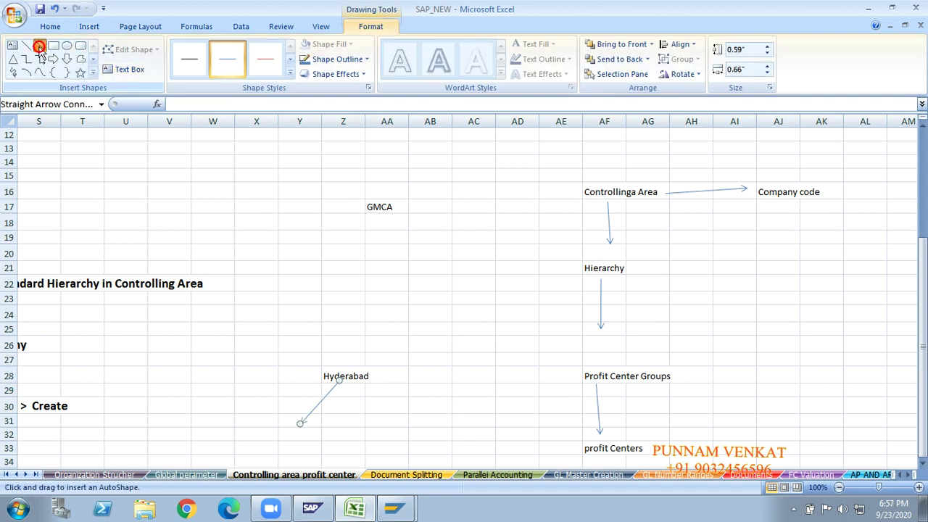
drag(343, 384, 394, 437)
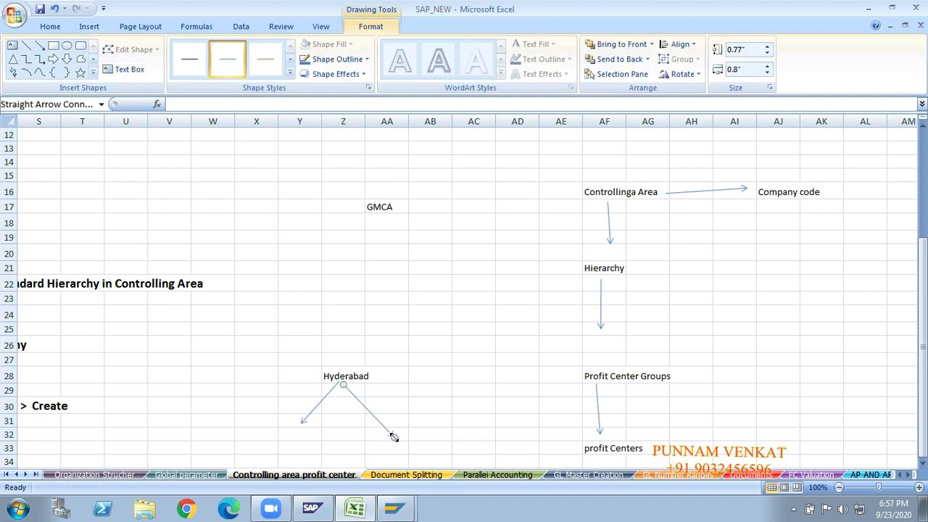
click(383, 375)
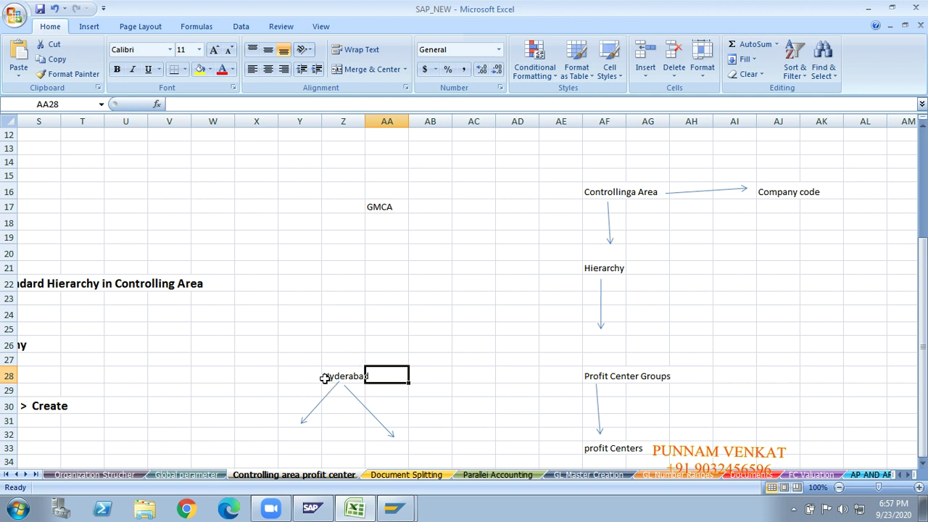
Label the branches Balanagar in X33 and Ameerpet in AA33.
click(262, 447)
text(Bala)
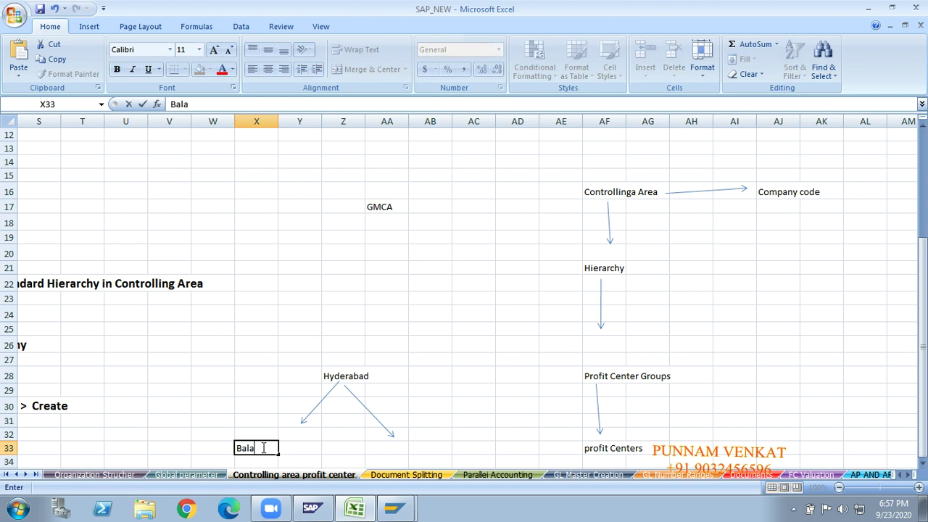
text(nagar)
key(Tab)
key(Tab)
key(Tab)
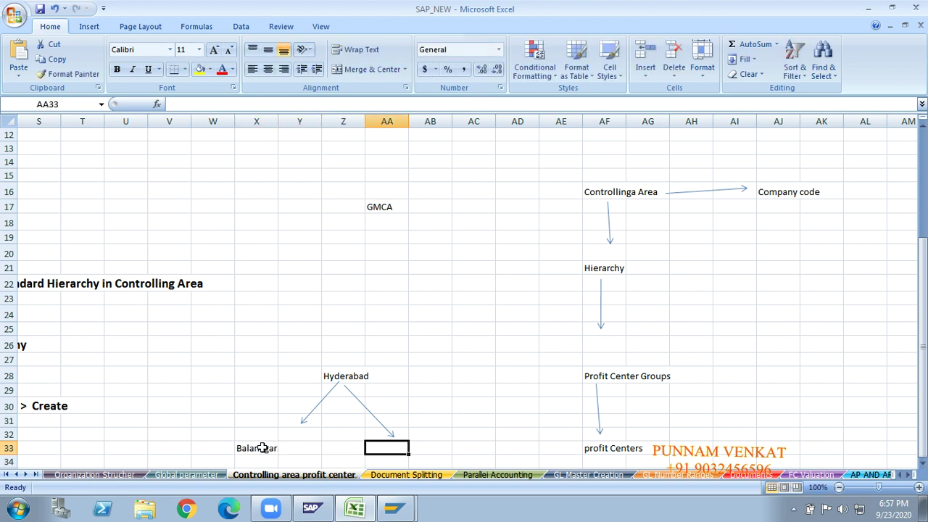
text(Ameerpet)
key(Return)
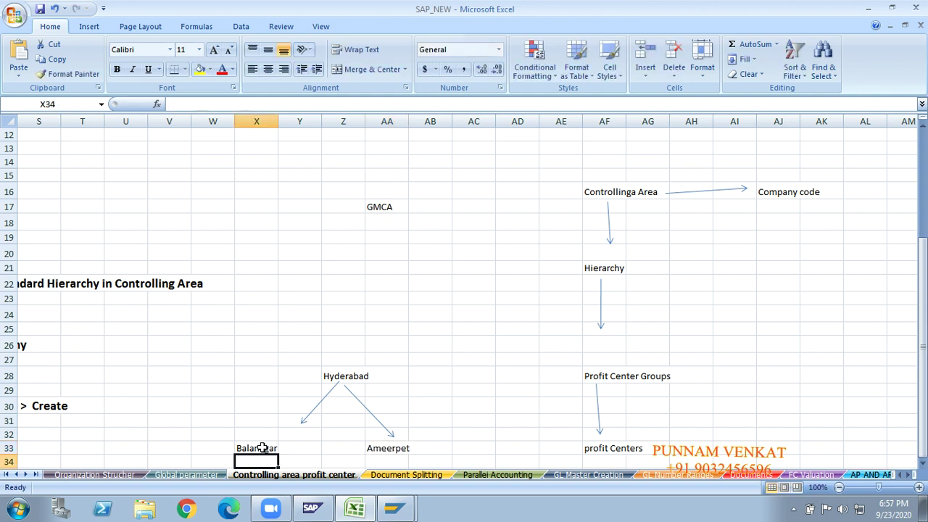
Check the Hyderabad, Balanagar and Ameerpet cells of the new branch.
click(263, 448)
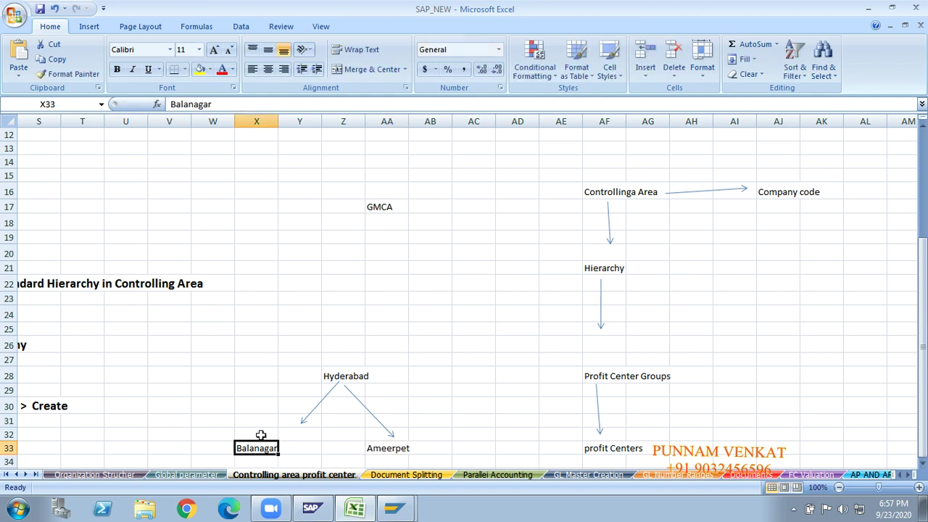
click(383, 448)
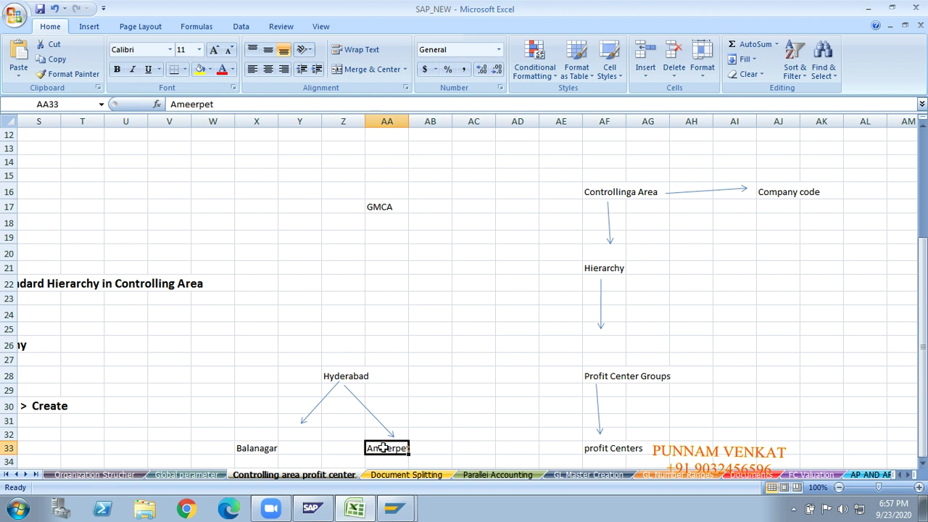
click(215, 448)
click(248, 448)
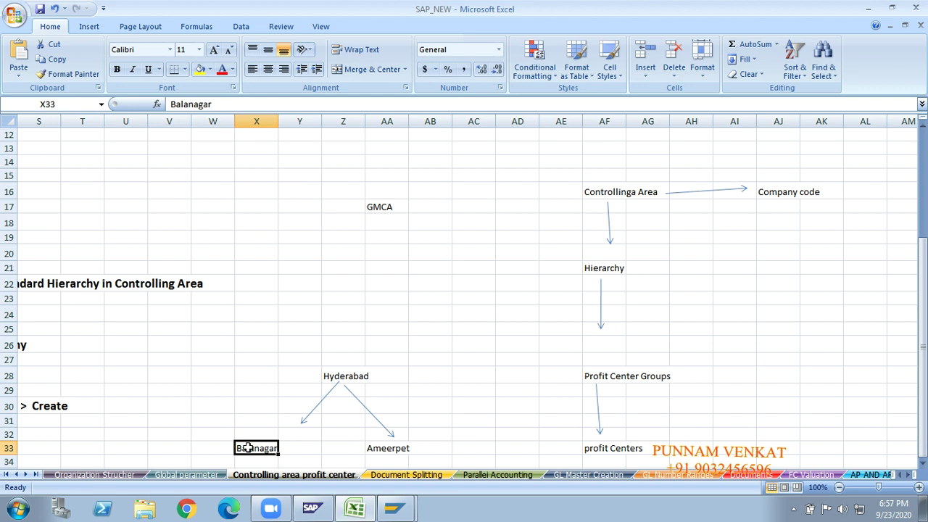
click(373, 448)
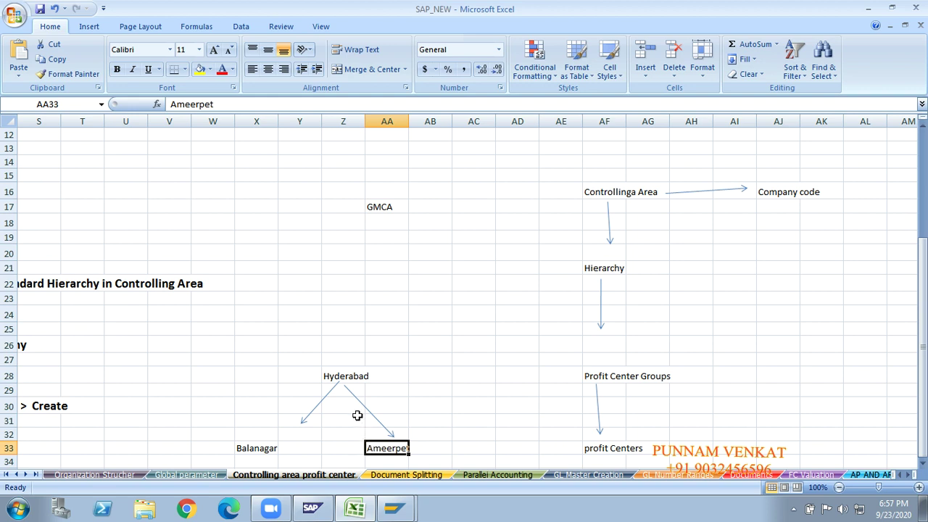
click(344, 378)
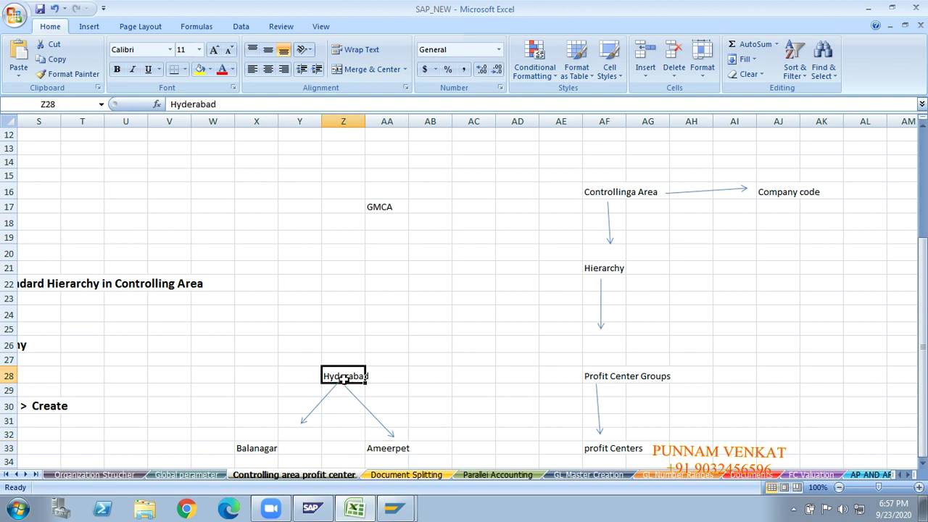
click(256, 440)
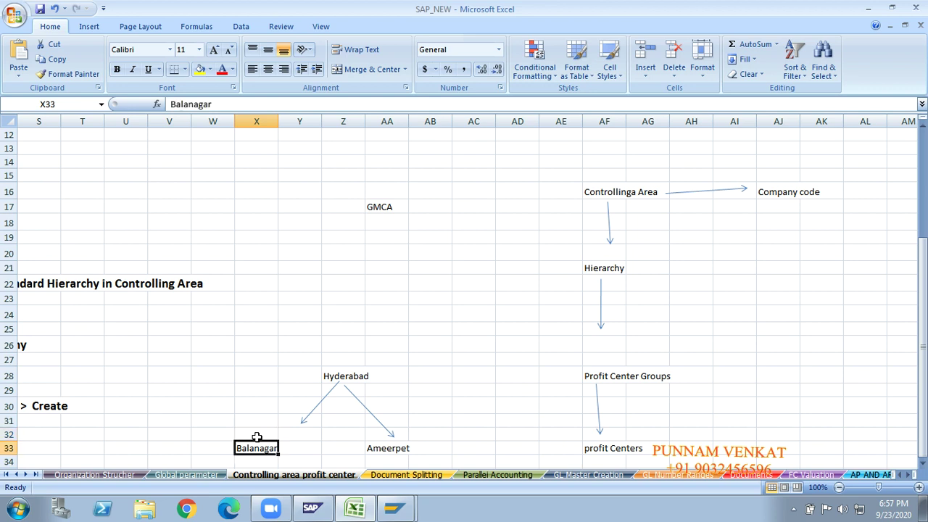
key(shift+Right)
key(shift+Right)
key(shift+Right)
key(shift+Right)
key(shift+Right)
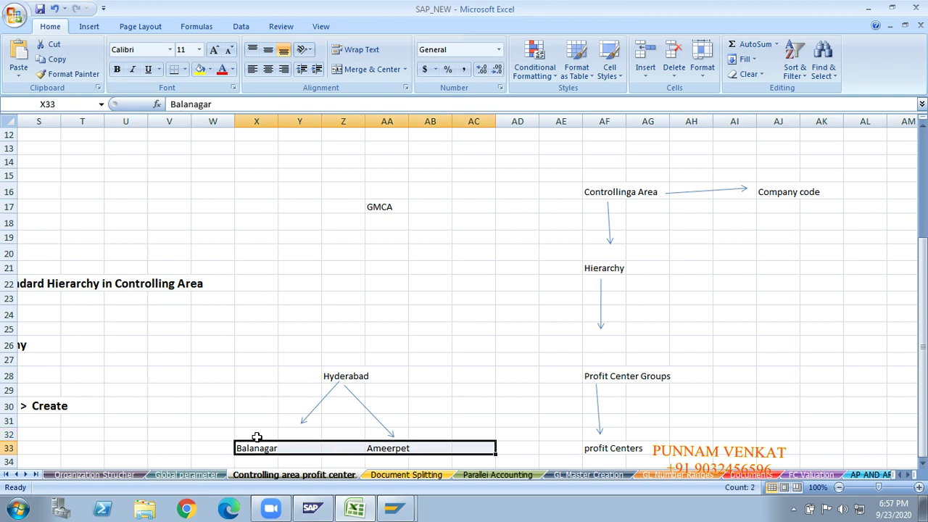
click(339, 376)
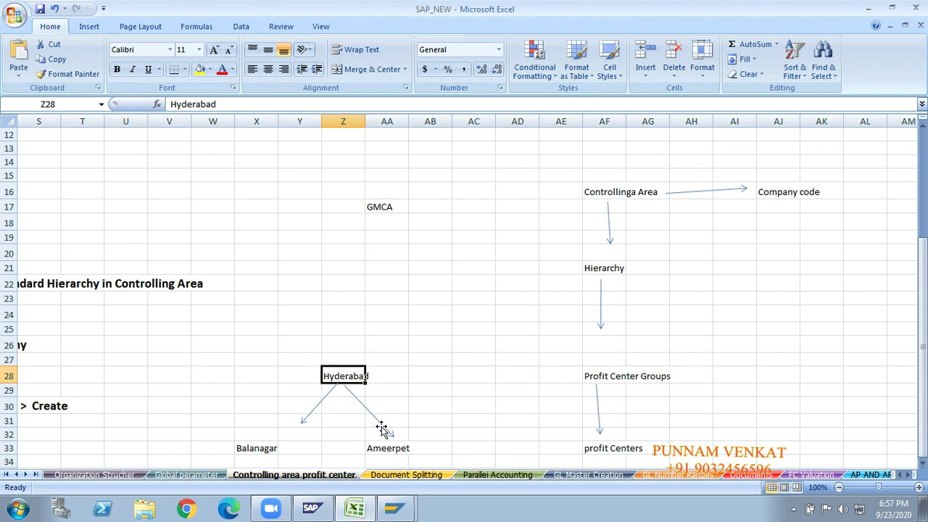
click(252, 443)
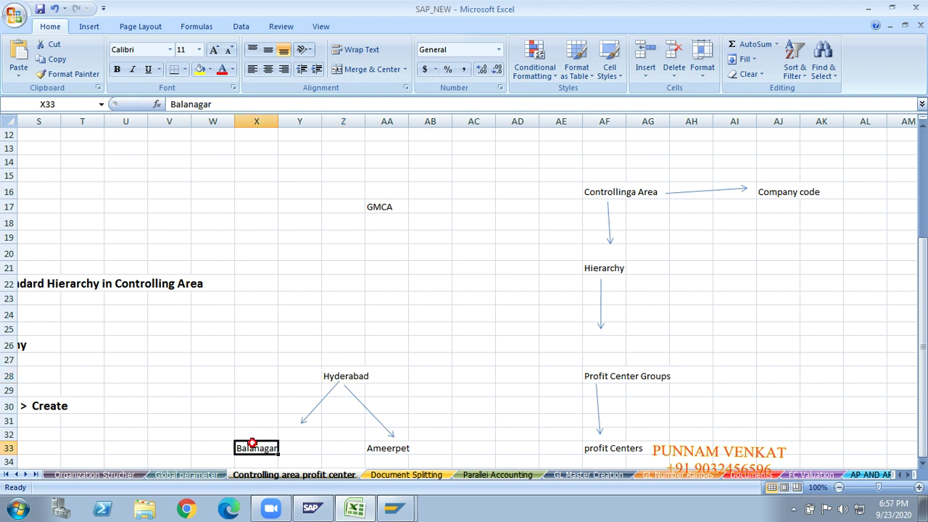
click(387, 447)
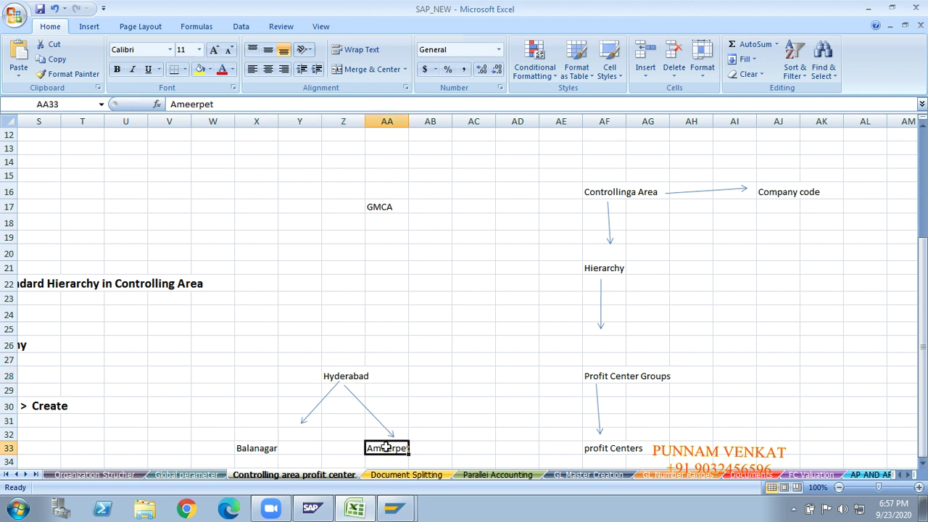
Compare Hyderabad with the Profit Center Groups label, then reselect Balanagar and Ameerpet.
drag(632, 375, 427, 395)
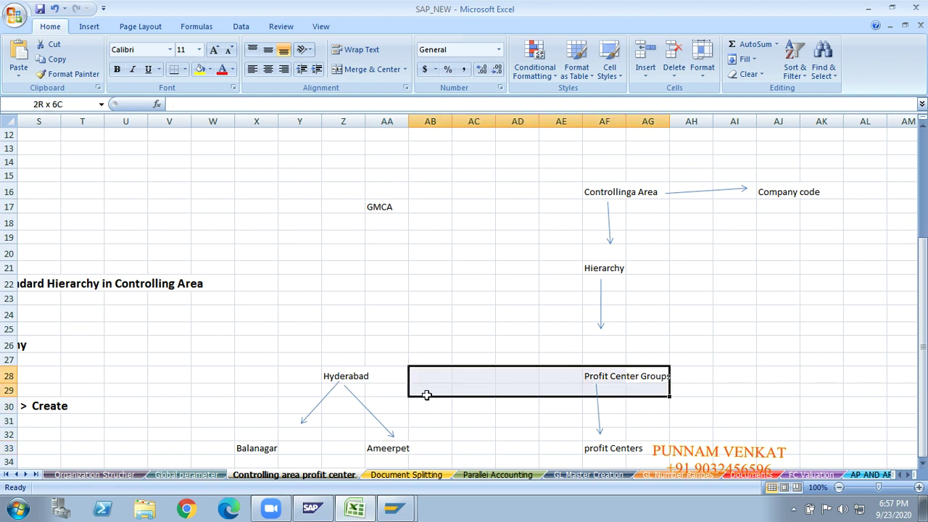
click(426, 395)
click(360, 379)
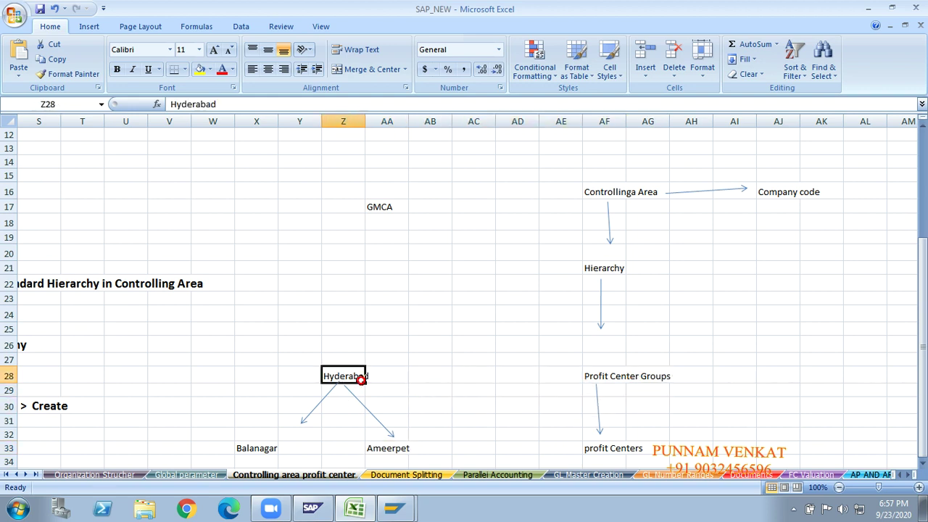
click(617, 388)
click(613, 371)
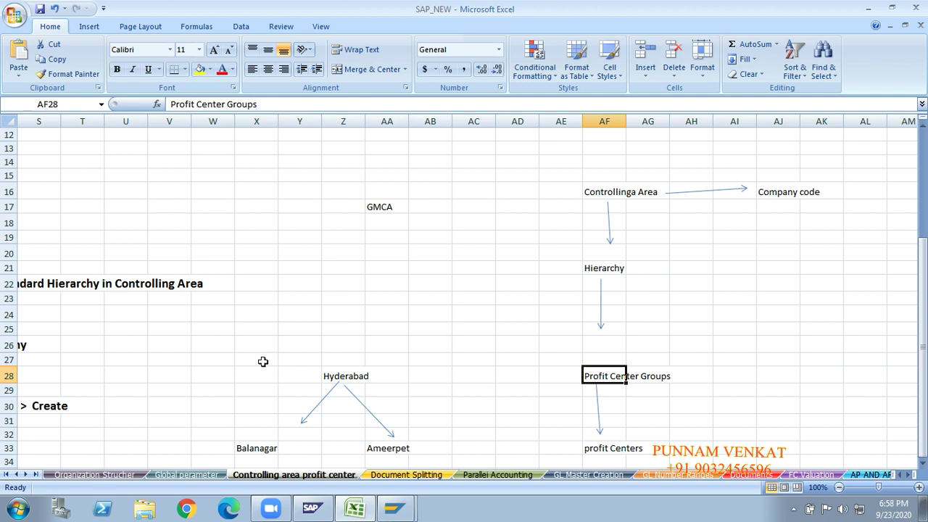
click(328, 378)
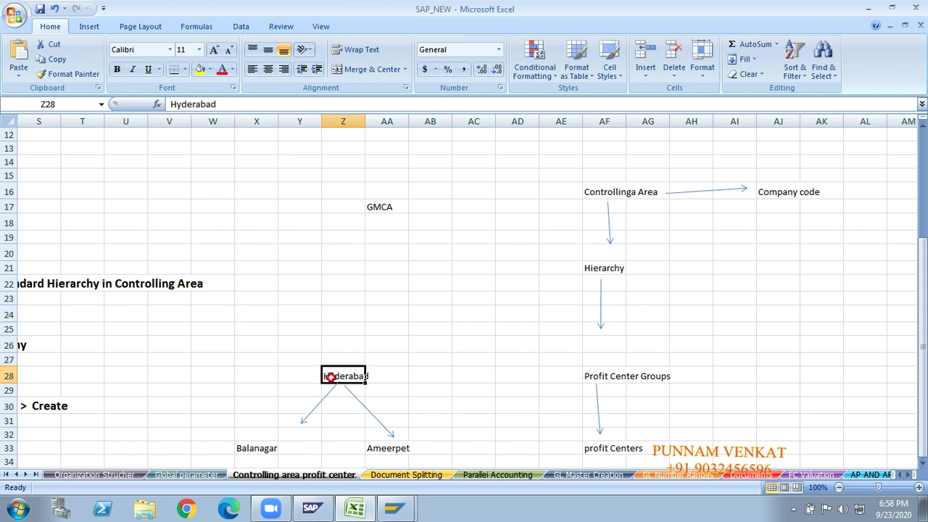
click(587, 378)
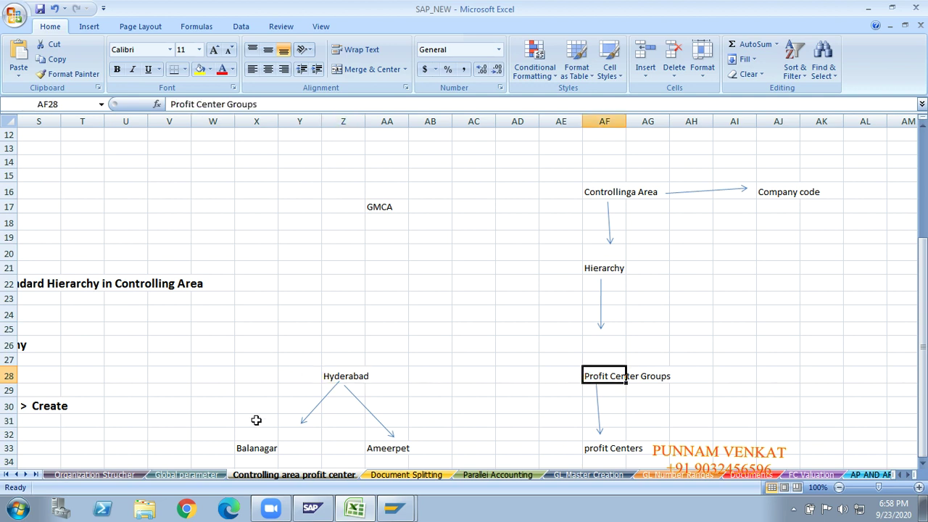
click(245, 449)
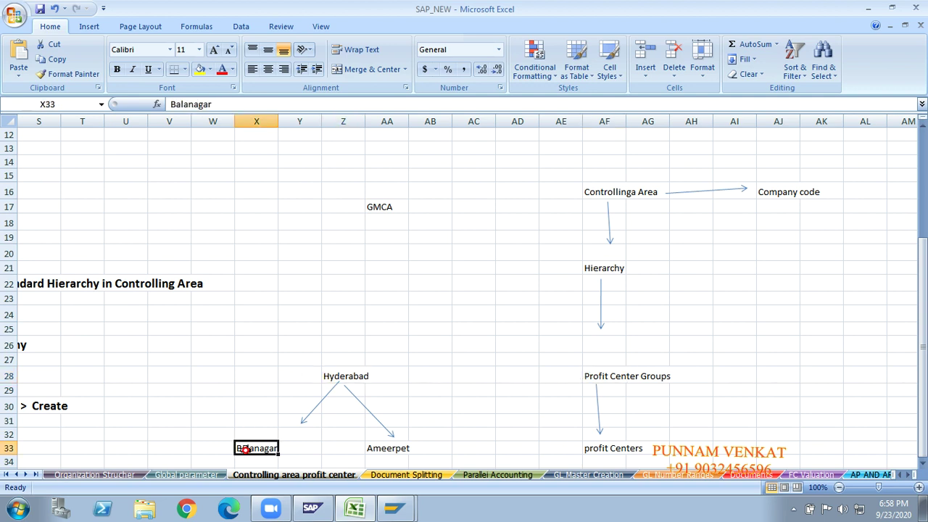
click(387, 449)
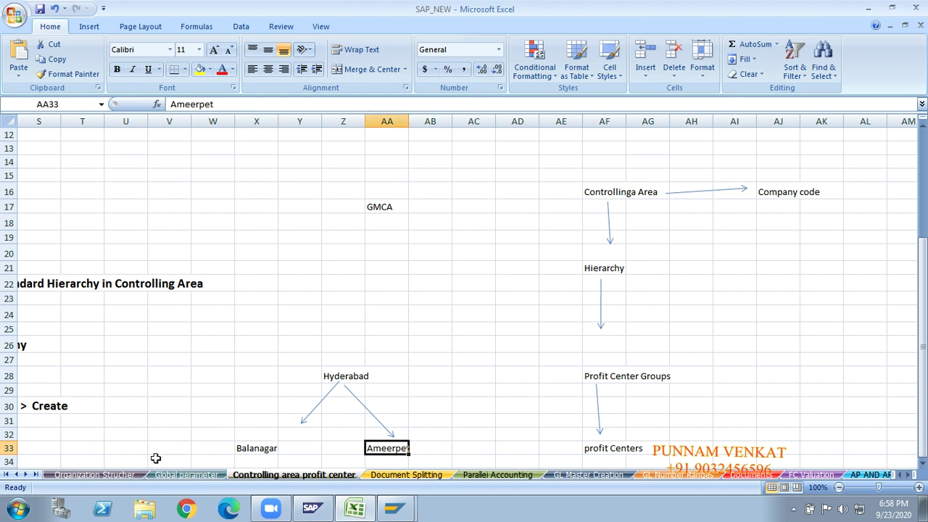
Add 'pc' beside Balanagar in Y33 and beside Ameerpet in AB33.
click(296, 449)
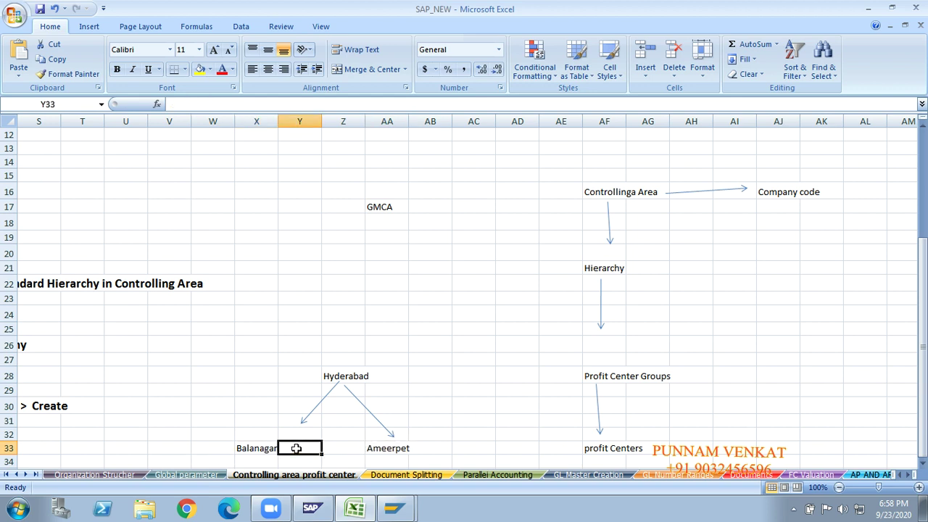
text(pc)
key(Return)
click(234, 450)
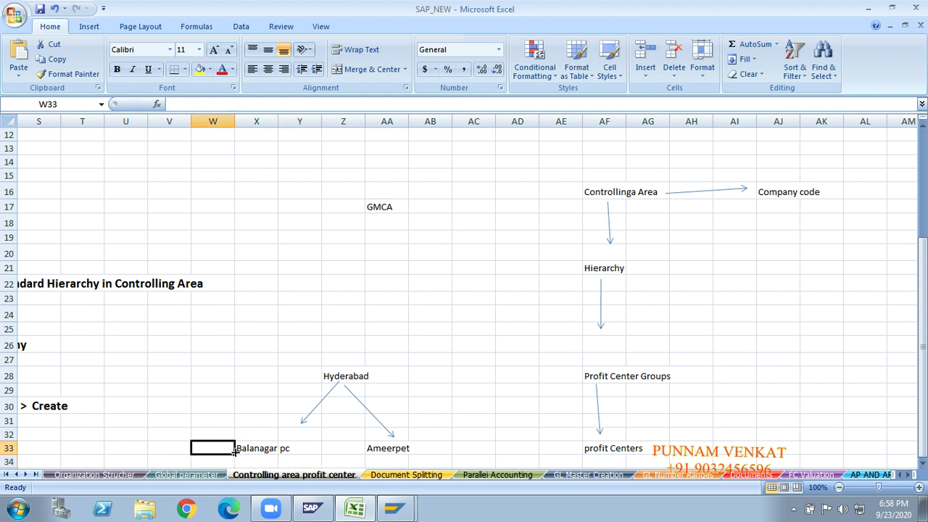
click(254, 449)
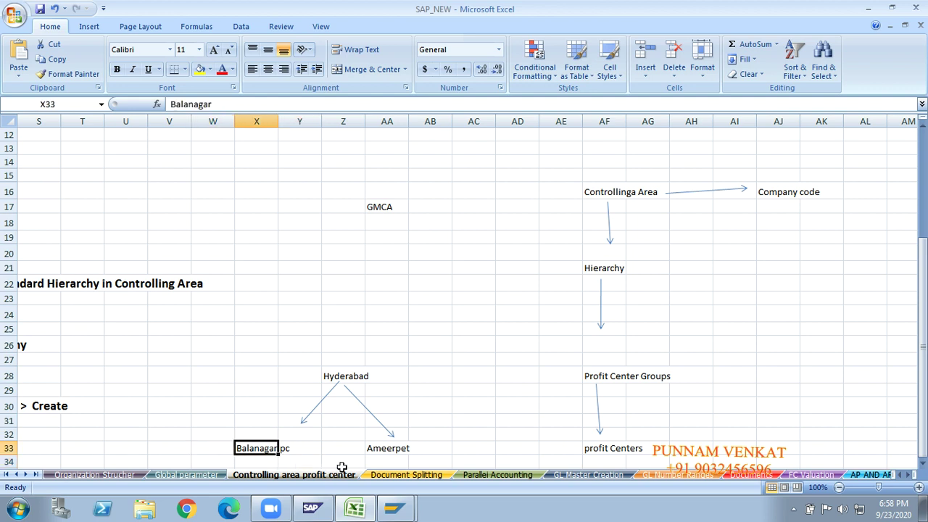
click(431, 448)
text(pc)
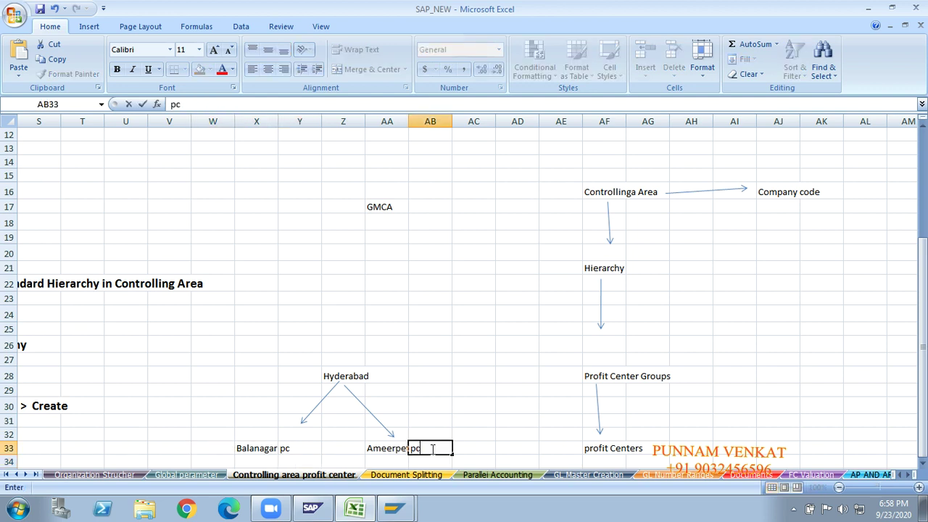
click(372, 448)
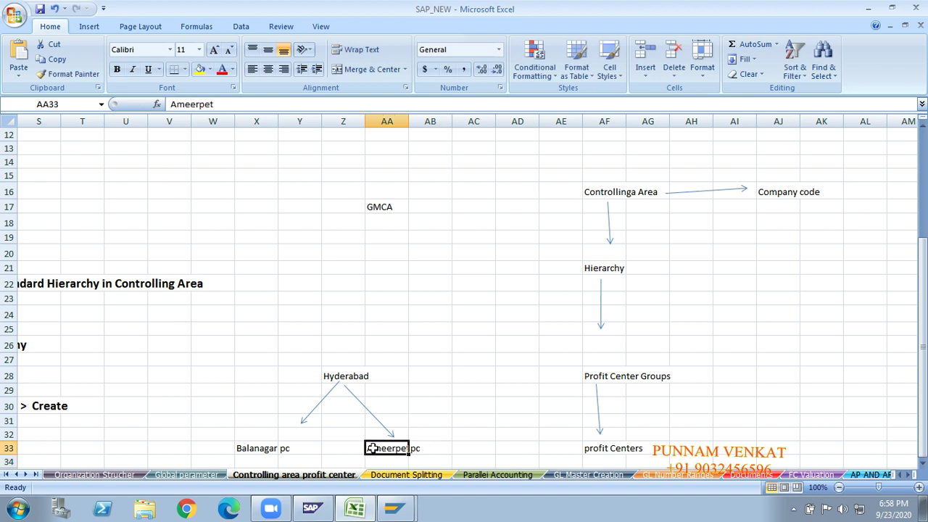
Review the Hyderabad, Balanagar pc, Ameerpet pc and Profit Center Groups cells.
click(345, 374)
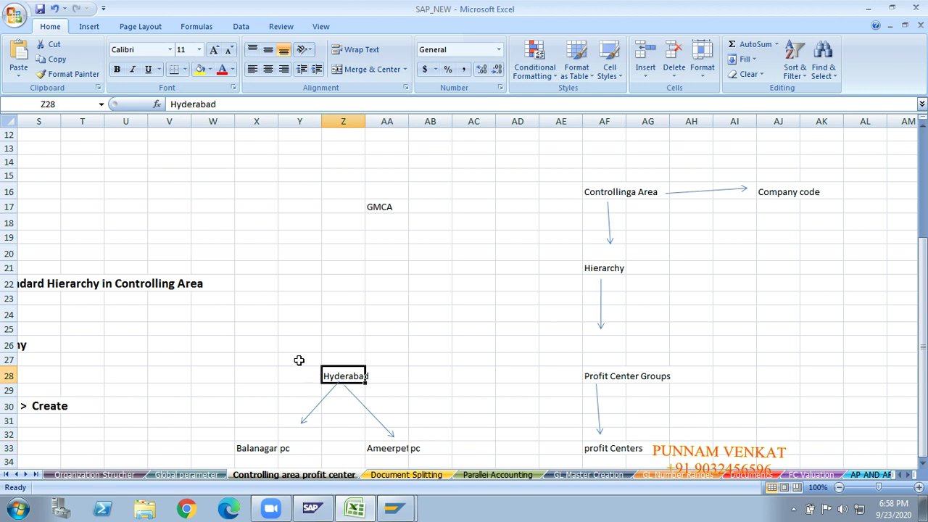
click(244, 451)
click(421, 452)
click(353, 376)
click(613, 378)
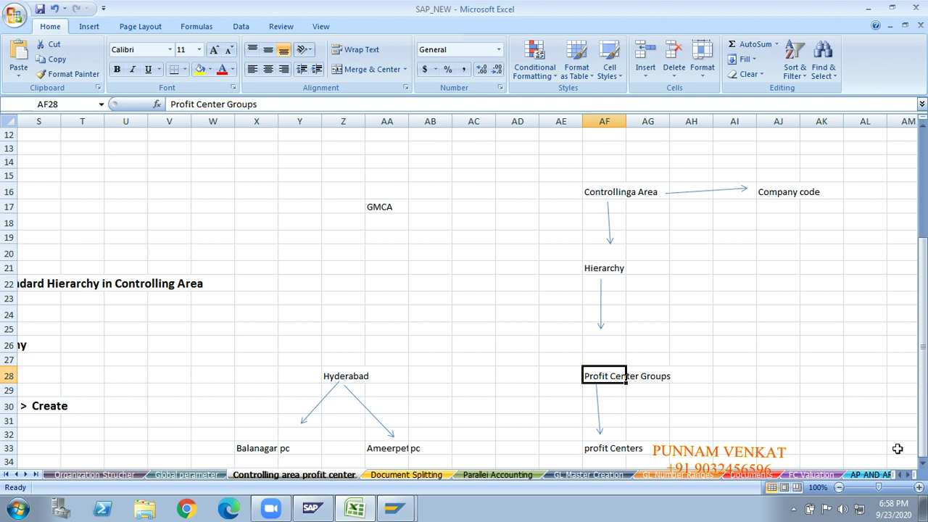
click(692, 395)
click(692, 400)
key(Down)
key(Down)
key(Down)
key(Down)
key(Down)
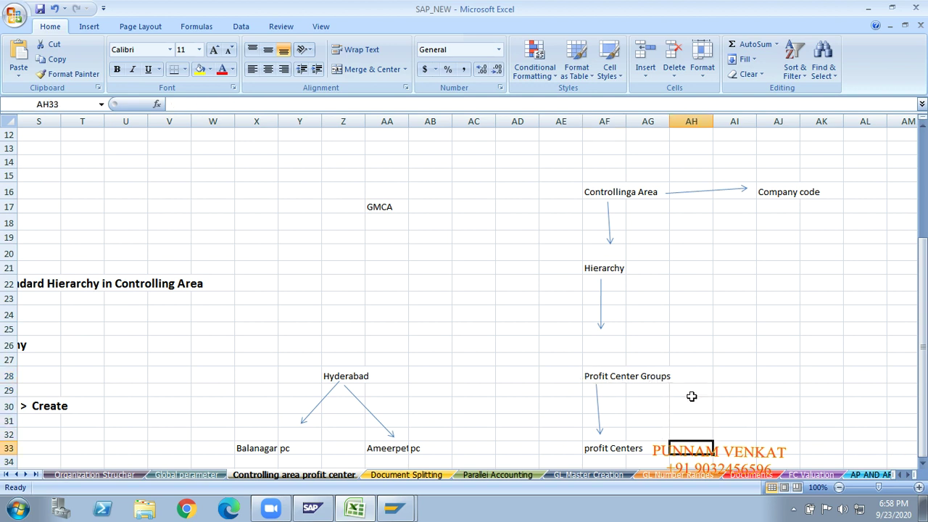
click(592, 445)
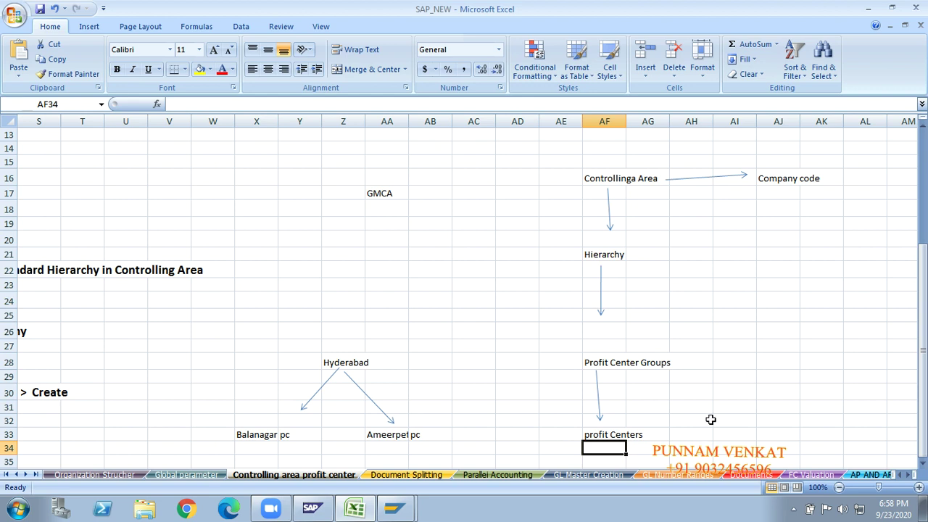
Insert an Arrow shape drawn from profit Centers (AF33) up to Company code (AJ16).
click(629, 181)
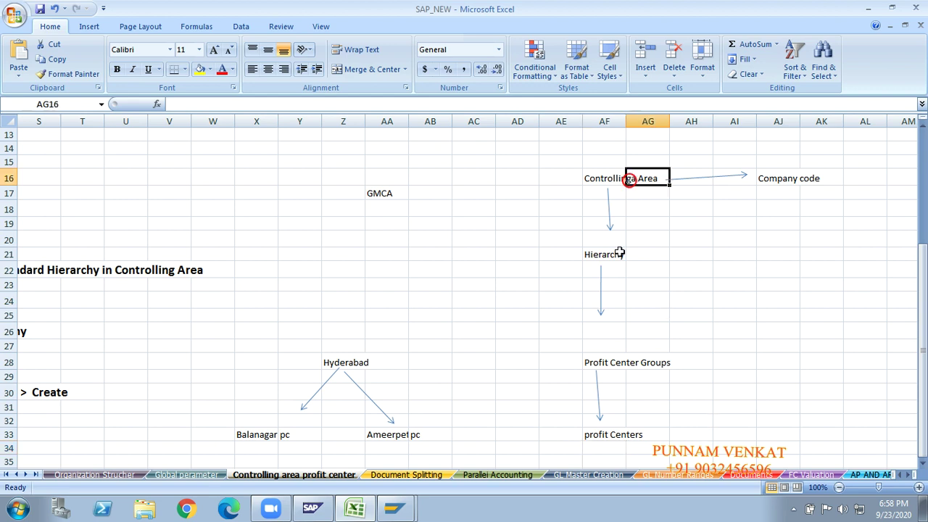
click(606, 436)
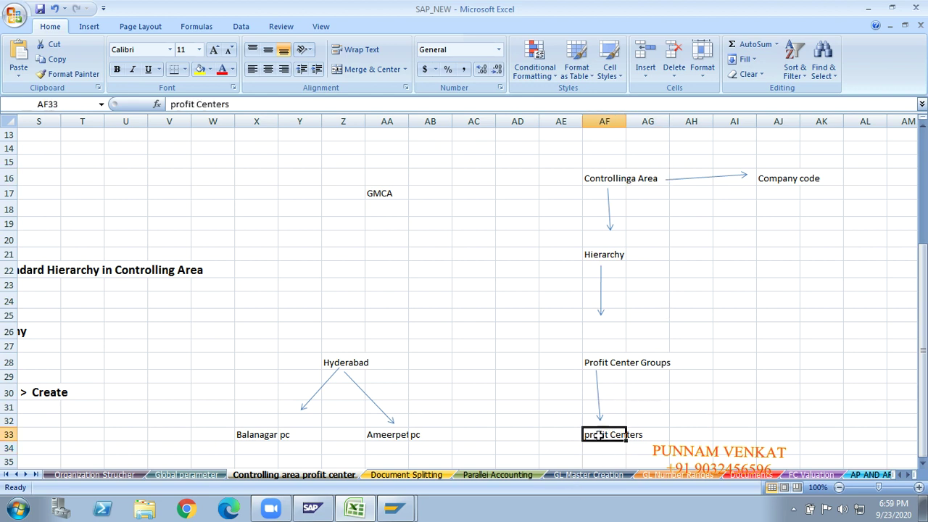
click(87, 27)
click(147, 78)
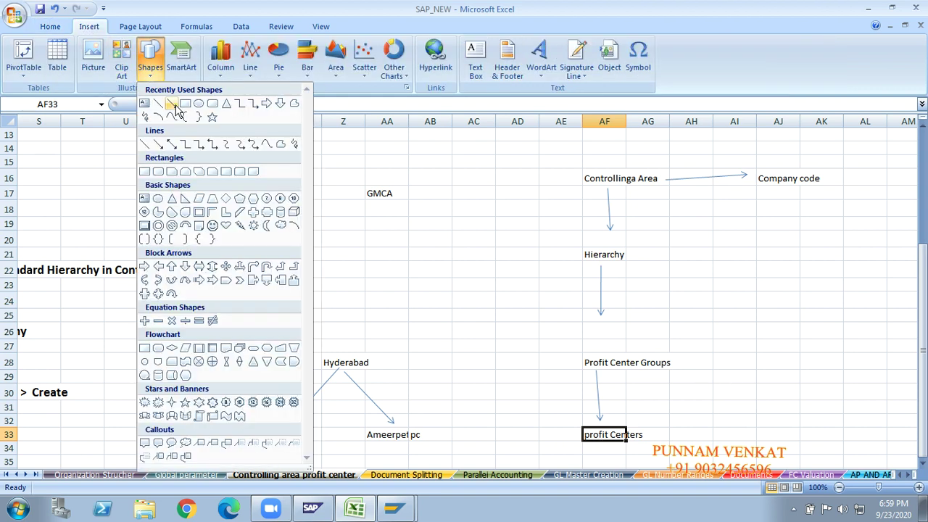
click(146, 105)
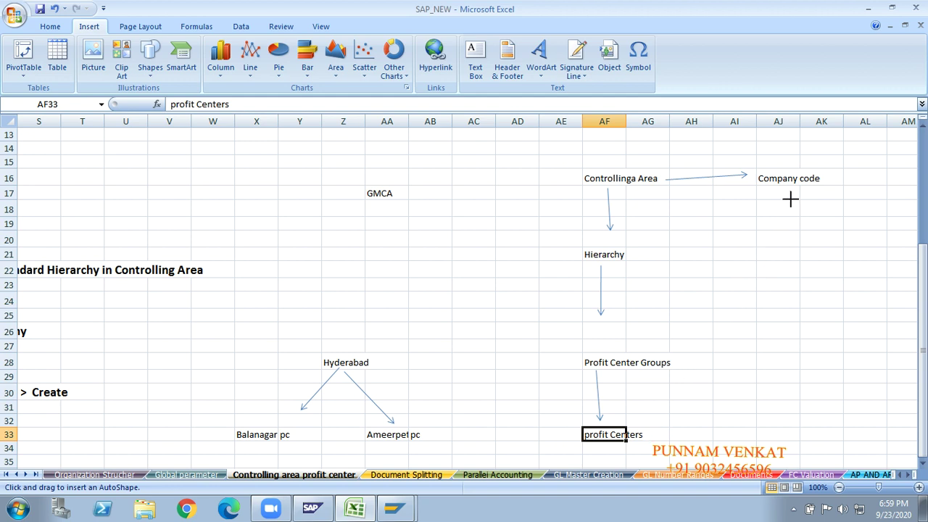
drag(653, 433, 792, 199)
click(792, 327)
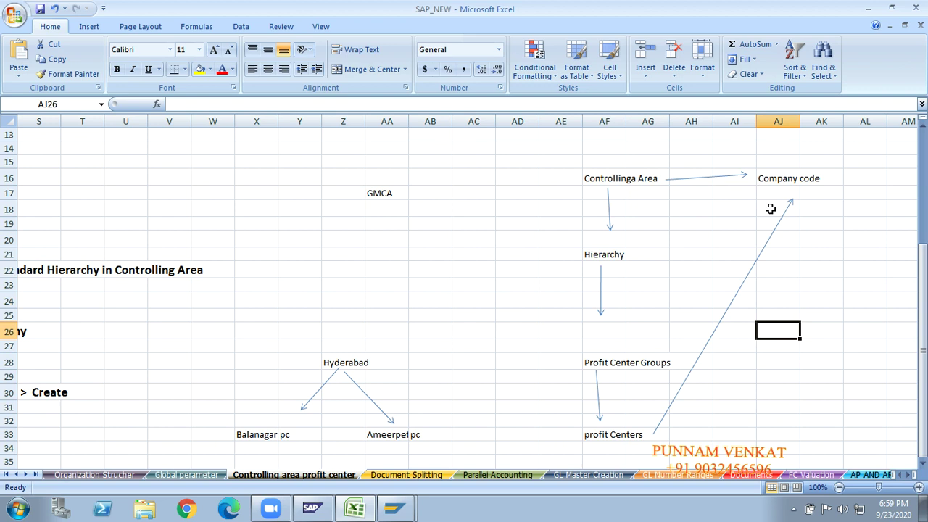
click(548, 159)
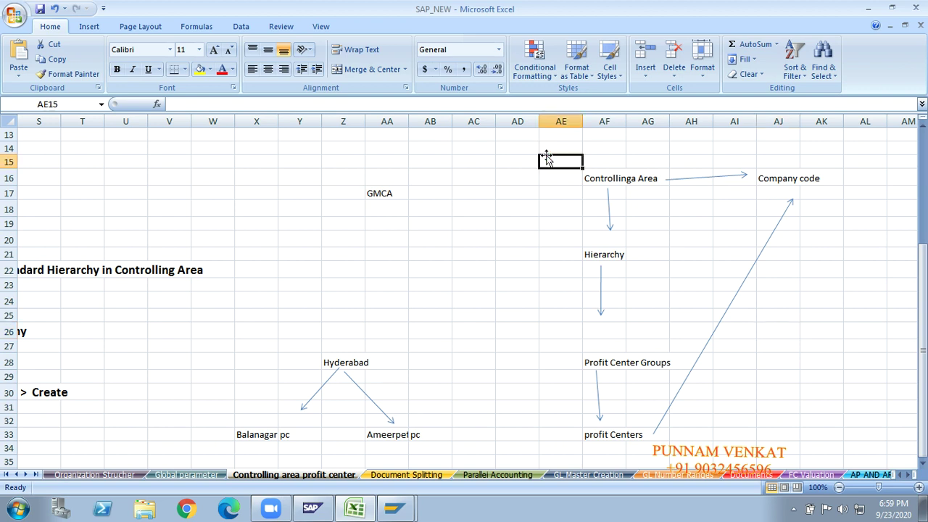
key(shift+Right)
key(shift+Right)
key(shift+Right)
key(shift+Right)
key(shift+Right)
key(shift+Right)
key(shift+Down)
key(shift+Down)
key(shift+Down)
key(shift+Down)
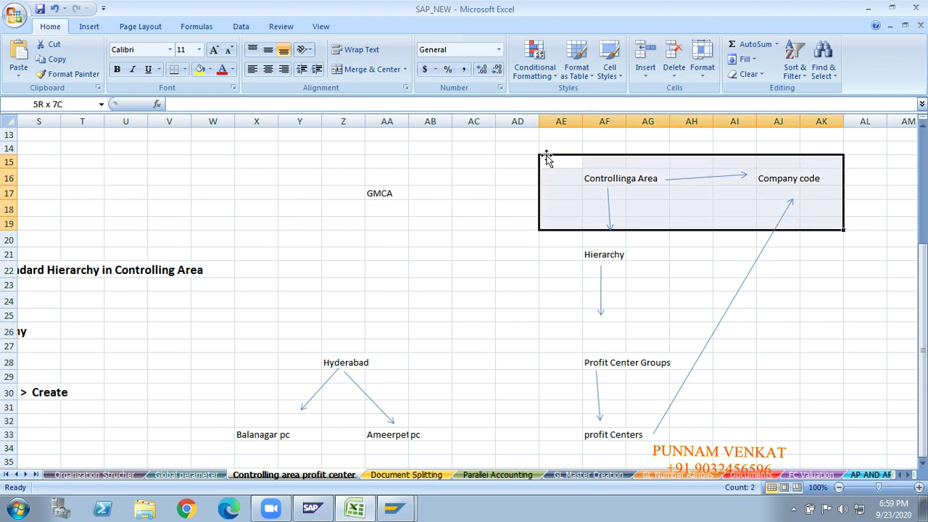
key(shift+Down)
key(shift+Down)
key(shift+Down)
key(shift+Down)
key(shift+Down)
key(shift+Down)
key(shift+Down)
key(shift+Down)
key(shift+Down)
key(shift+Down)
key(shift+Down)
key(shift+Down)
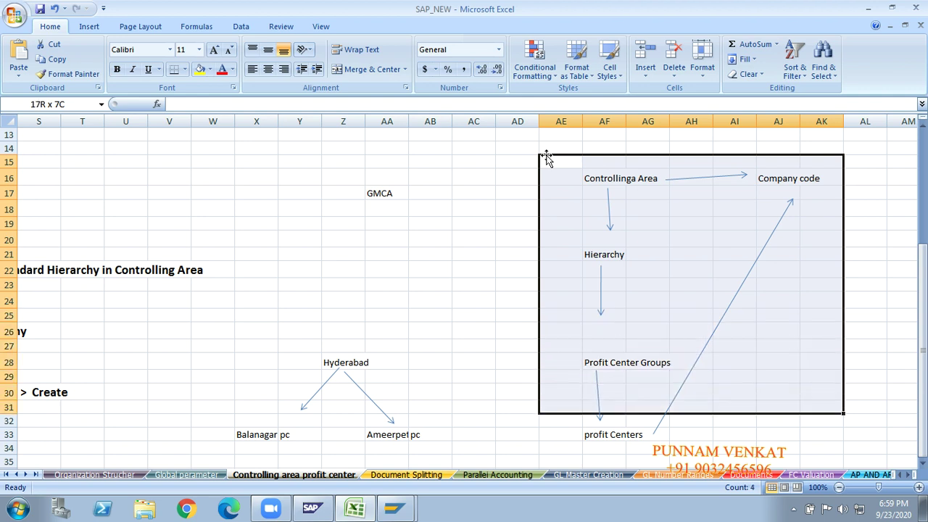
key(shift+Down)
key(shift+Down)
key(shift+Down)
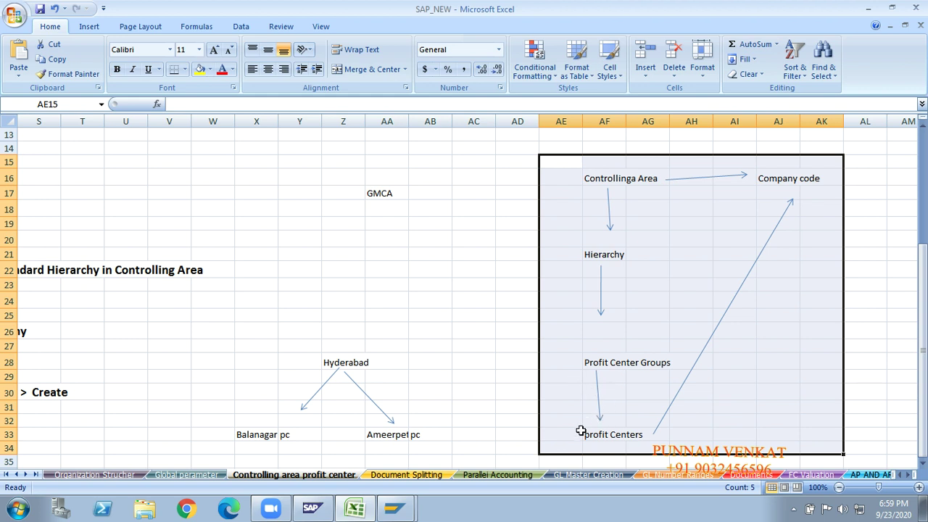
click(630, 443)
click(608, 437)
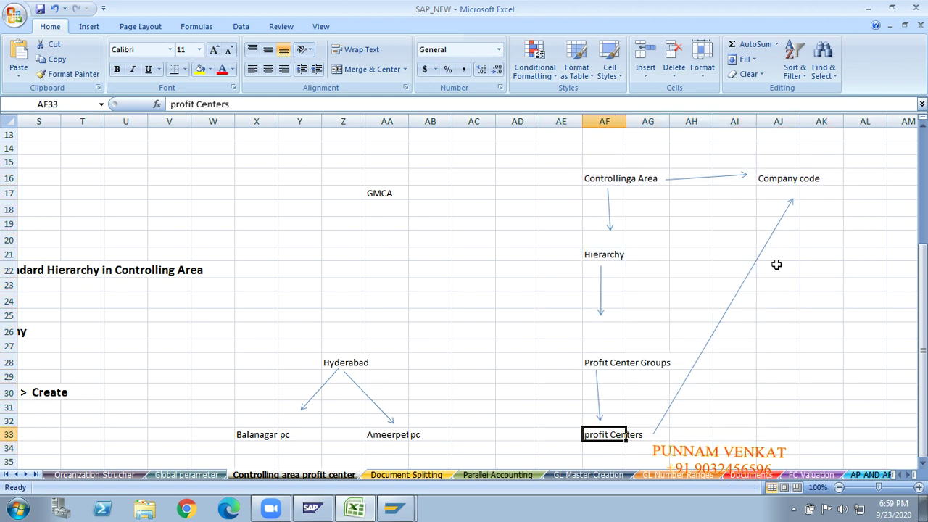
click(787, 179)
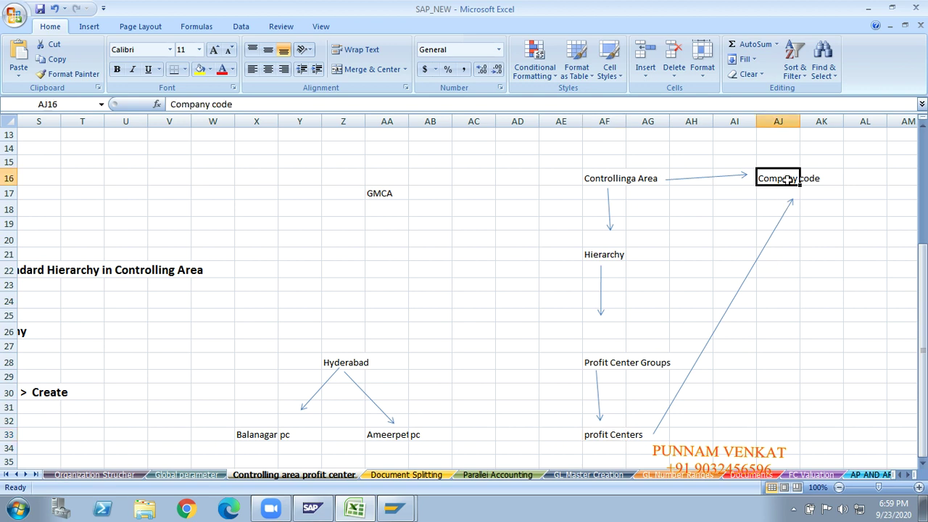
click(537, 153)
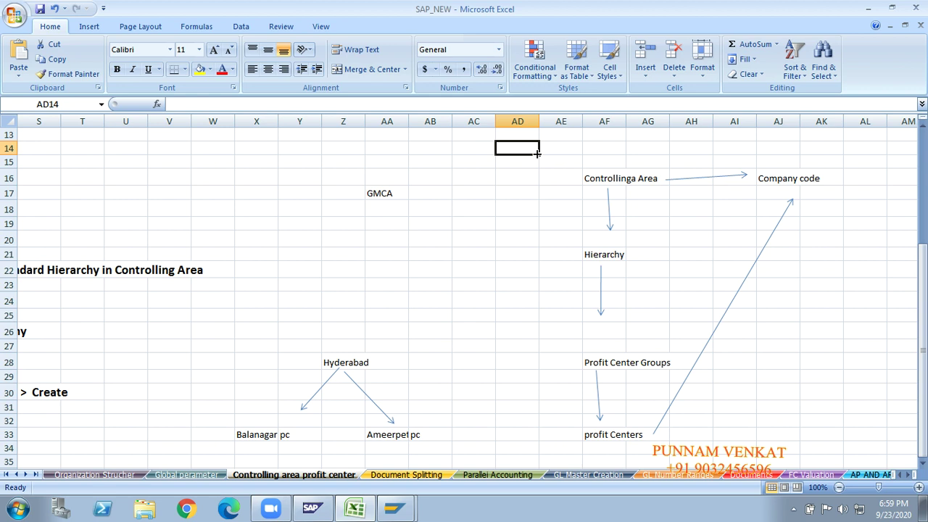
key(shift+Right)
key(shift+Right)
key(shift+Right)
key(shift+Right)
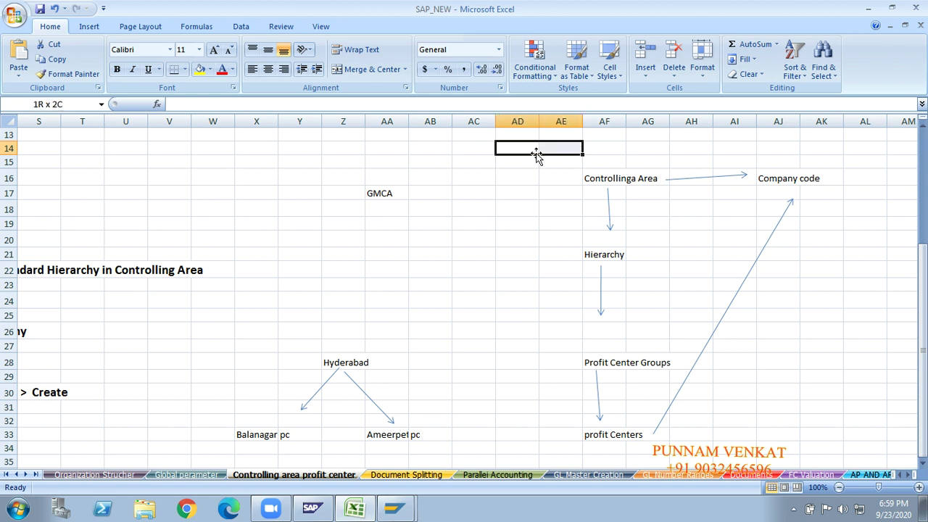
key(shift+Right)
key(shift+Right)
key(shift+Right)
key(shift+Right)
key(shift+Down)
key(shift+Down)
key(shift+Down)
key(shift+Down)
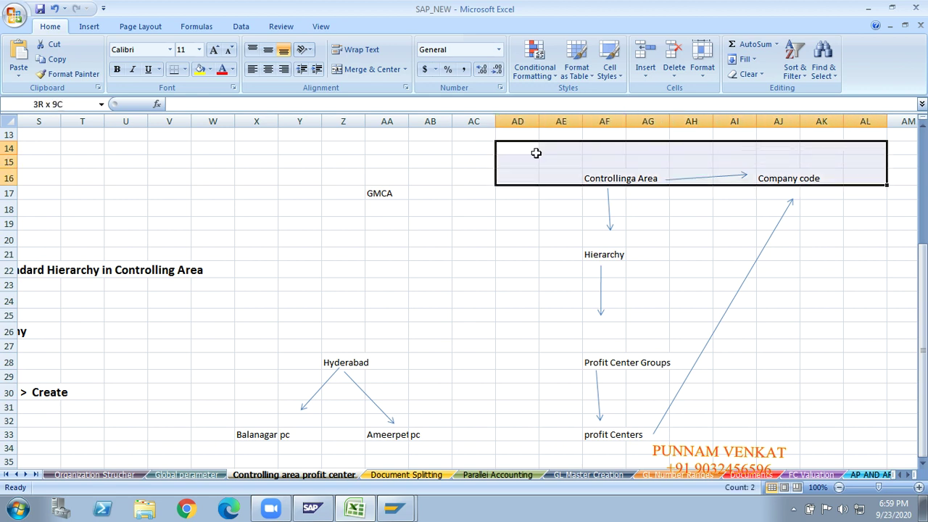
key(shift+Down)
key(shift+Down)
key(shift+Down)
key(shift+Down)
key(shift+Down)
key(shift+Down)
key(shift+Down)
key(shift+Down)
key(shift+Down)
key(shift+Down)
key(shift+Down)
key(shift+Down)
key(shift+Down)
key(shift+Down)
key(shift+Down)
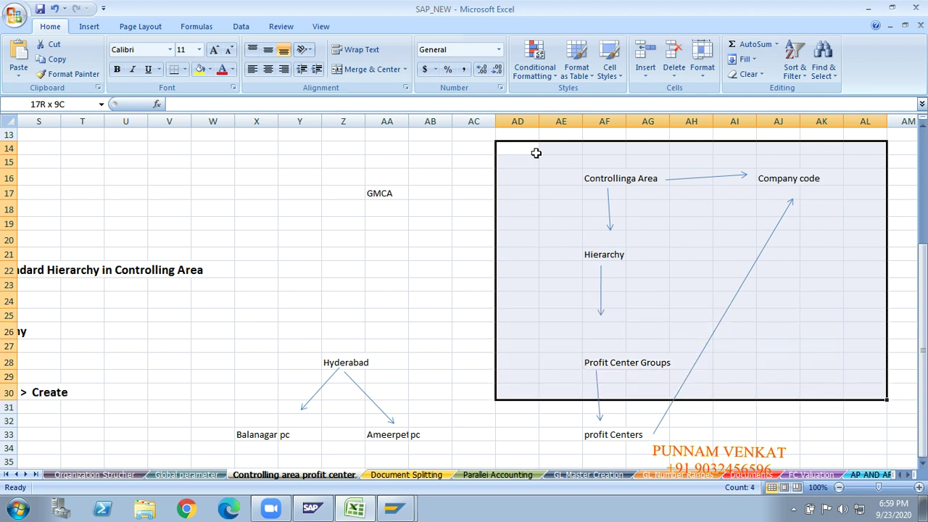
key(shift+Down)
drag(536, 153, 536, 153)
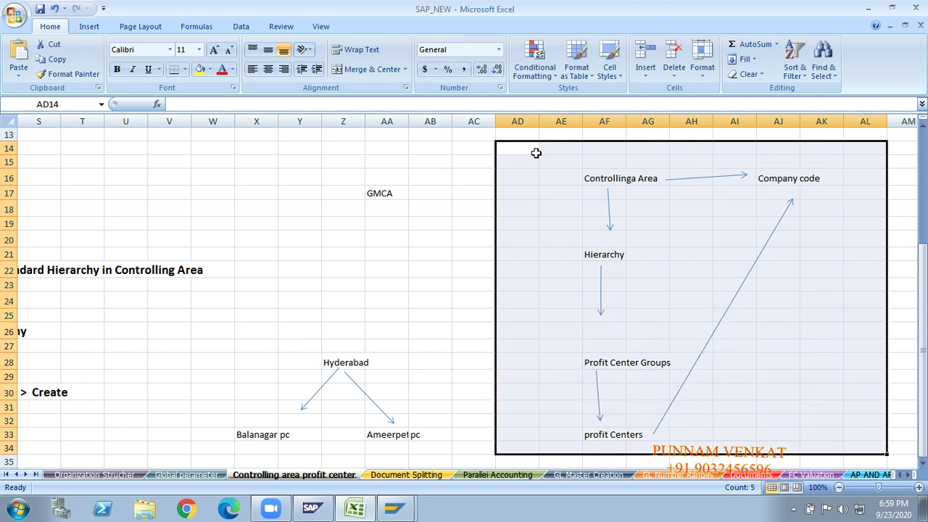
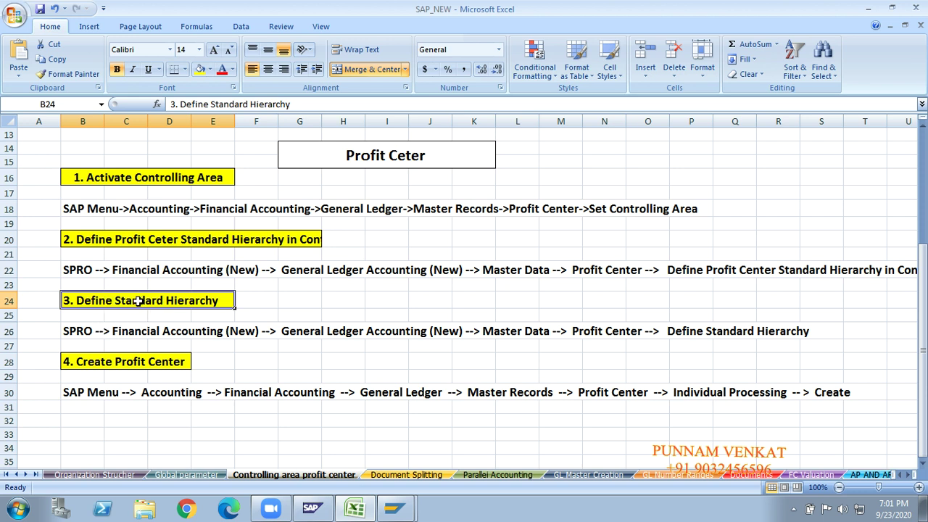
Enter the note 'Profit ceter Groups' in cell G24 beside the Define Standard Hierarchy heading.
click(296, 301)
text(Prof)
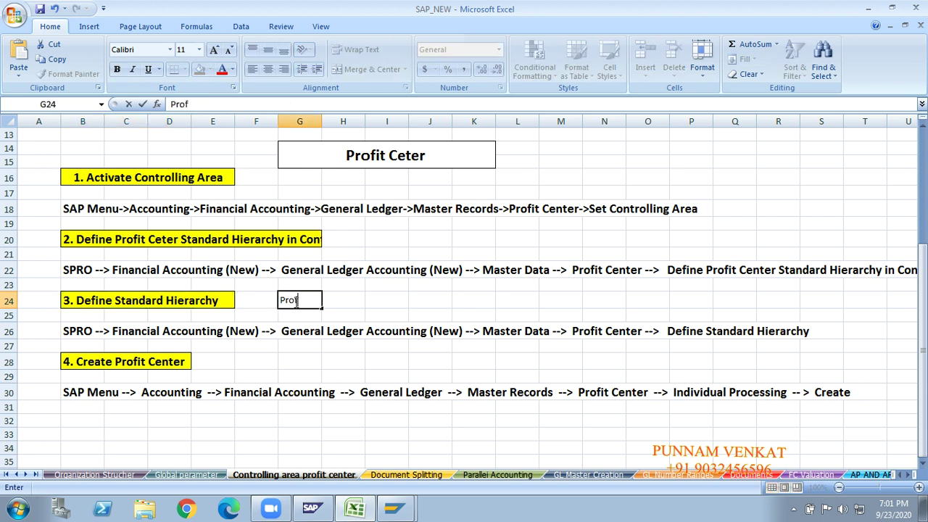
text(it ceter Groups)
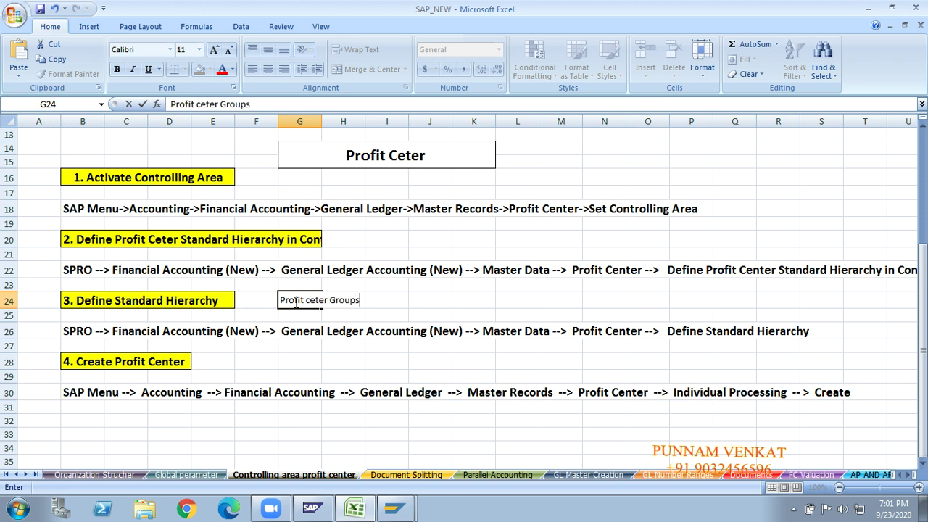
key(Return)
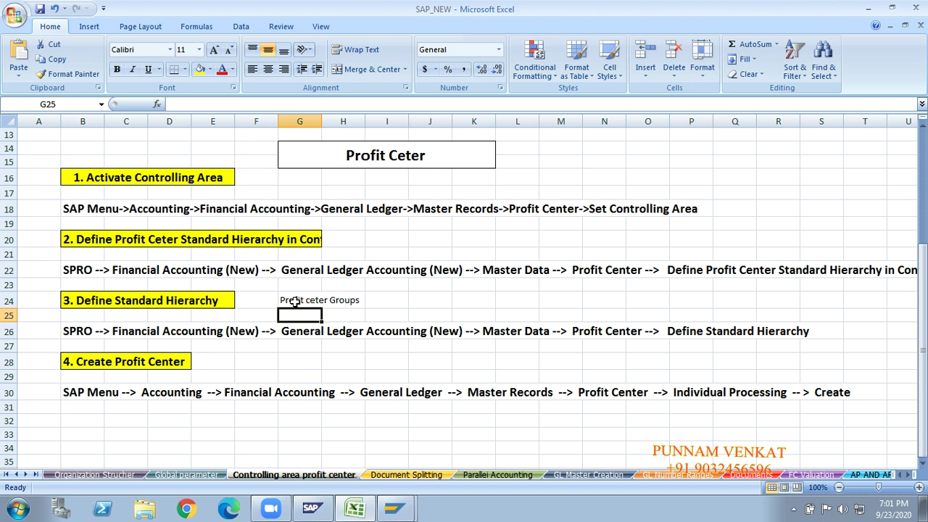
Briefly check the SAP session, then return to the workbook.
click(295, 302)
click(240, 311)
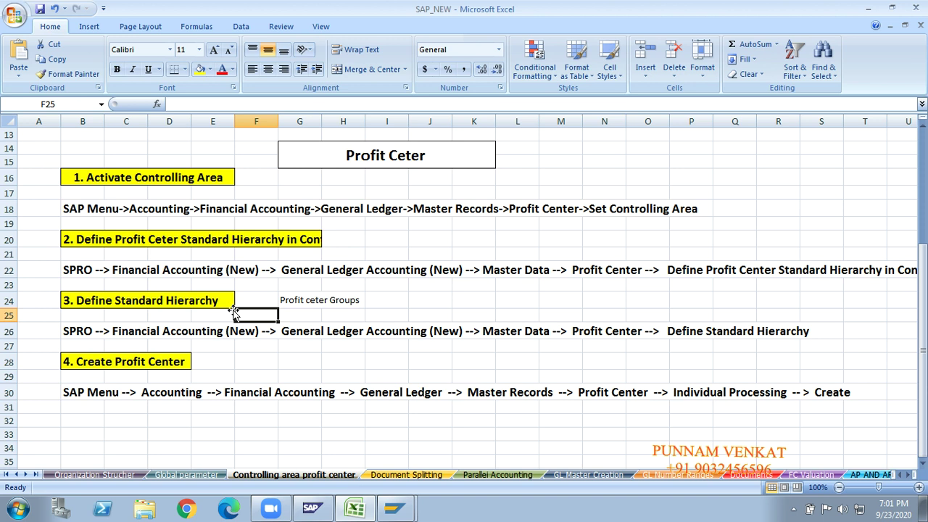
key(alt+Tab)
key(alt+Tab)
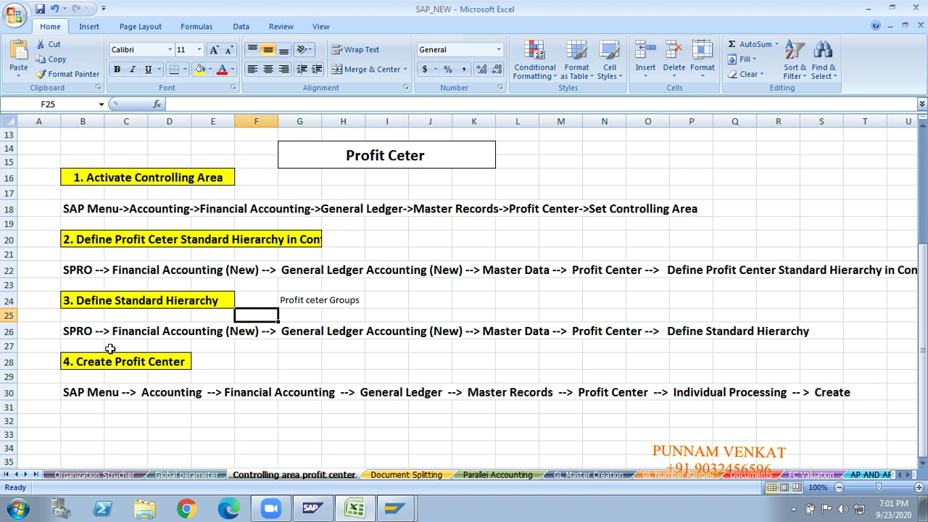
click(229, 347)
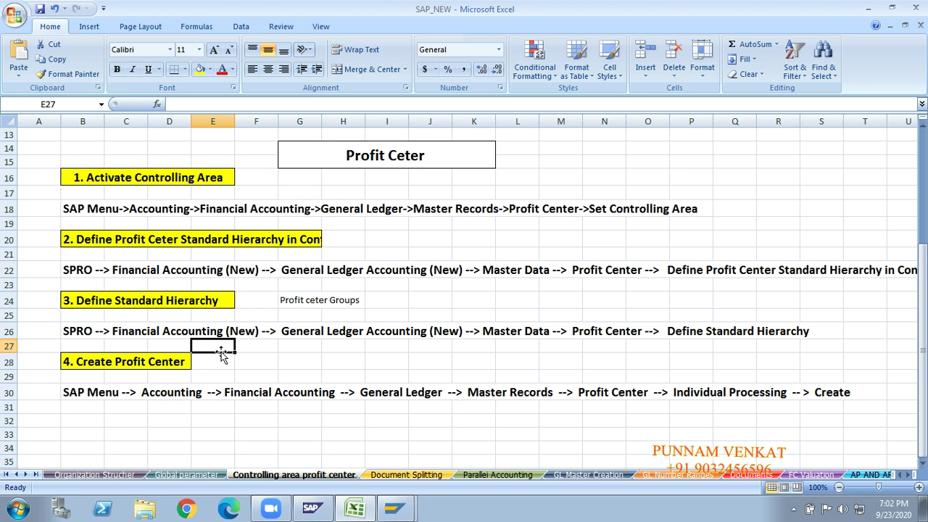
click(260, 361)
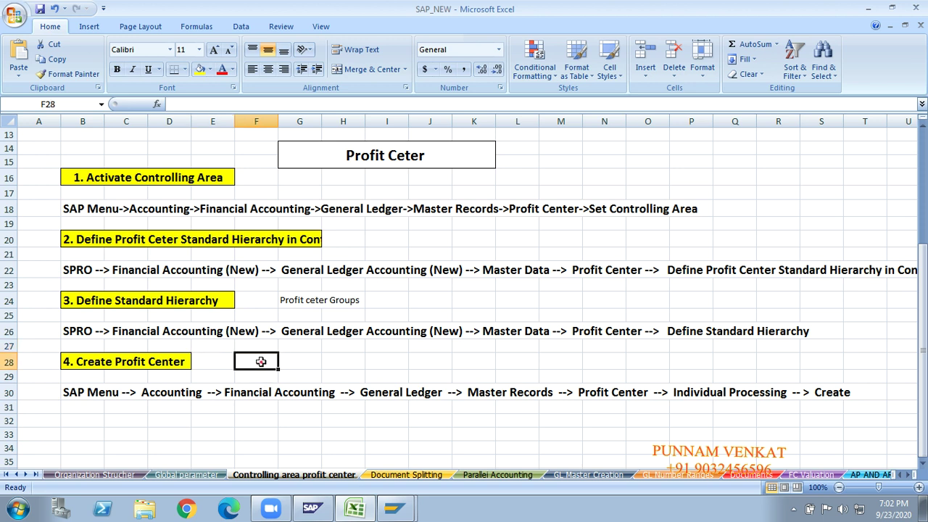
click(326, 364)
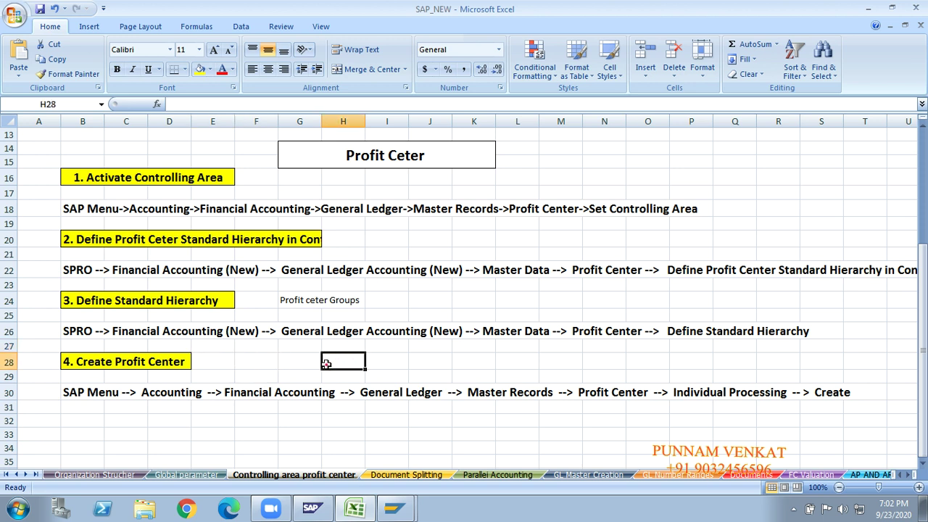
click(264, 363)
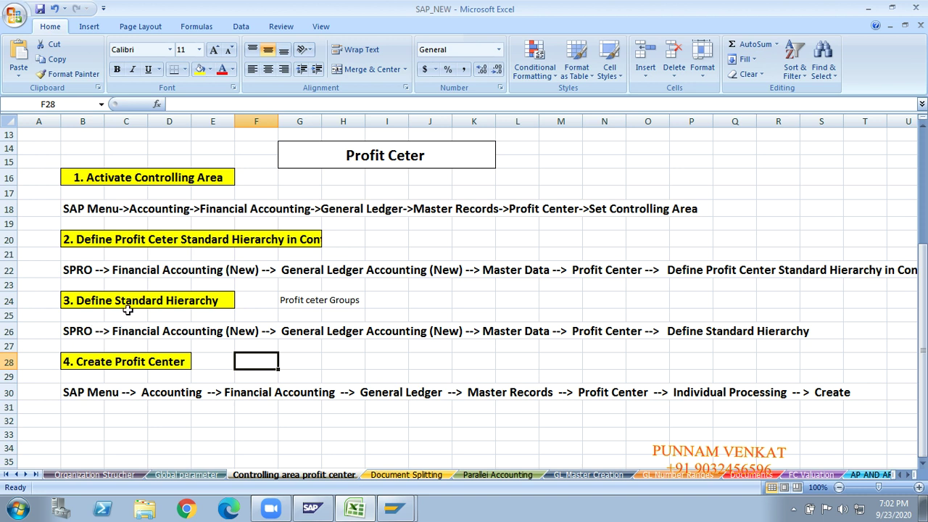
Review the G24 note, the step 3 heading and the Define Standard Hierarchy path in row 26.
click(289, 304)
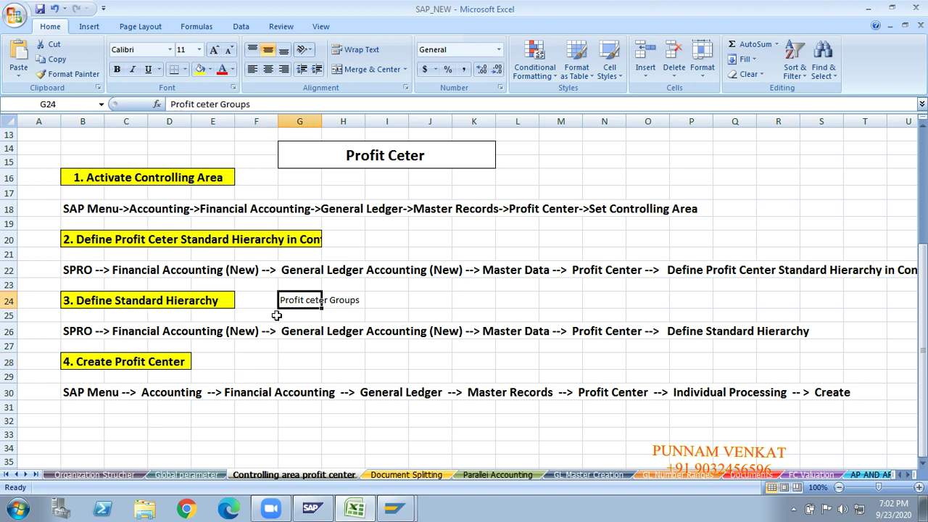
click(122, 300)
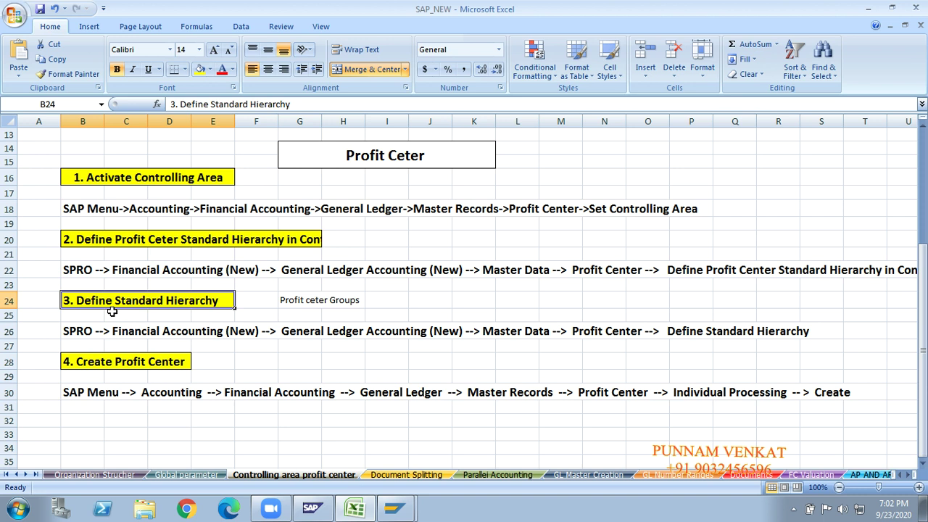
click(419, 296)
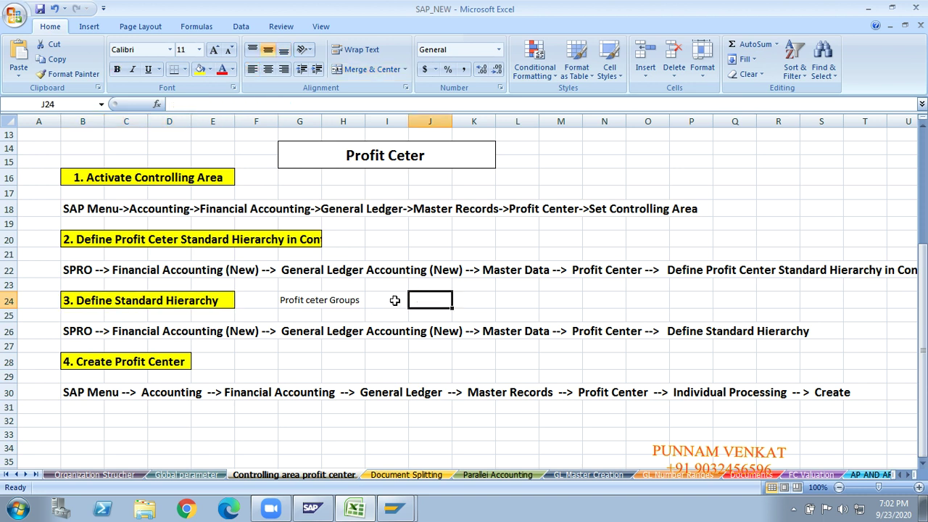
click(394, 300)
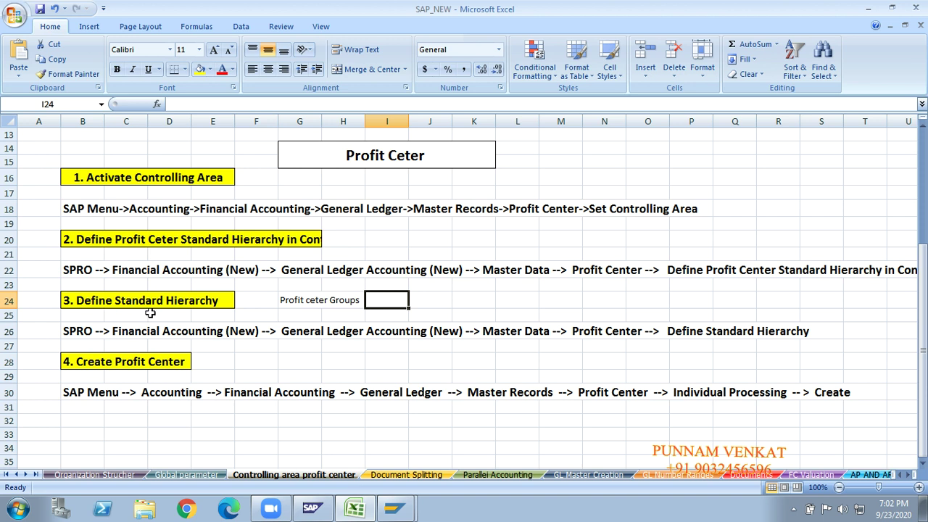
click(200, 360)
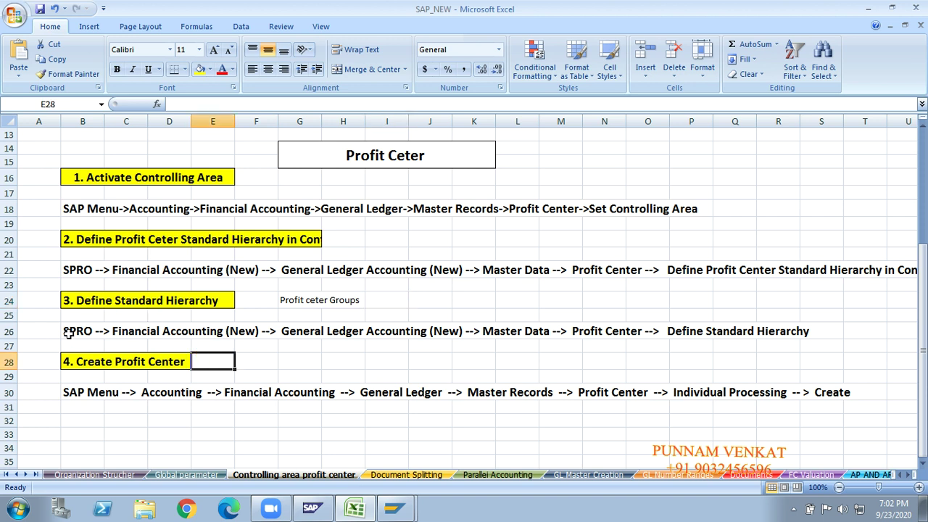
click(10, 332)
click(220, 362)
click(422, 346)
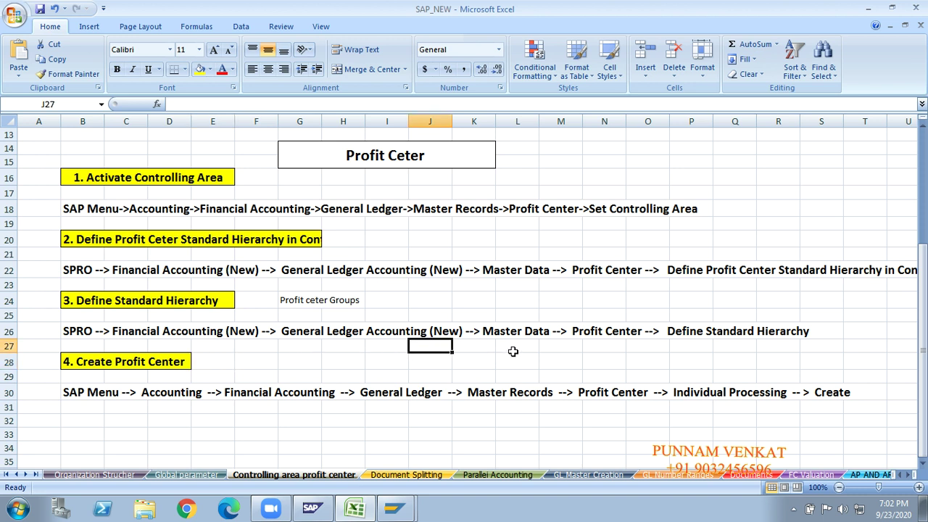
click(512, 348)
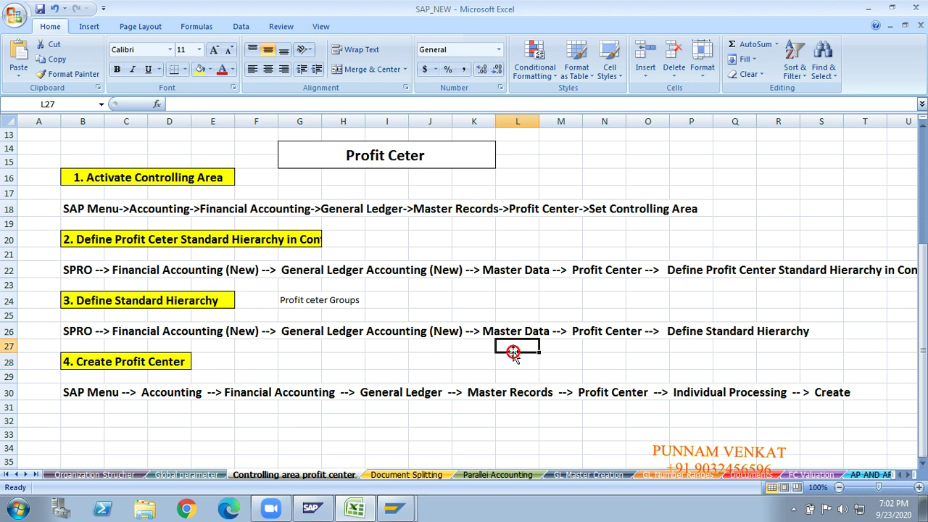
click(595, 348)
click(686, 347)
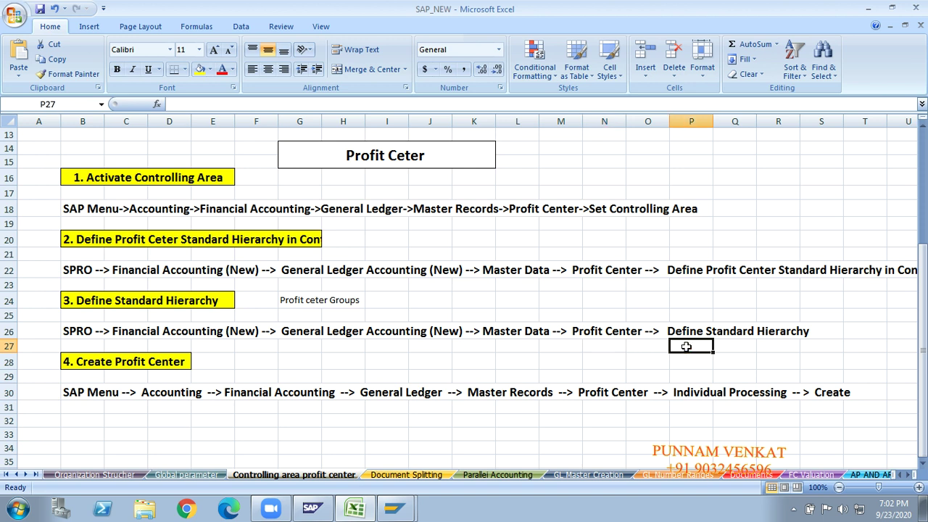
key(alt+Tab)
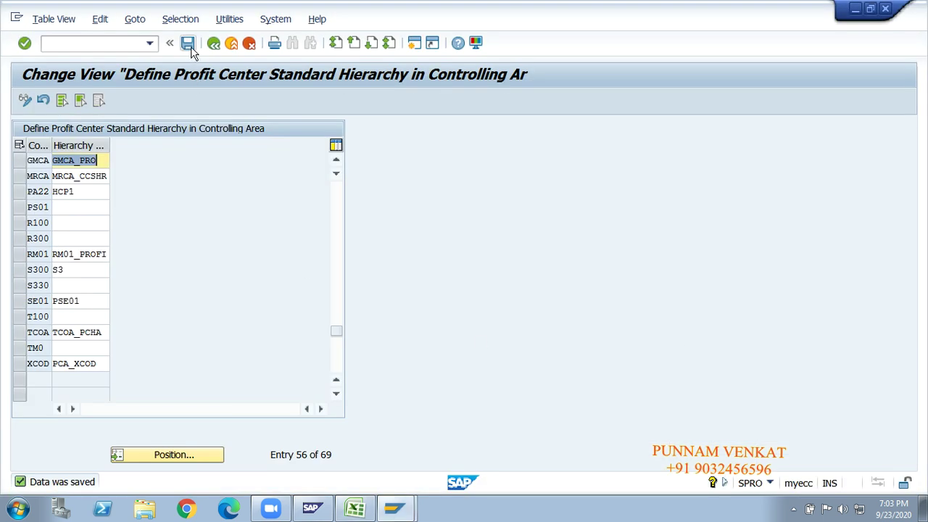
Save the hierarchy assignment and reopen the controlling area standard hierarchy table.
click(187, 43)
click(213, 43)
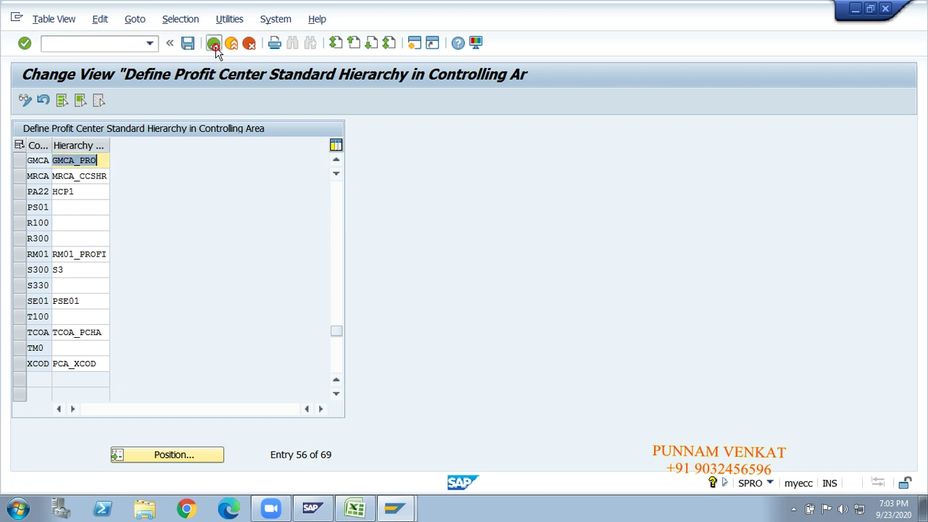
click(198, 338)
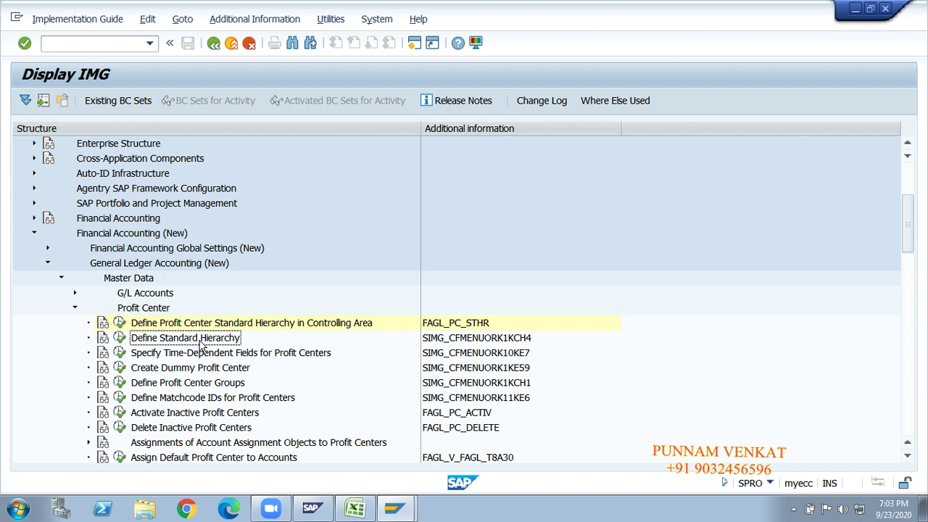
click(177, 325)
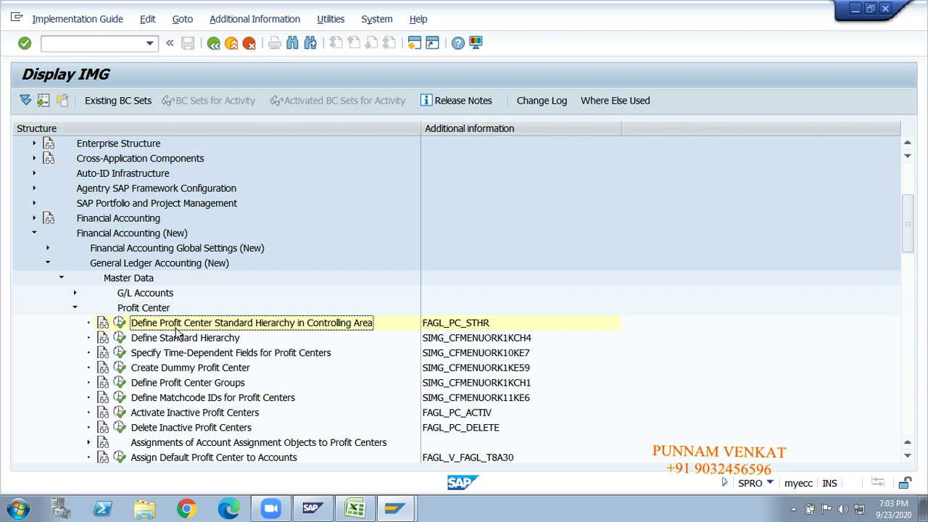
click(119, 323)
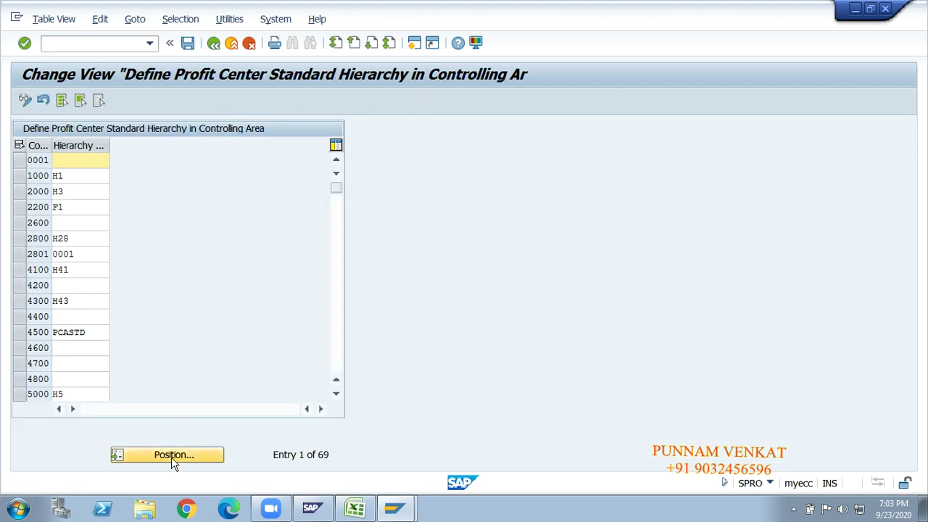
Position to GMCA, confirm its hierarchy is GMCA_PRO, and go back to the activity tree.
click(174, 455)
text(gmc)
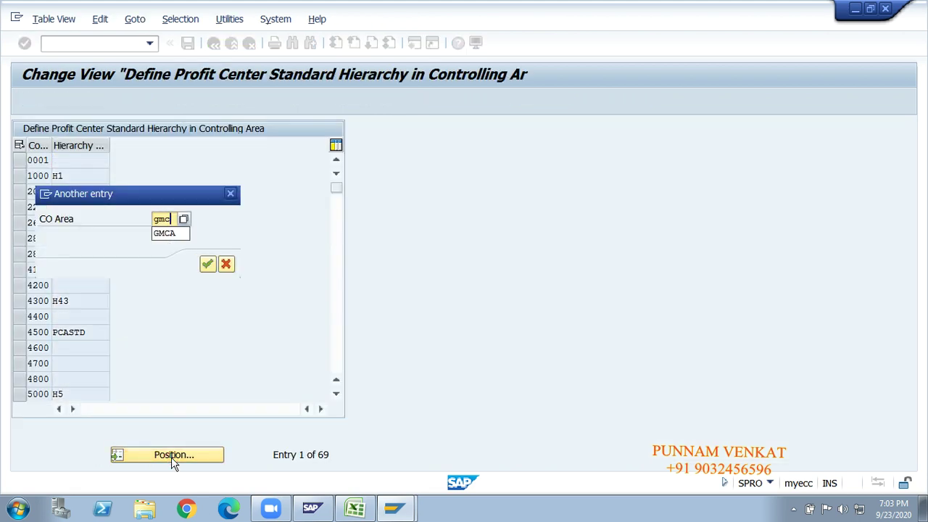
text(a)
key(Return)
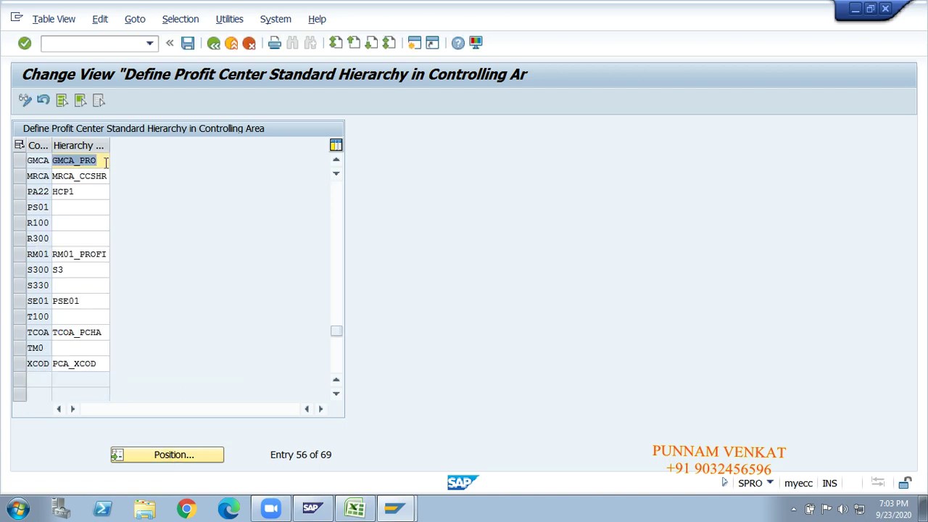
click(105, 163)
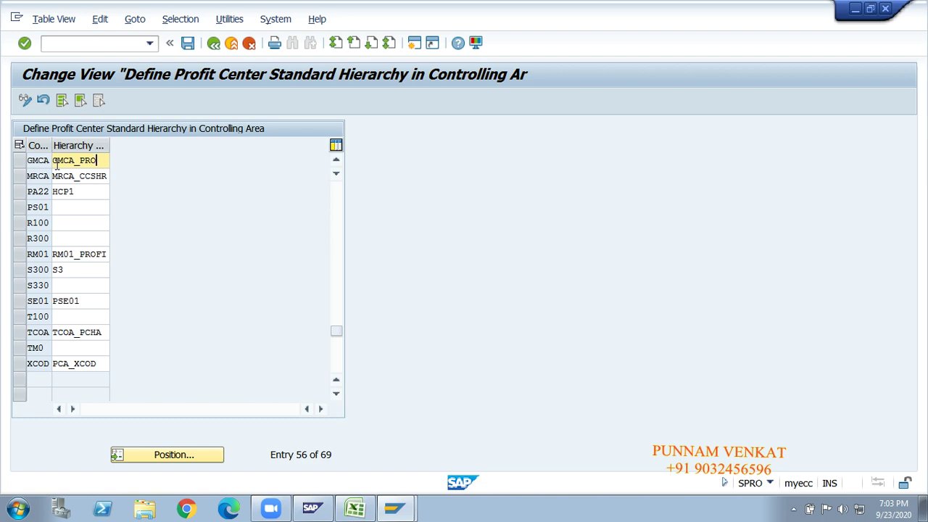
click(214, 44)
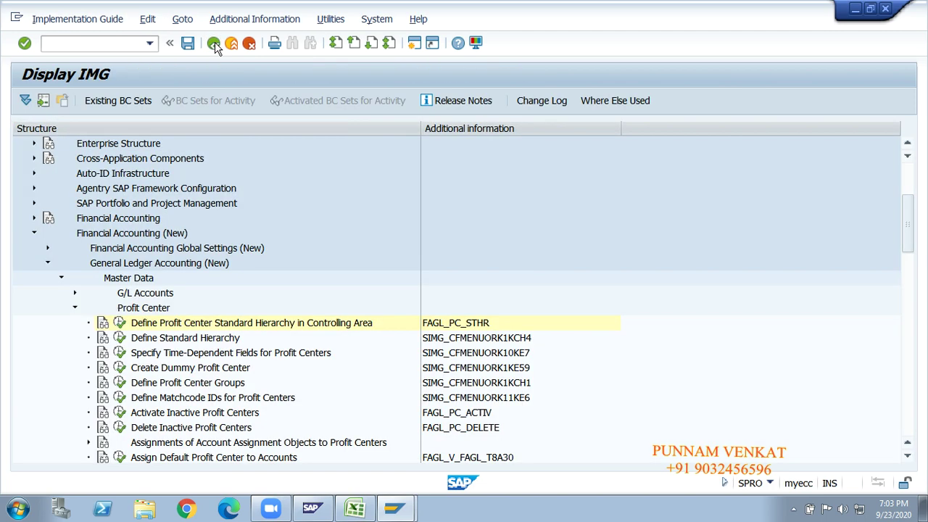
Run Define Standard Hierarchy and inspect the GMCA_PRO top node name.
click(201, 339)
click(122, 341)
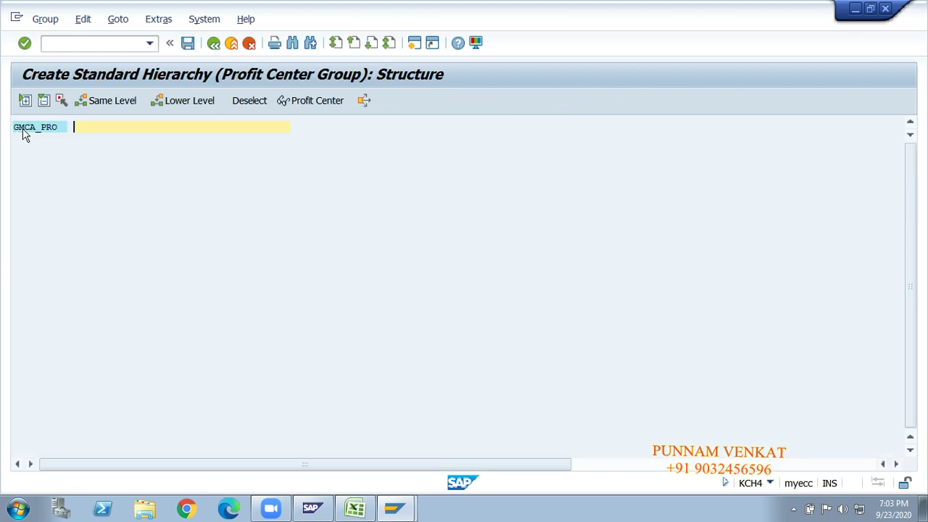
drag(61, 129, 22, 132)
click(19, 139)
click(22, 132)
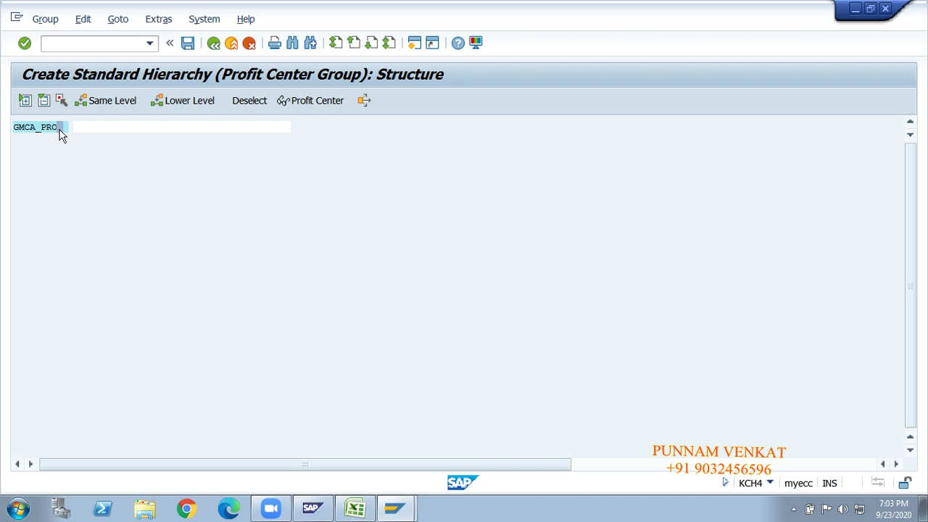
drag(62, 132, 21, 136)
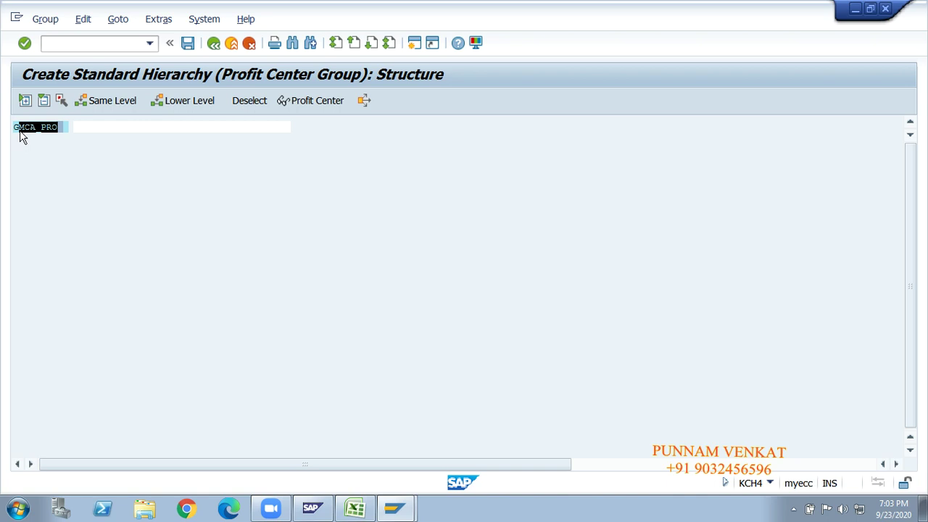
click(21, 135)
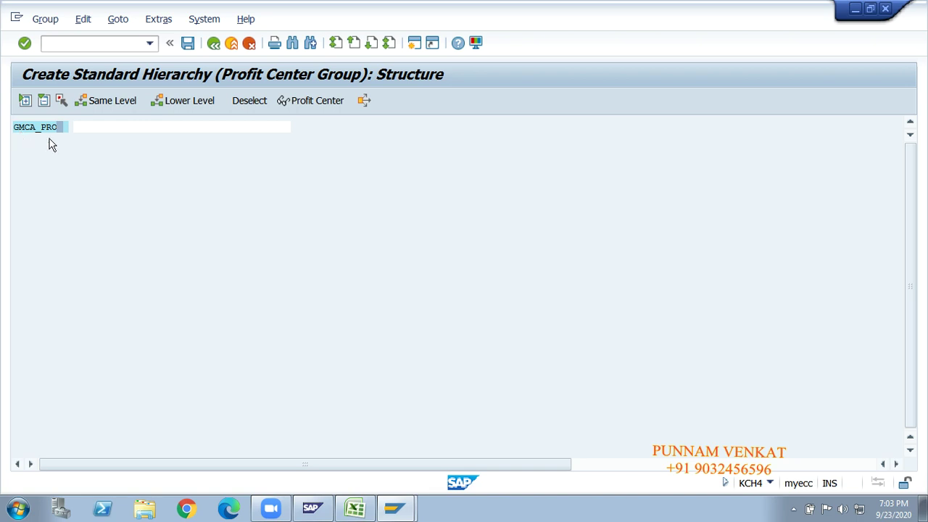
Describe the GMCA_PRO top node as 'GM Profit Center Standard Hieratchy'.
click(91, 125)
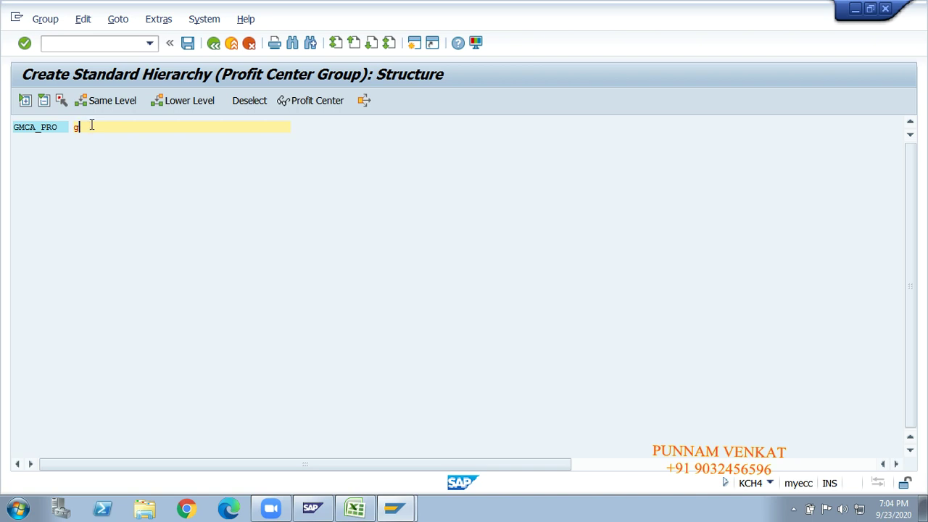
text(GM PRO)
key(BackSpace)
key(BackSpace)
text(pr)
key(BackSpace)
key(BackSpace)
text(rofit Center )
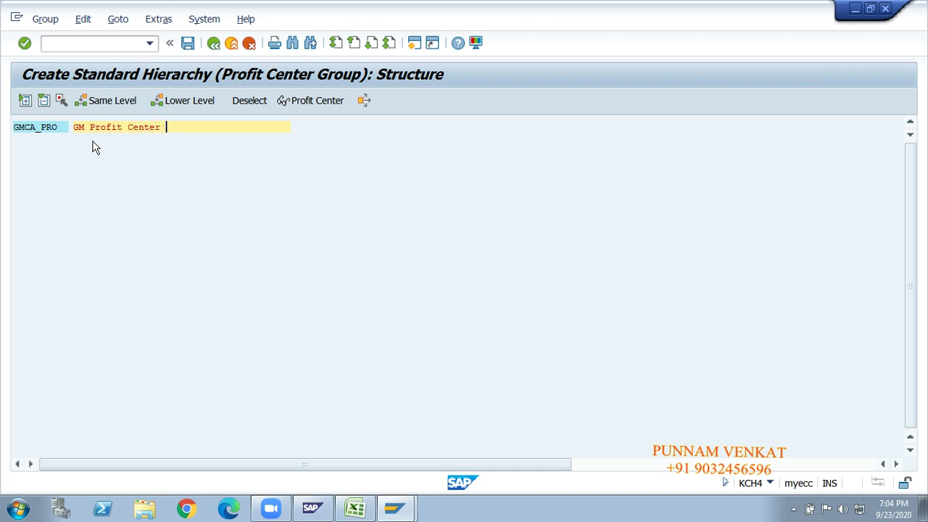
text(Standard H)
text(e)
text(irat)
text(chy)
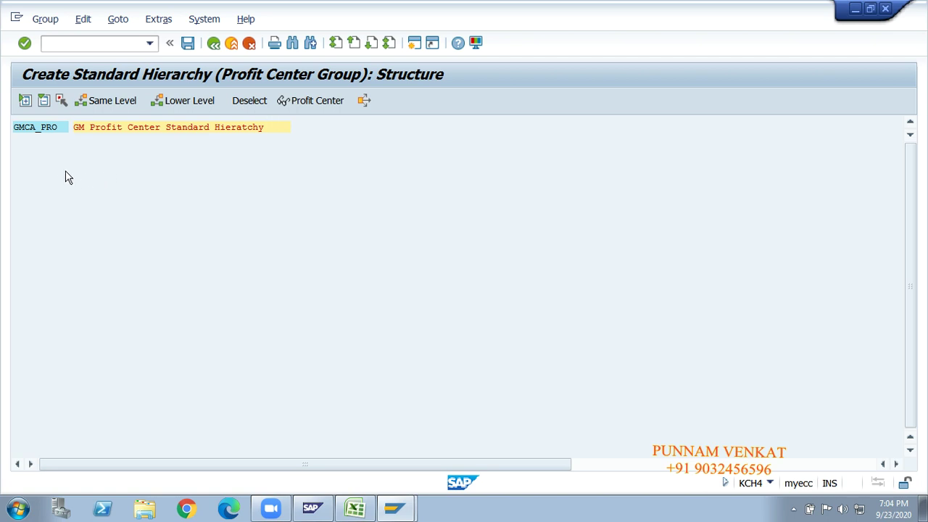
click(45, 131)
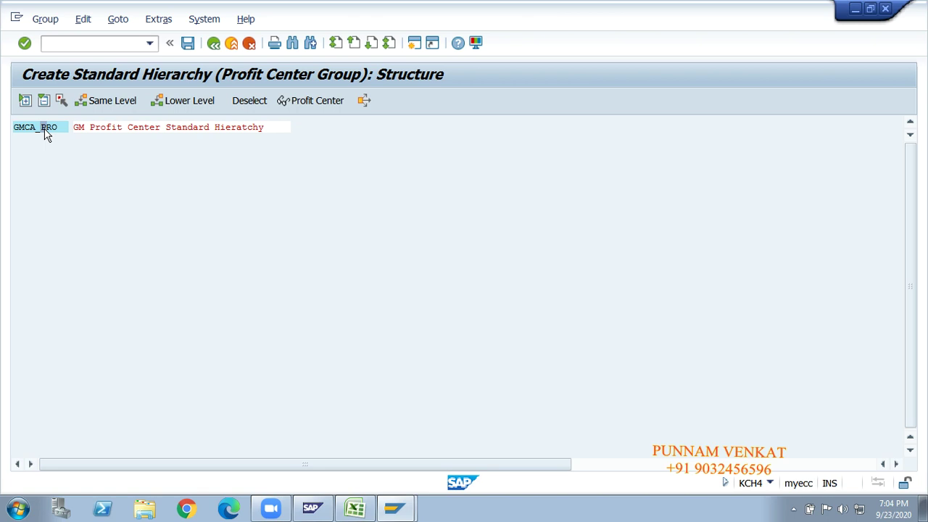
Add lower-level group GM10_PG, 'GM10 Profit Center Groups', under GMCA_PRO.
click(193, 101)
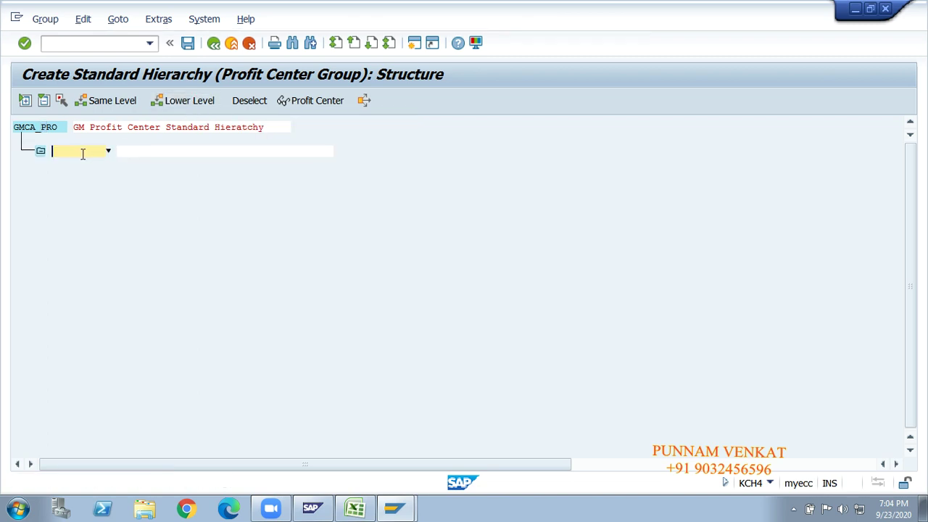
text(GM10_PG)
key(Tab)
text(GM10 Pro)
key(BackSpace)
key(BackSpace)
text(o)
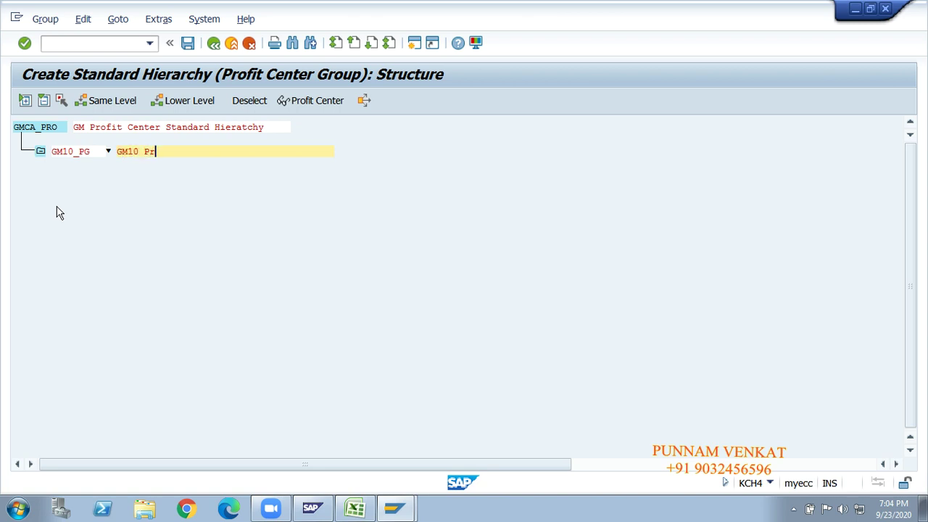
text(rofit Center Groups)
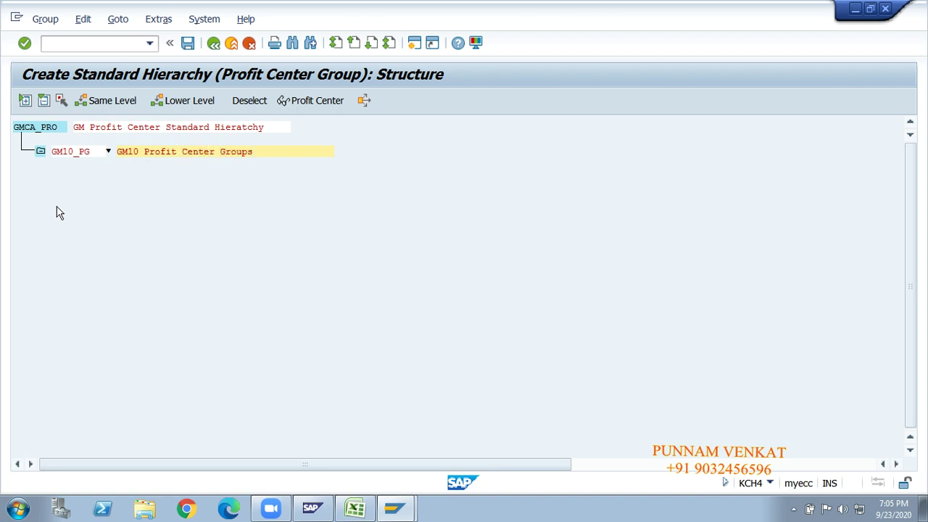
key(Return)
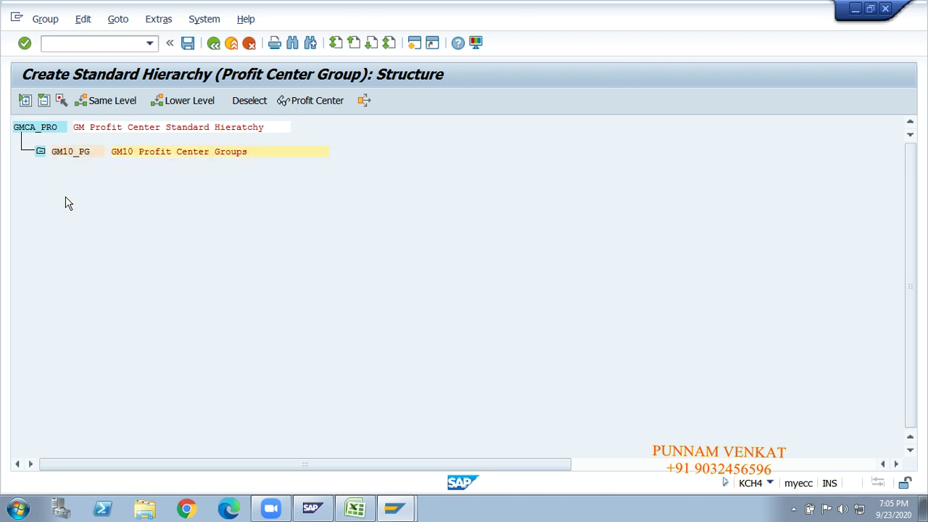
click(68, 154)
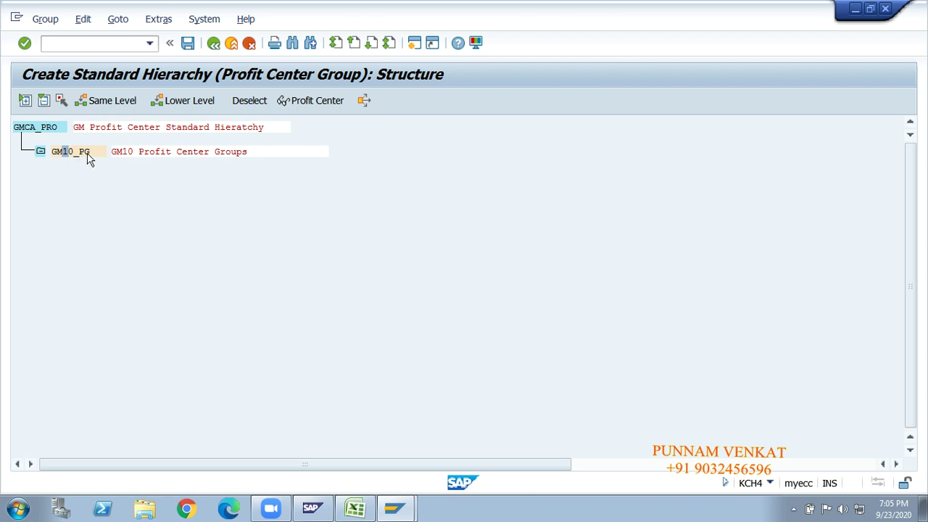
Add same-level group GM20_PG, 'GM20 Profit Center Groups', beside GM10_PG.
click(111, 101)
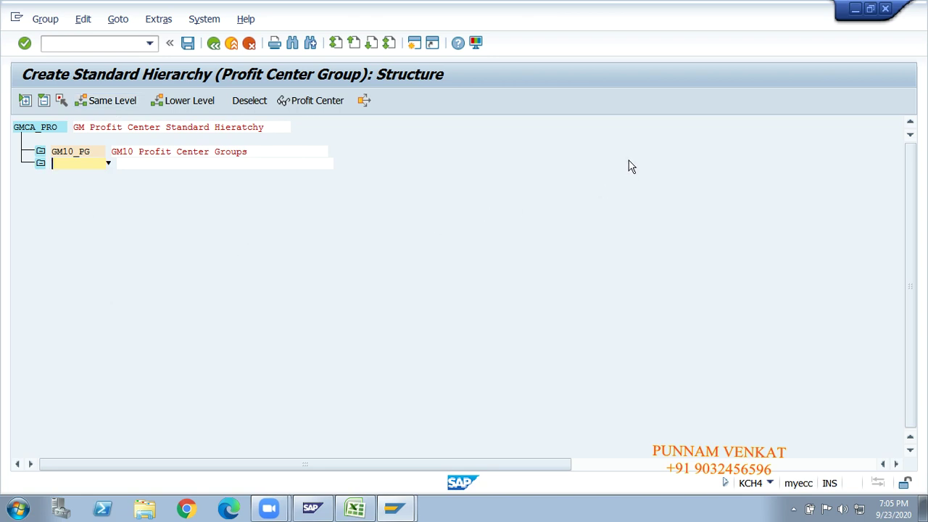
text(GM)
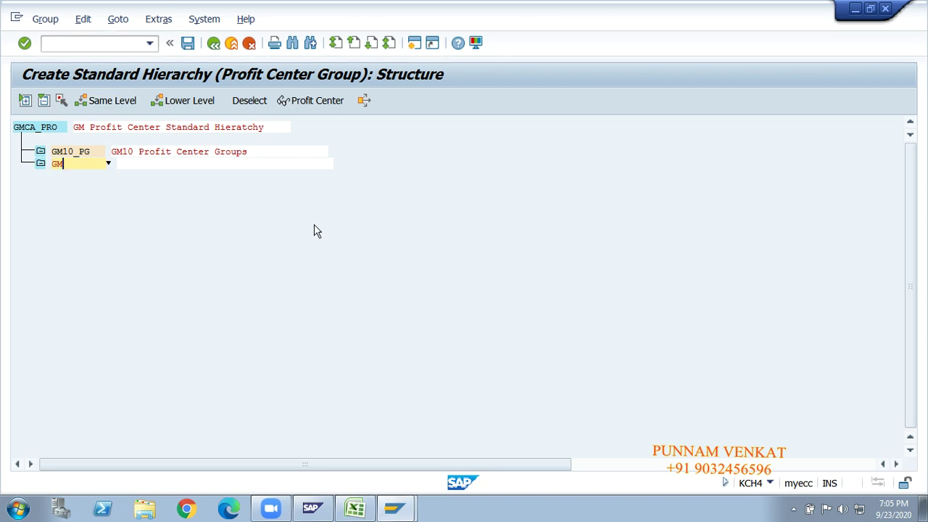
text(20_PG)
click(191, 167)
text(GM)
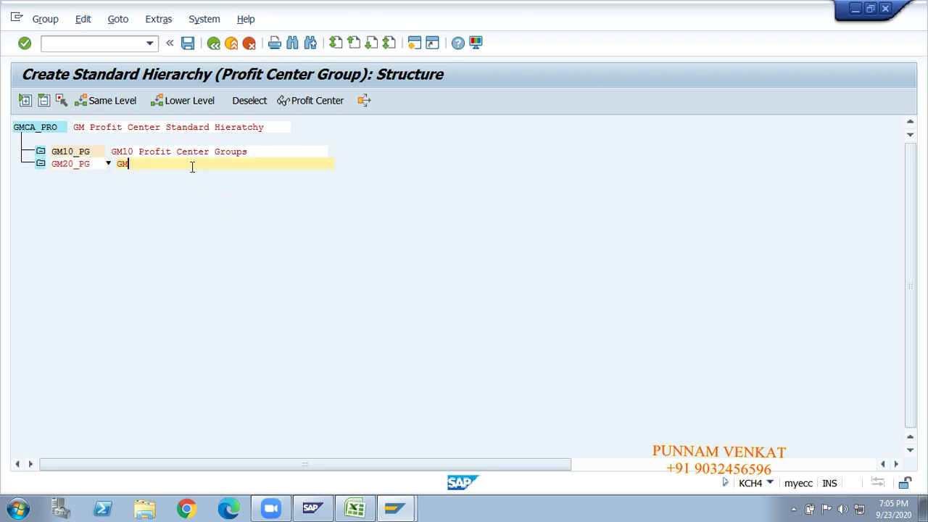
text(20 Profit Center grGROUP)
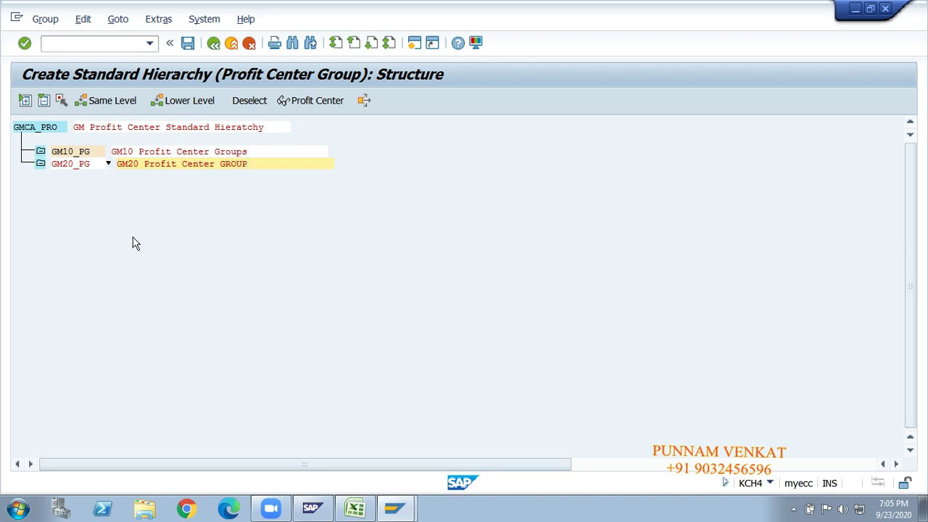
key(BackSpace)
key(BackSpace)
key(BackSpace)
key(BackSpace)
text(roup)
key(Return)
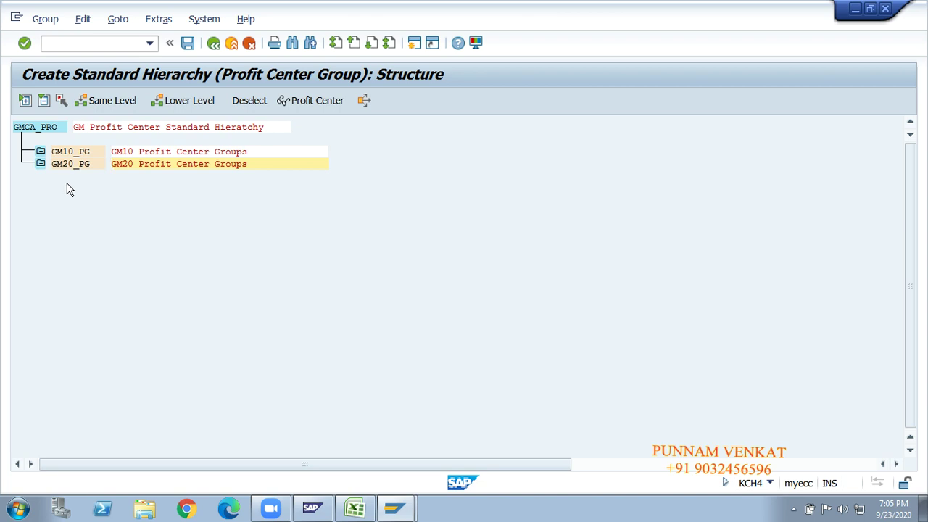
Add a subgroup named GM10_HYD beneath GM10_PG.
click(70, 152)
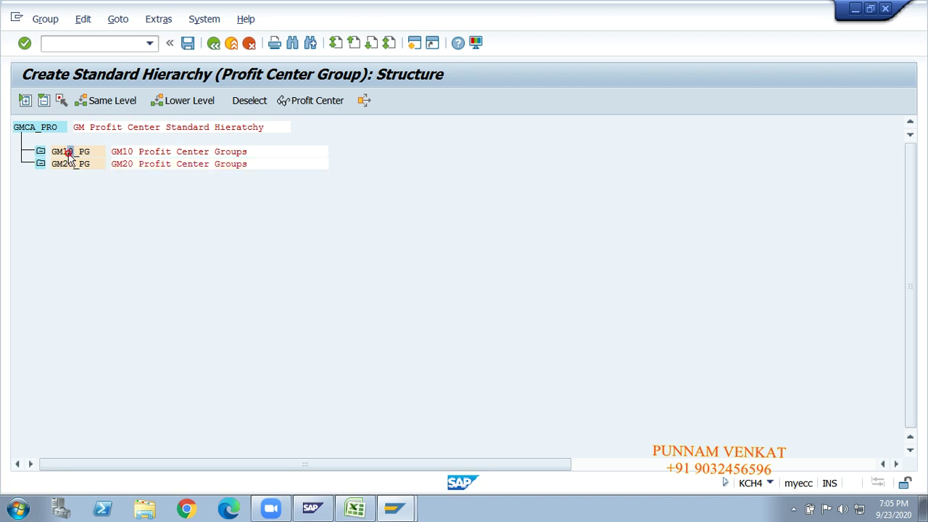
click(181, 104)
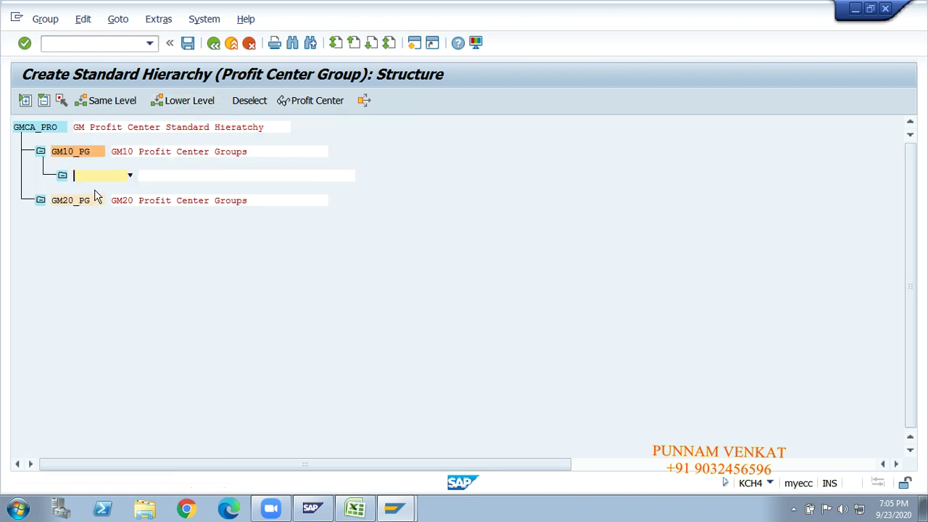
text(Hyderabad)
key(Tab)
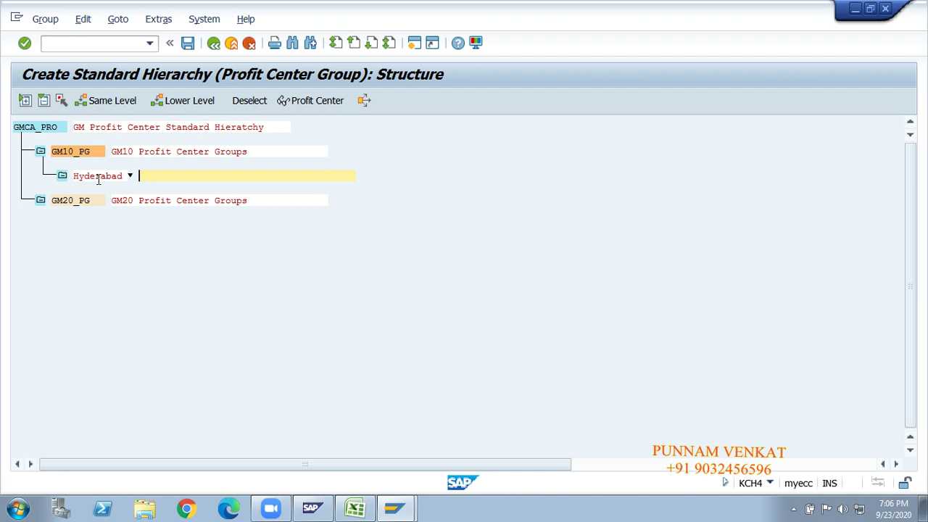
double_click(99, 176)
key(BackSpace)
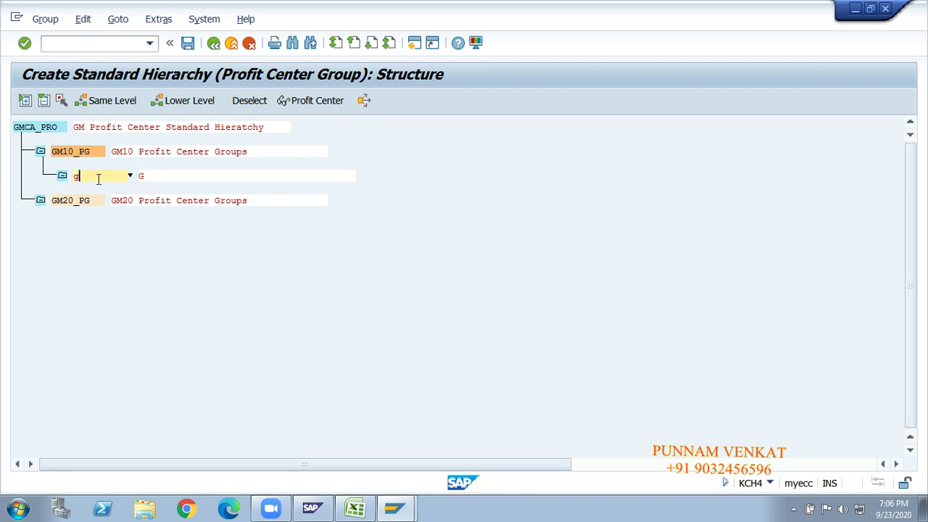
text(GM10_HYD)
Describe GM10_HYD as 'GM10 Hyderabad profit Center Group'.
click(184, 176)
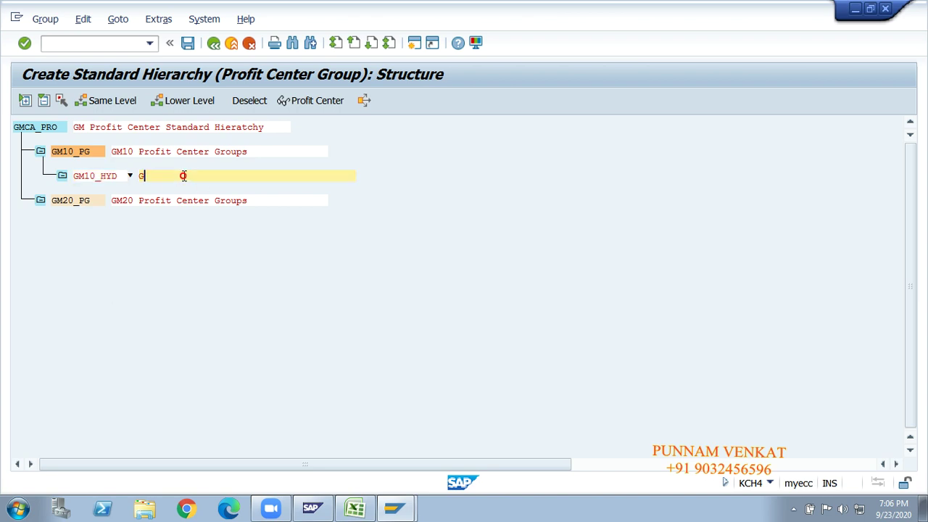
text(GM10 hYDER)
key(BackSpace)
key(BackSpace)
key(BackSpace)
key(BackSpace)
key(BackSpace)
text(Hyderabad pro)
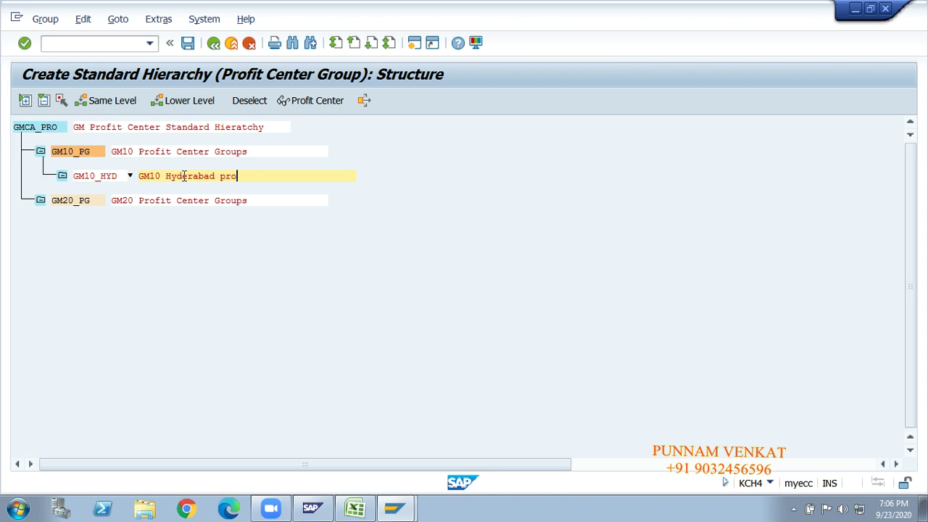
text(fit Center gGroup)
key(Return)
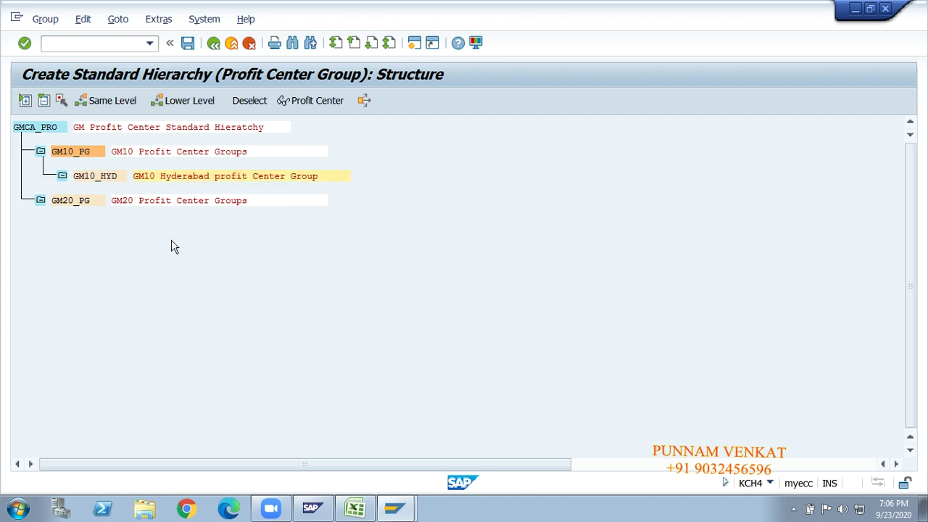
click(93, 181)
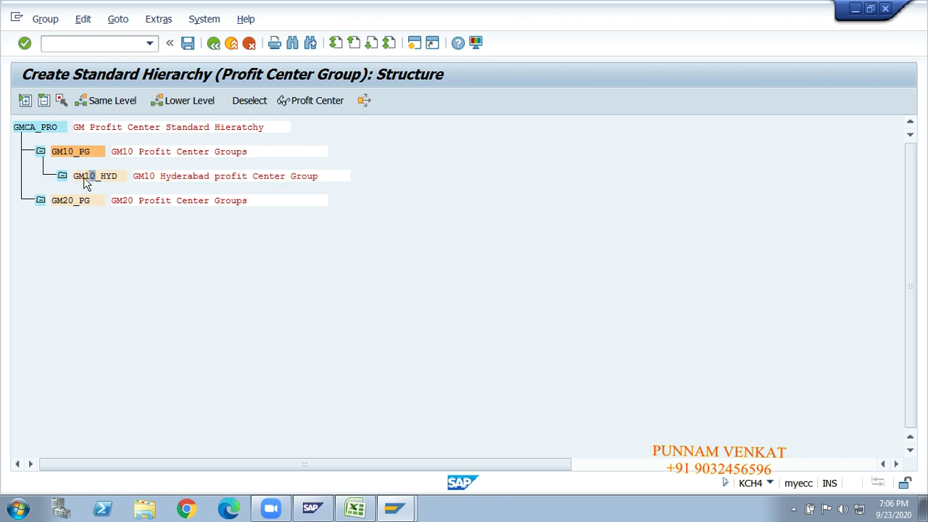
Add sibling subgroup GM10_MUM, 'GM10 Mumbai Profit Center Group', and save the hierarchy.
click(112, 102)
text(GM10)
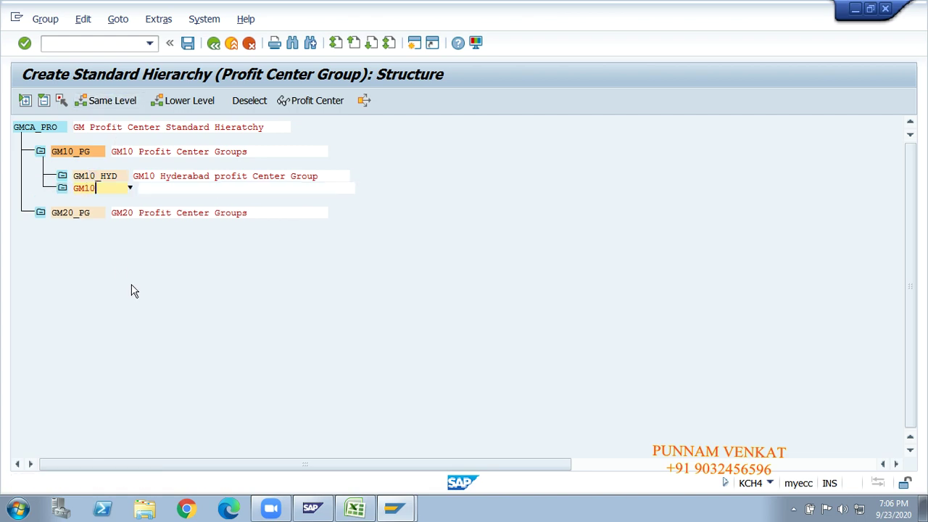
text(_MUM)
key(Tab)
text(GM)
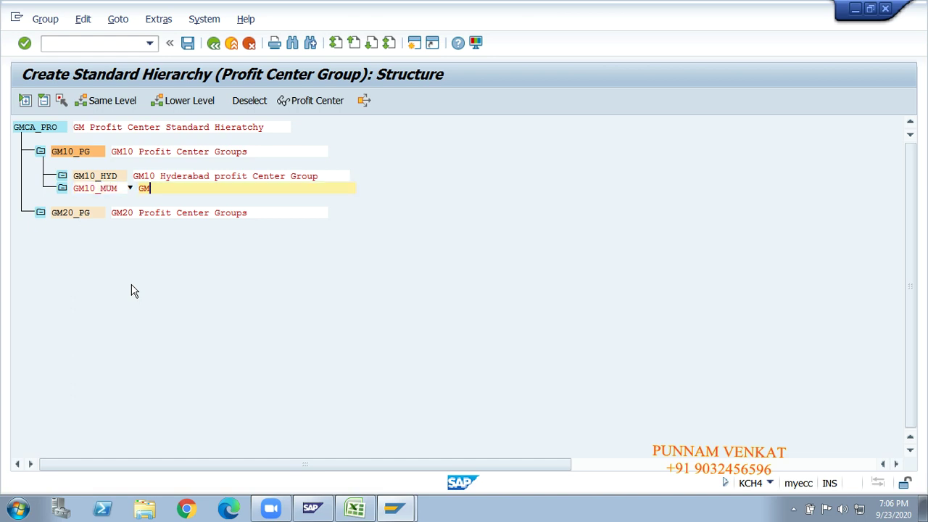
text(10 Mumbai Profit Center Group)
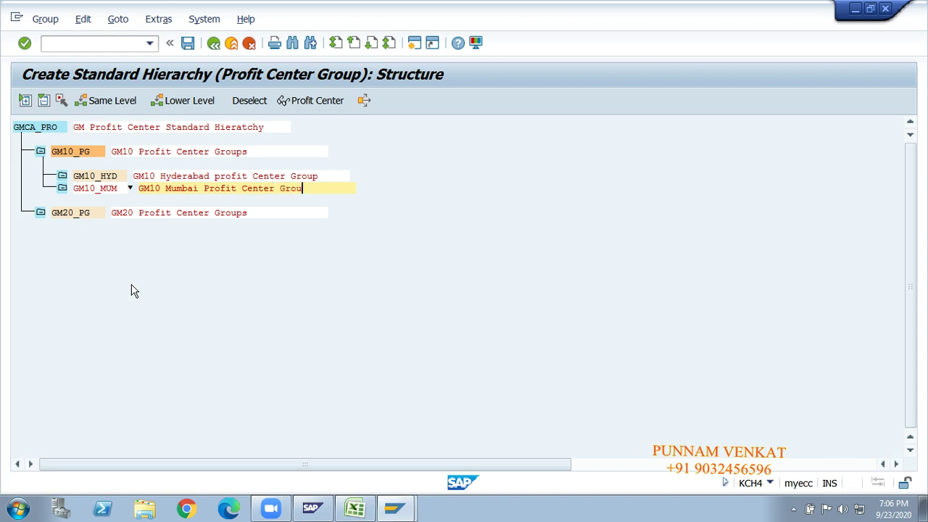
key(Return)
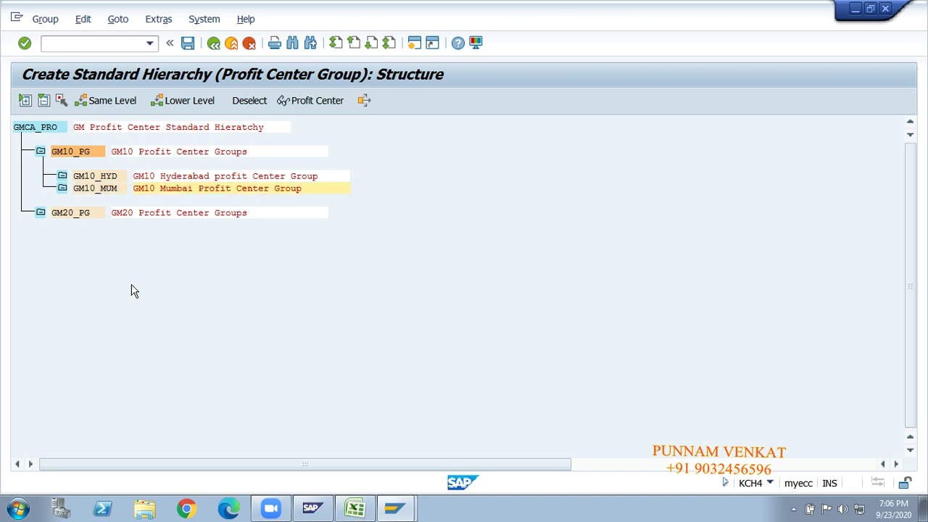
click(187, 44)
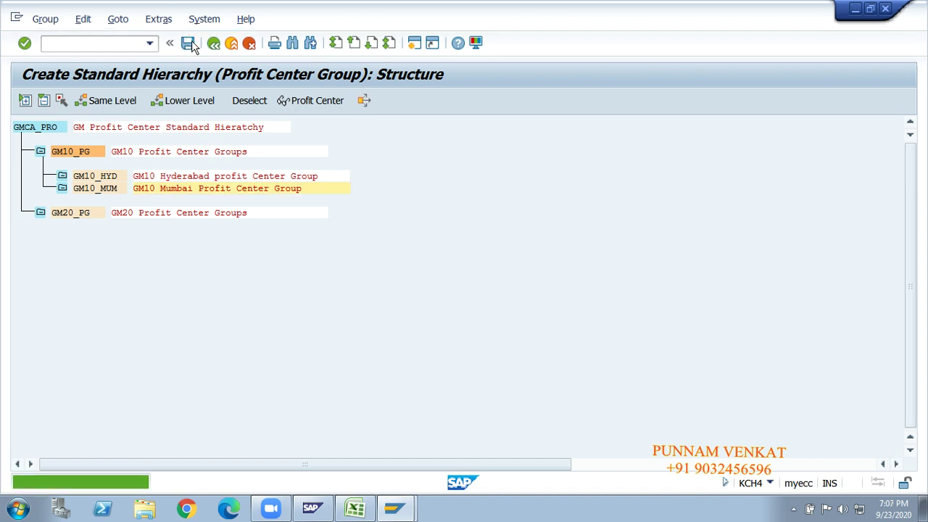
click(103, 188)
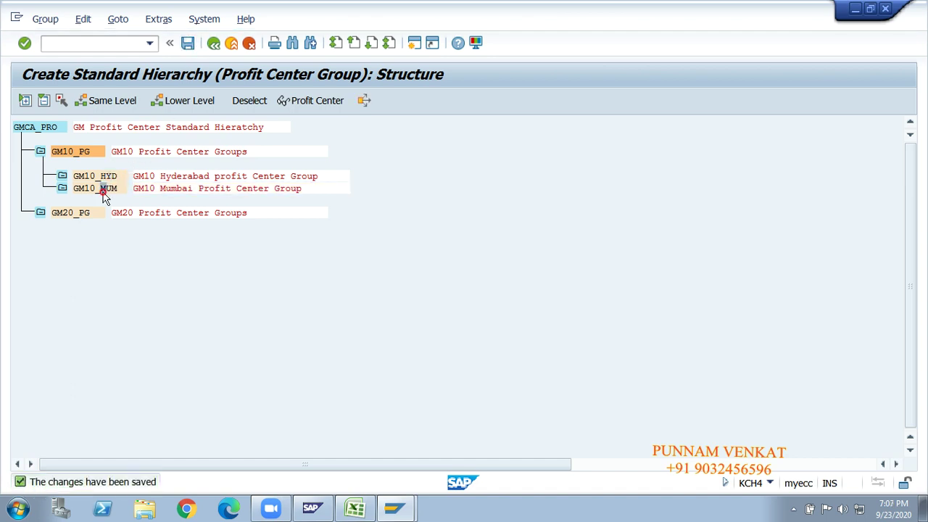
Add a subgroup named GM20_HYD beneath GM20_PG.
click(66, 217)
click(180, 104)
text(GM20_)
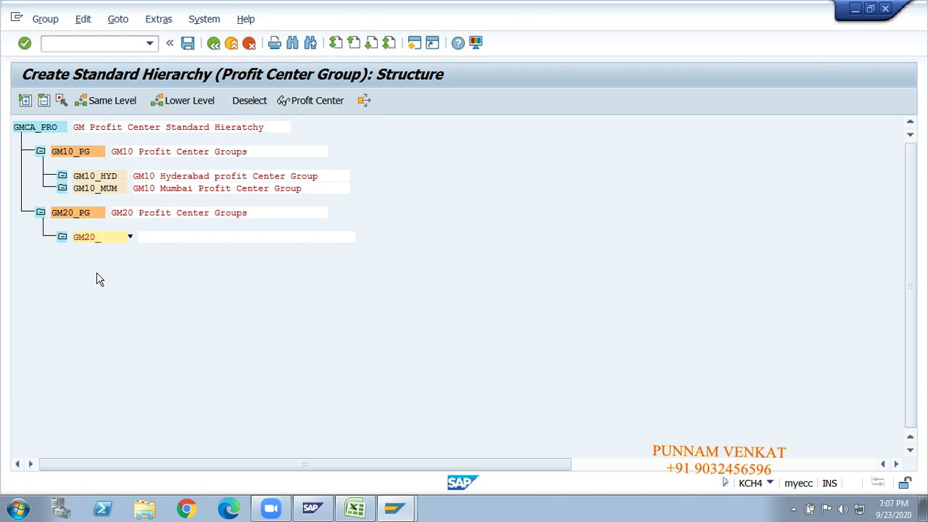
text(HYD)
Describe GM20_HYD as 'GM20 Hyderabad profit Center Group'.
key(Tab)
text(GM)
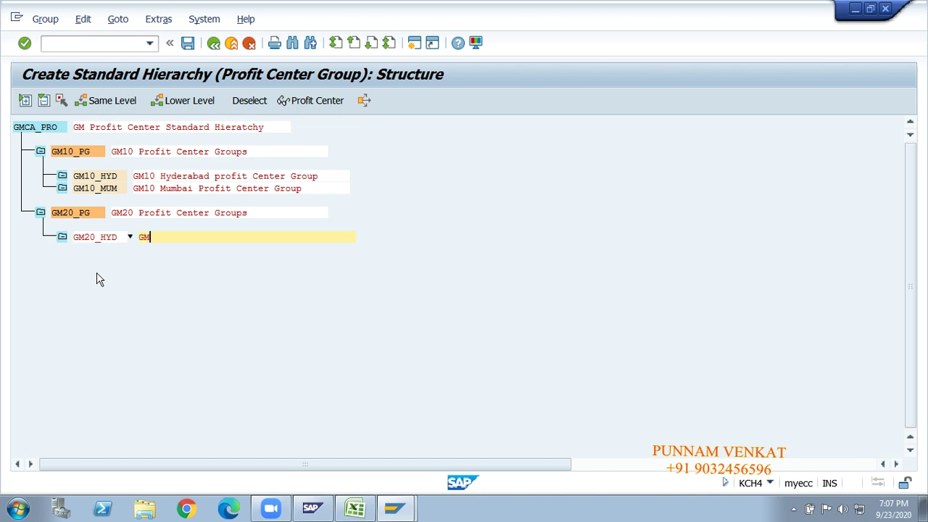
text(20)
text(yde)
key(BackSpace)
key(BackSpace)
key(BackSpace)
text(yderabad )
text(profit Cen)
text(ter Goru)
key(BackSpace)
key(BackSpace)
key(BackSpace)
text(roup)
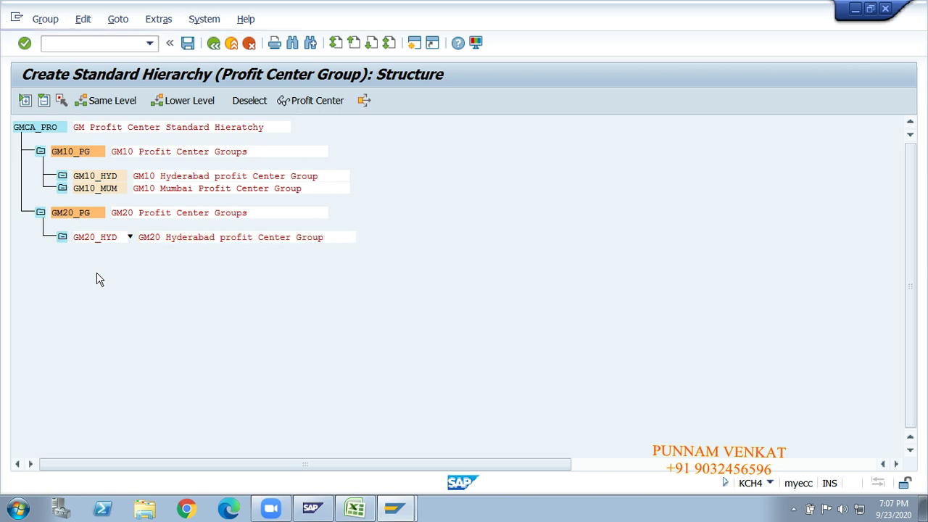
key(Return)
key(alt+Tab)
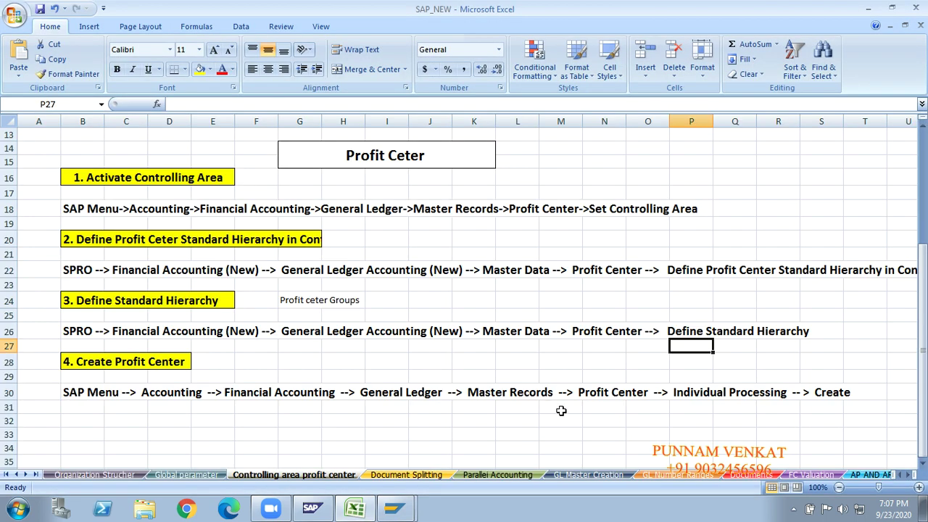
Check the Hyderabad (Z28), Balanagar pc (X33) and Ameerpet pc (AA33) diagram cells.
click(562, 410)
key(Right)
key(Right)
key(Right)
key(Right)
key(Right)
key(Right)
key(Right)
key(Right)
key(Right)
key(Right)
key(Right)
key(Right)
key(Right)
key(Right)
key(Right)
key(Right)
key(Right)
key(Right)
key(Right)
key(Right)
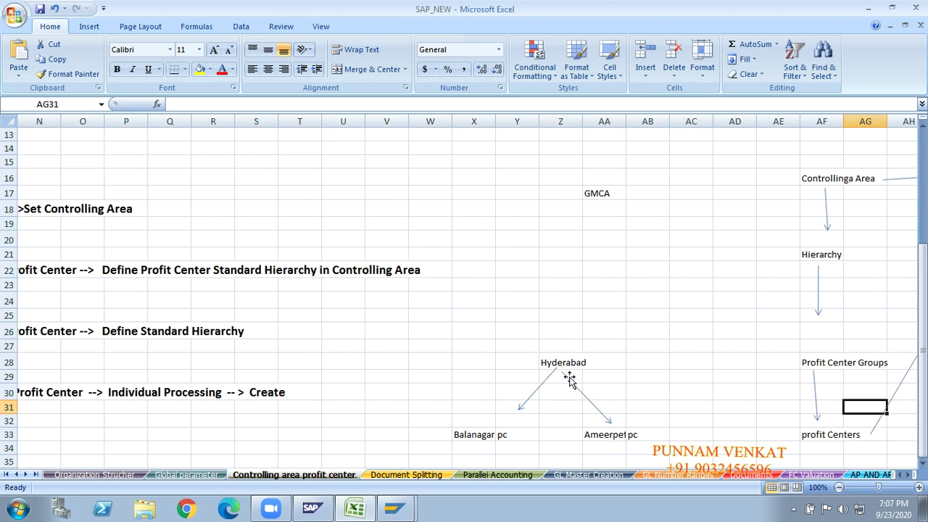
click(565, 364)
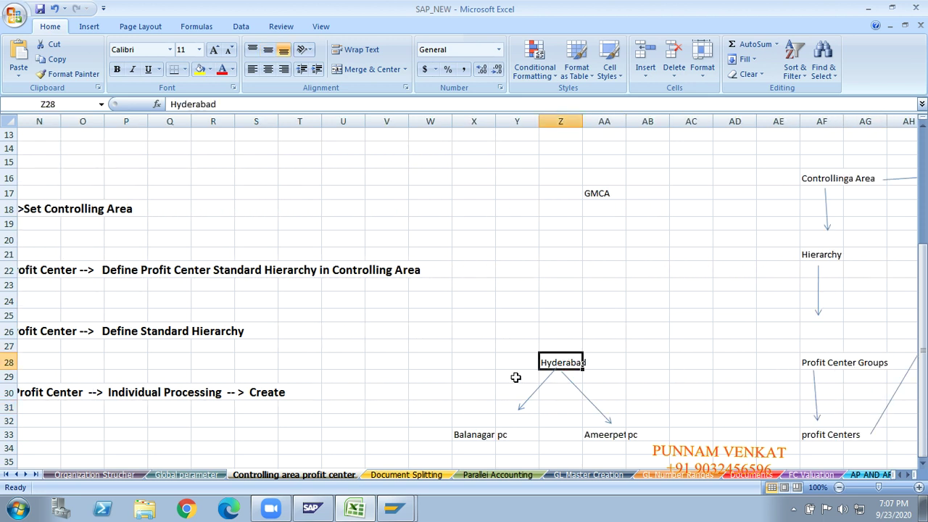
click(470, 437)
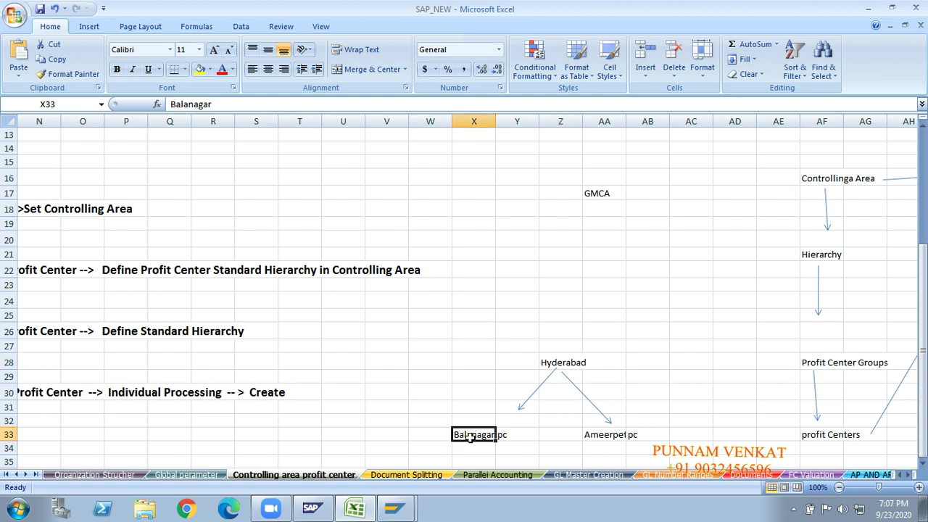
click(606, 437)
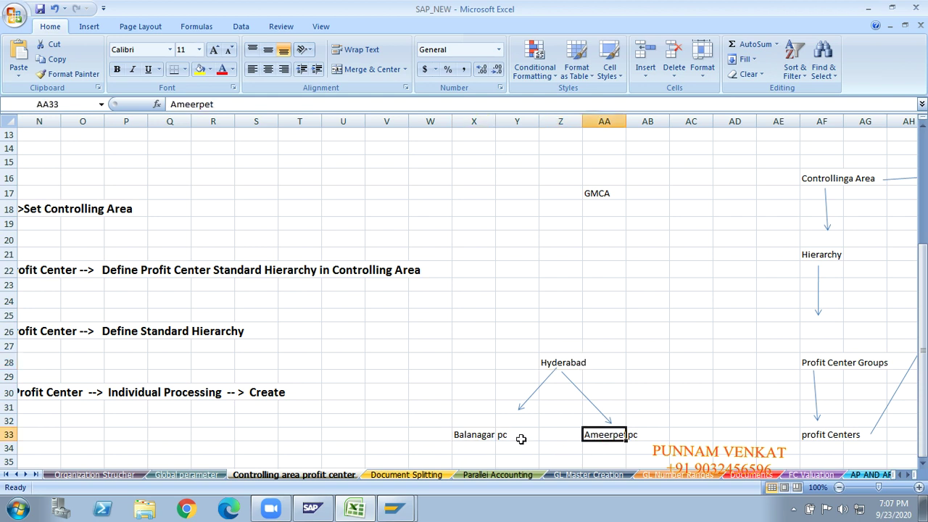
click(564, 364)
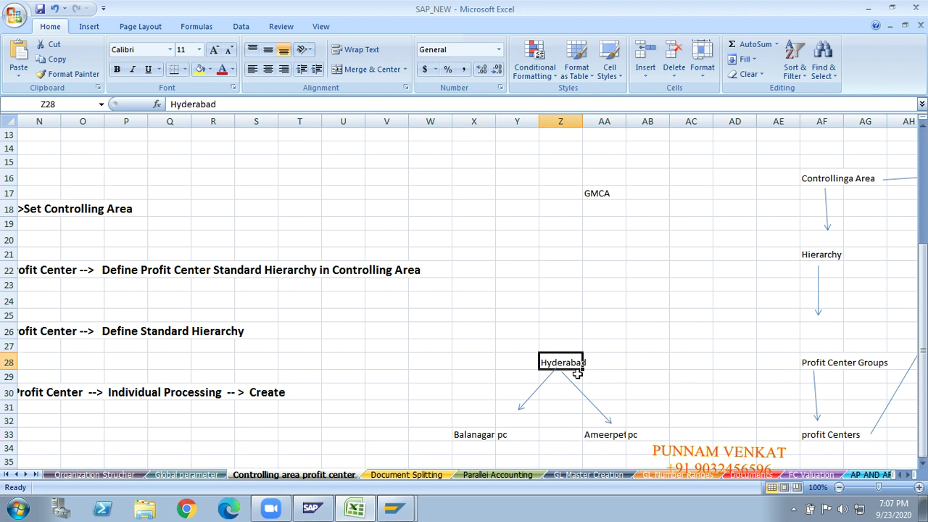
click(472, 438)
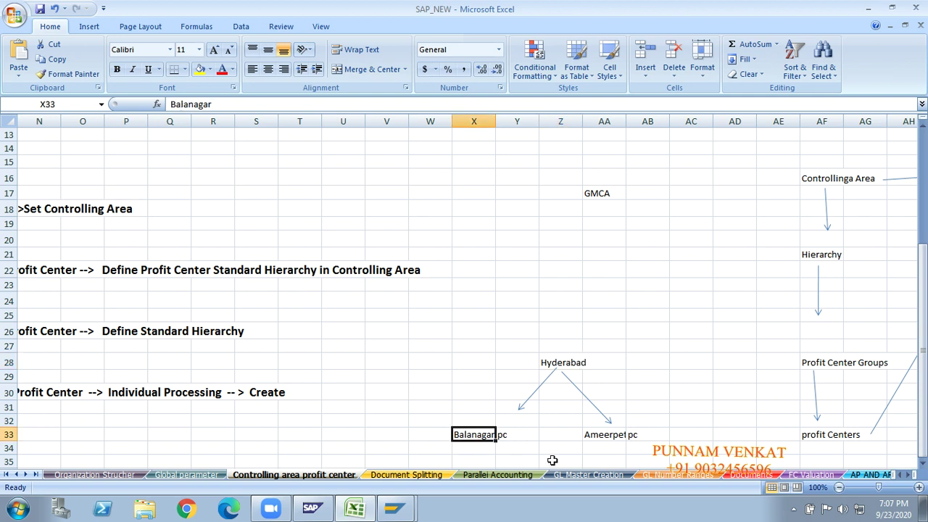
click(602, 437)
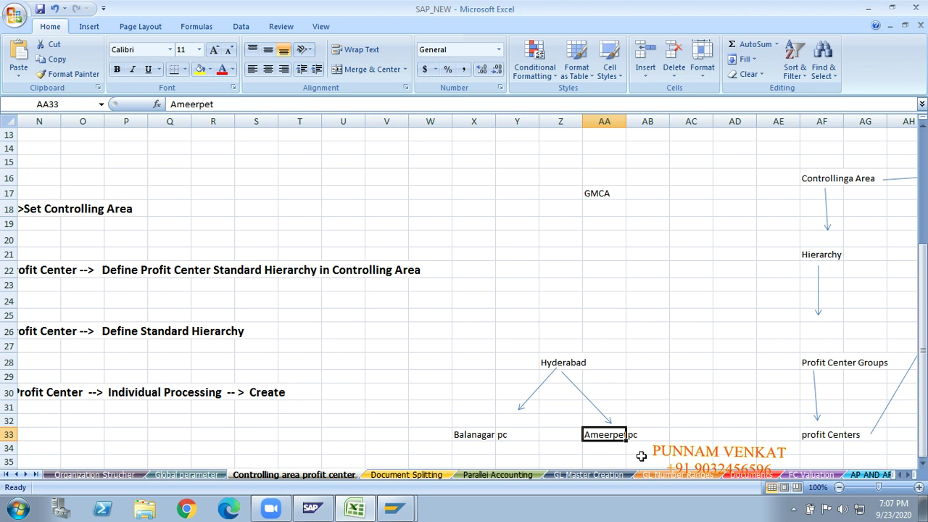
key(alt+Tab)
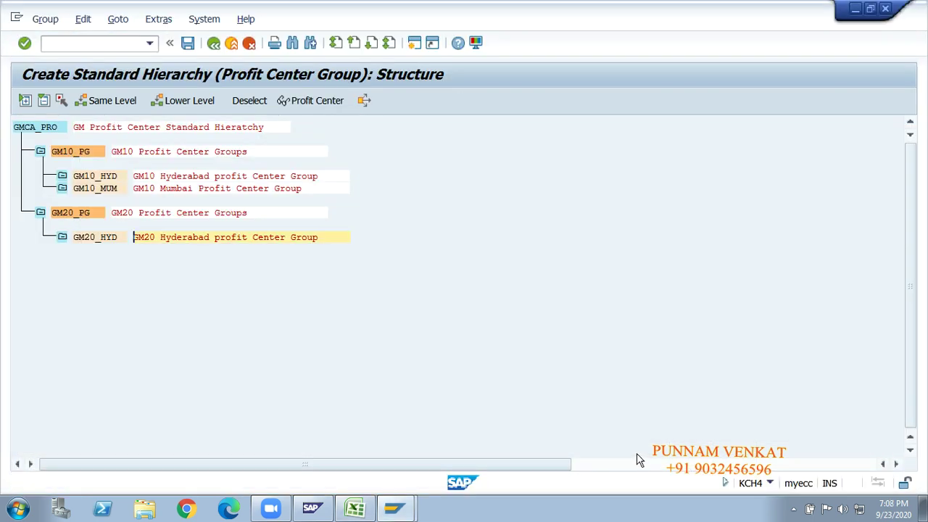
Save the hierarchy including GM20_HYD and return to the Display IMG tree.
click(188, 44)
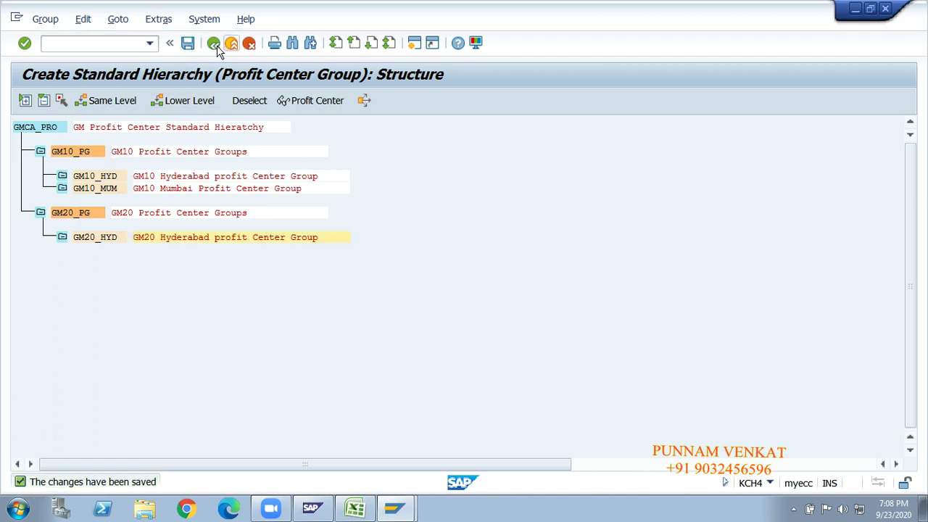
click(83, 188)
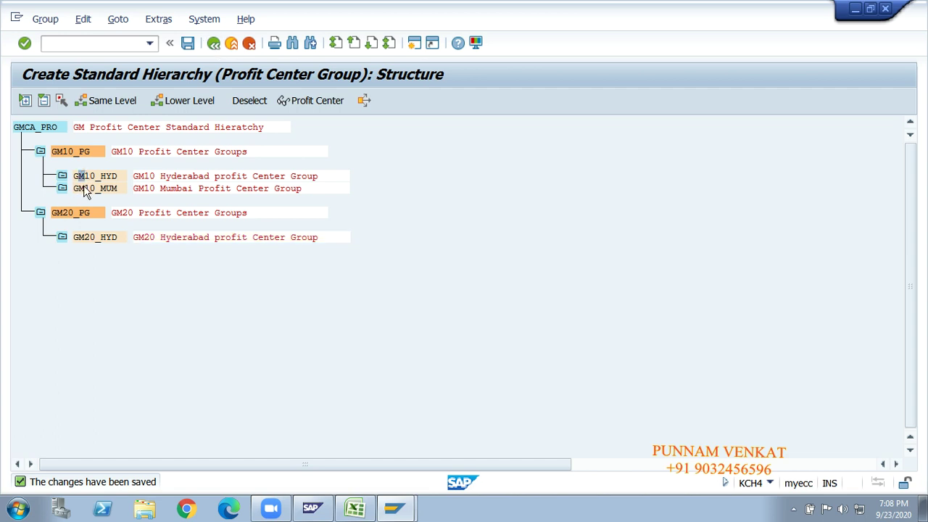
click(214, 45)
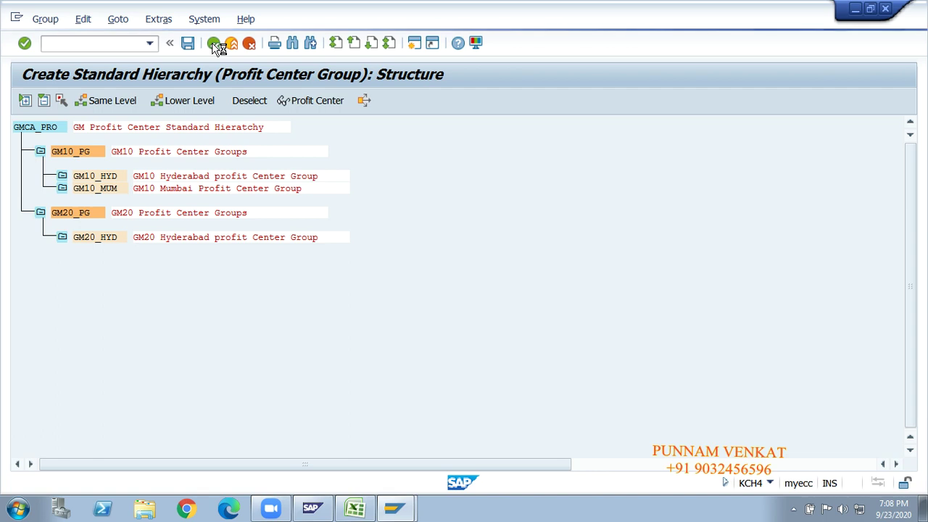
key(alt+Tab)
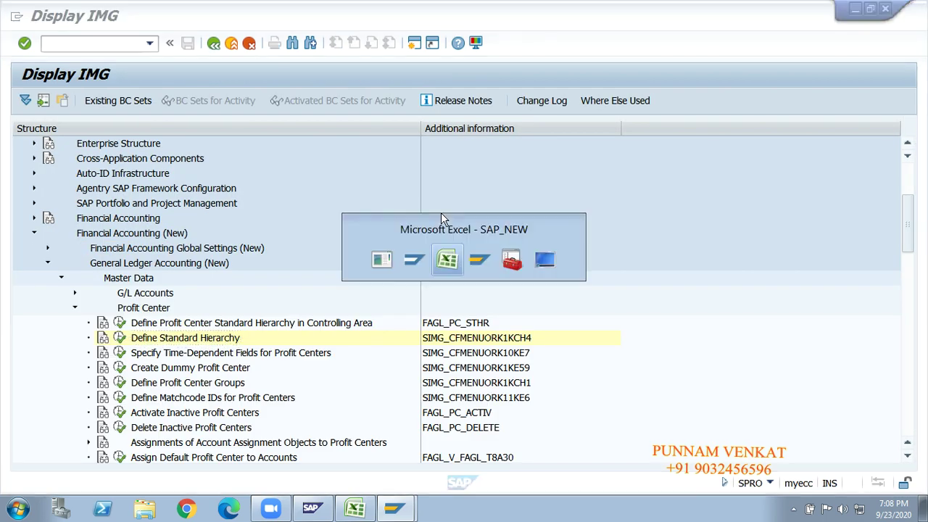
Review the notes' Controlling Area, Hierarchy, Profit Center Groups and Profit Centers entries.
click(553, 371)
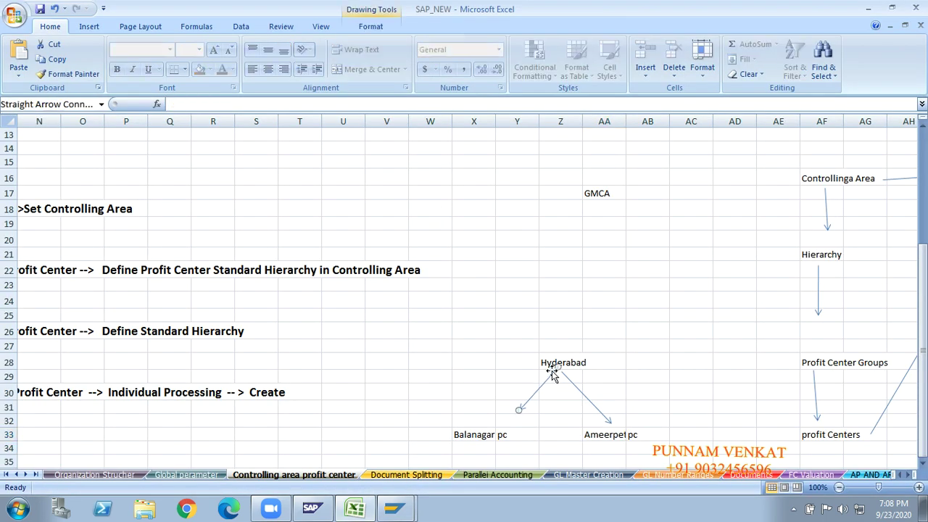
click(766, 332)
key(Right)
key(Right)
key(Right)
key(Right)
key(Right)
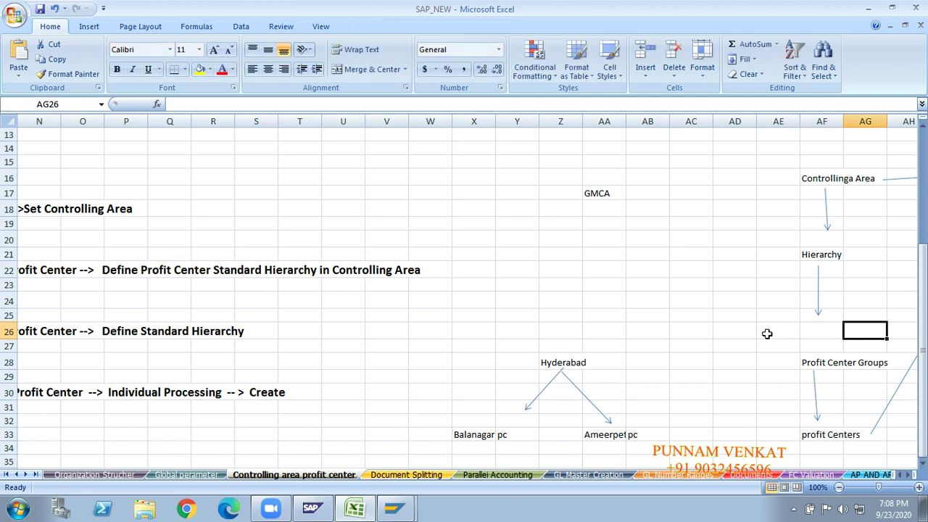
key(Right)
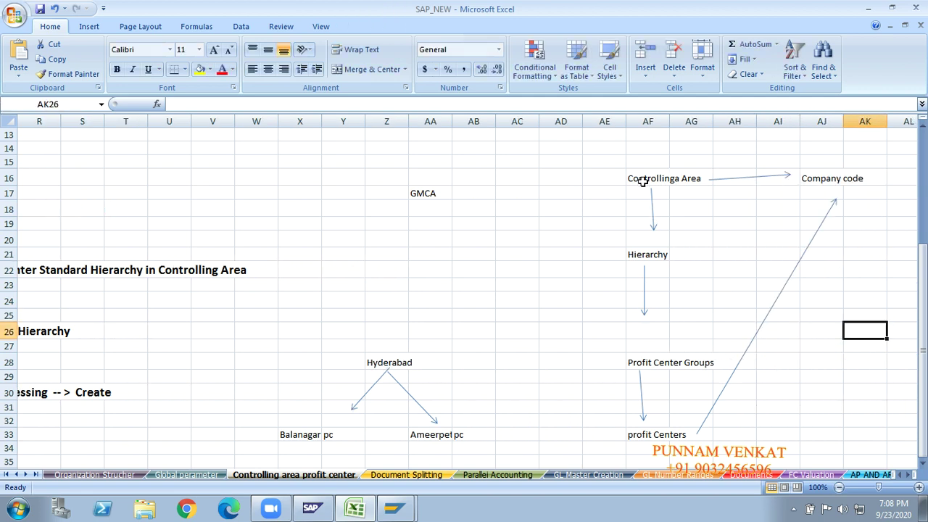
click(643, 180)
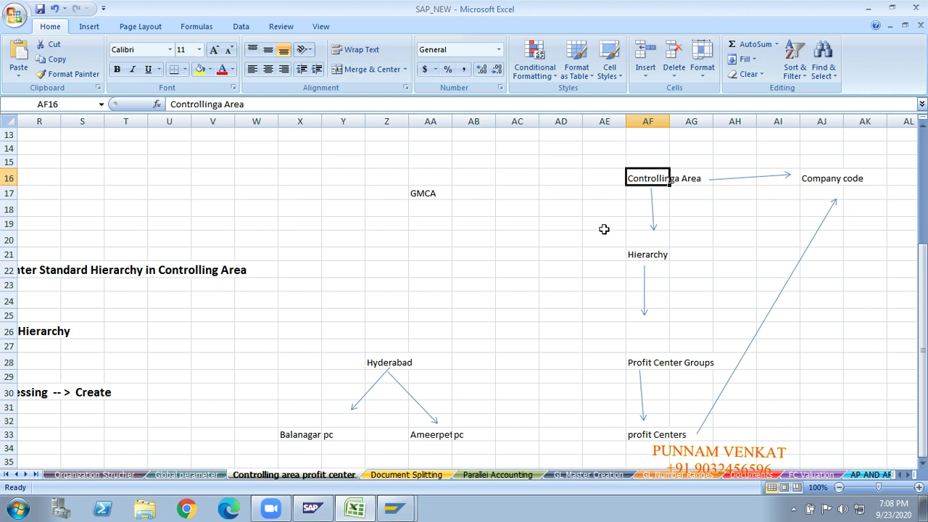
click(640, 255)
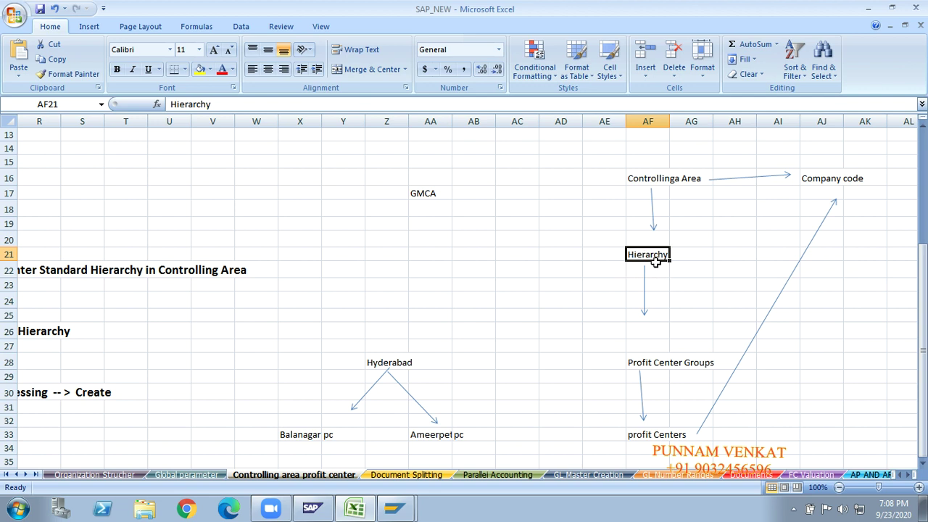
click(650, 365)
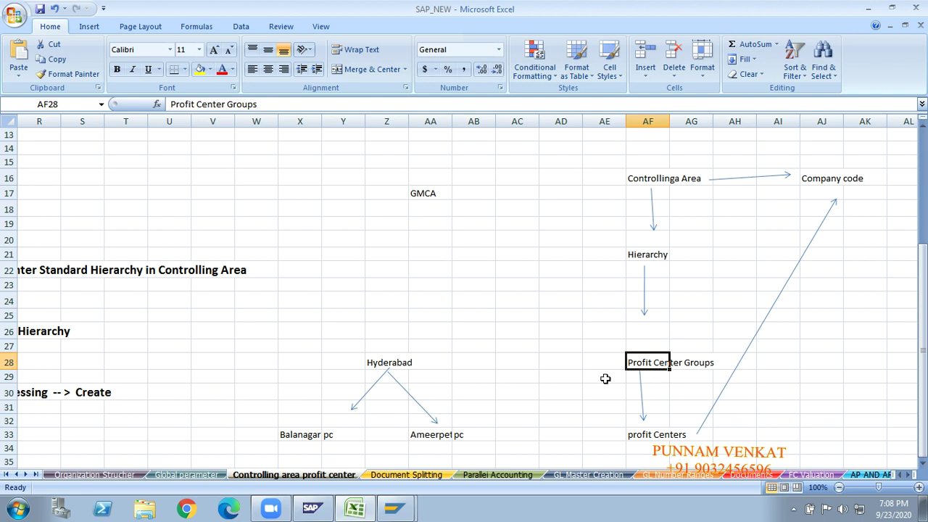
click(636, 436)
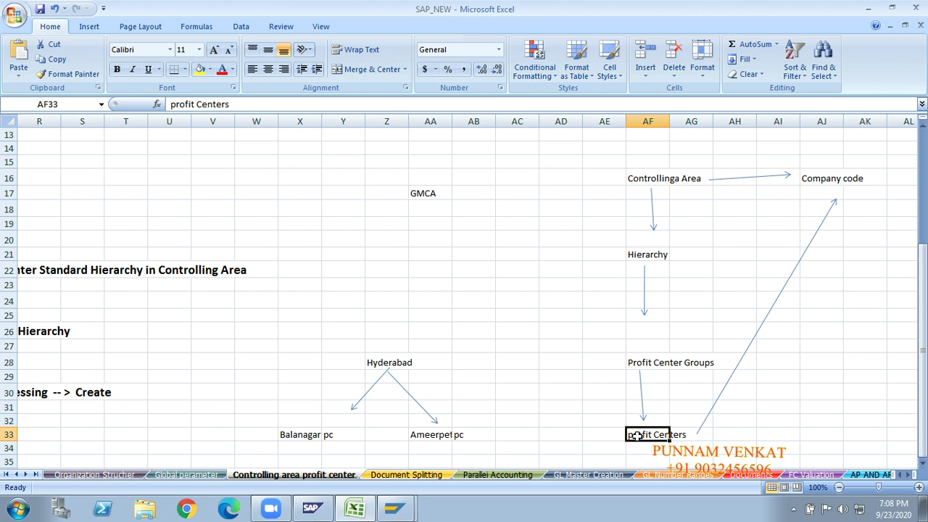
click(576, 432)
key(Left)
key(Left)
key(Left)
key(Left)
key(Left)
key(Left)
key(Left)
key(Left)
key(Left)
key(Left)
key(Left)
key(Left)
key(Left)
key(Left)
key(Left)
key(Left)
key(Left)
key(Left)
key(Left)
key(Left)
key(Left)
key(Left)
key(Left)
key(Left)
key(Left)
key(Left)
key(Left)
key(Left)
key(Left)
key(Up)
key(Up)
key(Up)
key(Up)
key(Up)
key(Right)
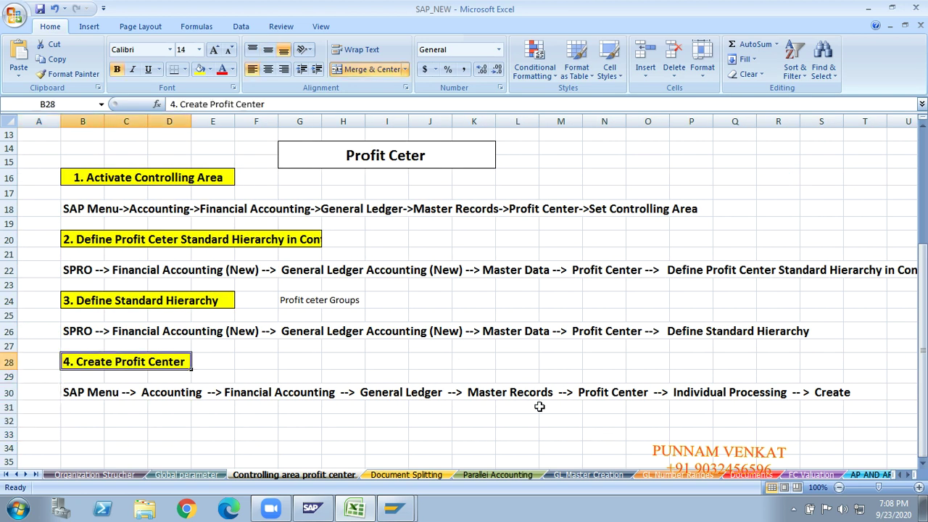
Bring row 28 '4. Create Profit Center' into view, select it, and return to SAP.
scroll(924, 348, up, 3)
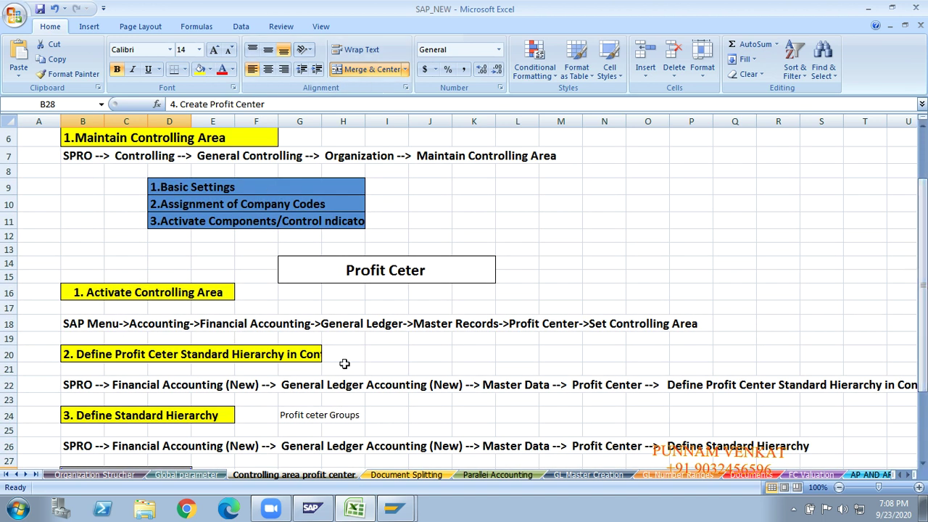
drag(924, 266, 924, 322)
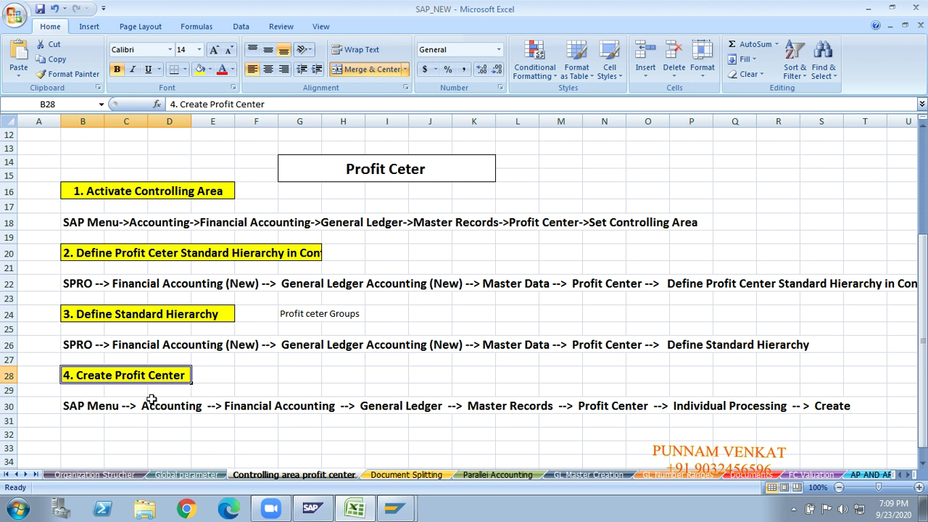
click(210, 373)
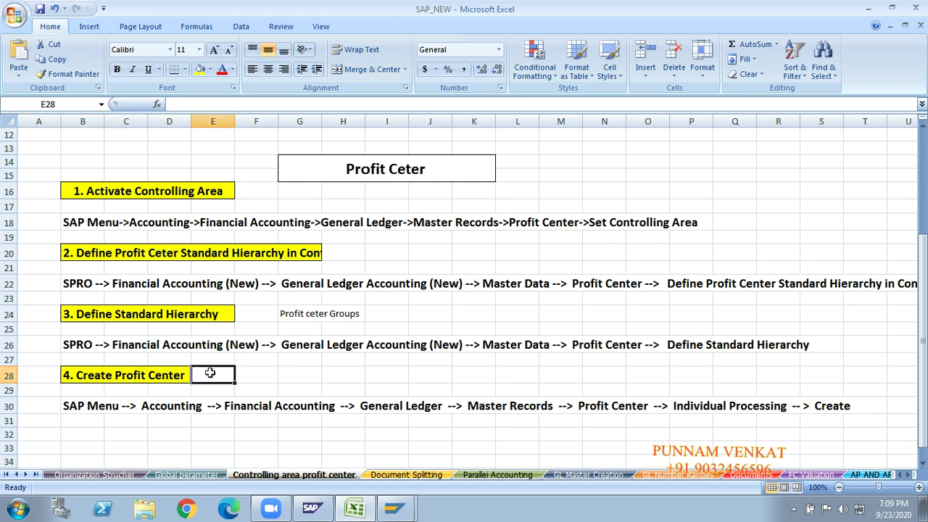
click(133, 444)
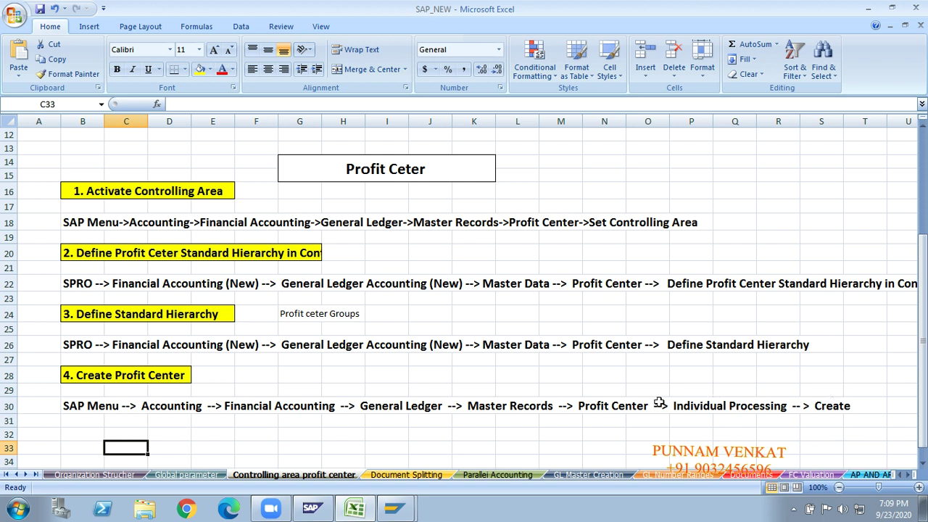
click(420, 391)
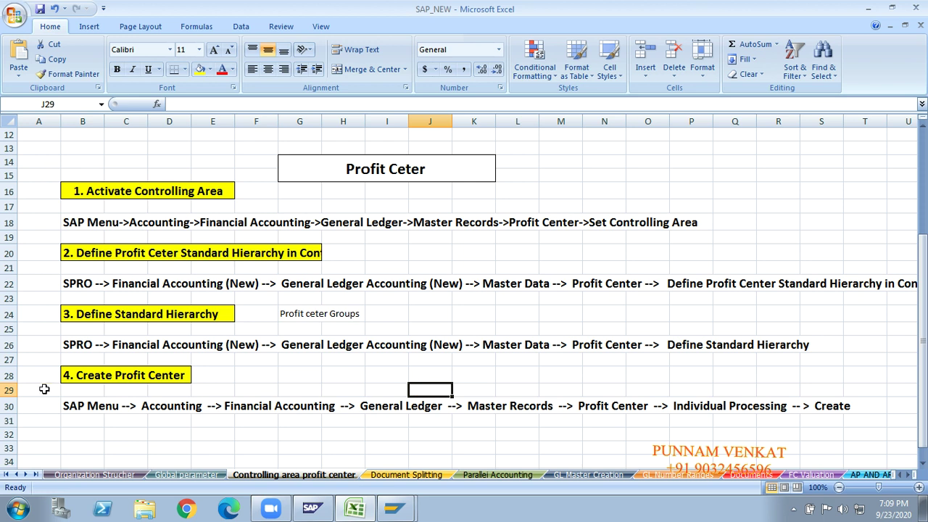
click(9, 376)
click(134, 446)
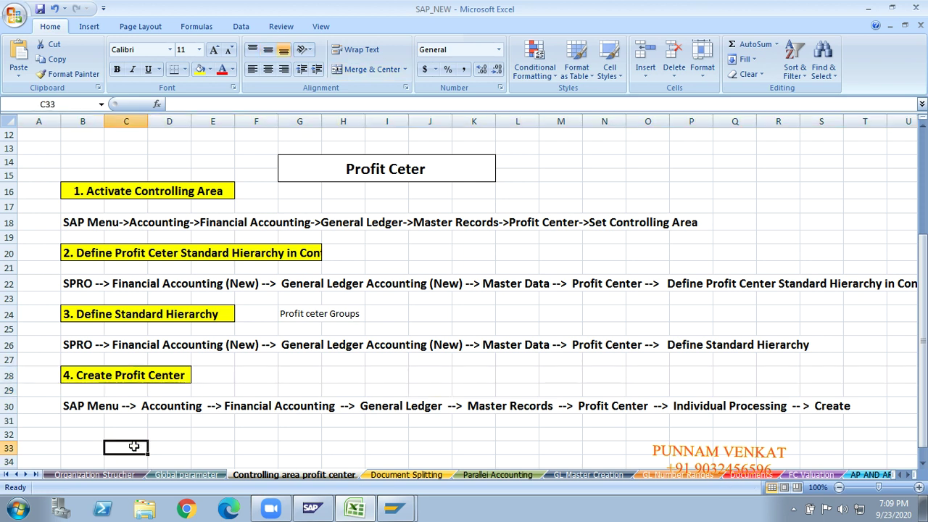
key(alt+Tab)
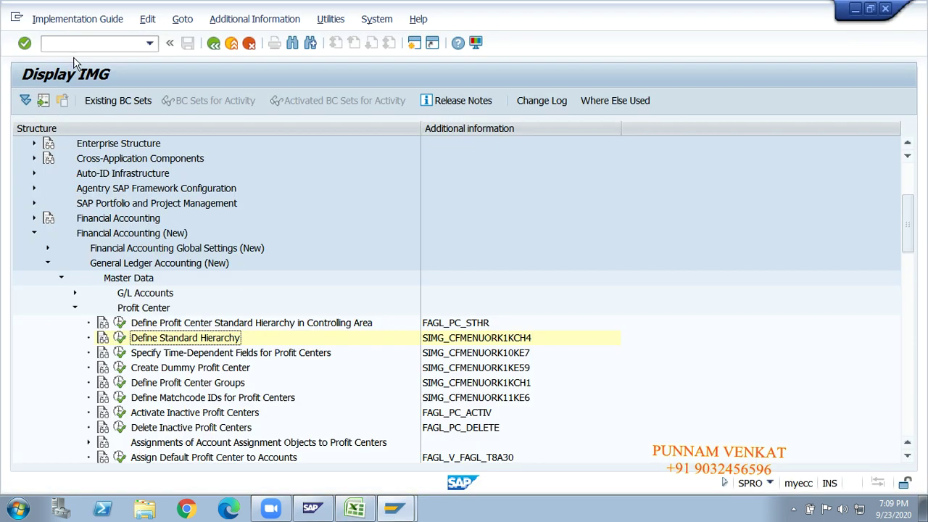
Leave the IMG screen for SAP Easy Access using the /n command.
click(76, 46)
text(/n)
key(Return)
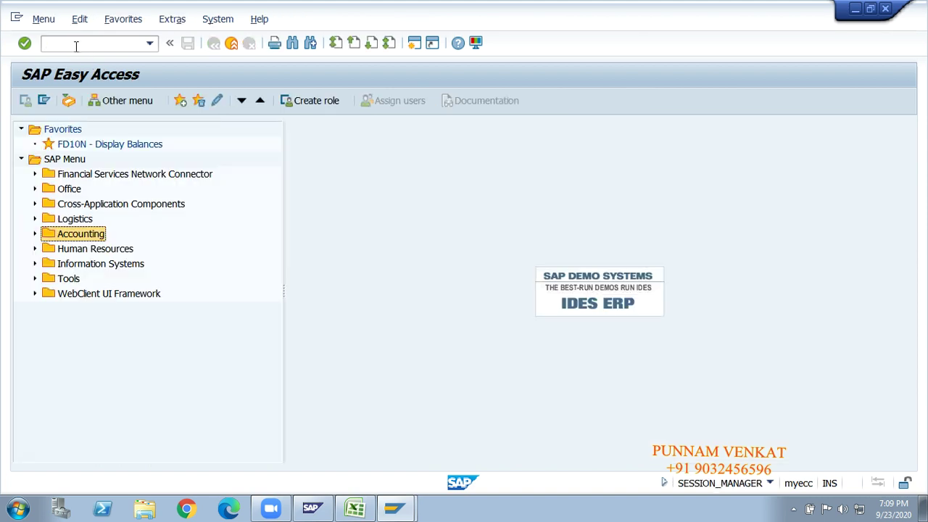
Expand Accounting > Financial Accounting > General Ledger > Master Records > Profit Center > Individual Processing and select KE51.
click(67, 162)
key(Down)
key(Down)
key(Down)
key(Down)
key(Down)
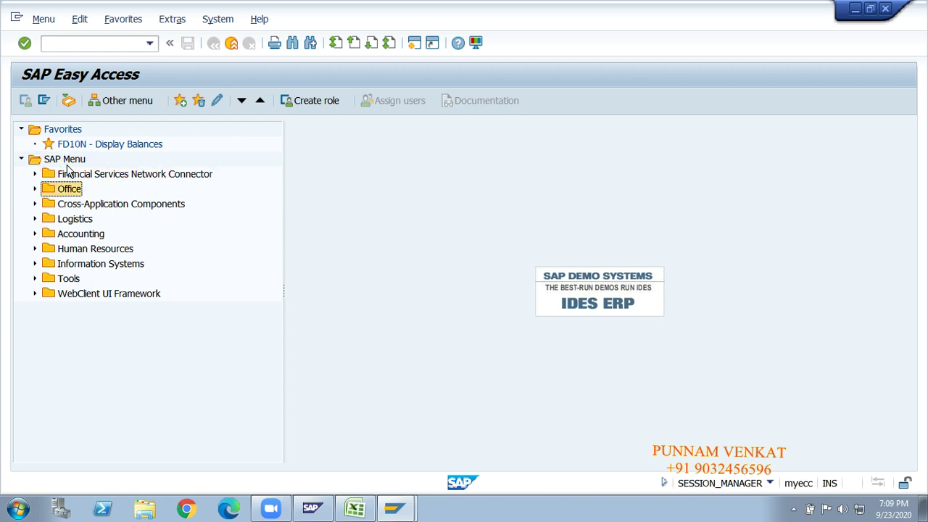
key(Right)
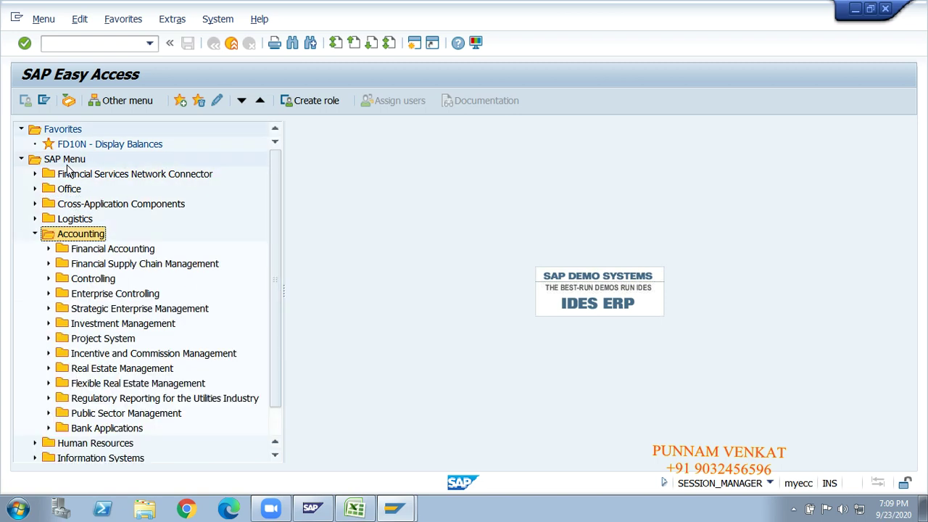
key(Down)
key(Right)
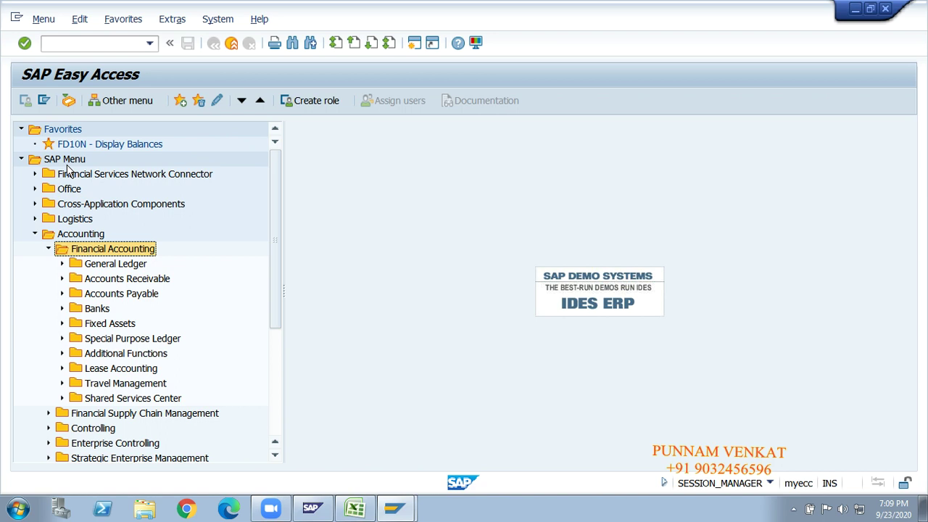
key(Down)
key(Right)
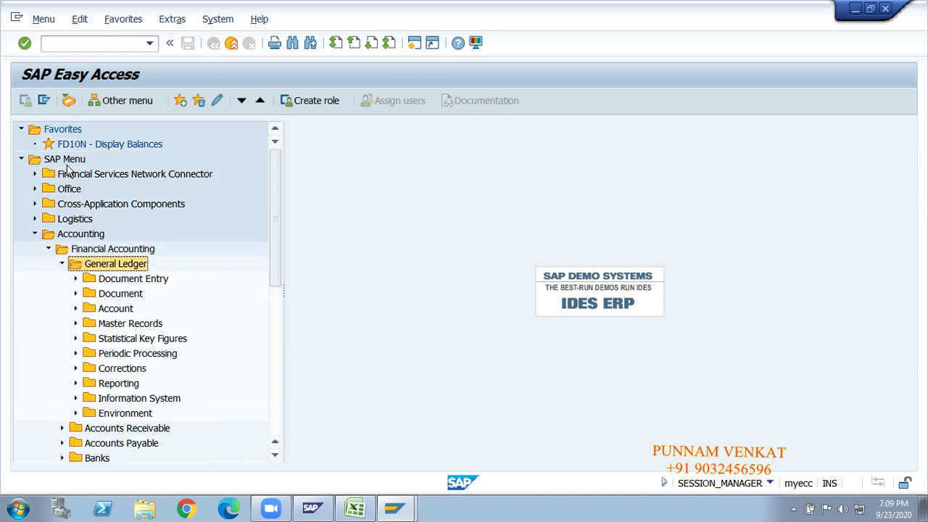
key(Down)
key(Down)
key(Down)
key(Down)
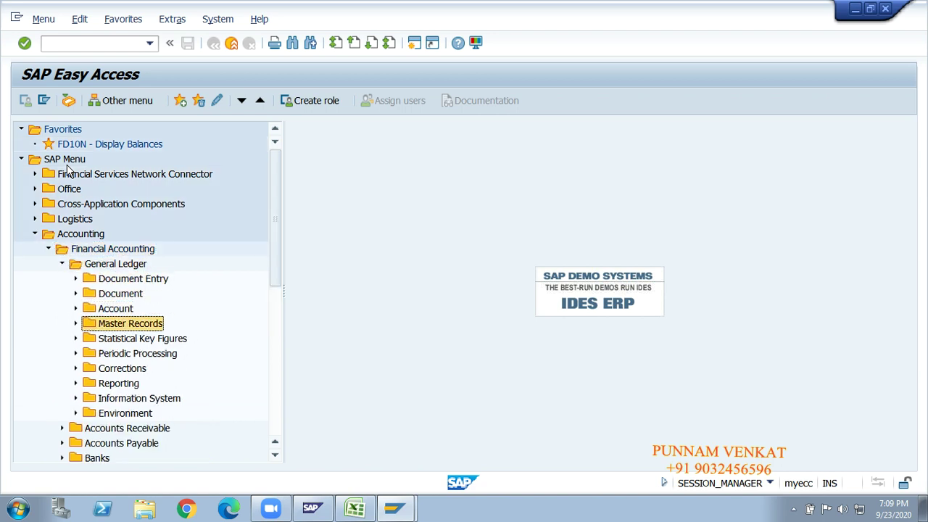
key(Right)
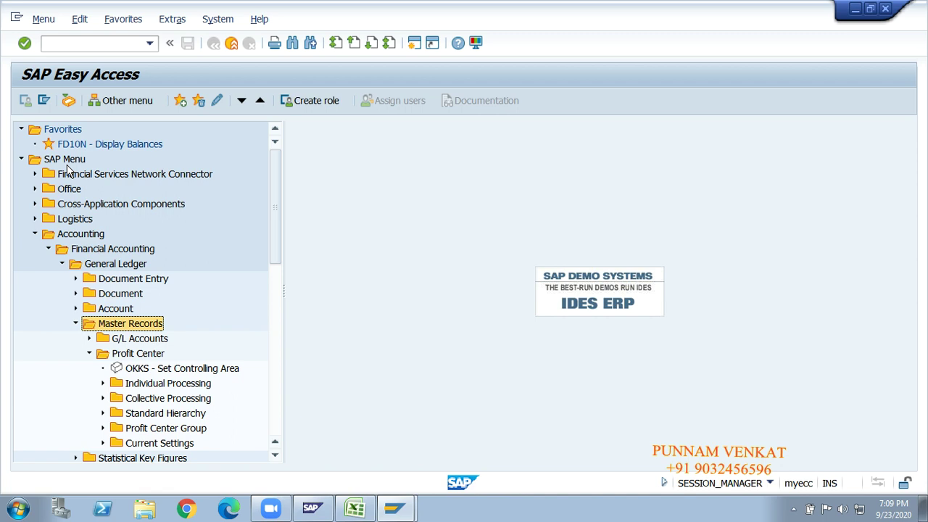
key(Down)
key(Down)
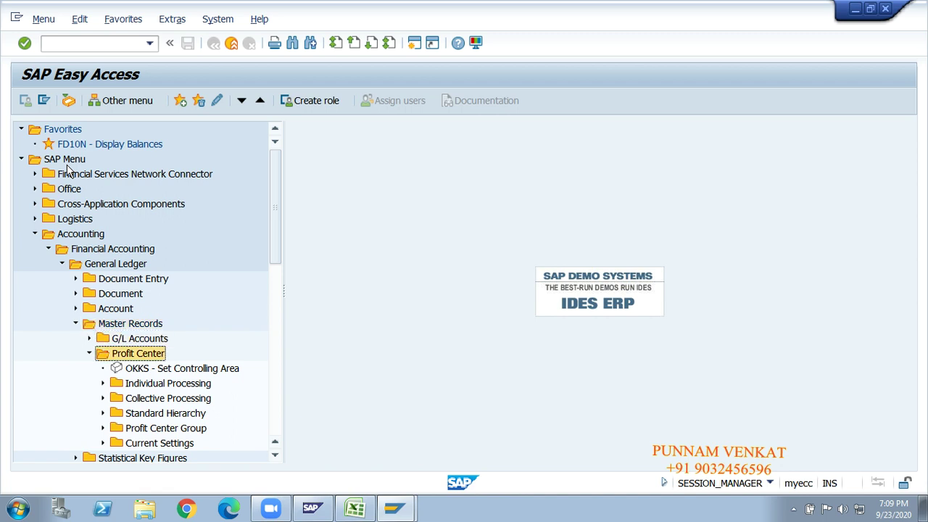
key(Down)
key(Down)
key(Right)
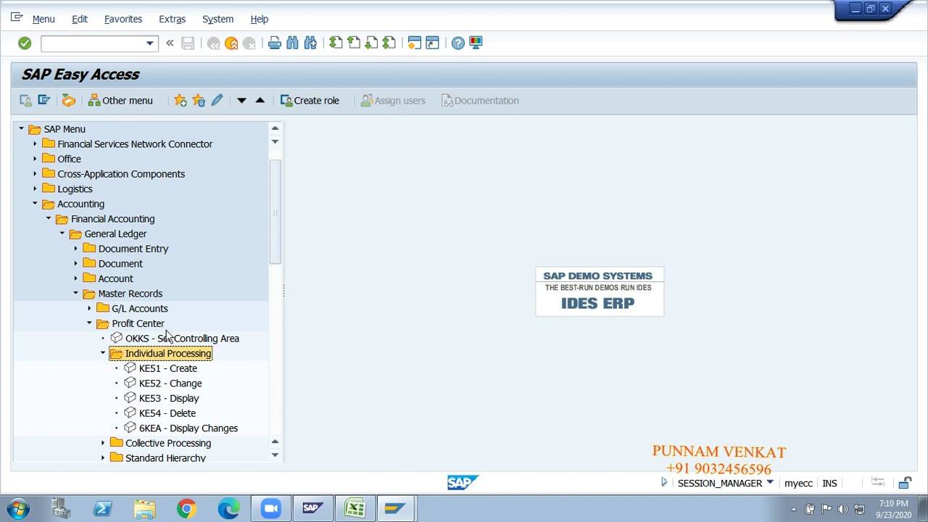
click(153, 371)
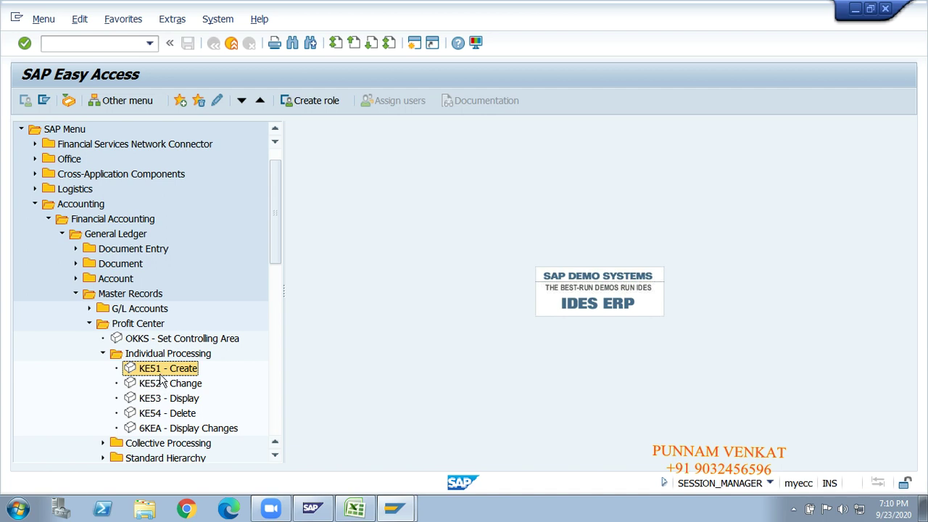
Run KE51 and enter profit center GM100 to open its master data in controlling area GMCA.
double_click(150, 372)
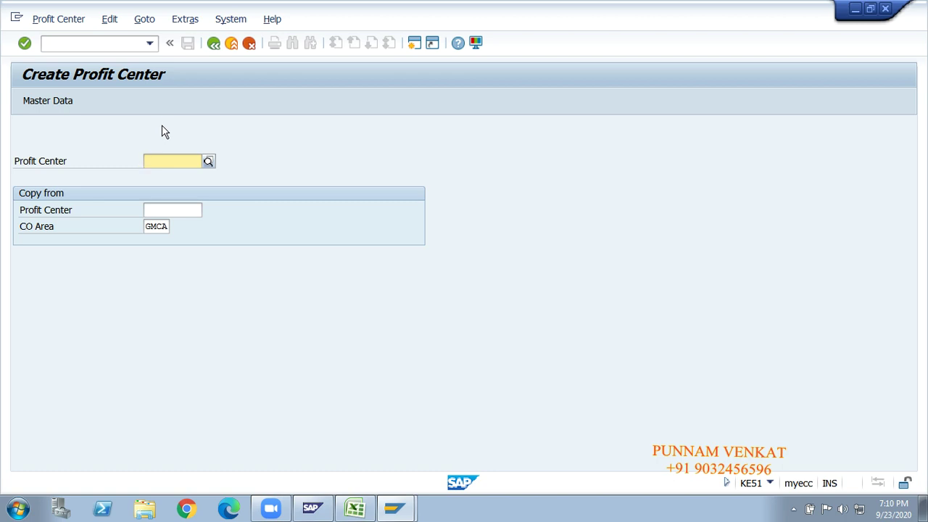
text(gm)
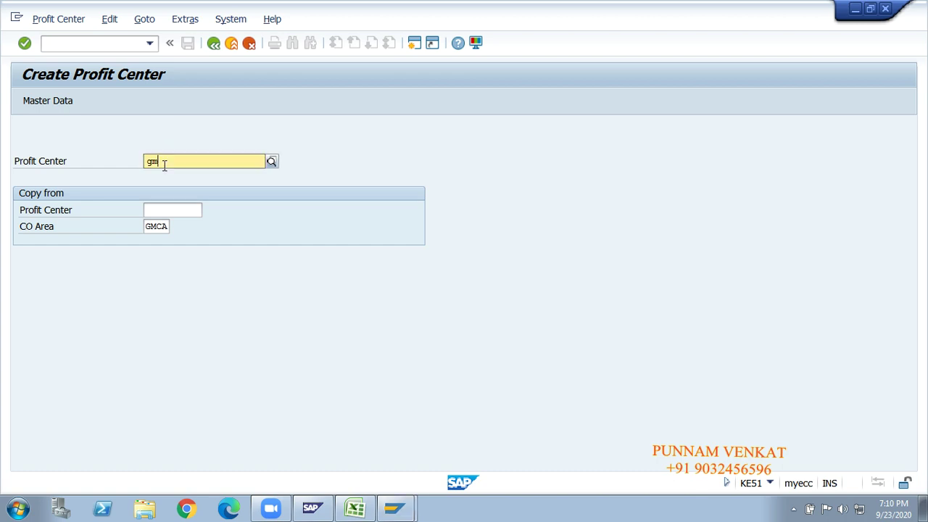
key(BackSpace)
key(BackSpace)
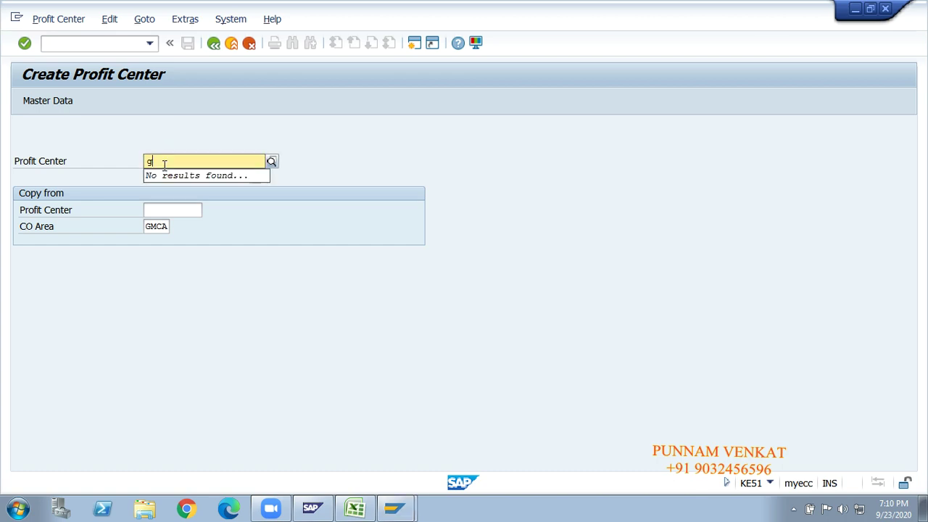
text(GM)
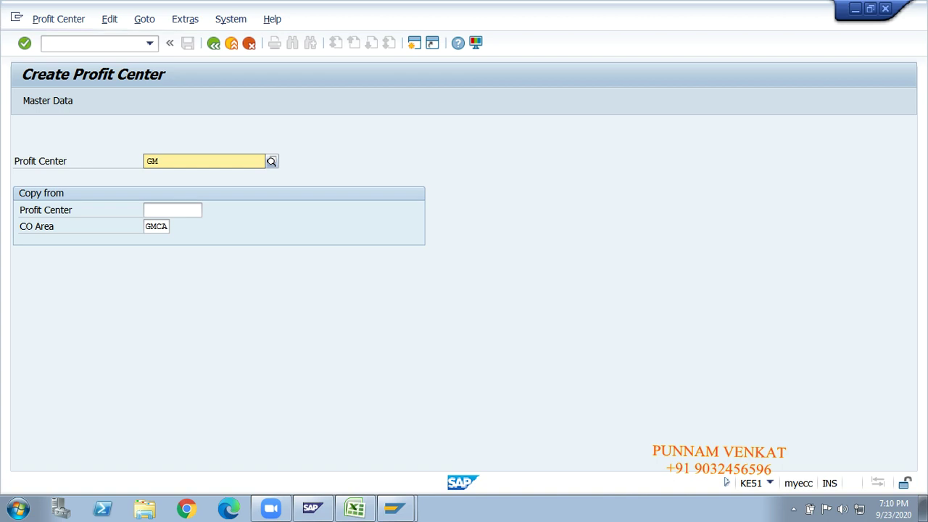
text(100)
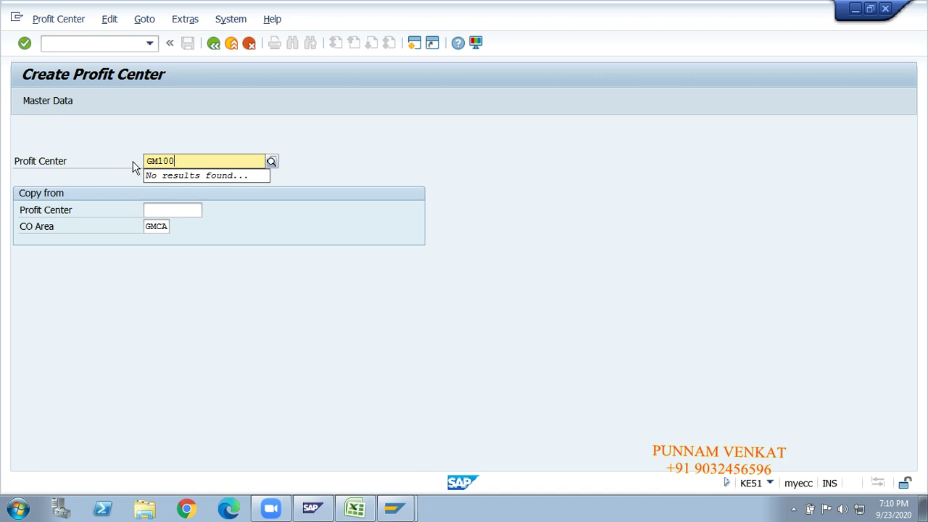
key(Return)
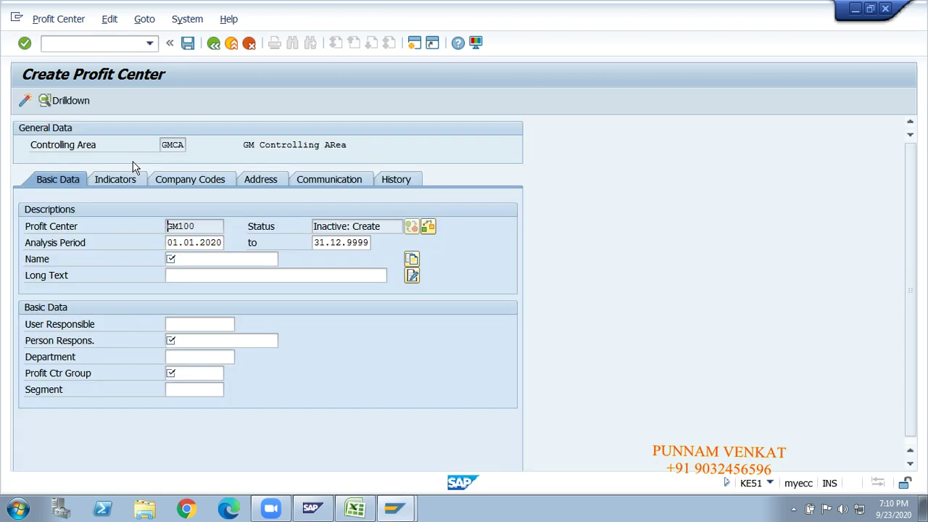
click(186, 258)
Enter name 'Amt Profit Center' and long text 'Ameerpet profit Center' for GM100.
text(ame)
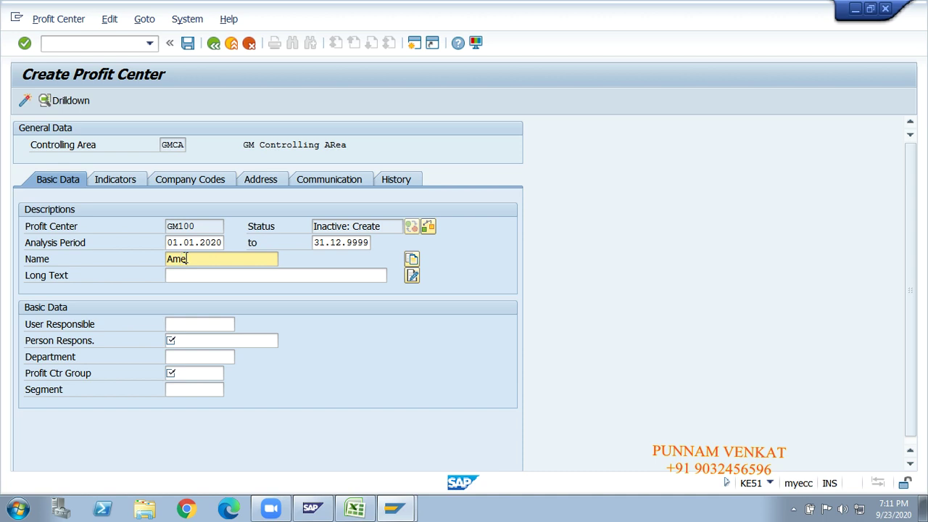
key(BackSpace)
text(t pro)
key(BackSpace)
text(Profit Center)
click(194, 273)
text(Ameerpet)
text(rofit C)
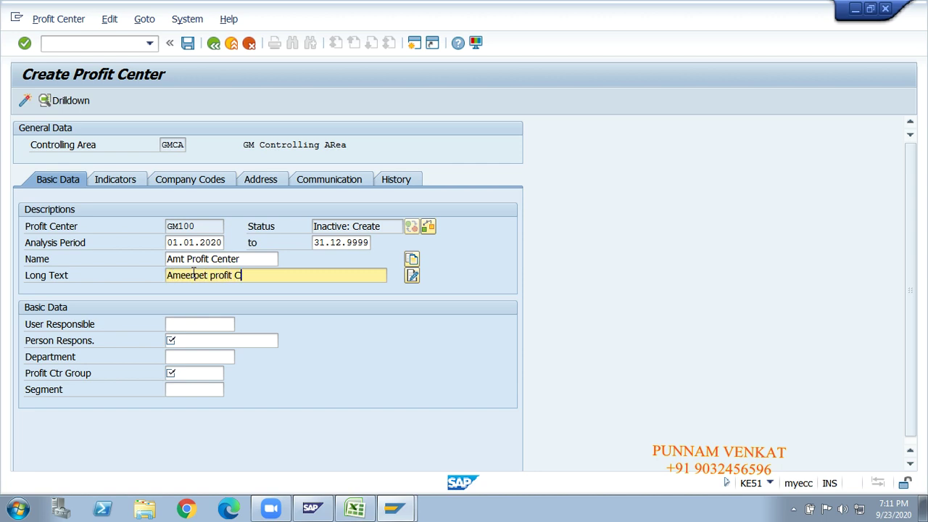
text(enter)
Fill in the person responsible's name and set the department to FIN.
click(180, 328)
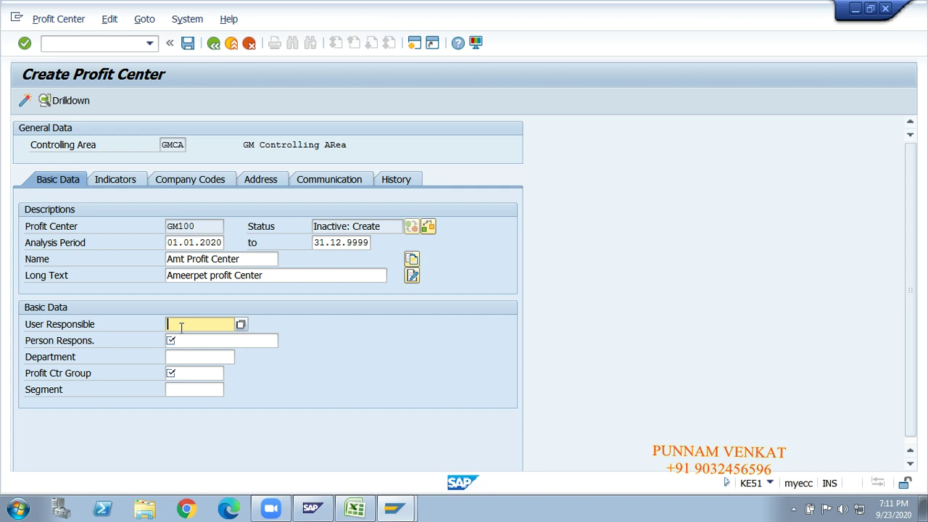
click(181, 341)
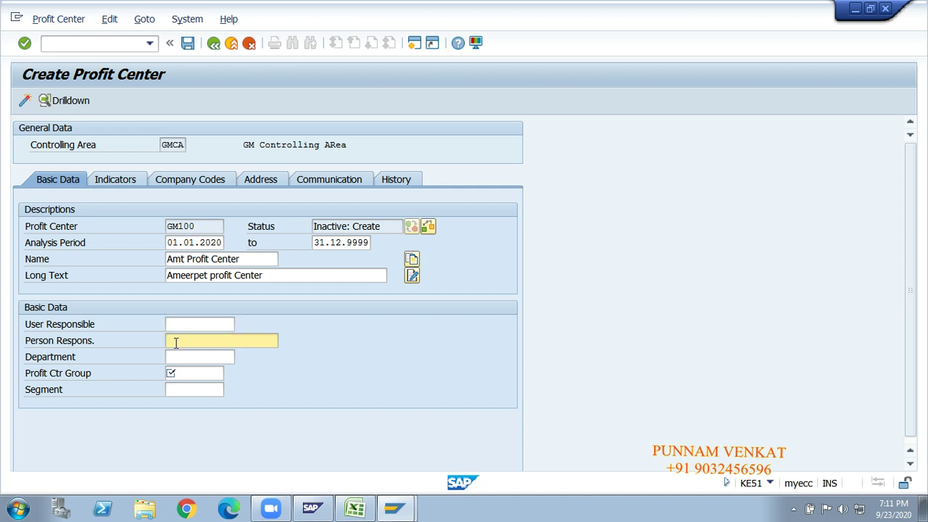
text(Mr.Vishnu)
click(174, 356)
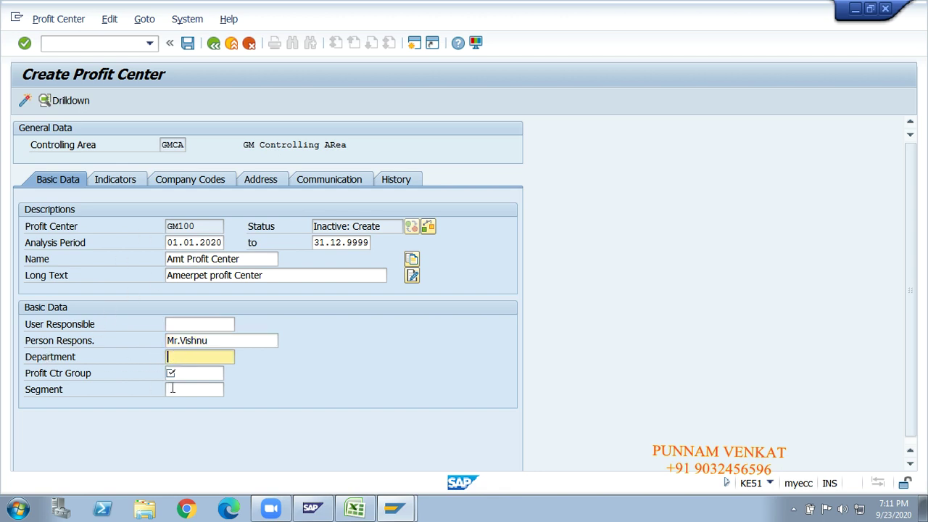
text(FIN)
click(182, 373)
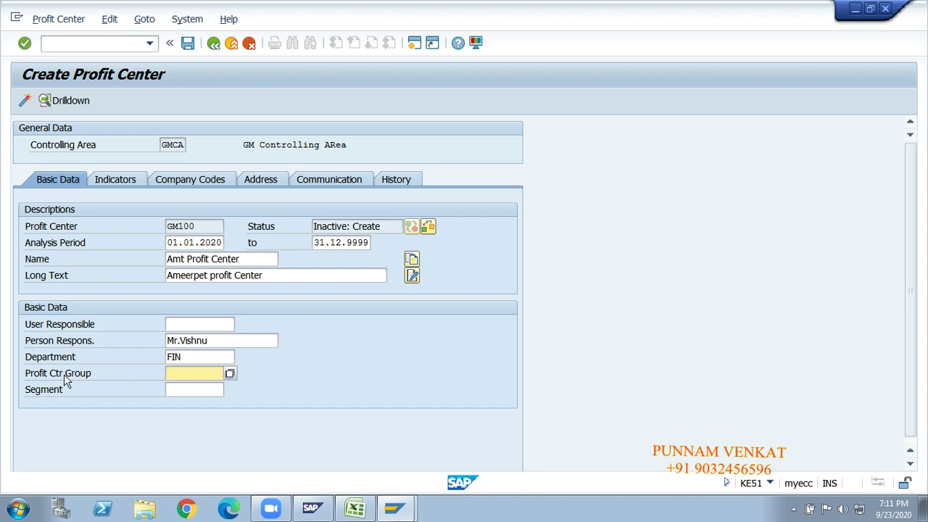
Browse the six profit center groups and assign GM10_HYD to GM100.
click(231, 374)
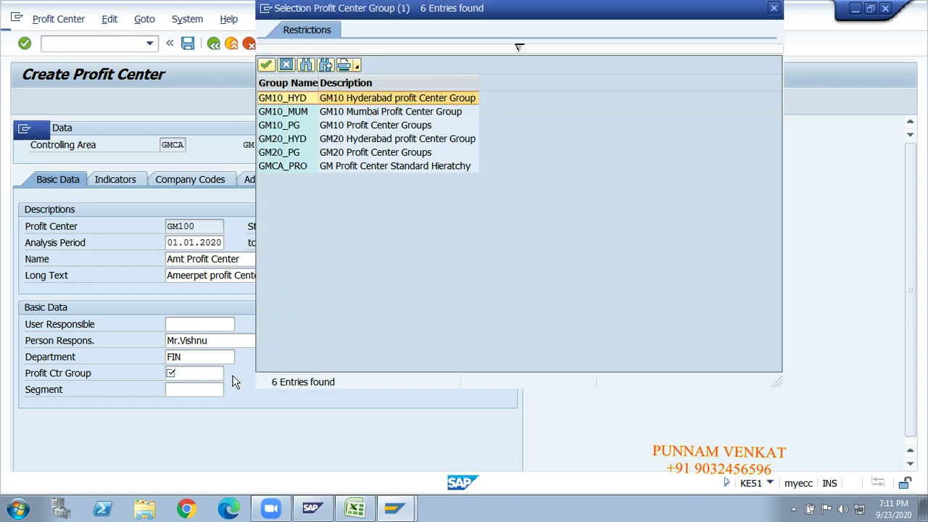
click(347, 115)
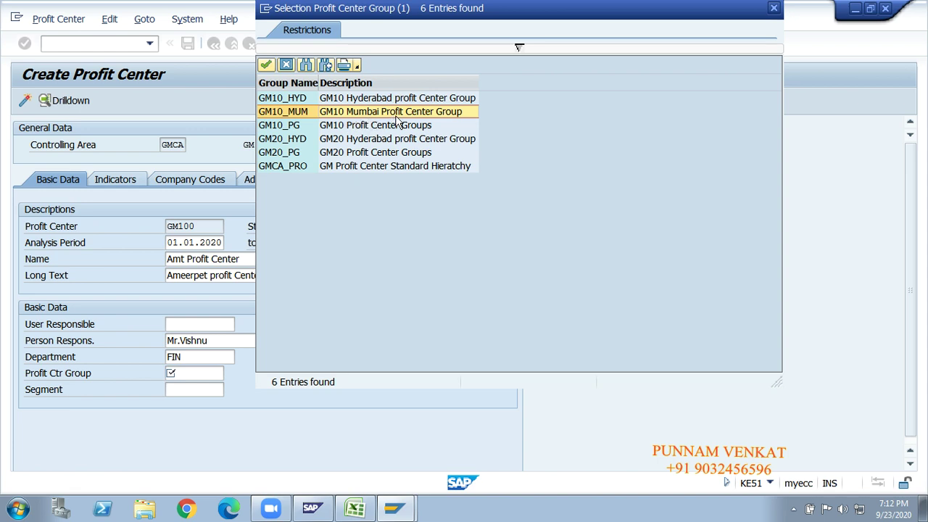
click(343, 127)
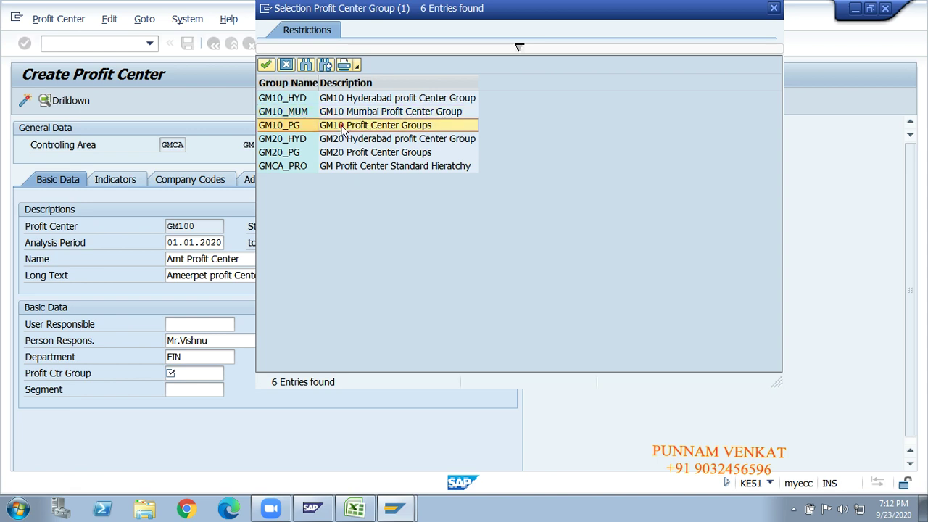
click(350, 139)
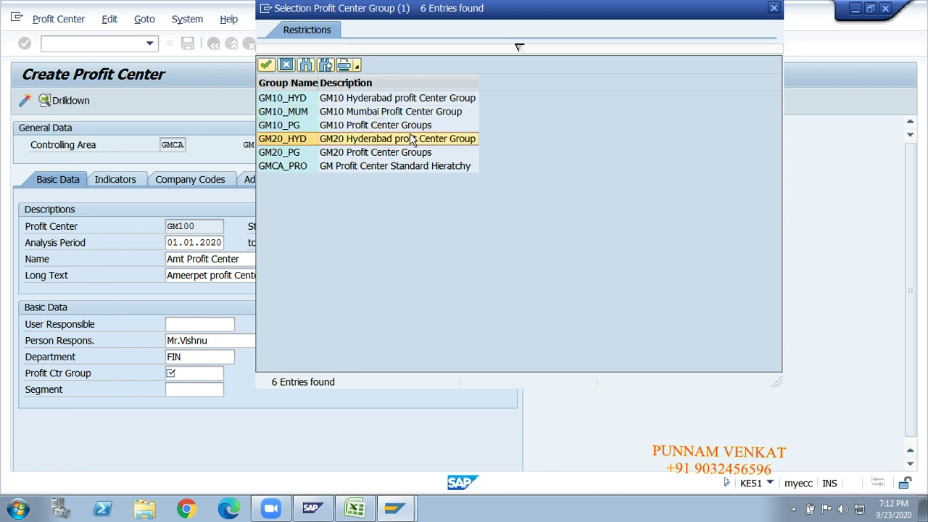
click(400, 153)
click(394, 166)
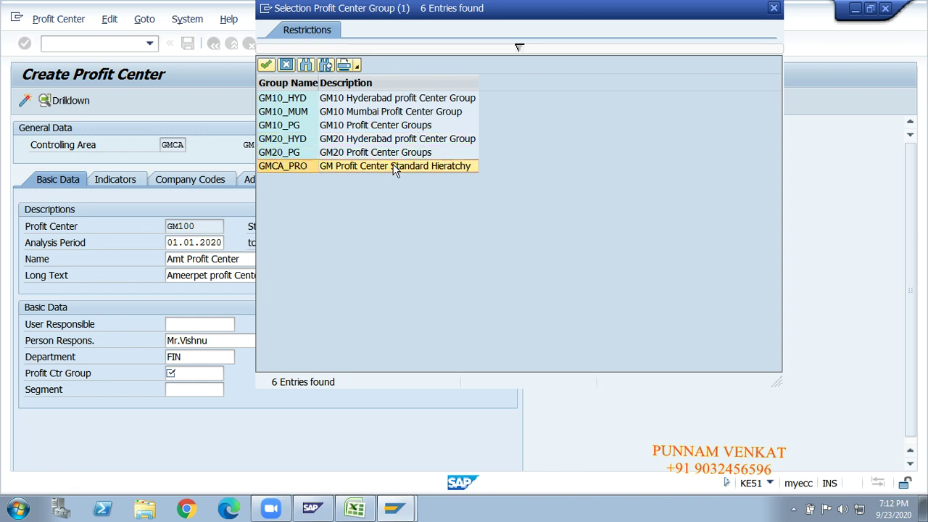
key(Up)
key(Up)
key(Up)
key(Up)
key(Up)
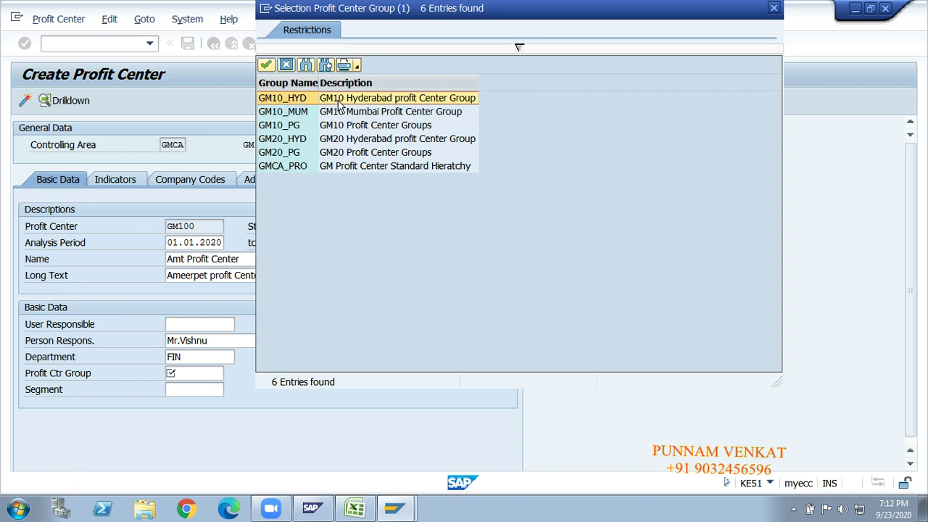
double_click(392, 99)
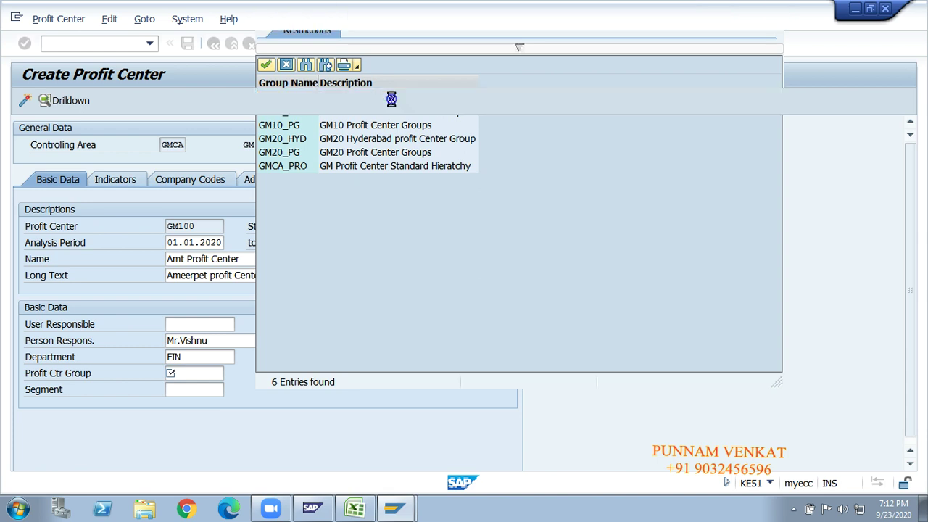
click(181, 391)
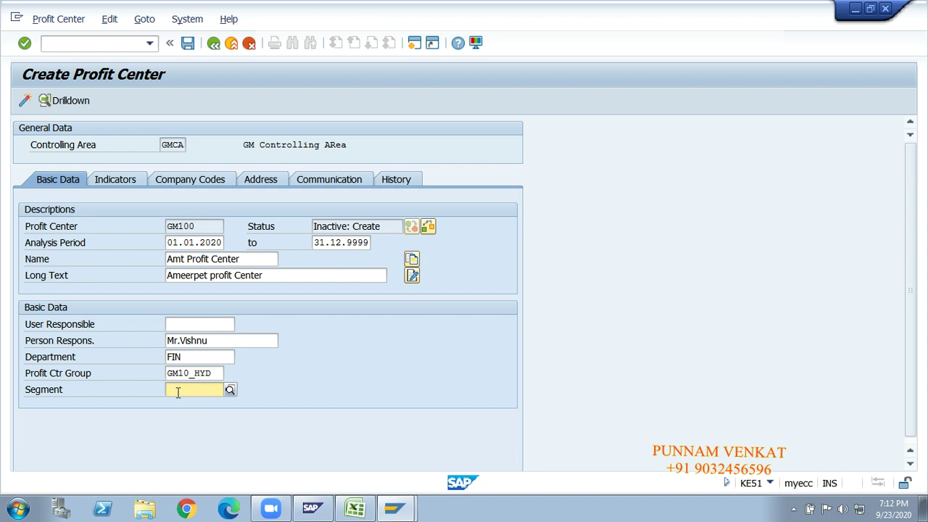
Choose segment GMPP from the segment list and validate the group and segment entries.
click(230, 389)
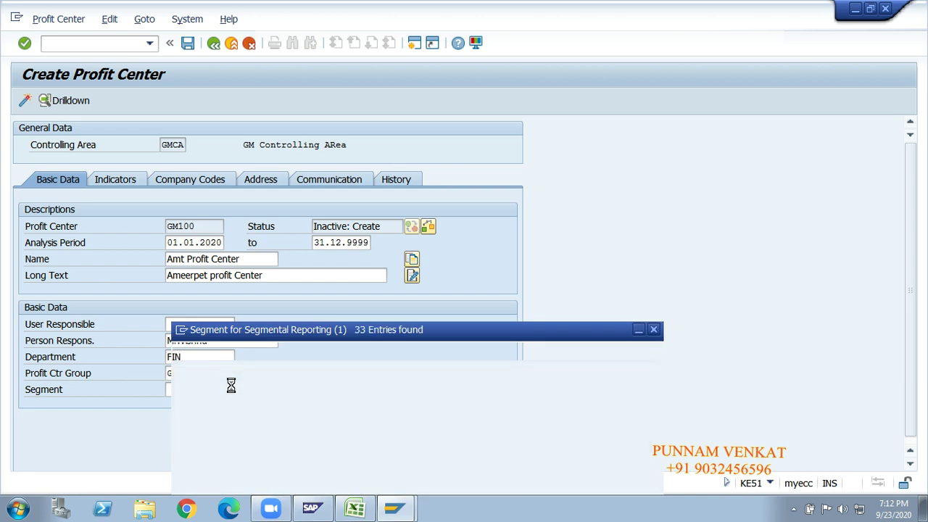
click(191, 382)
click(203, 397)
click(200, 409)
click(199, 423)
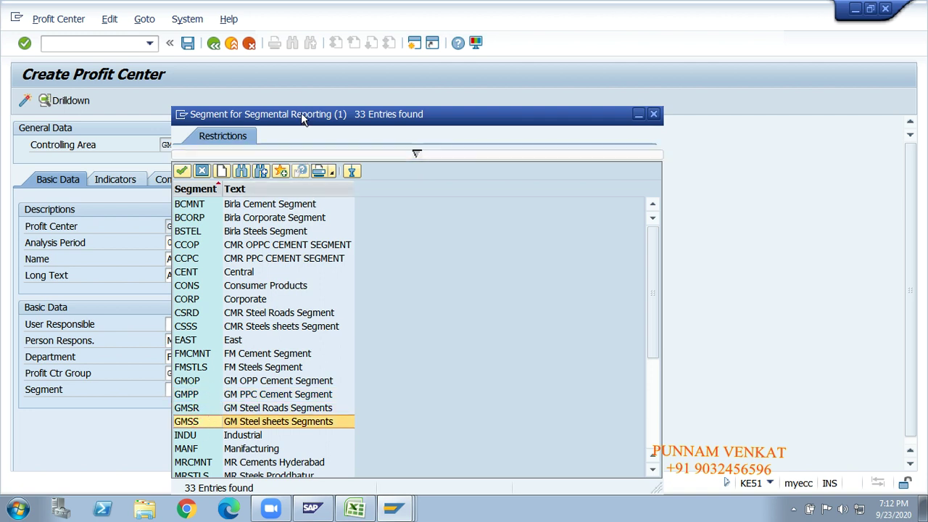
drag(301, 114, 434, 83)
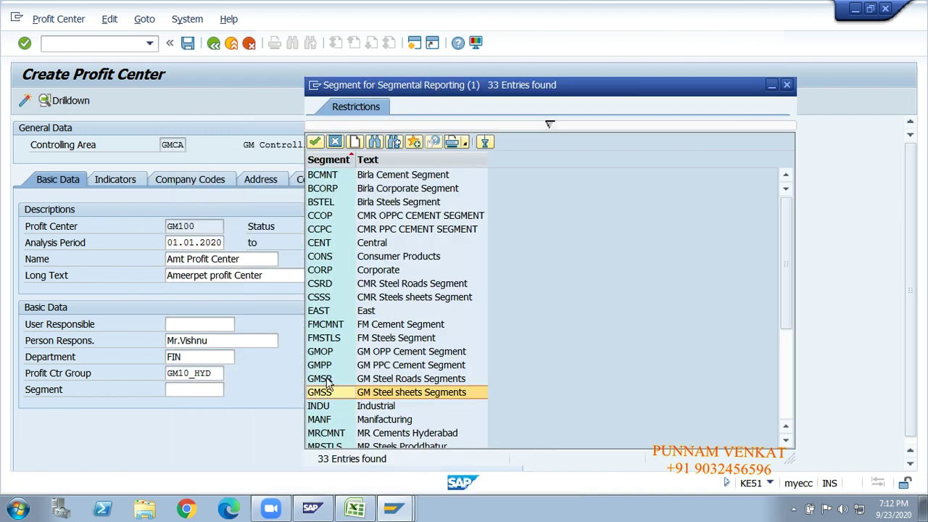
click(343, 367)
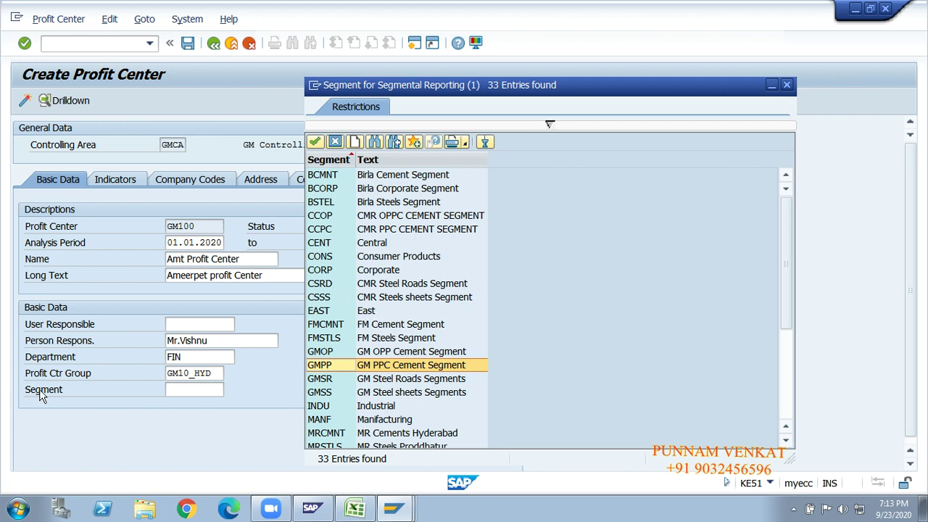
double_click(320, 365)
click(217, 392)
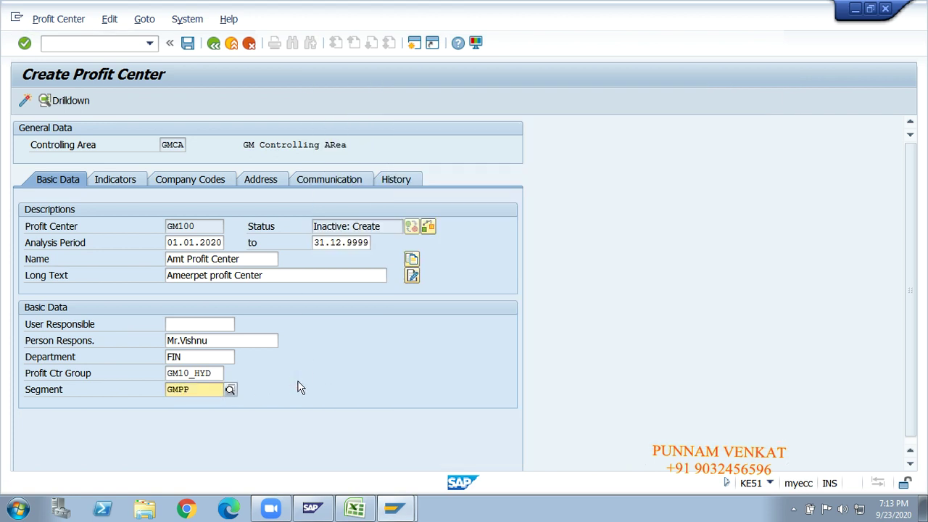
key(Return)
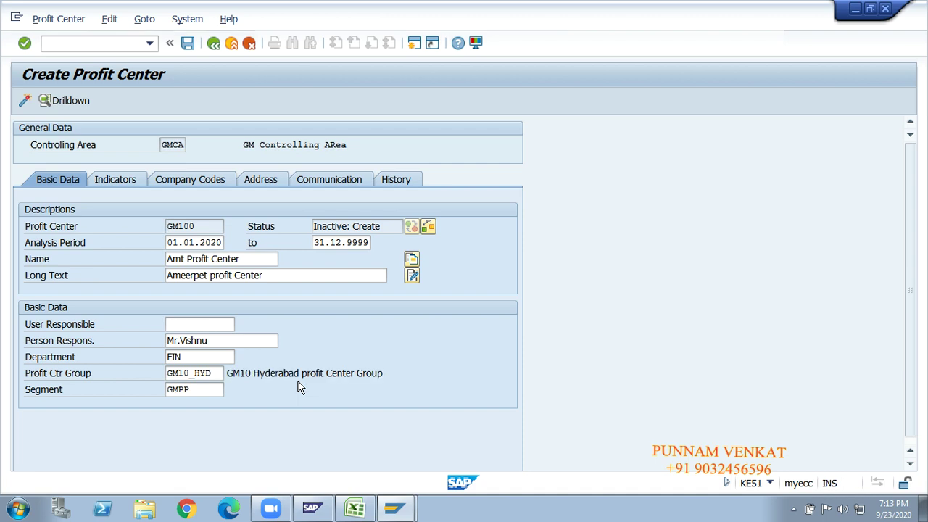
Save GM100 in inactive status, return to the initial screen and clear the Profit Center field.
click(188, 42)
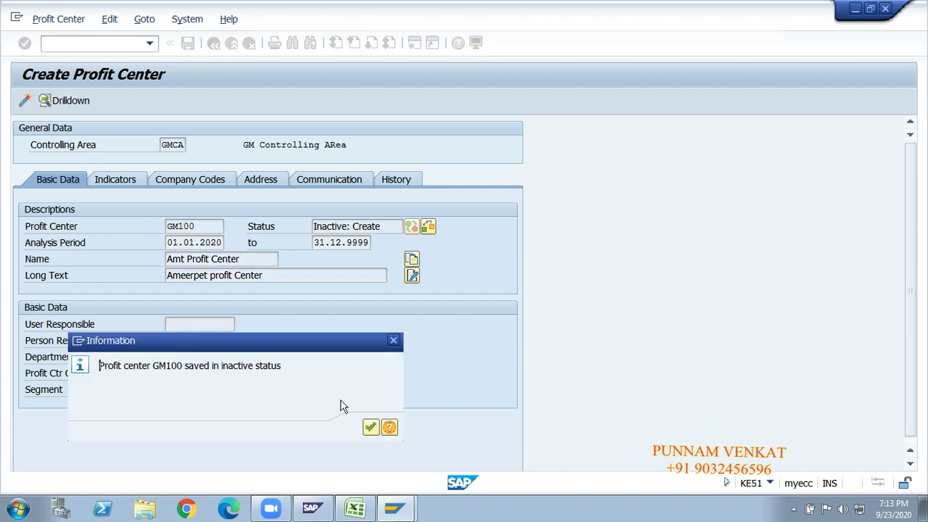
click(371, 428)
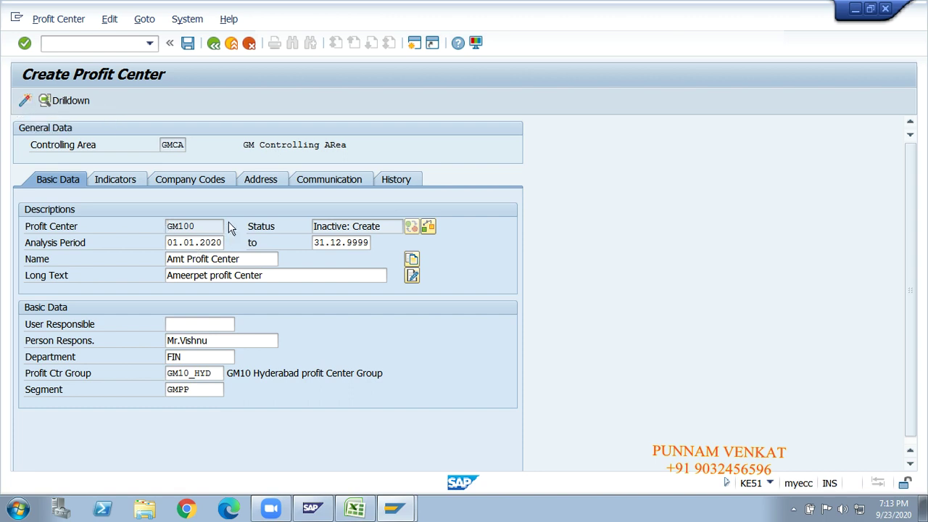
drag(200, 226, 162, 228)
click(162, 229)
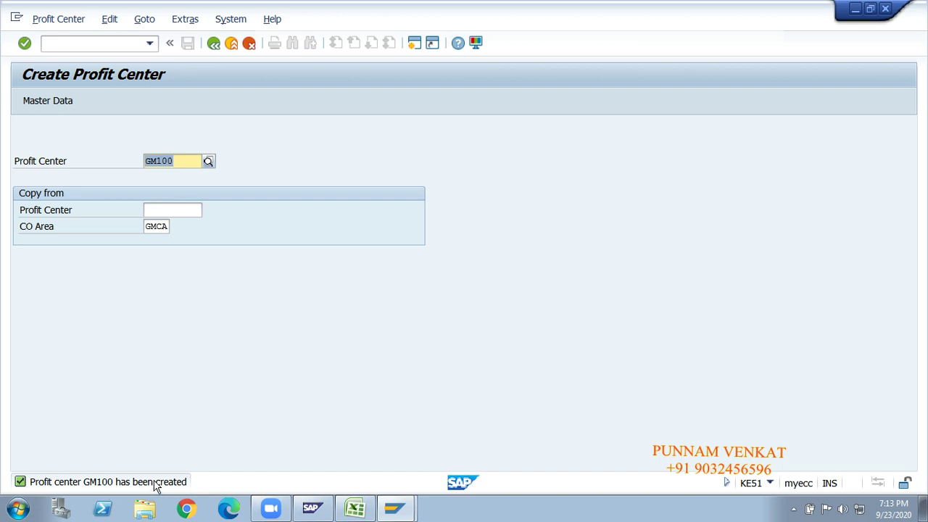
key(BackSpace)
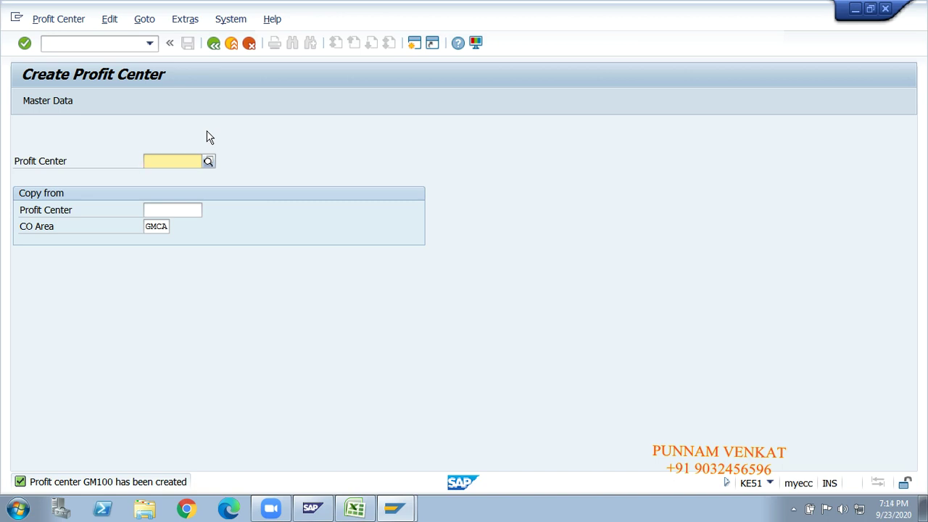
Start profit center GM200 with name 'BAL Profit Center' and long text 'Balanagar Profit Center'.
text(GM200)
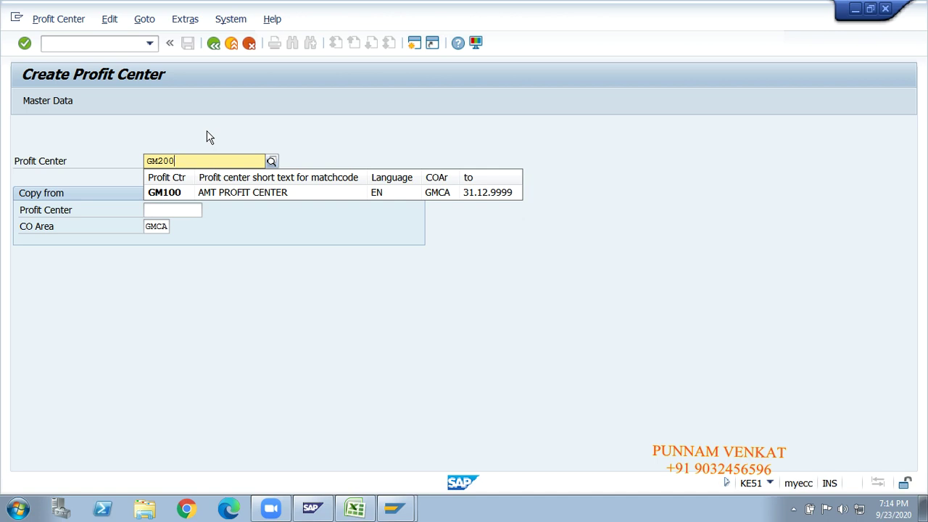
key(Return)
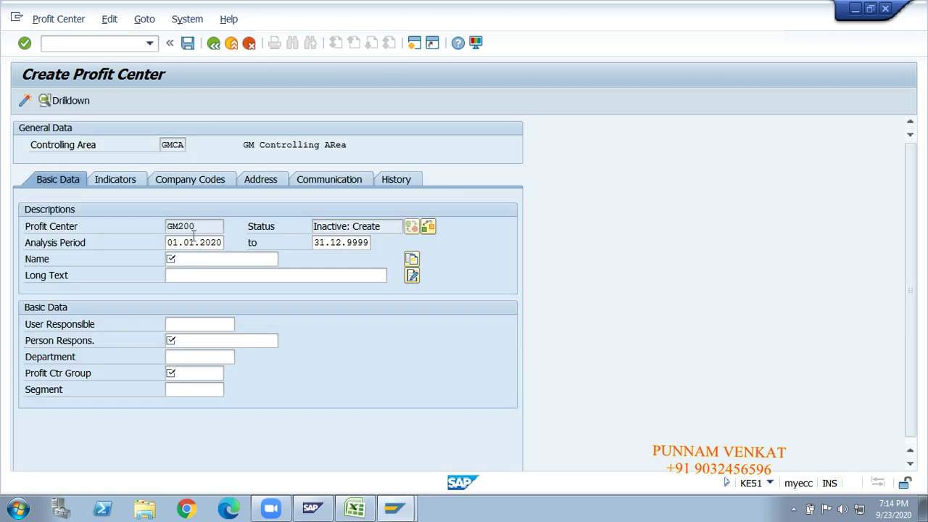
click(184, 261)
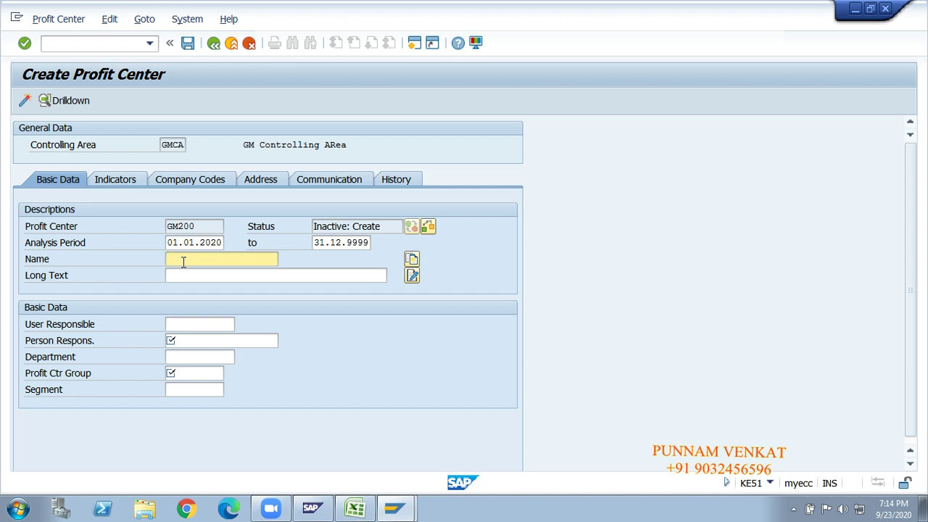
text(BAL Profit Center)
key(Return)
click(189, 283)
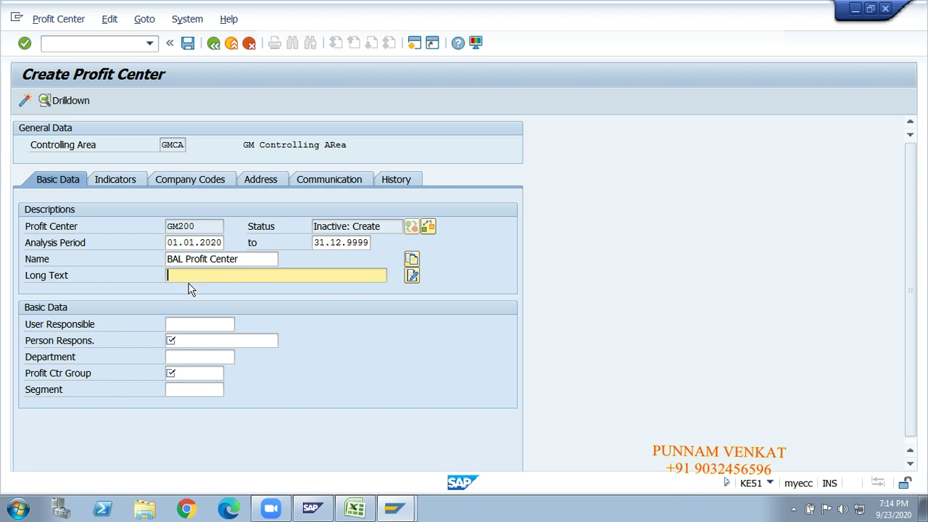
text(Balanagar Profit Center)
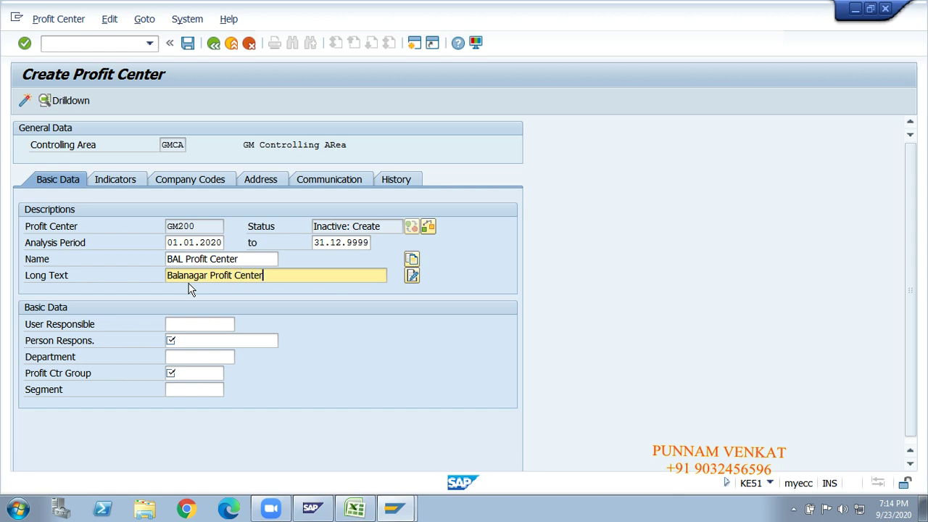
Enter the person responsible's name and department FIN, then bring up the profit center group list.
click(192, 263)
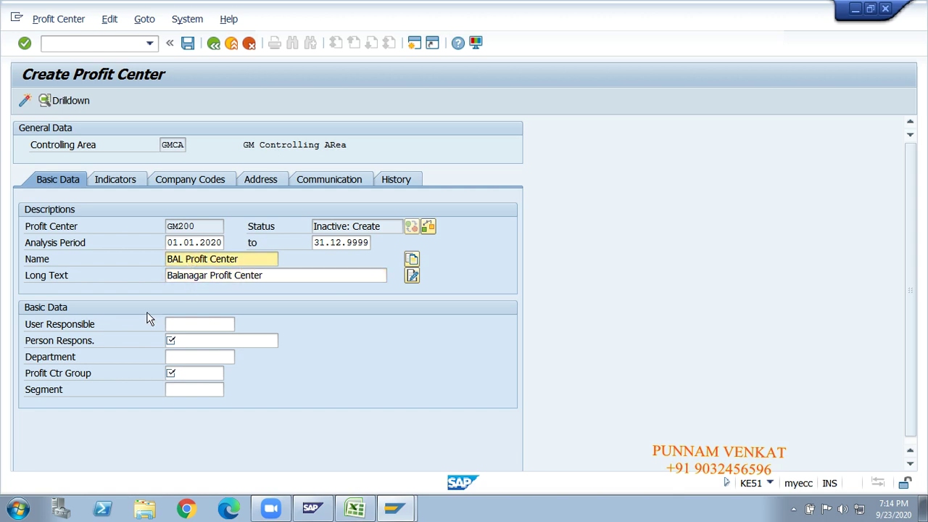
click(187, 342)
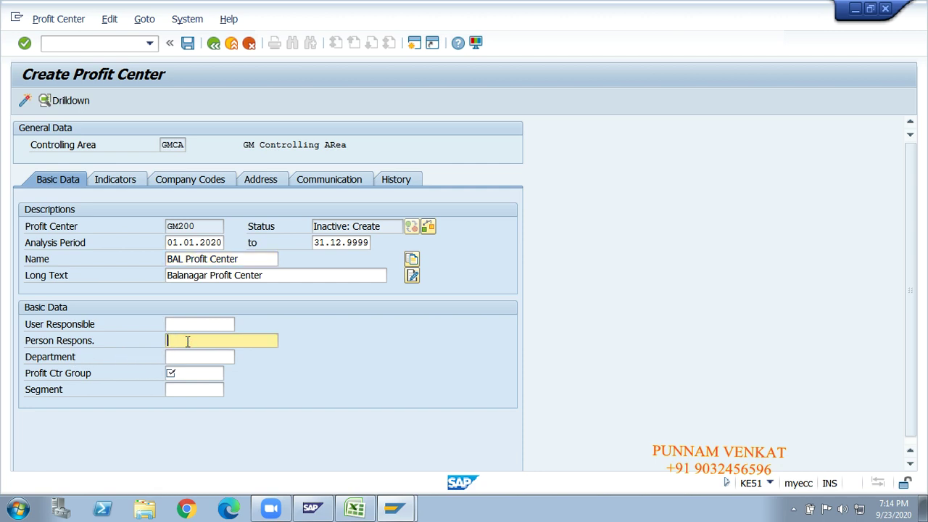
text(Mr.)
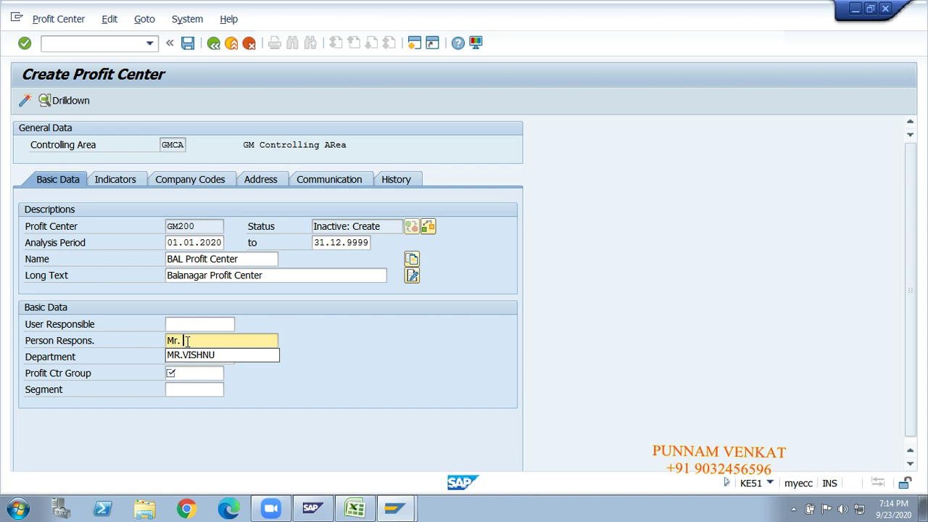
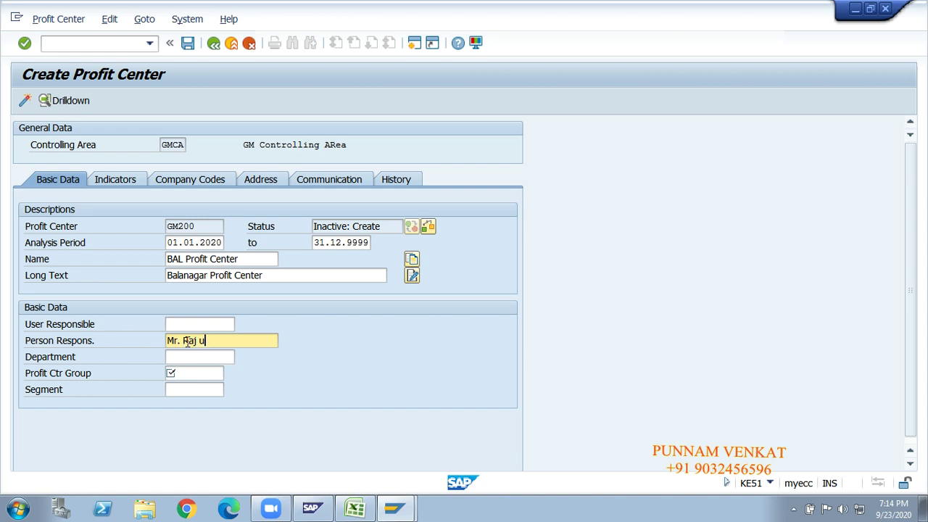
click(192, 357)
text(FIN)
key(Escape)
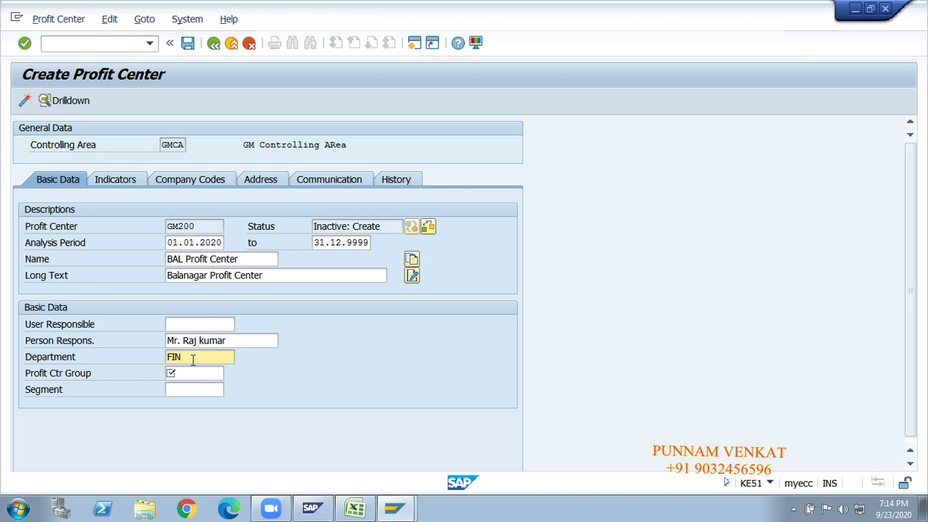
click(213, 260)
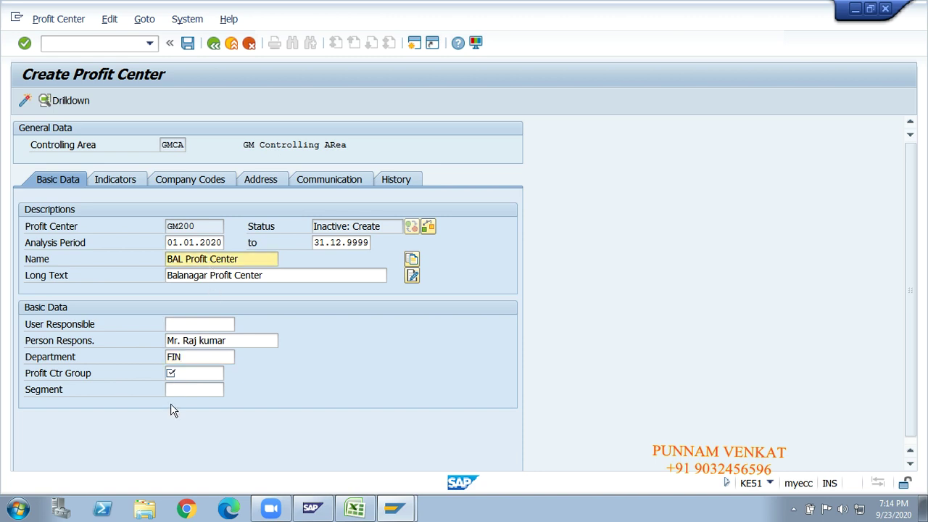
click(187, 374)
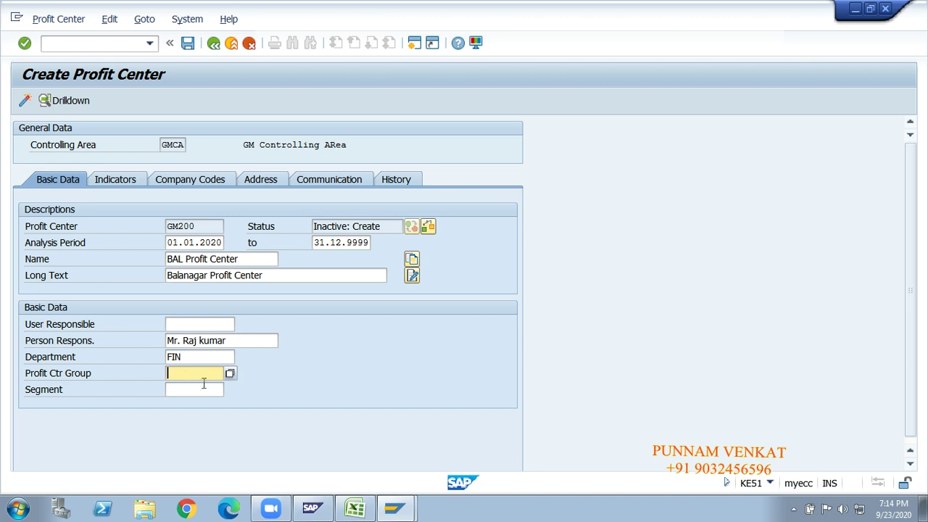
click(229, 374)
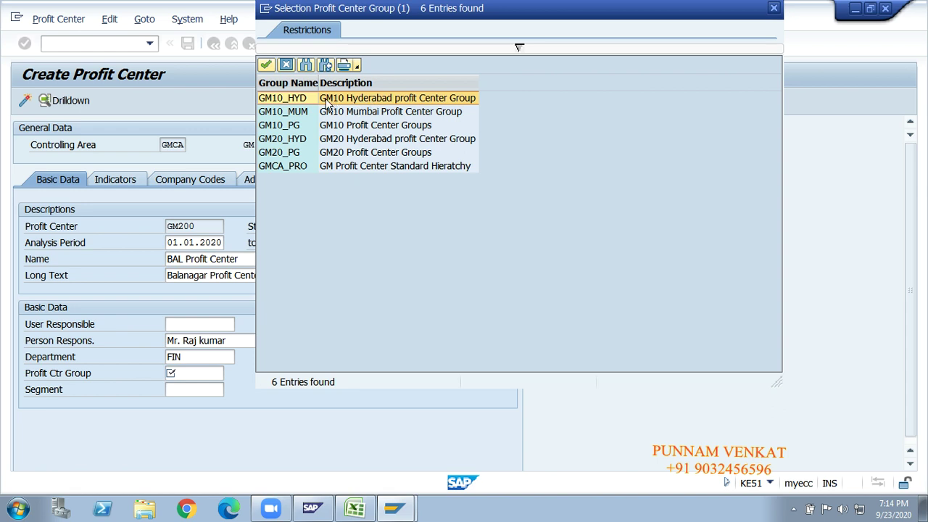
Assign profit center group GM10_HYD and segment GMSR to GM200.
double_click(430, 104)
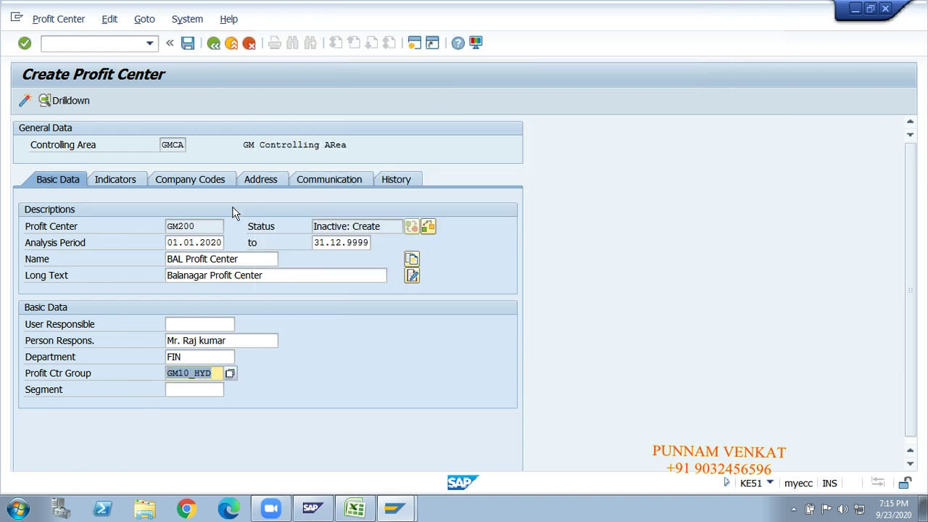
click(212, 392)
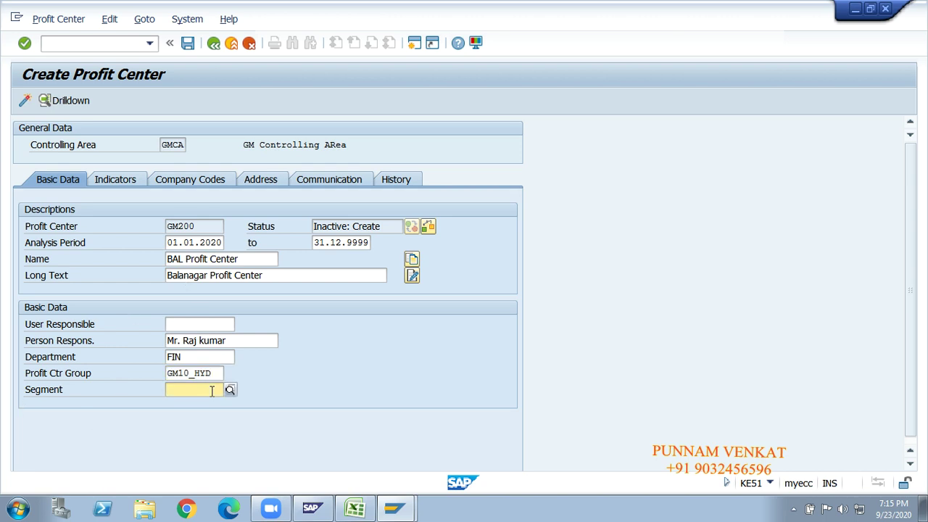
click(231, 390)
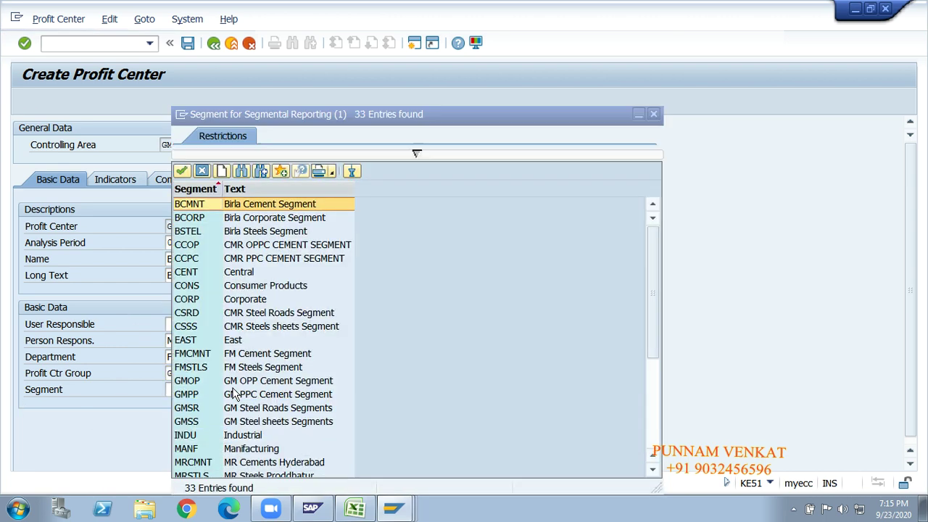
click(188, 385)
key(Down)
key(Down)
key(Down)
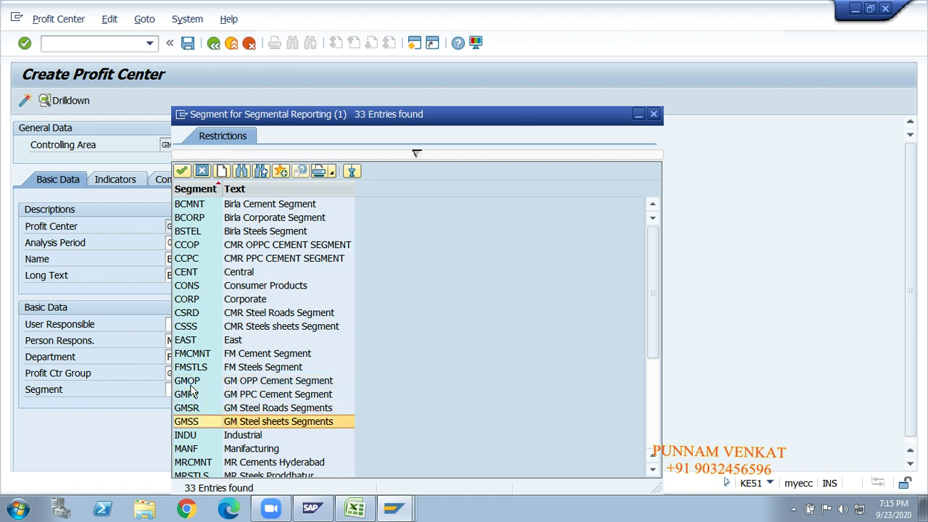
click(245, 409)
click(233, 411)
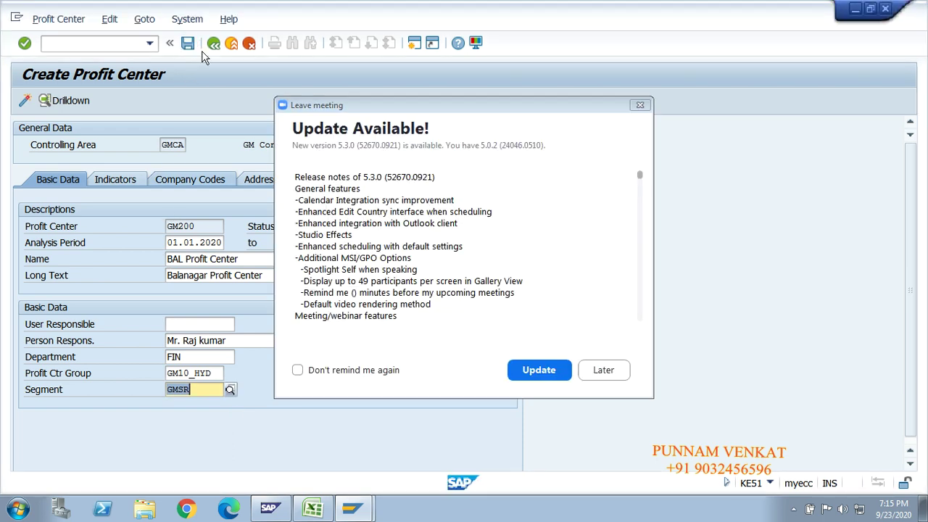
Save GM200 with Ctrl+S and acknowledge the saved-in-inactive-status message.
key(ctrl+s)
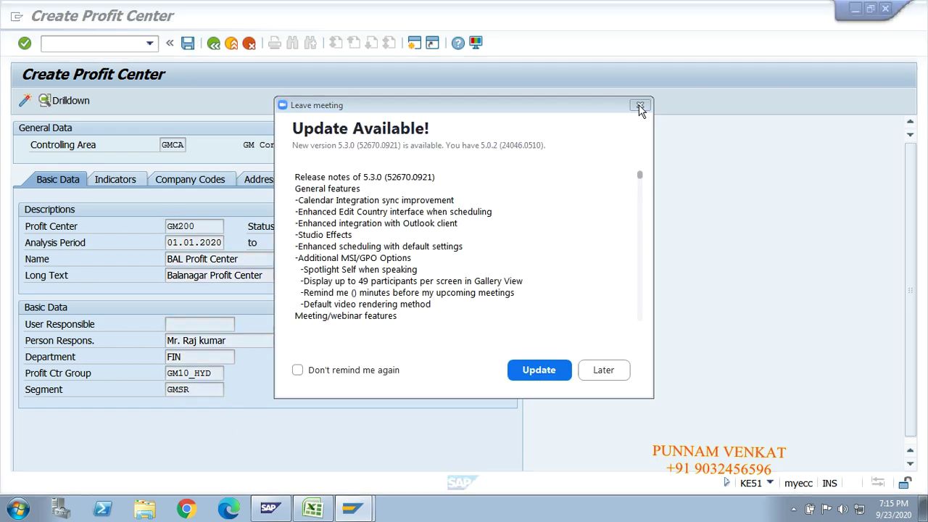
key(alt+Tab)
click(603, 370)
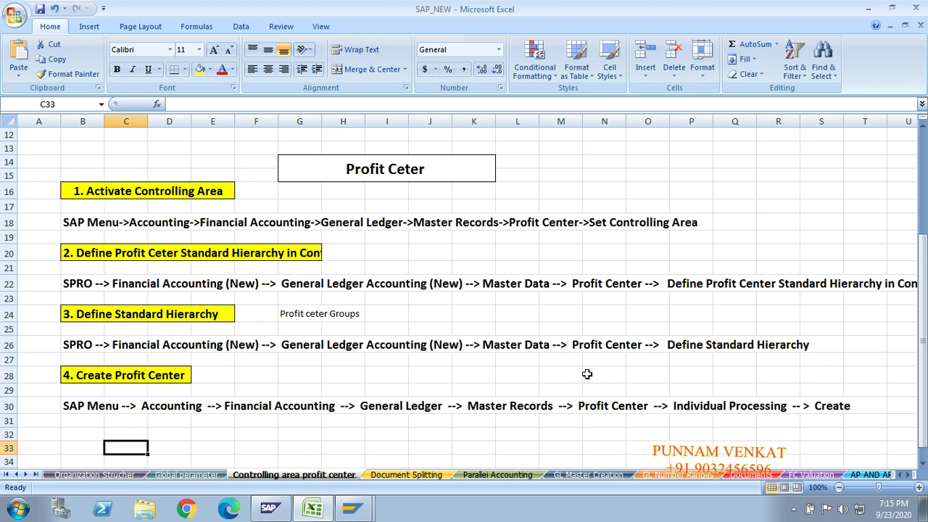
key(alt+Tab)
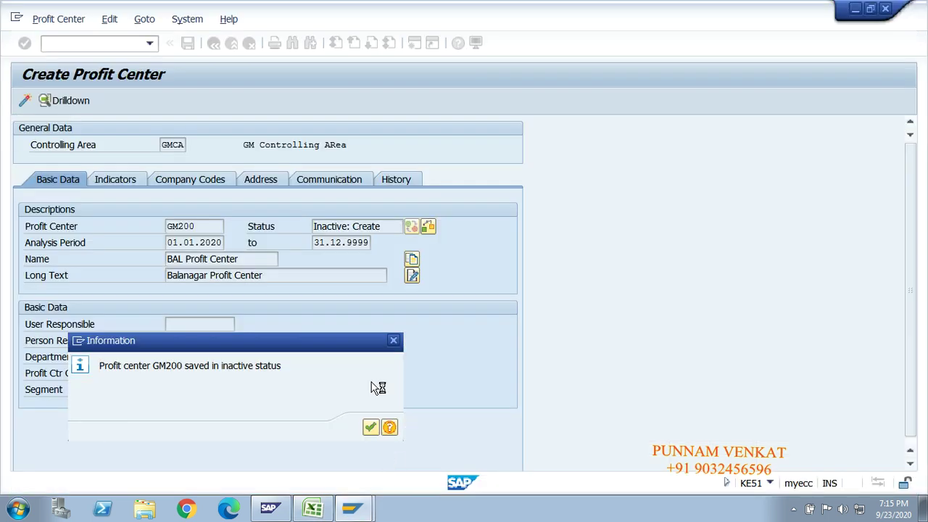
key(super+d)
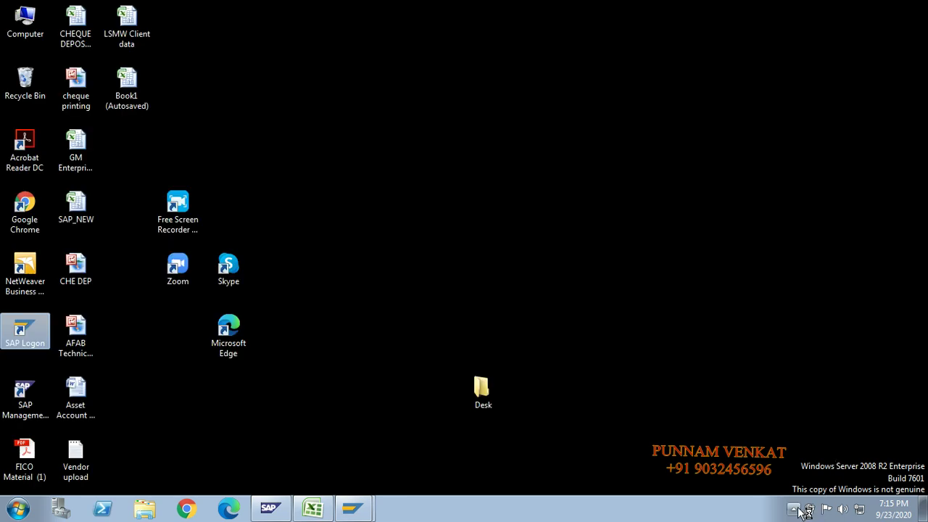
click(796, 508)
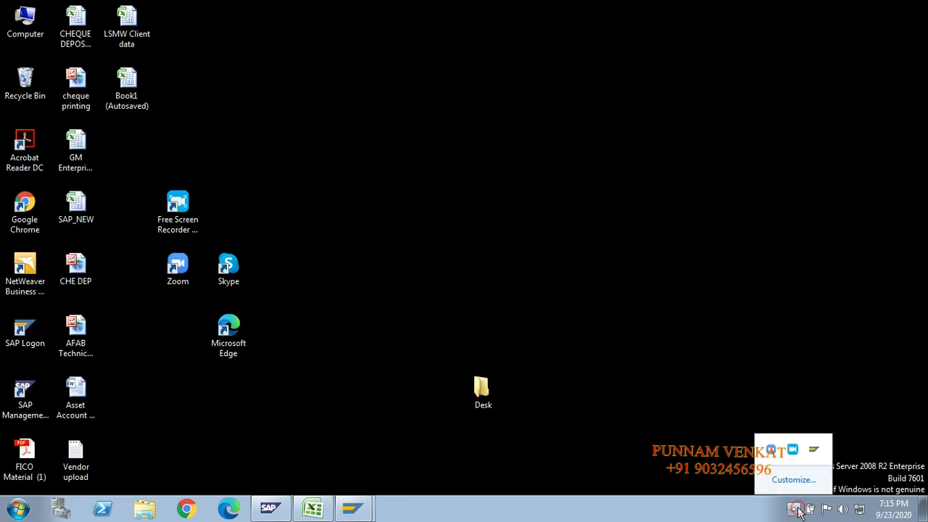
click(794, 451)
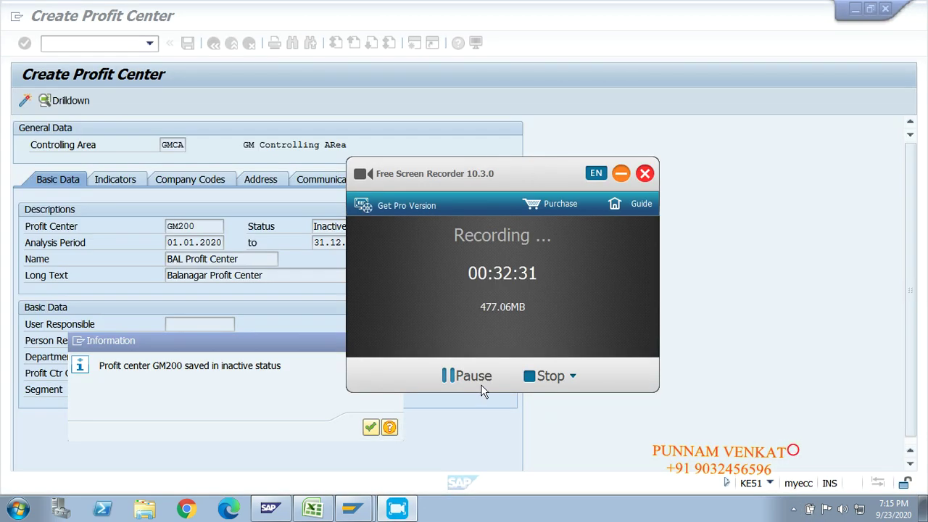
click(620, 174)
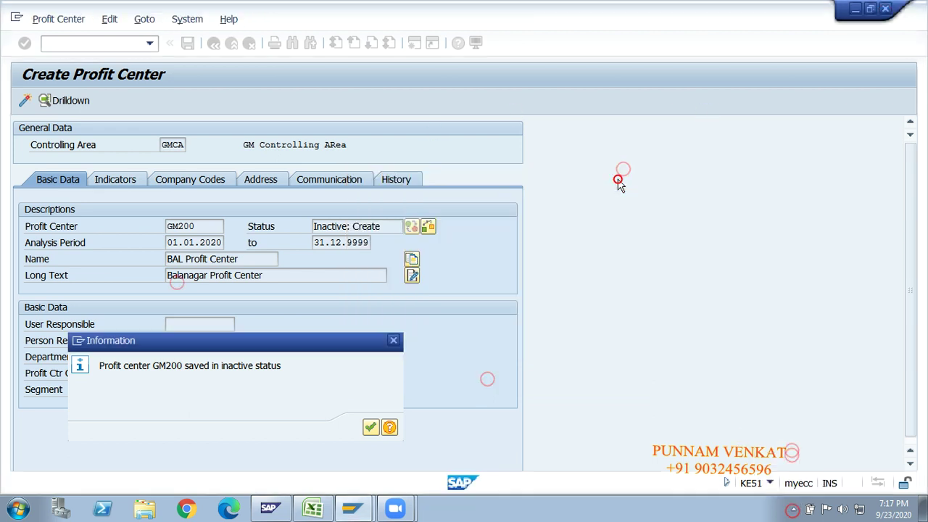
click(370, 428)
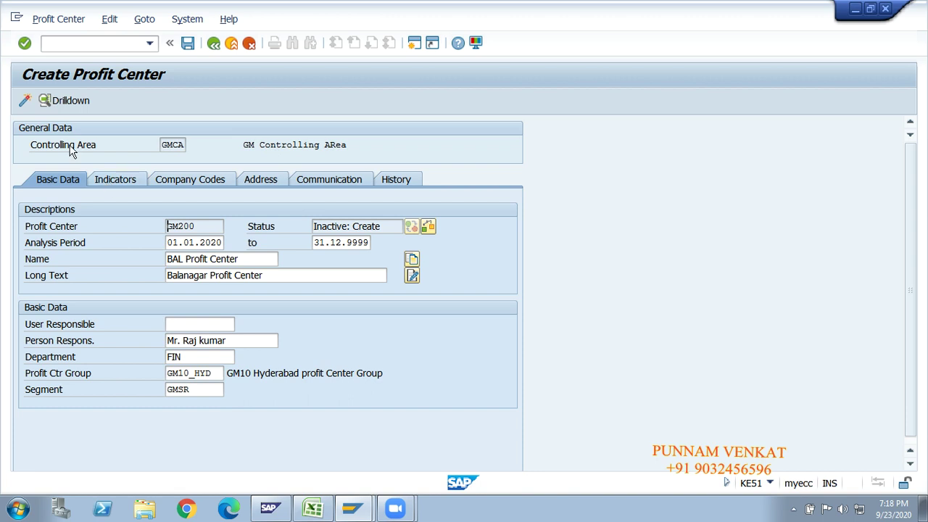
Activate profit center GM200 and return to the SAP Easy Access menu.
click(27, 108)
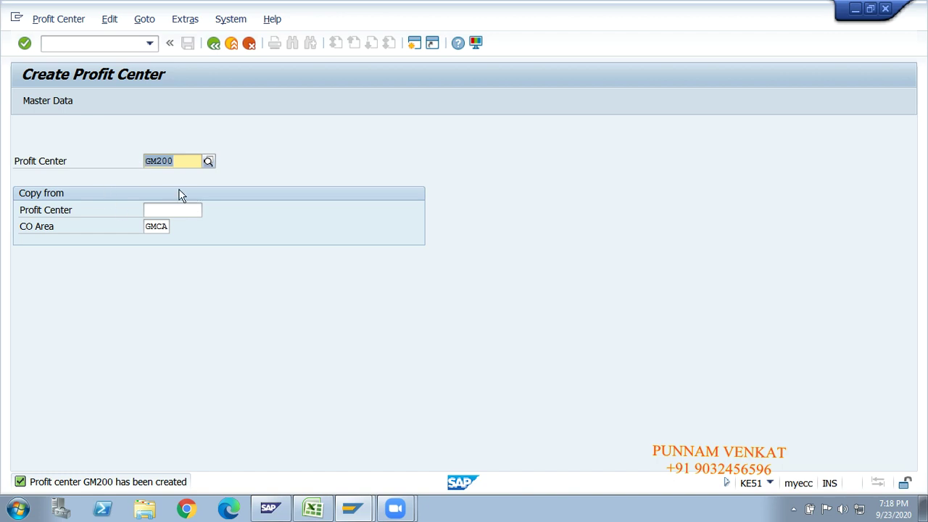
click(215, 45)
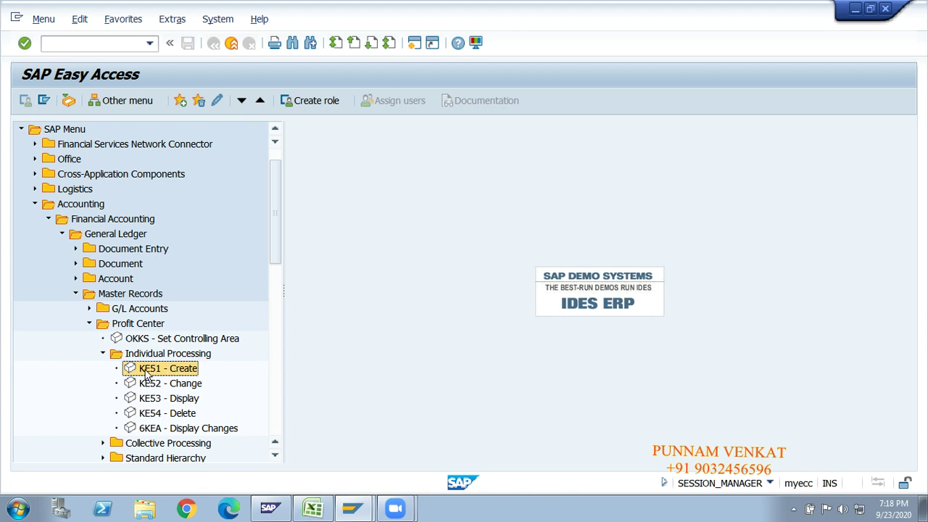
Open KE53 and display the details of profit center GM200.
click(171, 401)
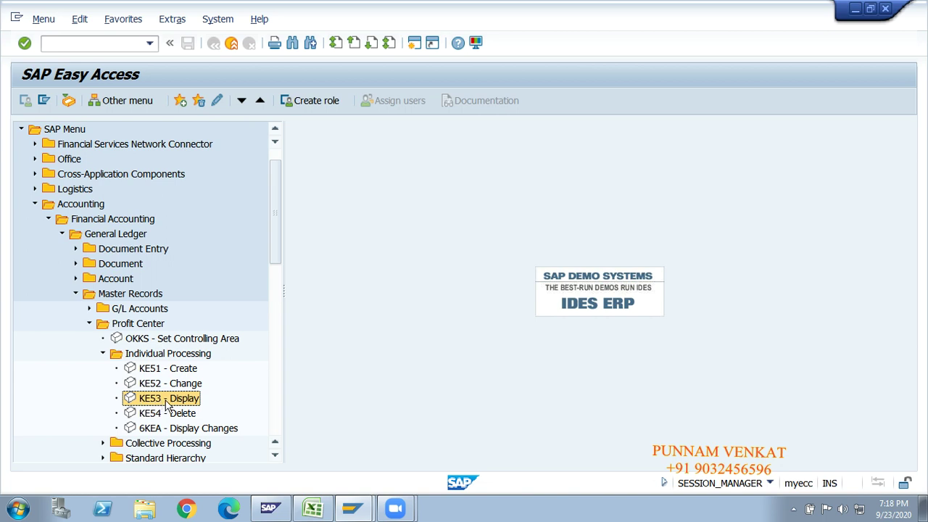
double_click(167, 401)
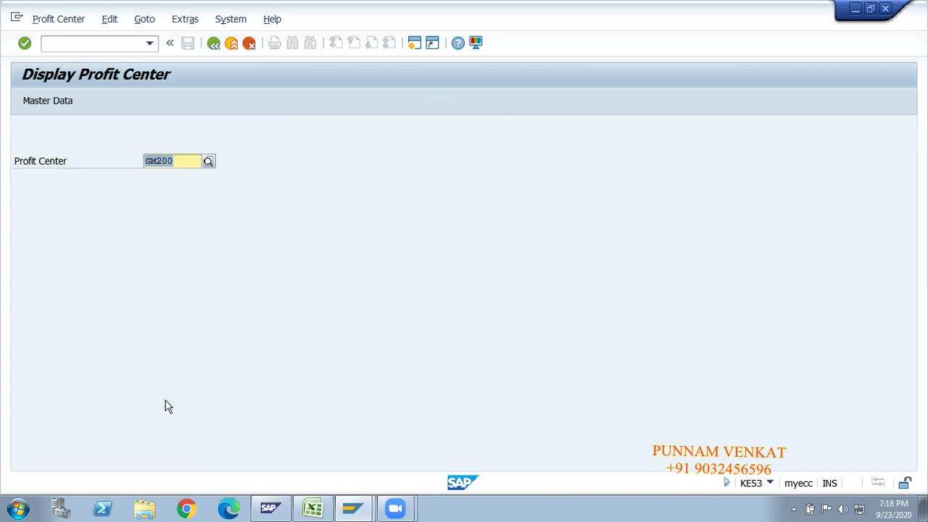
click(178, 163)
key(Return)
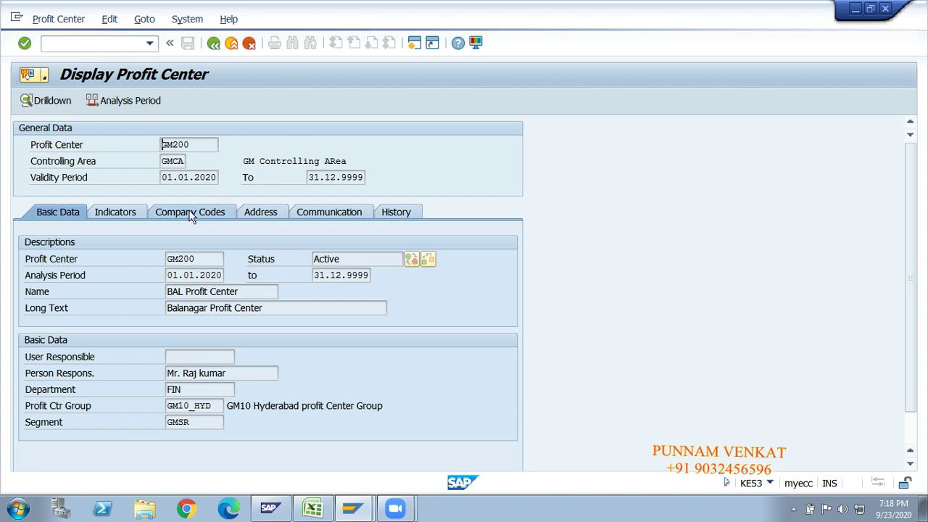
Review GM200's company code assignments, selecting the GM10 and GM20 rows.
click(191, 215)
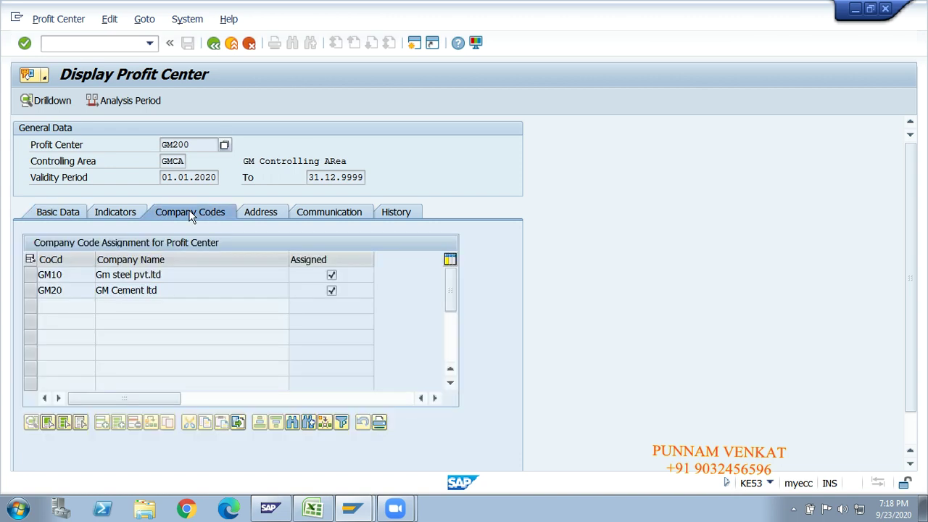
click(33, 277)
shift+click(31, 290)
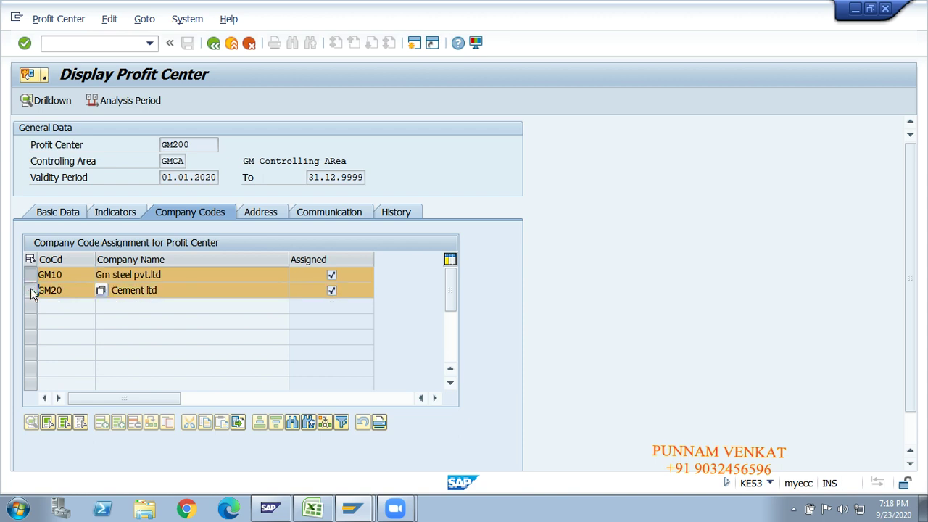
key(alt+Tab)
key(alt+Tab)
key(alt+Tab)
In the Excel notes sheet, move to the controlling area label in the diagram (cell AF16).
click(406, 300)
click(410, 300)
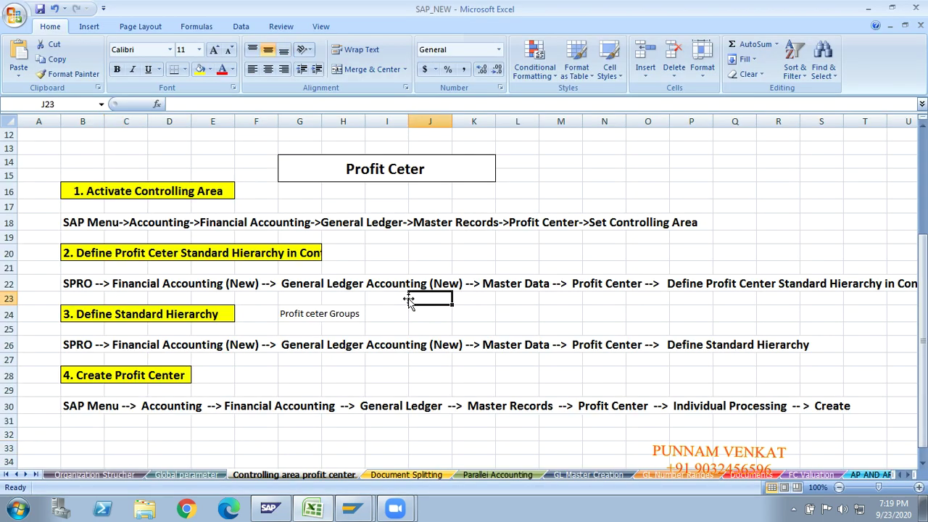
key(Right)
key(Right)
key(Right)
key(Right)
key(Right)
key(Right)
key(Right)
key(Right)
key(Right)
key(Right)
key(Right)
key(Right)
key(Right)
key(Right)
key(Right)
key(Right)
key(Right)
key(Right)
key(Right)
key(Right)
key(Down)
key(Down)
key(Down)
key(Down)
key(Down)
key(Down)
key(Down)
key(Down)
key(Down)
key(Down)
key(Down)
key(Down)
key(Down)
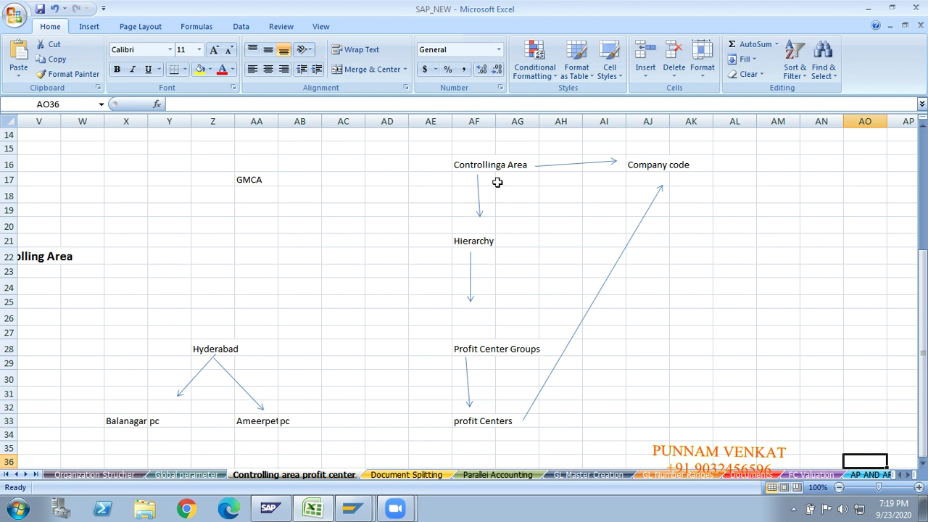
click(480, 165)
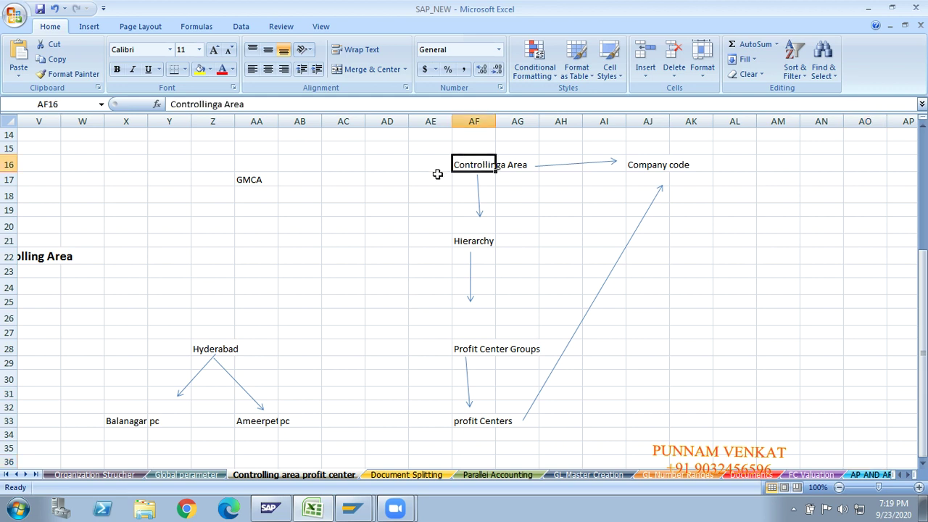
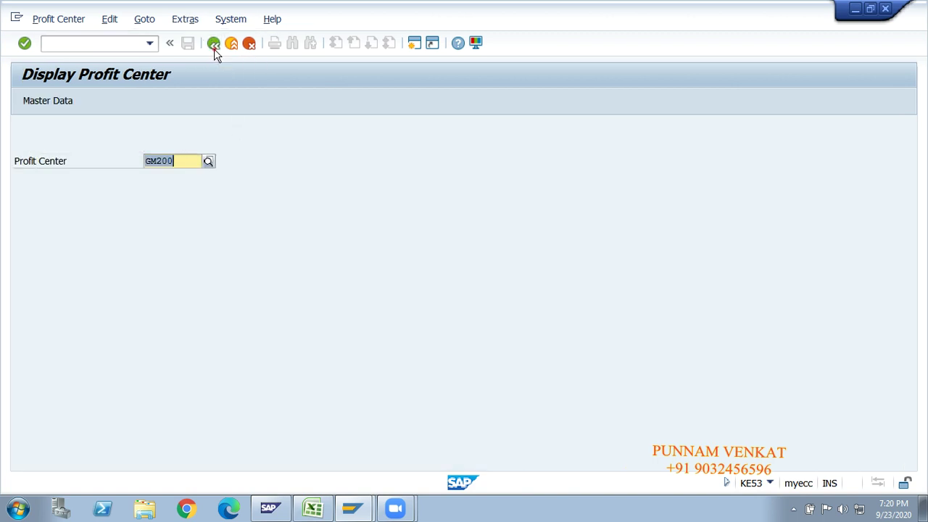
Launch KE51 from SAP Easy Access and change the prefilled GM200 to profit center GM300.
click(214, 45)
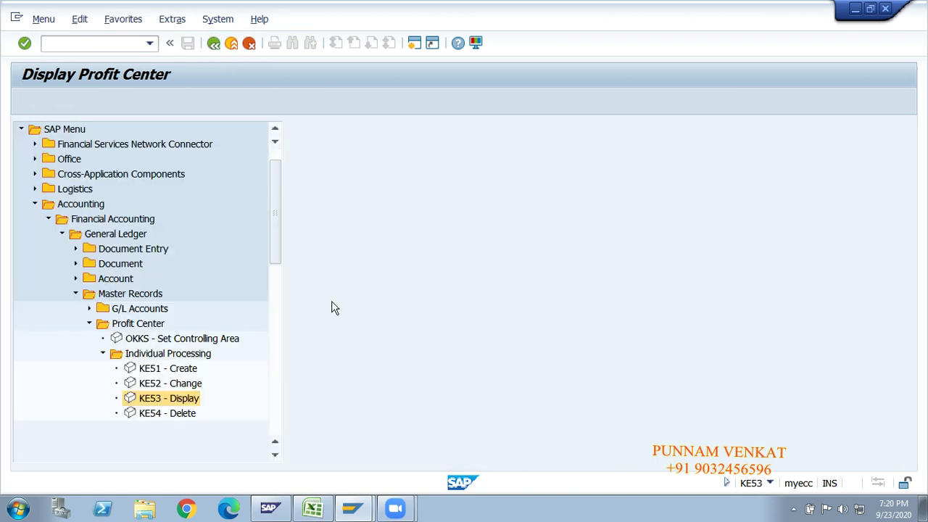
click(166, 369)
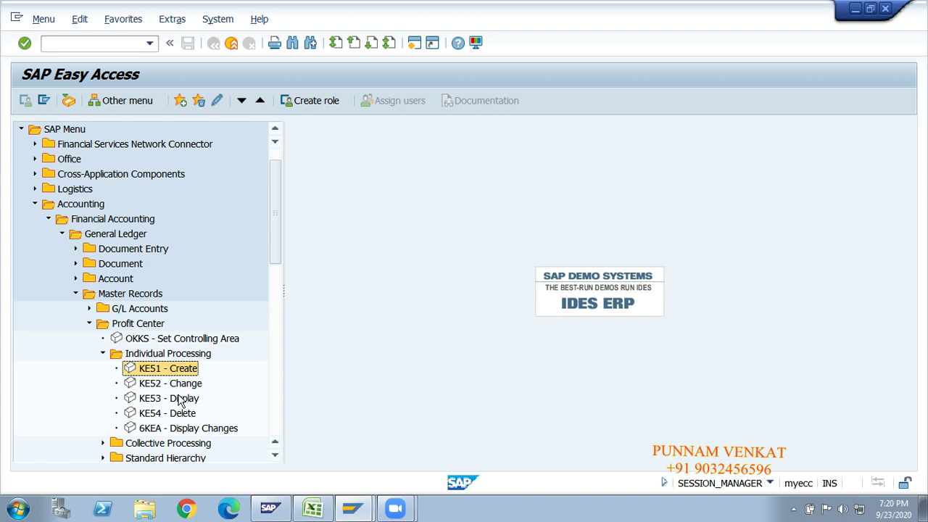
double_click(152, 371)
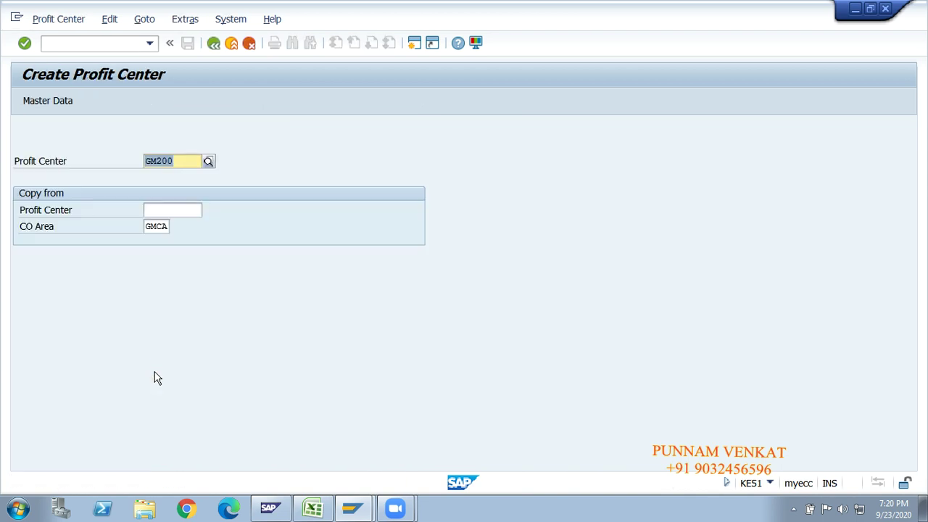
click(184, 158)
key(BackSpace)
key(BackSpace)
key(BackSpace)
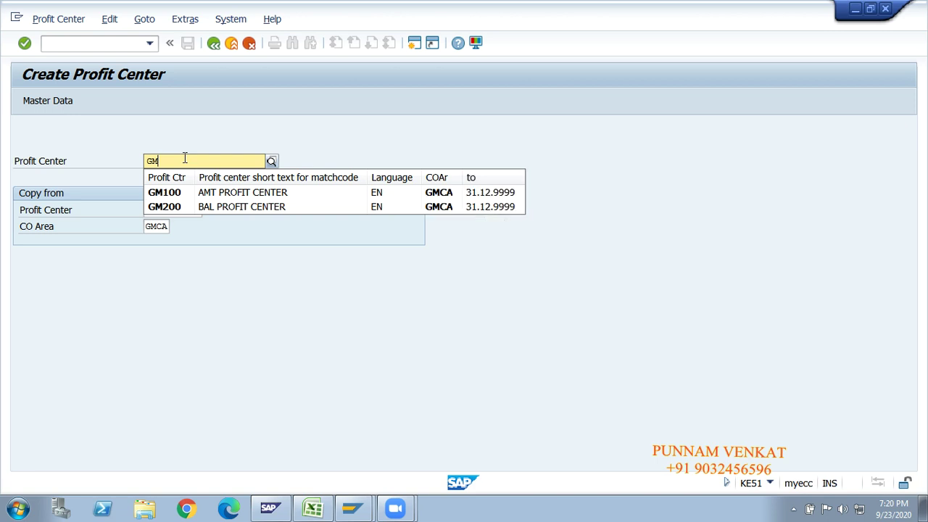
text(300)
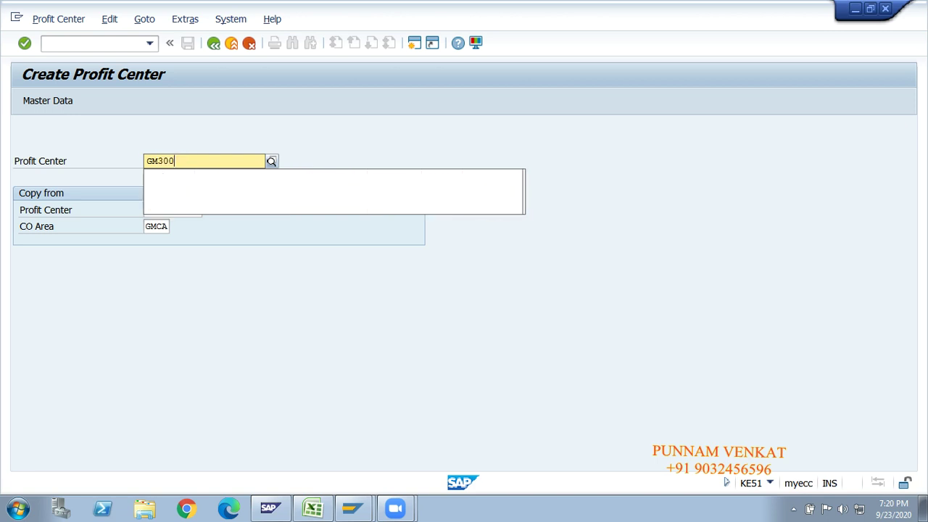
key(Return)
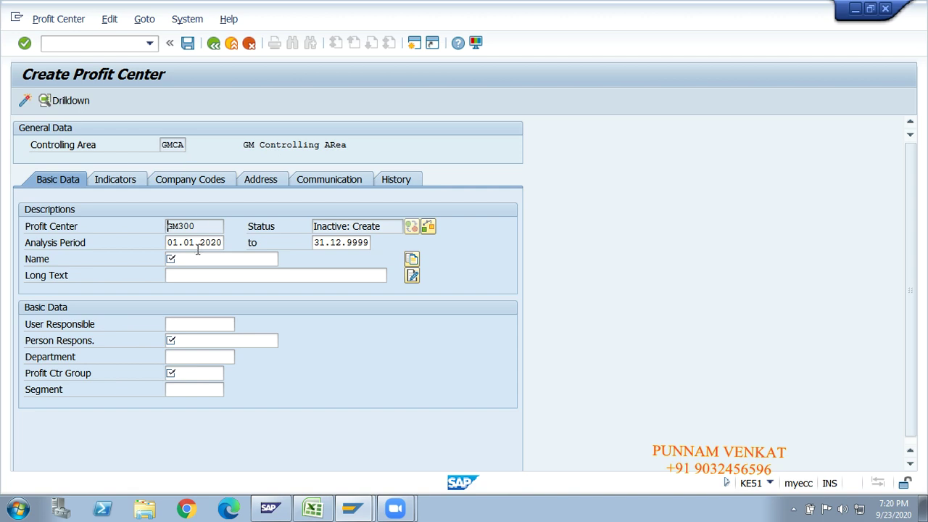
Enter the name 'AND Profit Center' and long text 'Andheri profit Cneter'.
click(197, 246)
click(195, 257)
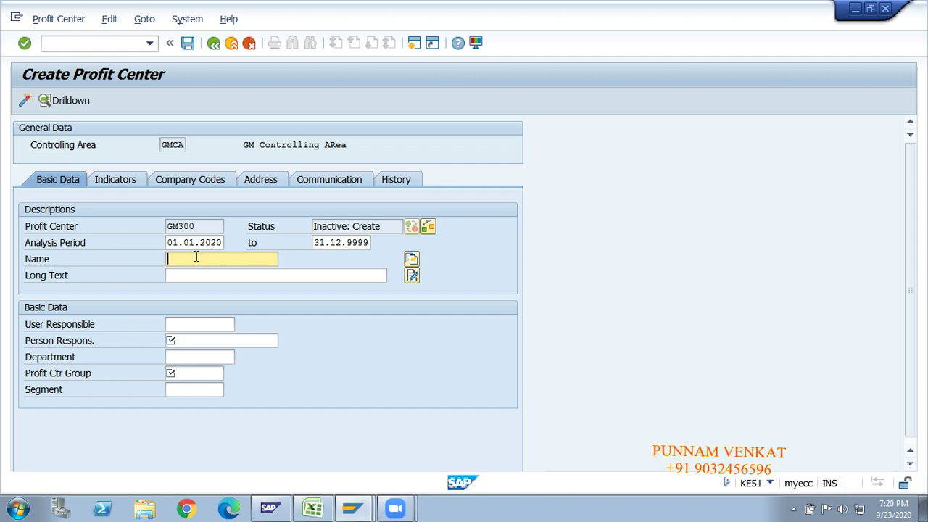
text(A)
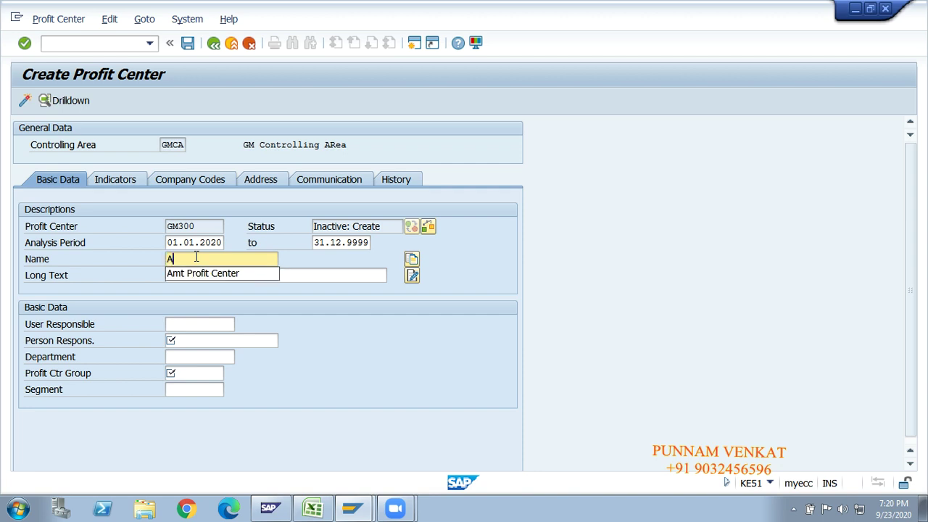
text(ND)
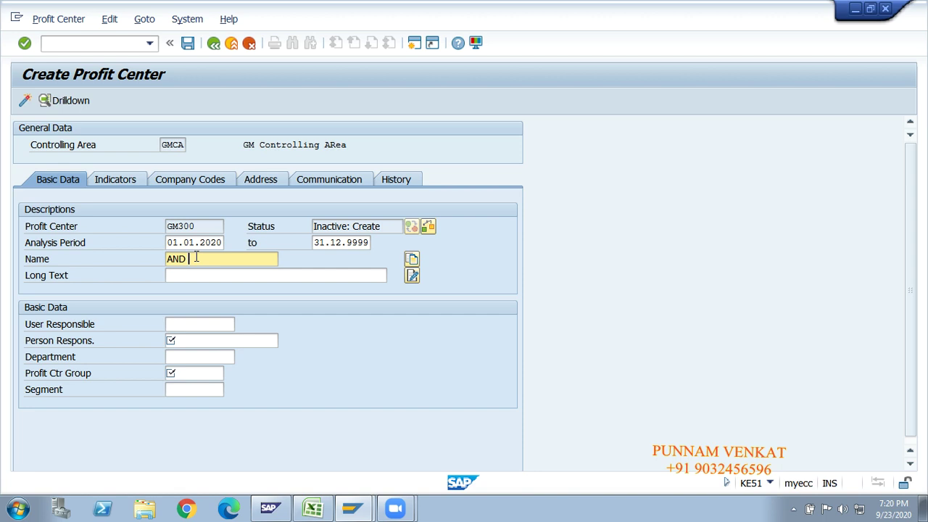
text( Profit Center)
key(Tab)
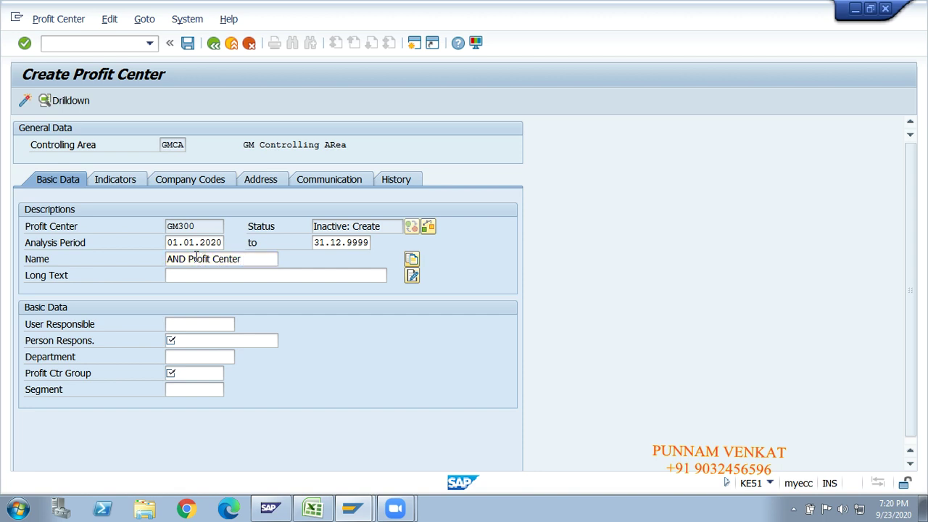
text(Andh)
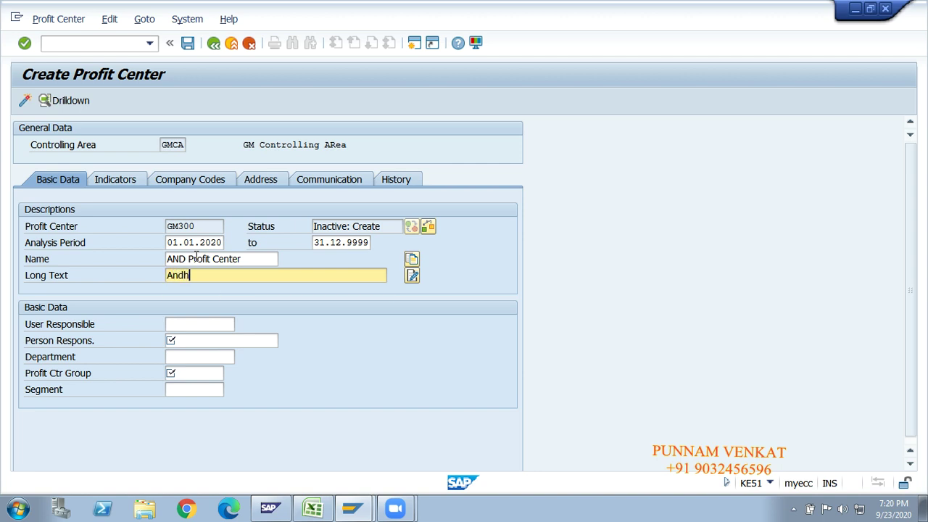
text(eri profit Cneter)
Fill in the person responsible and set the department to fin.
key(Tab)
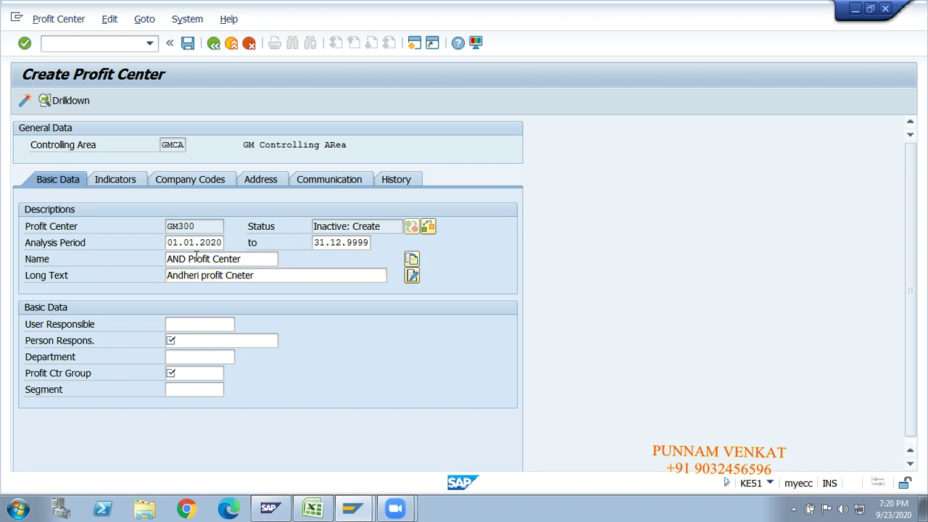
key(Tab)
key(Tab)
text(Mr)
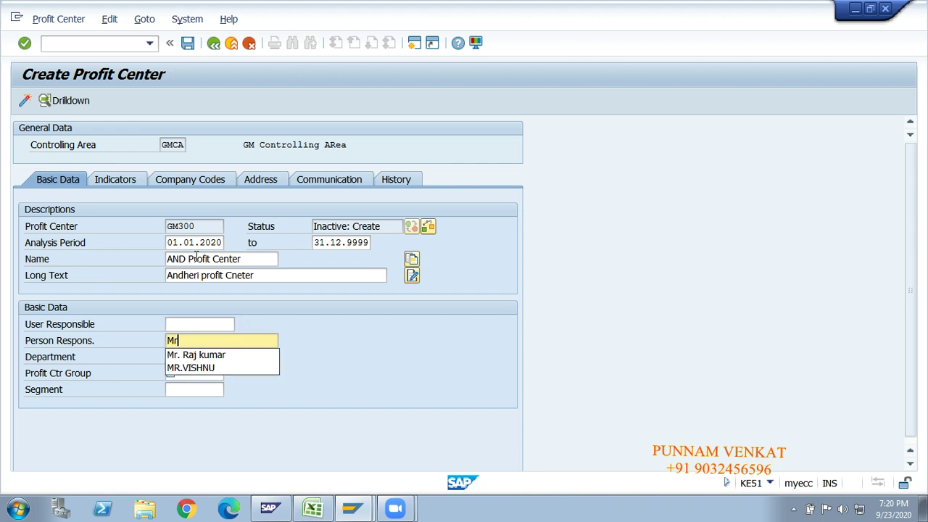
text(.Madhu)
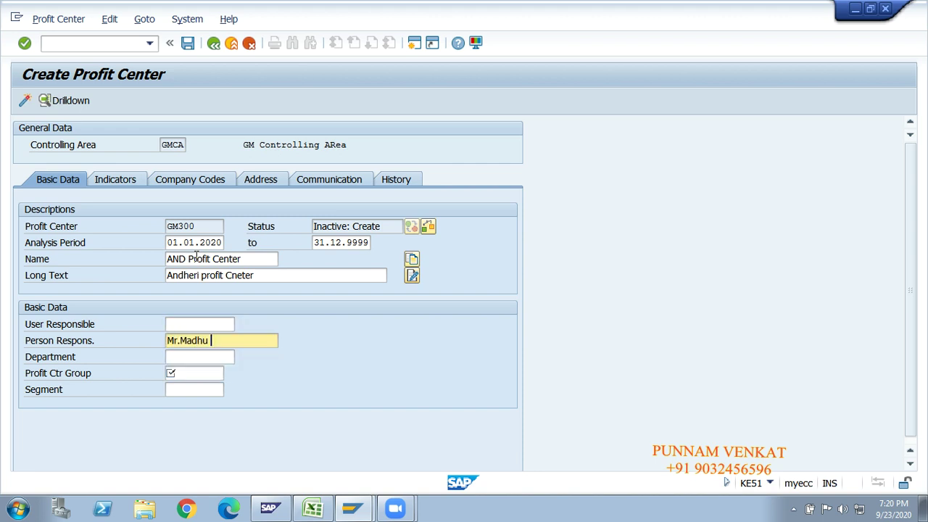
key(Tab)
text(fin)
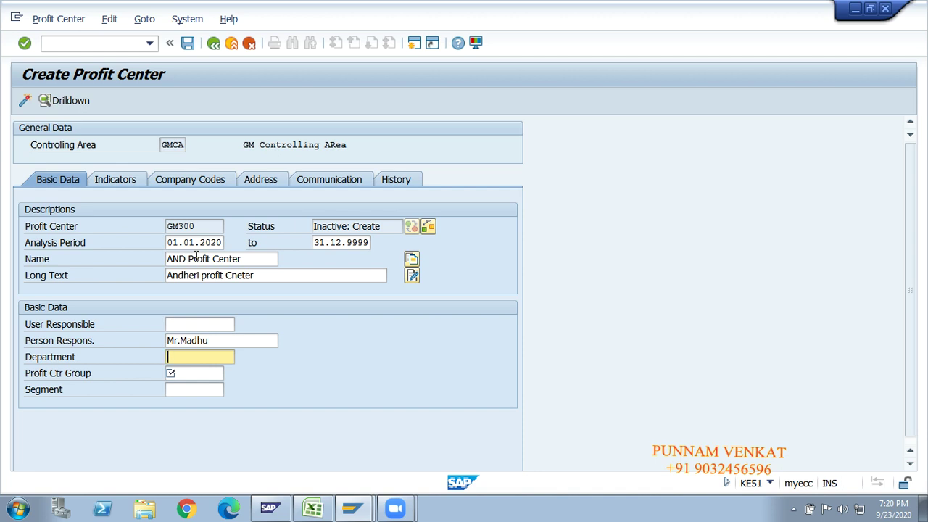
key(Tab)
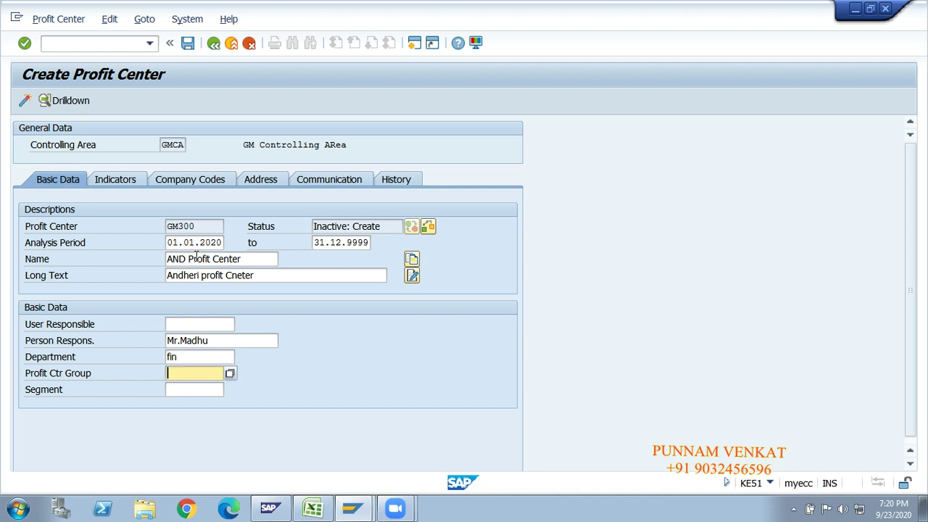
Pick GM10_MUM from the list as the profit center group.
click(230, 374)
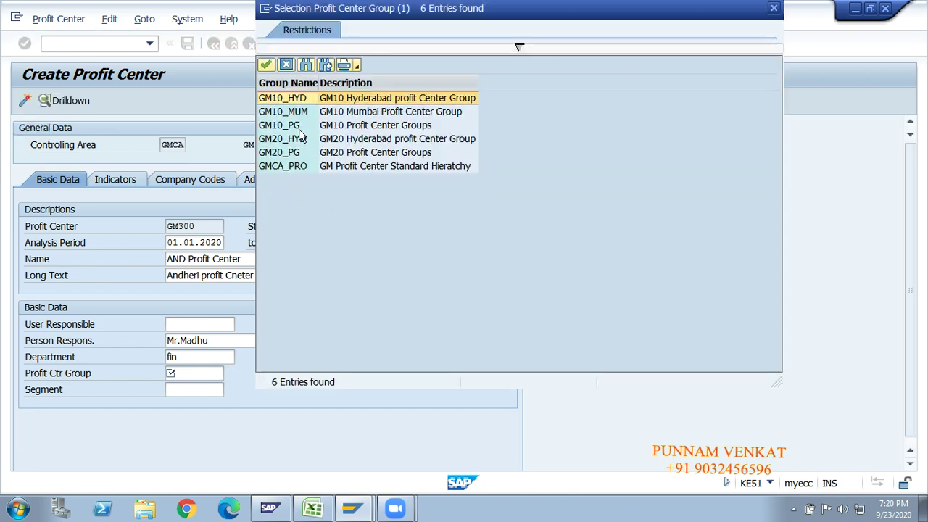
click(341, 115)
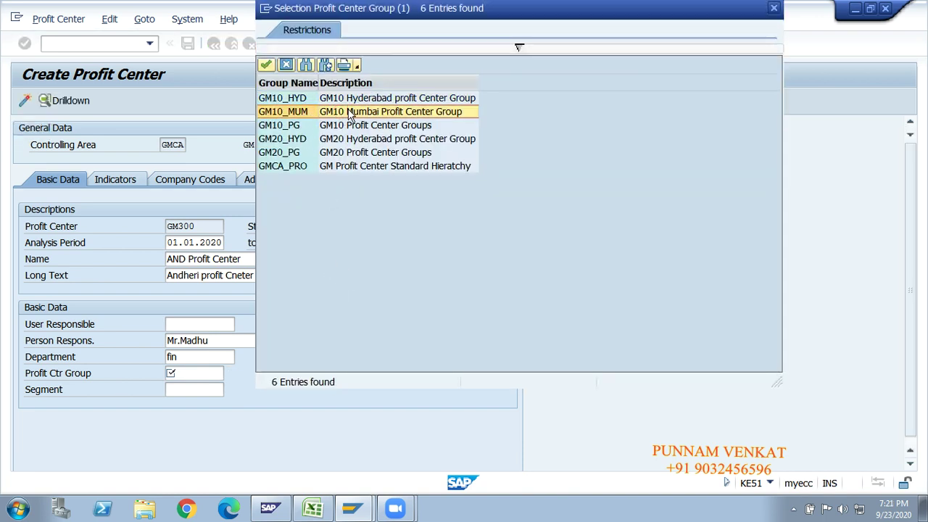
double_click(348, 110)
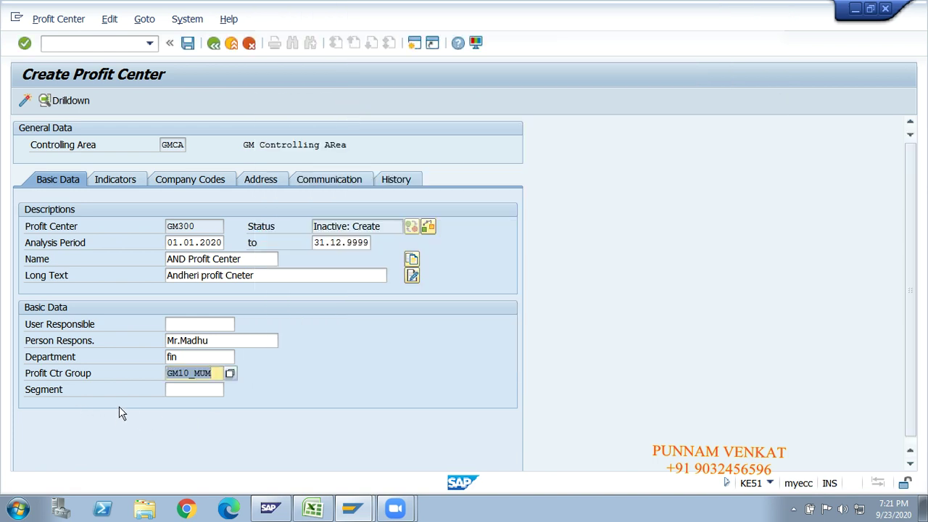
Pick GMPP as the segment and validate the master data.
click(196, 391)
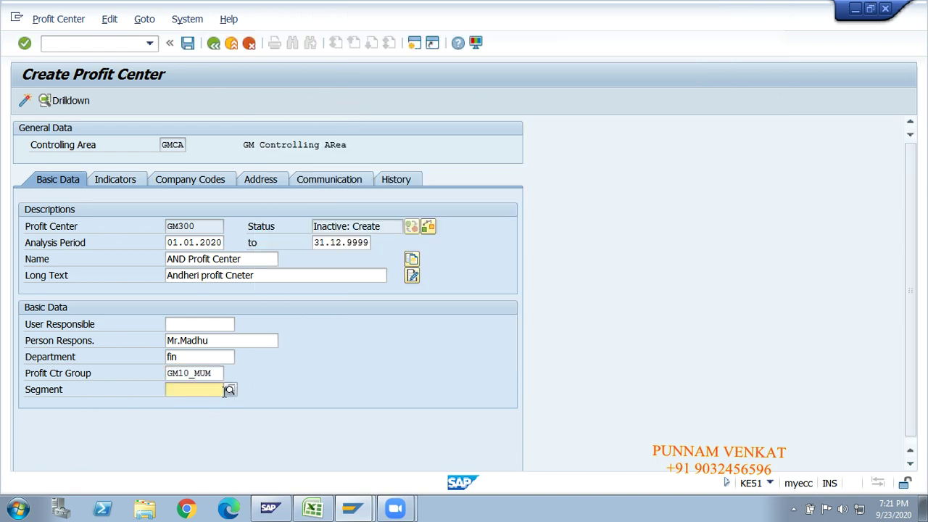
click(228, 391)
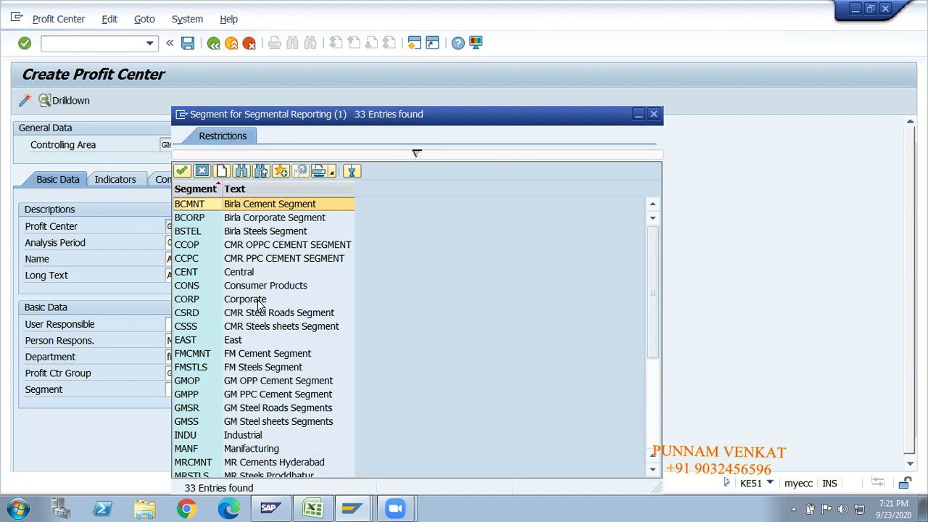
click(190, 394)
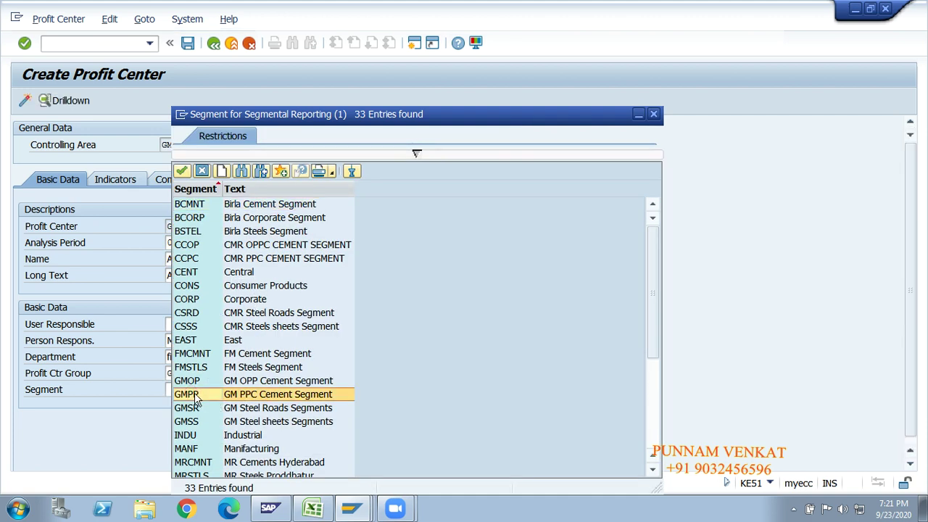
double_click(277, 397)
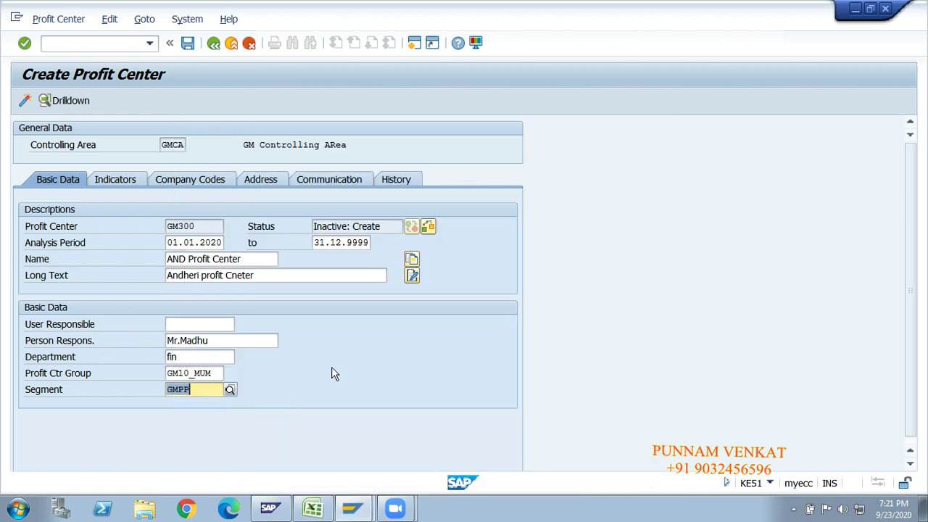
key(Return)
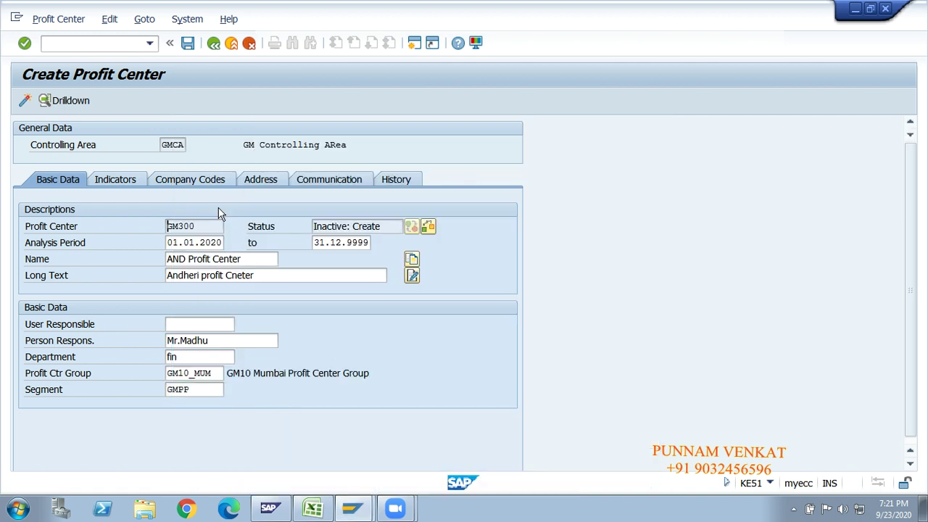
View the Company Codes tab, then return to basic data and inspect controlling area GMCA.
click(206, 187)
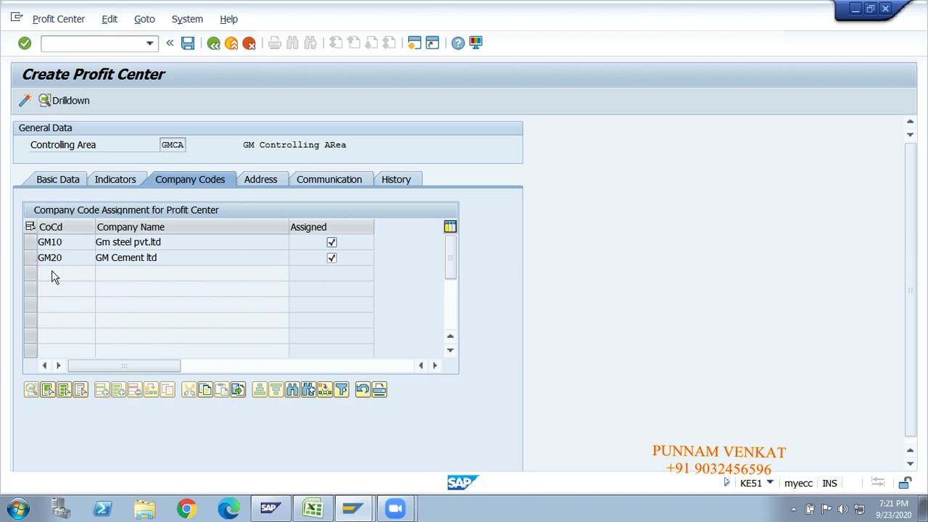
click(172, 145)
double_click(173, 145)
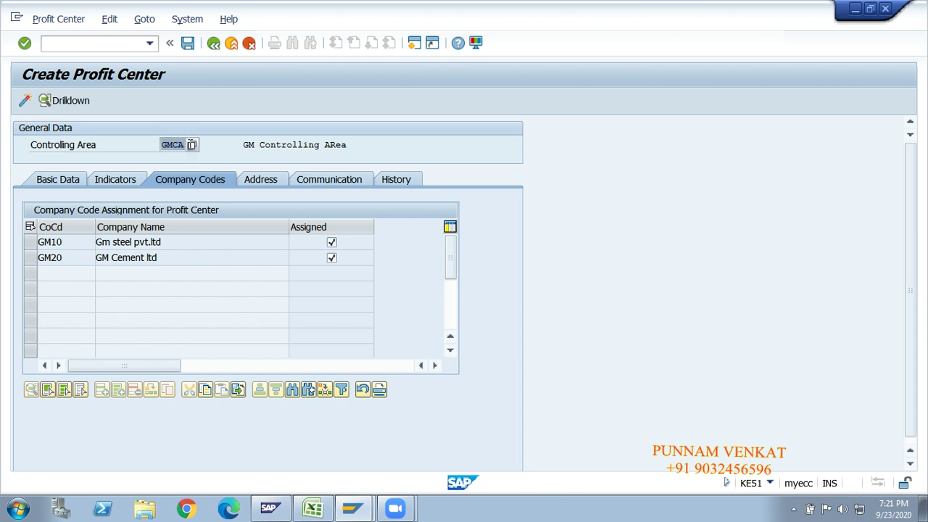
click(186, 145)
click(70, 179)
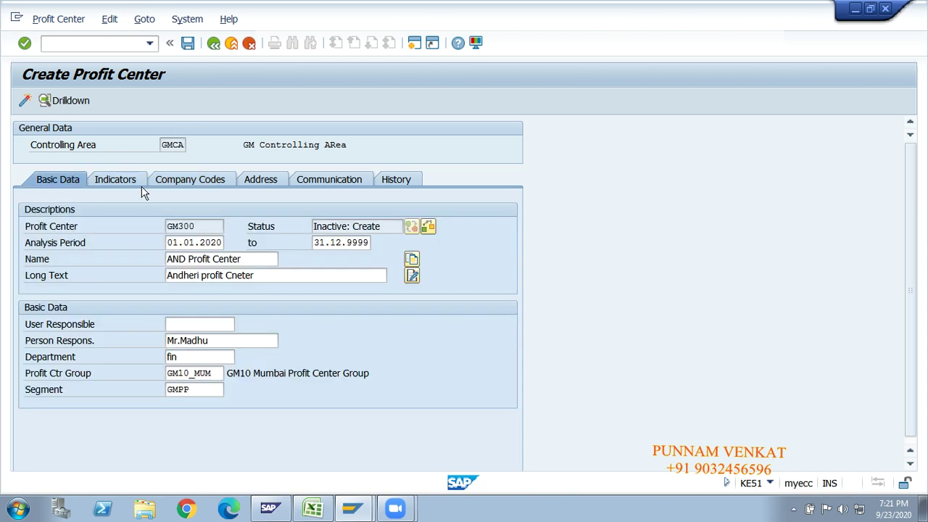
double_click(179, 145)
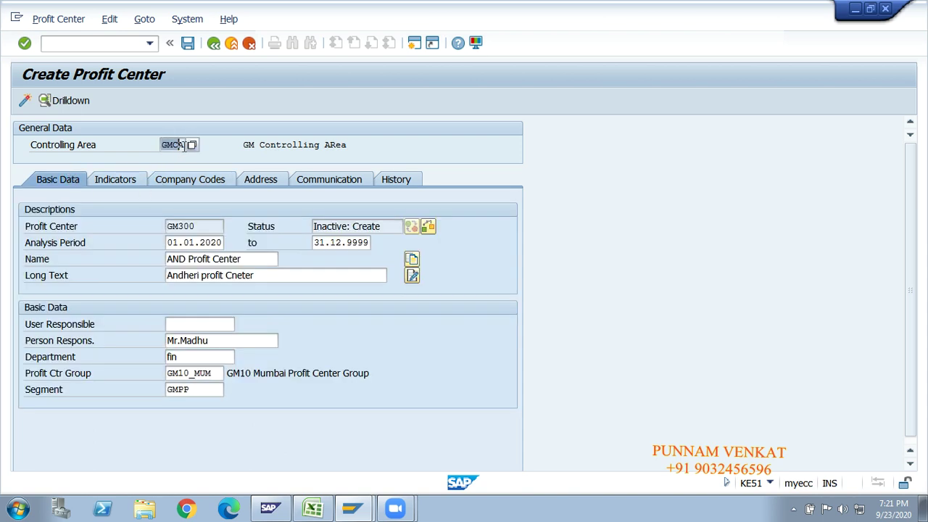
click(183, 145)
Check the GM10 and GM20 company code rows, then show the Address details.
click(179, 183)
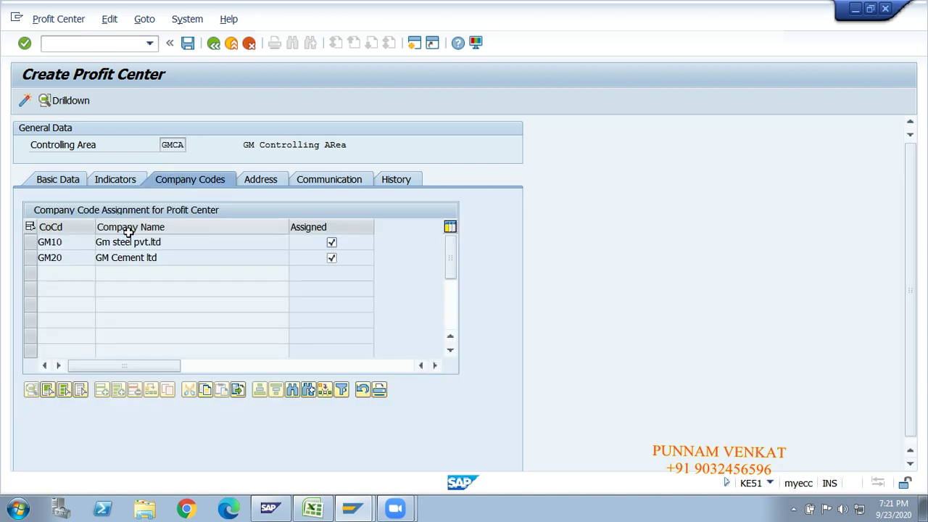
click(30, 242)
click(29, 258)
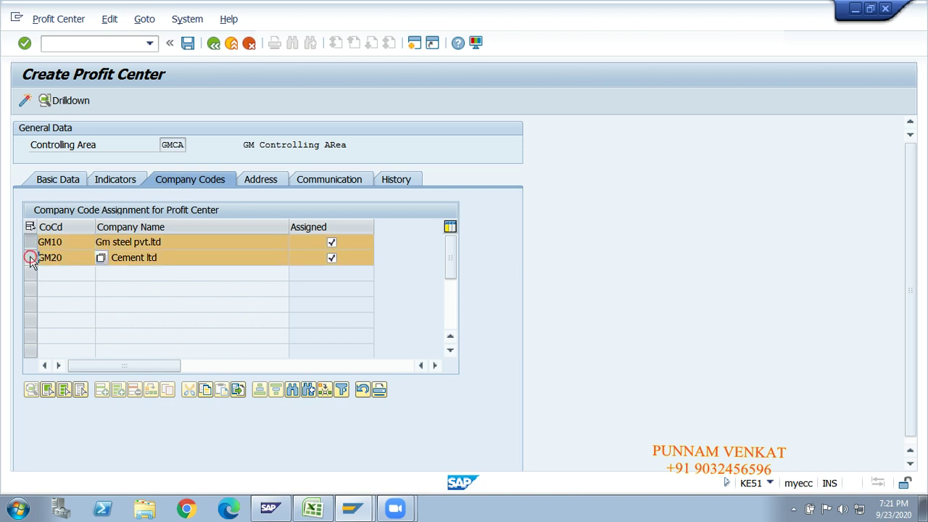
click(30, 243)
click(30, 258)
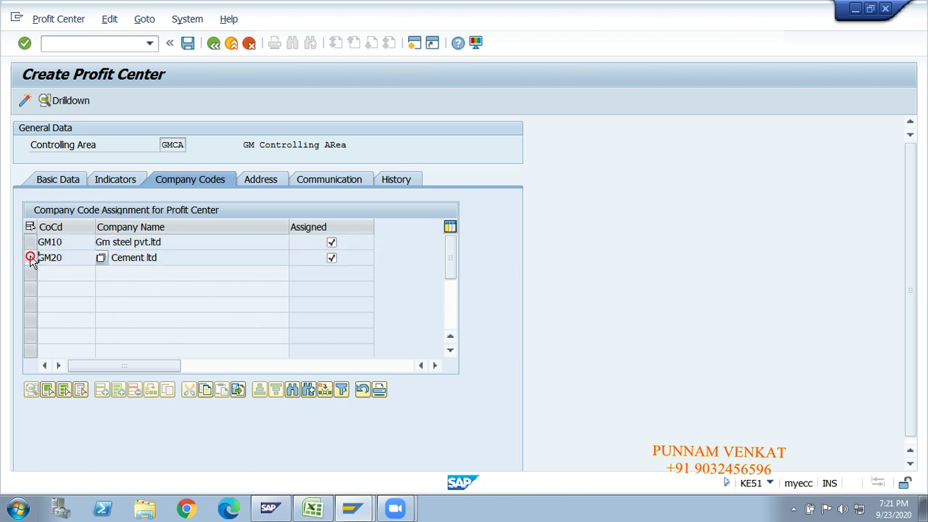
click(265, 181)
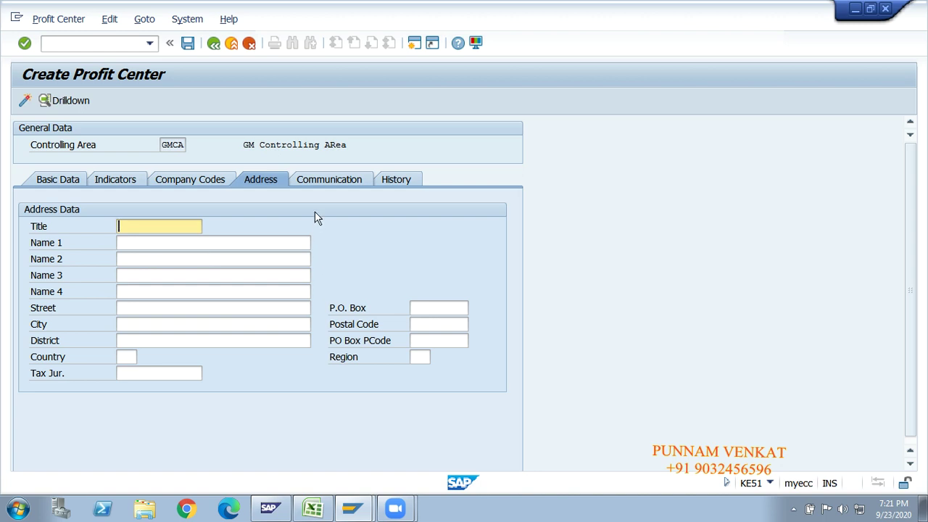
Compare the blank Communication fields (Fax Number, Telex) with the person responsible entry.
click(323, 180)
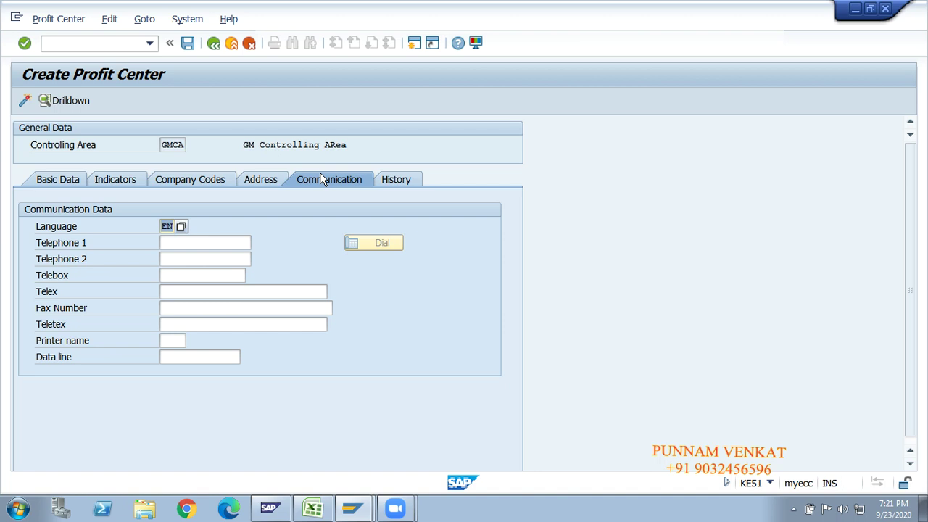
click(65, 181)
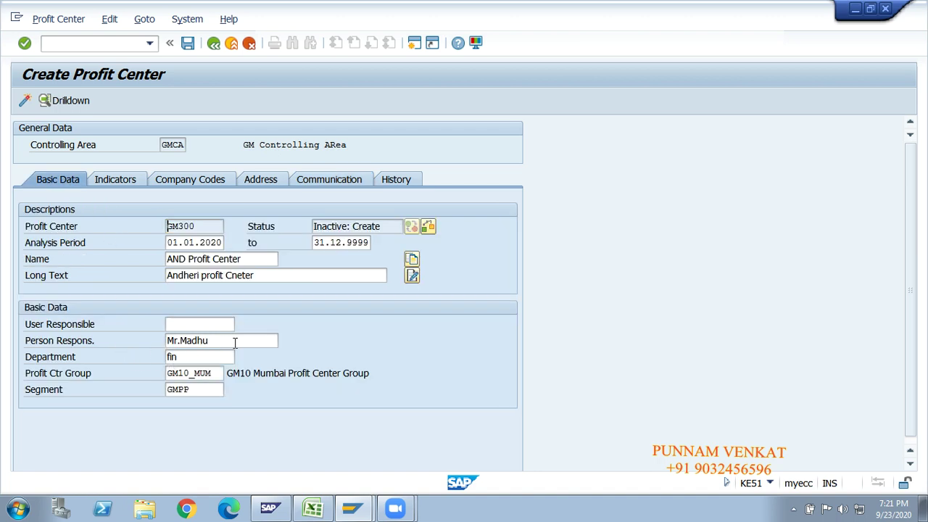
click(233, 341)
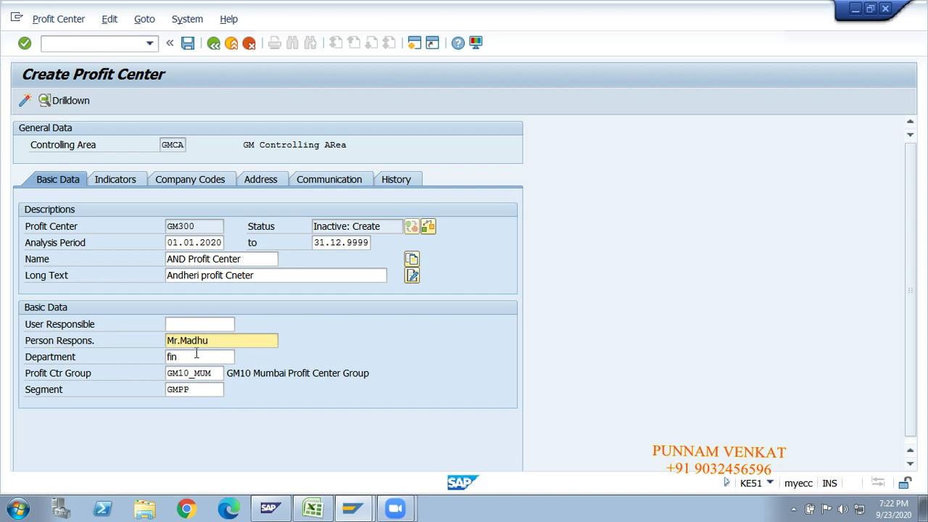
click(222, 344)
click(321, 182)
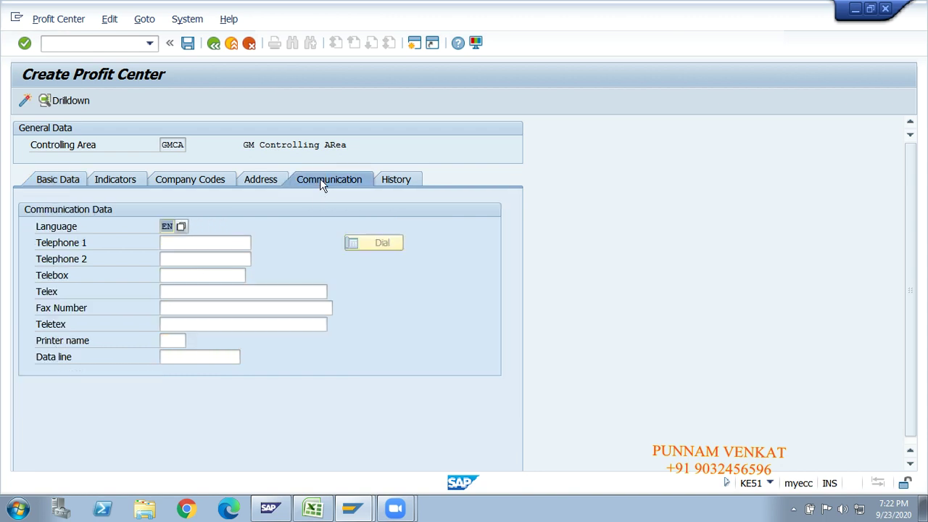
click(189, 310)
click(185, 293)
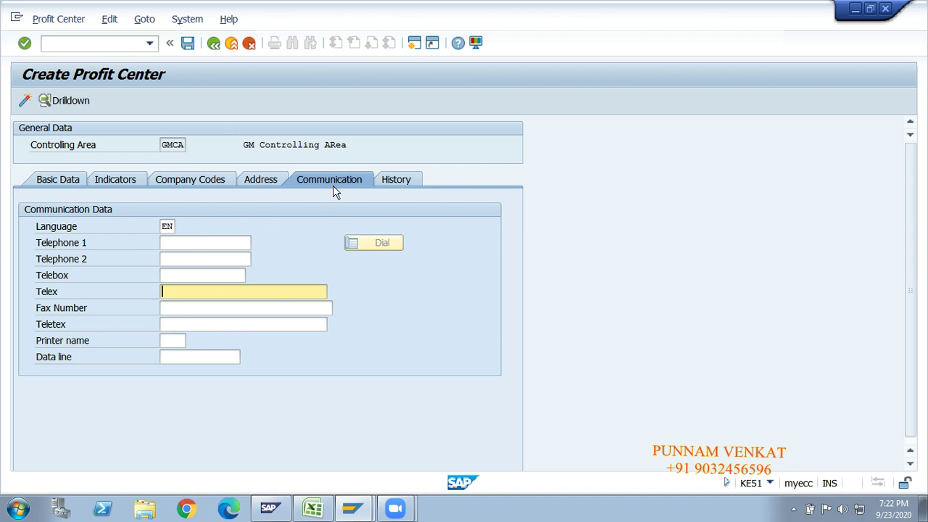
Review the History tab's Created by value and 23.09.2020 creation date.
click(395, 177)
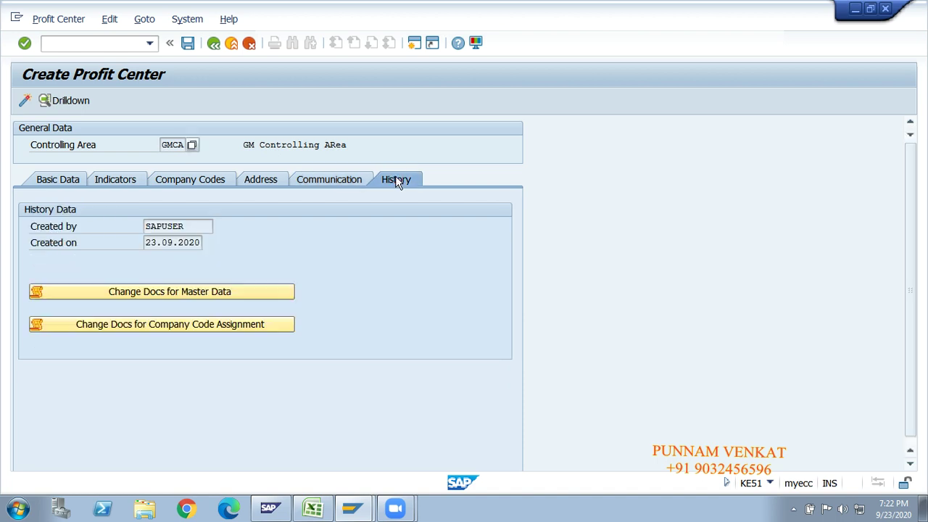
click(191, 225)
drag(175, 226, 135, 225)
click(147, 242)
Cycle through Communication, Address, Company Codes and Indicators, ending on Basic Data.
click(348, 185)
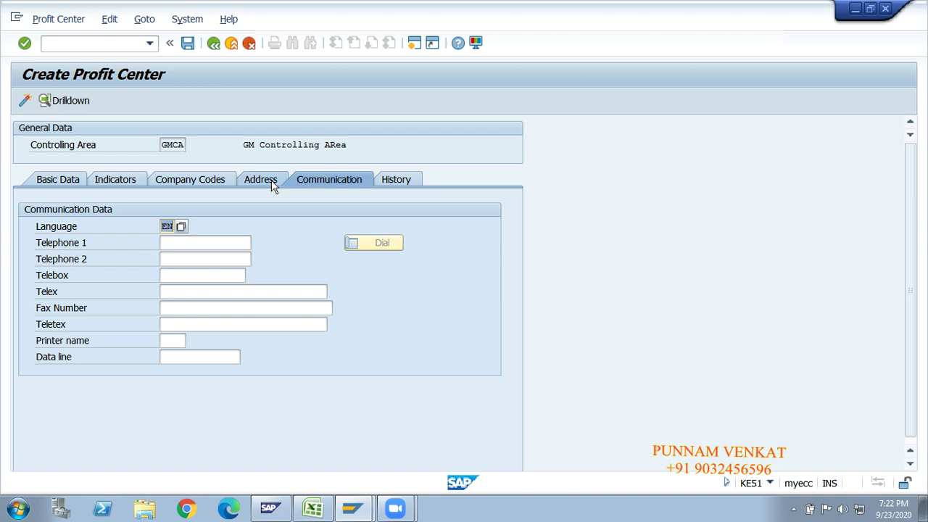
click(271, 181)
click(214, 182)
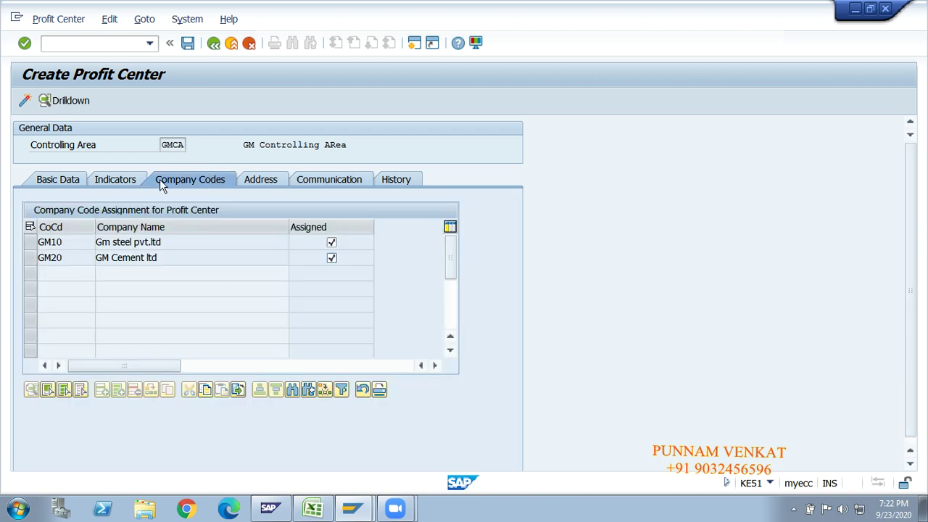
click(122, 180)
click(63, 179)
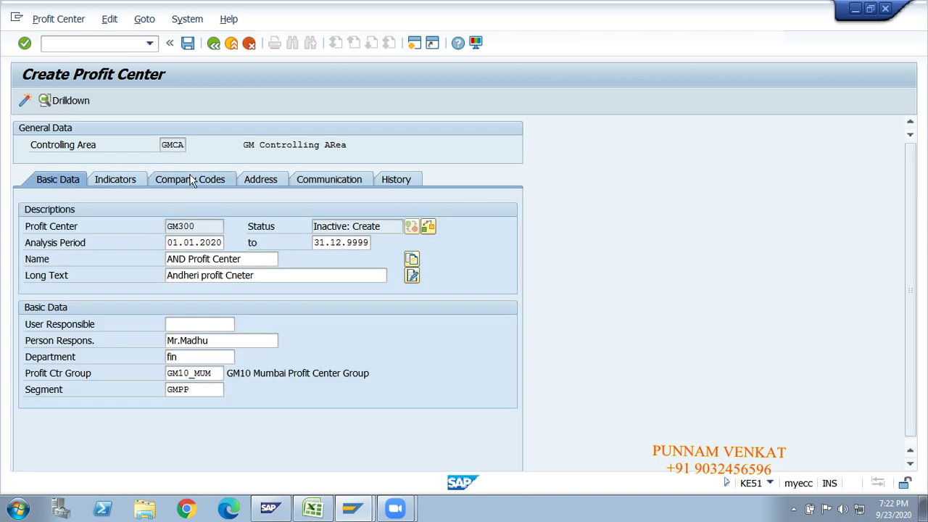
Save GM300 as inactive, dismiss the information message, and activate it.
click(187, 45)
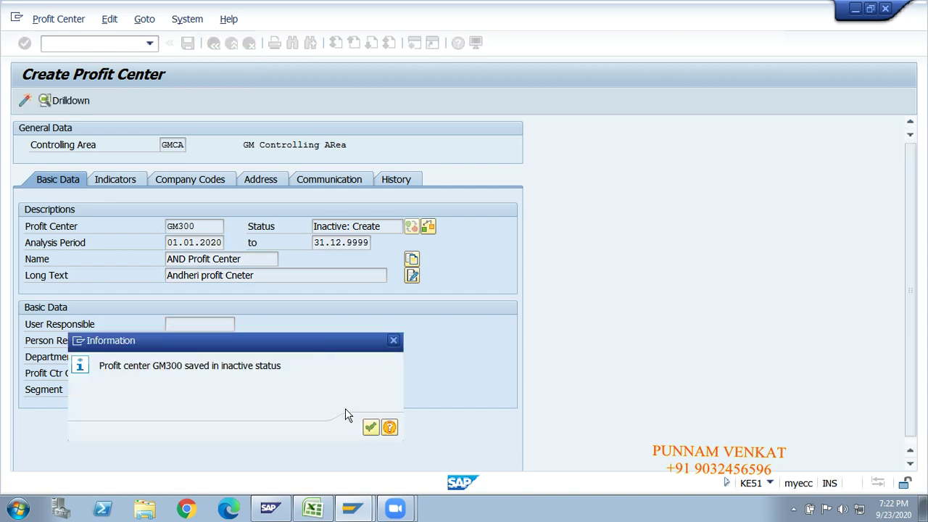
click(369, 427)
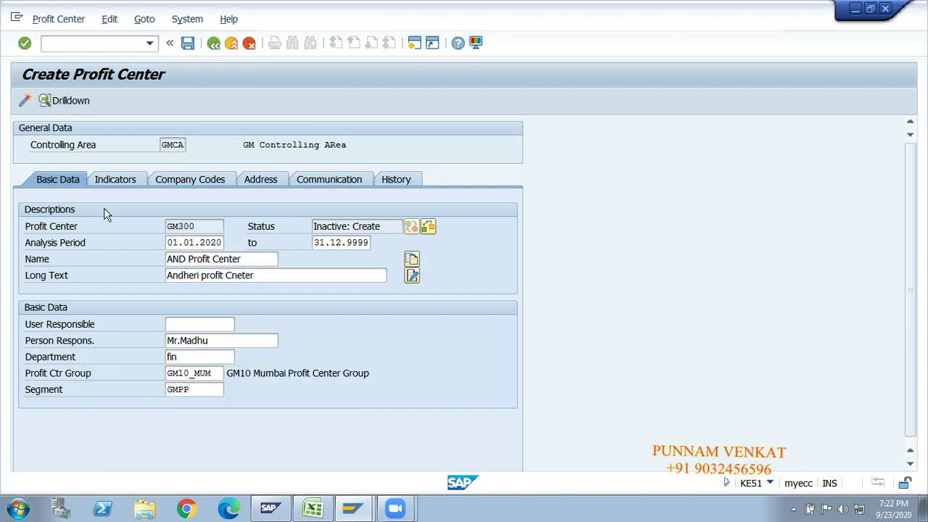
click(25, 102)
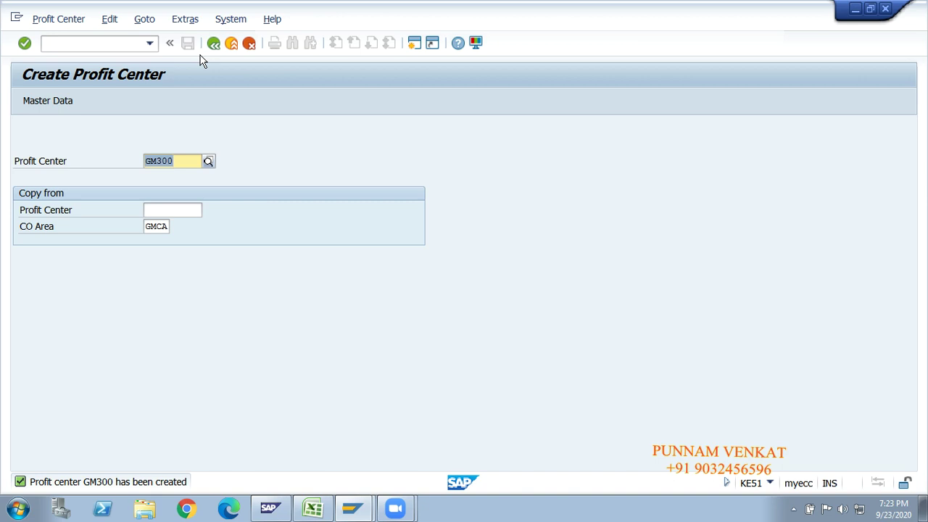
Change the profit center number to GM400 and open it for creation.
click(182, 164)
key(BackSpace)
key(BackSpace)
key(BackSpace)
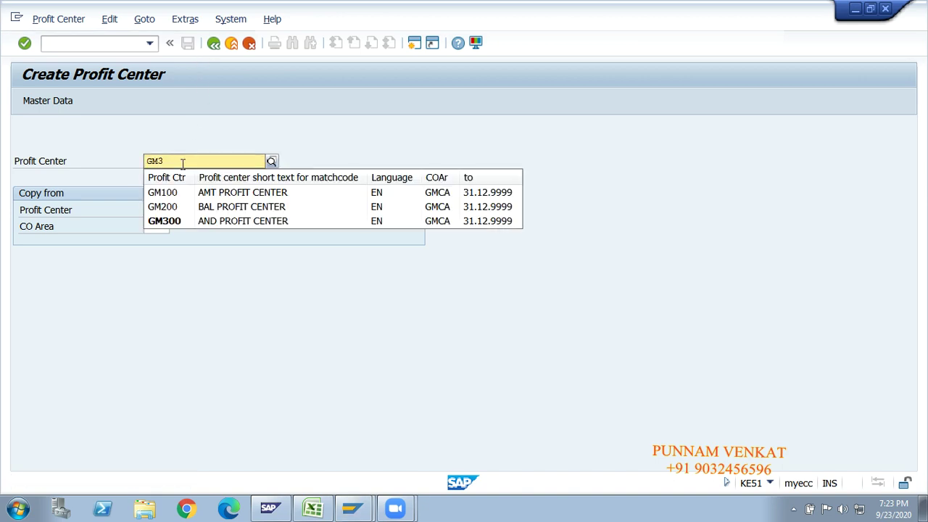
text(400)
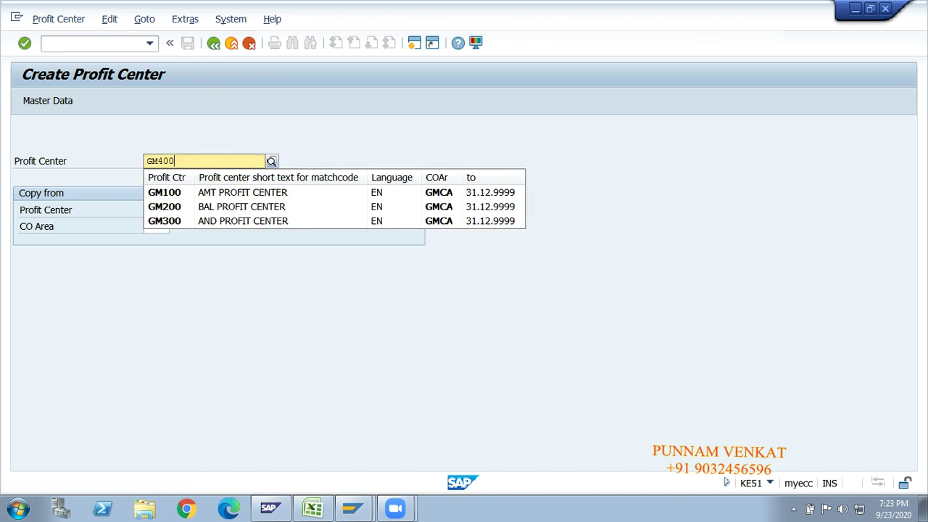
key(Return)
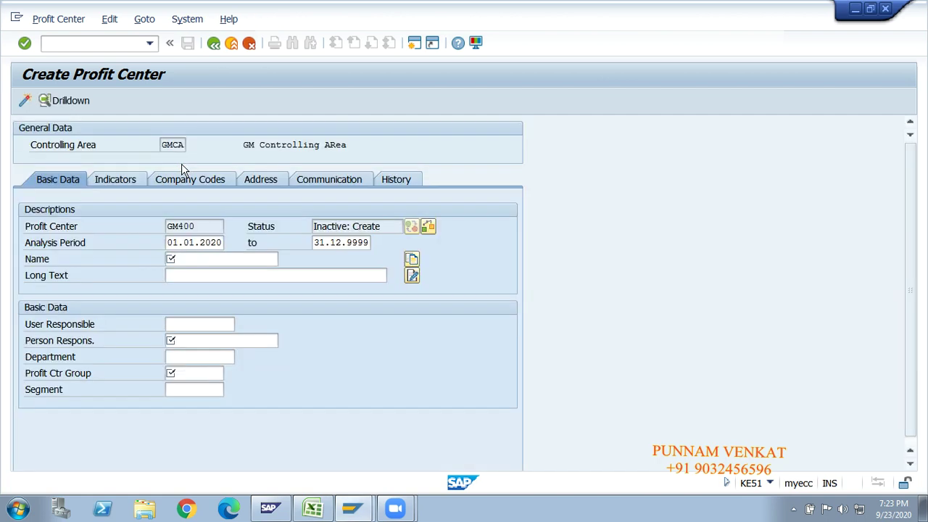
Replace the analysis period end date 31.12.9999 with 01.02.2020.
click(345, 248)
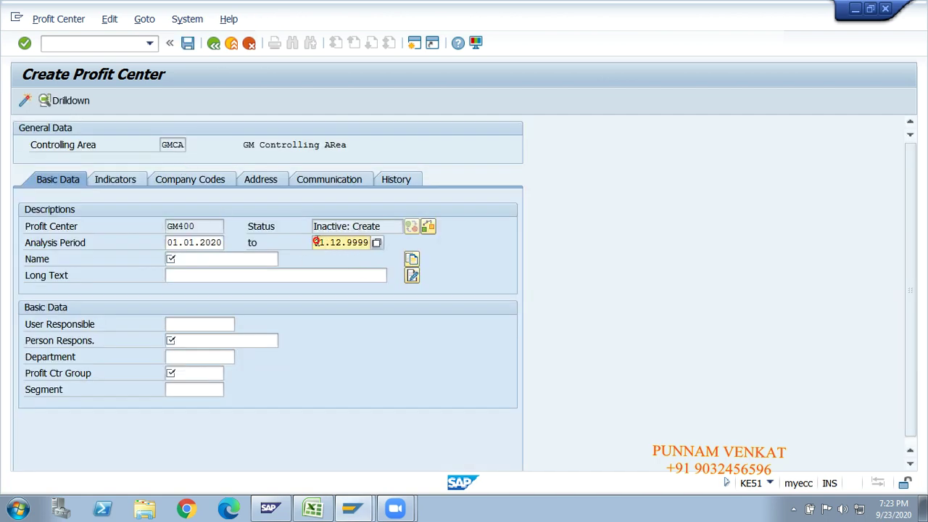
drag(169, 244, 230, 242)
click(224, 242)
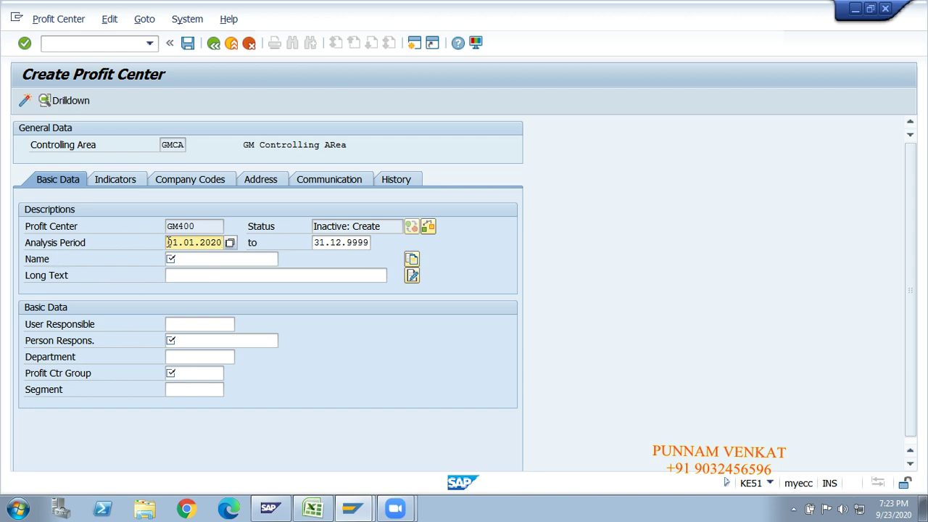
click(330, 242)
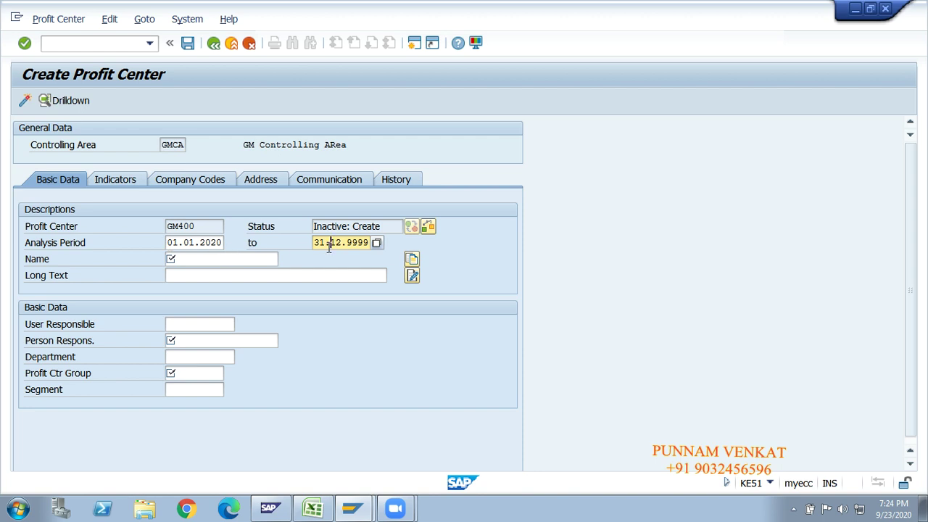
key(Right)
key(Right)
key(Right)
key(Right)
key(Right)
key(Right)
key(Right)
key(BackSpace)
key(BackSpace)
key(BackSpace)
key(BackSpace)
key(BackSpace)
key(BackSpace)
key(BackSpace)
key(BackSpace)
key(BackSpace)
key(BackSpace)
text(01.02.2020)
Inspect the analysis period dates and the GM400 profit center number.
click(170, 243)
drag(169, 243, 221, 243)
click(220, 244)
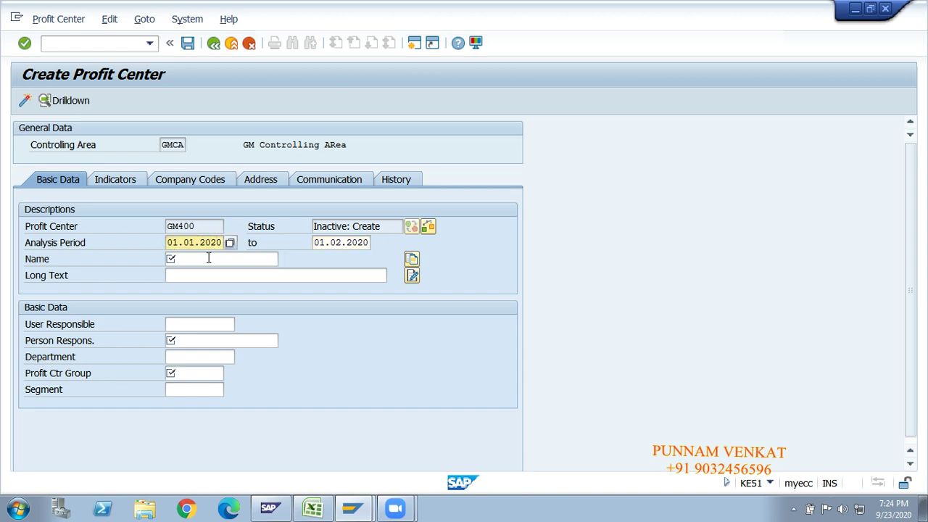
click(330, 245)
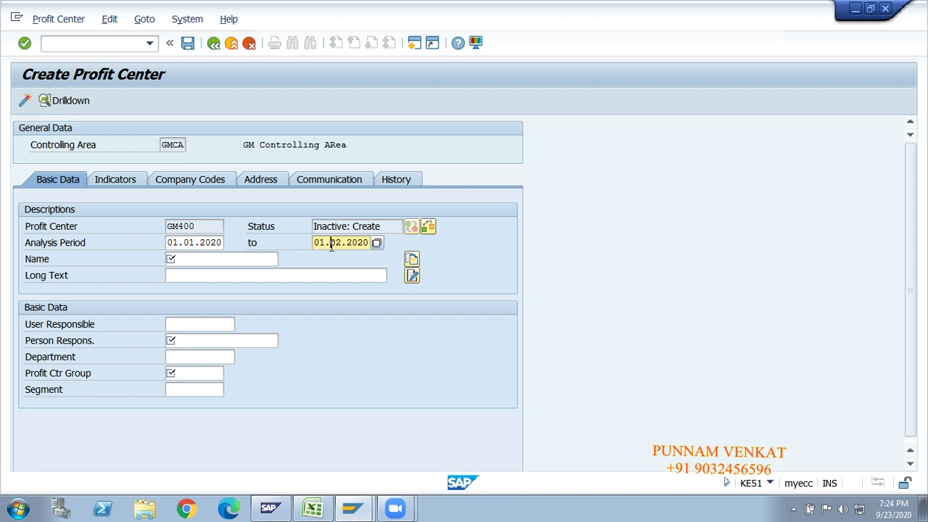
key(Right)
key(Right)
key(Right)
key(Right)
click(197, 243)
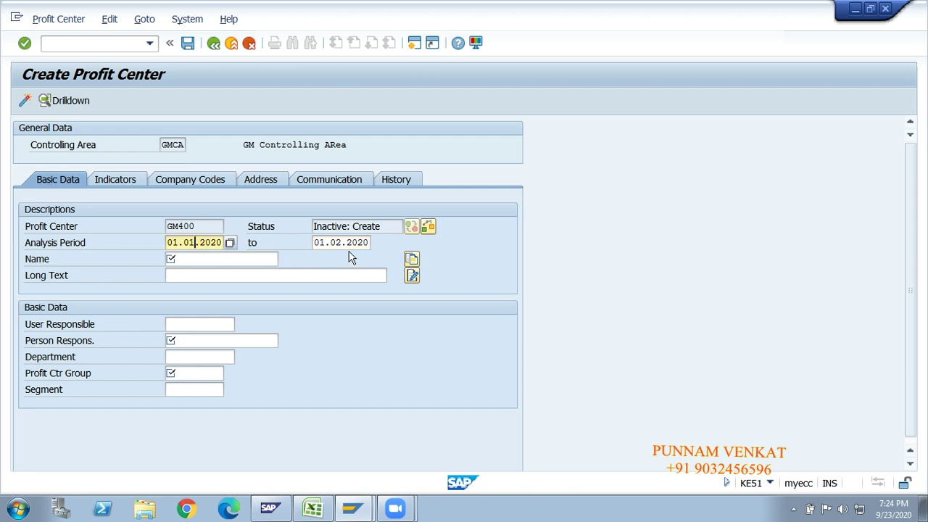
click(346, 244)
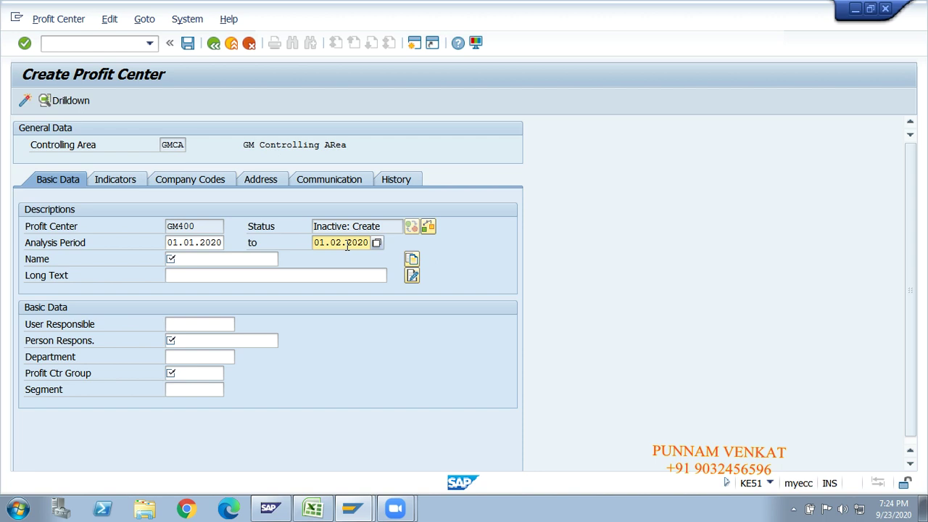
click(194, 225)
drag(197, 227, 177, 225)
click(178, 224)
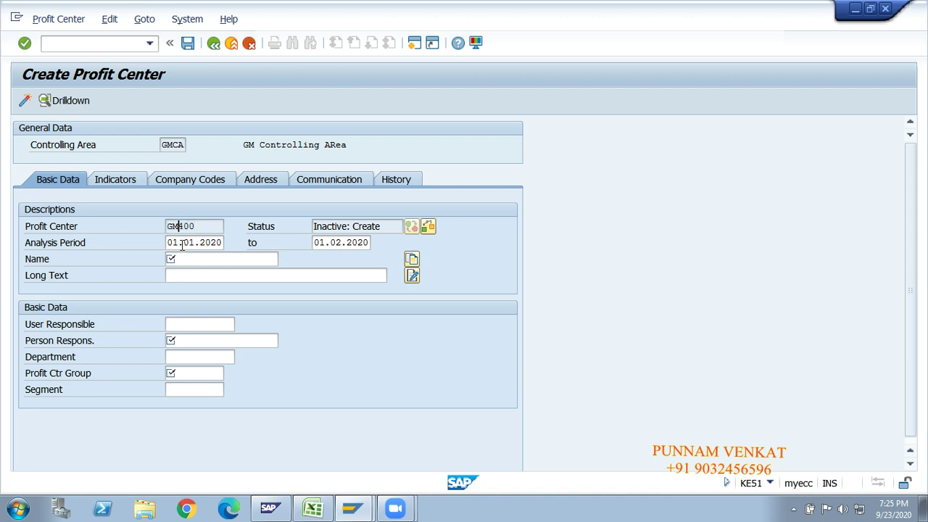
Change the analysis period end date from 01.02.2020 to 01.06.2020.
click(183, 242)
click(325, 242)
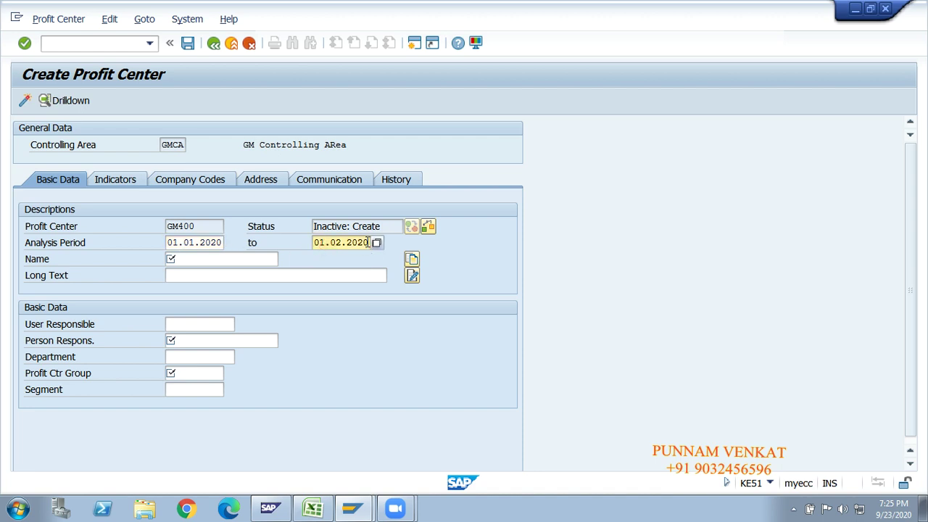
key(BackSpace)
key(BackSpace)
key(BackSpace)
key(BackSpace)
key(BackSpace)
key(BackSpace)
key(BackSpace)
key(BackSpace)
key(BackSpace)
key(BackSpace)
text(01.06.2020)
click(196, 226)
drag(196, 227, 167, 227)
click(168, 227)
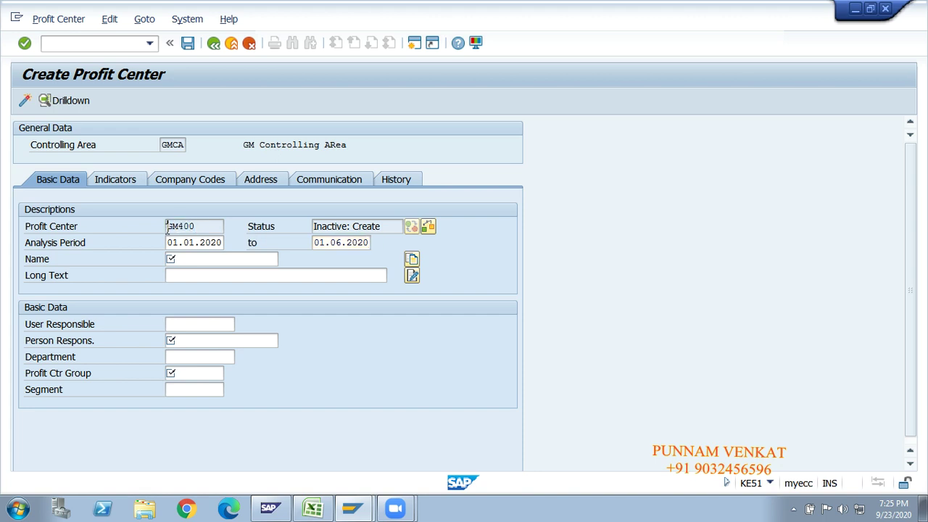
Change the analysis period end date's year to 9999, giving 01.06.9999.
click(181, 244)
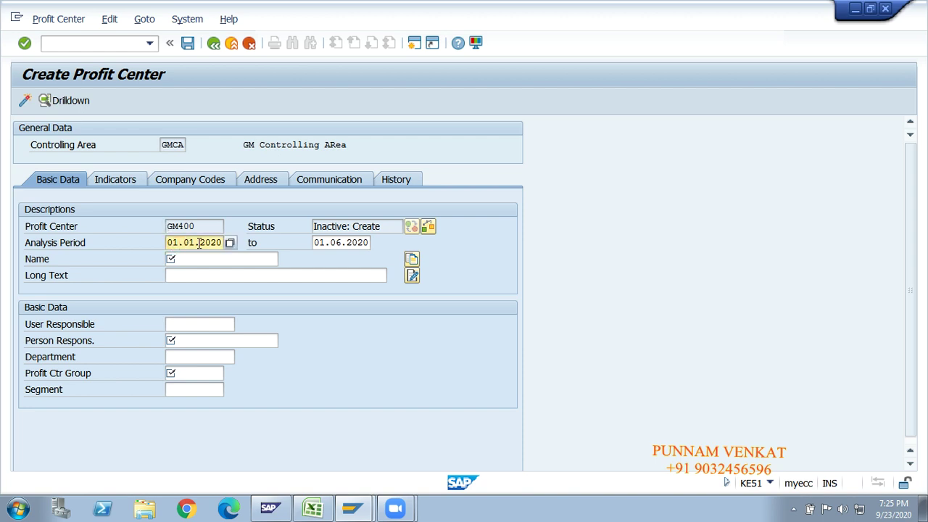
click(322, 243)
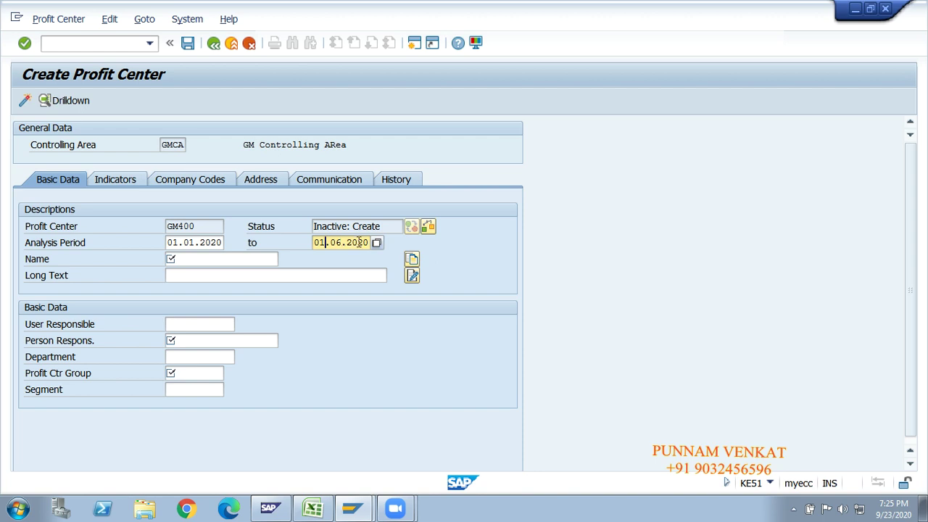
key(Right)
key(Right)
key(Right)
key(Right)
key(Right)
key(Right)
key(Right)
key(Right)
key(BackSpace)
key(BackSpace)
key(BackSpace)
key(BackSpace)
text(0)
key(BackSpace)
text(9999)
click(206, 226)
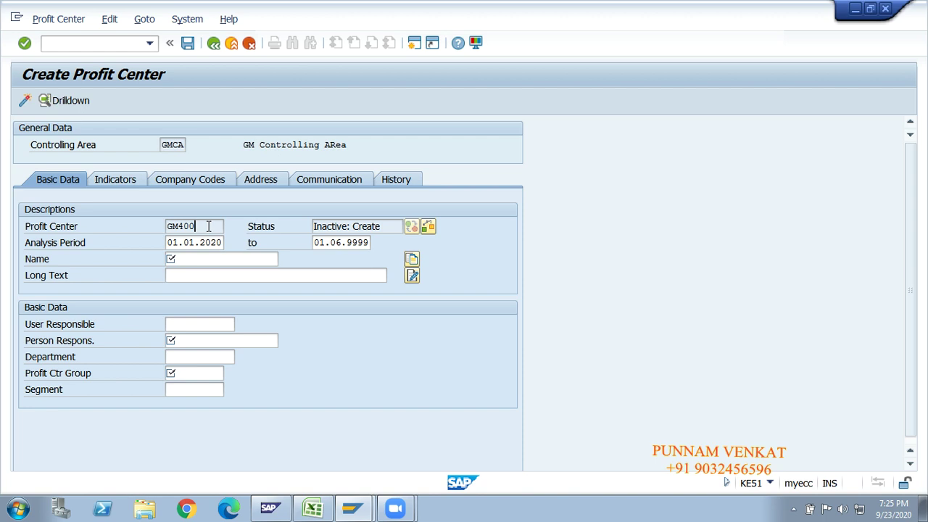
Start deleting the 01.06.9999 end date so the field becomes empty.
click(208, 226)
click(357, 243)
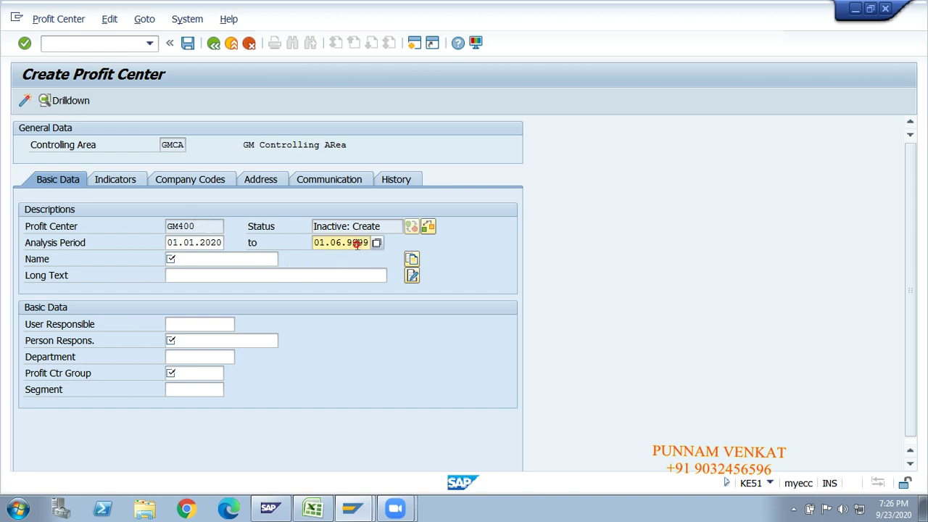
key(BackSpace)
key(BackSpace)
key(BackSpace)
key(BackSpace)
key(BackSpace)
key(BackSpace)
key(BackSpace)
key(BackSpace)
key(BackSpace)
key(BackSpace)
In the SAP_NEW workbook, enter Vans in AE40 and Bikes beside it in AH40.
click(313, 508)
click(424, 271)
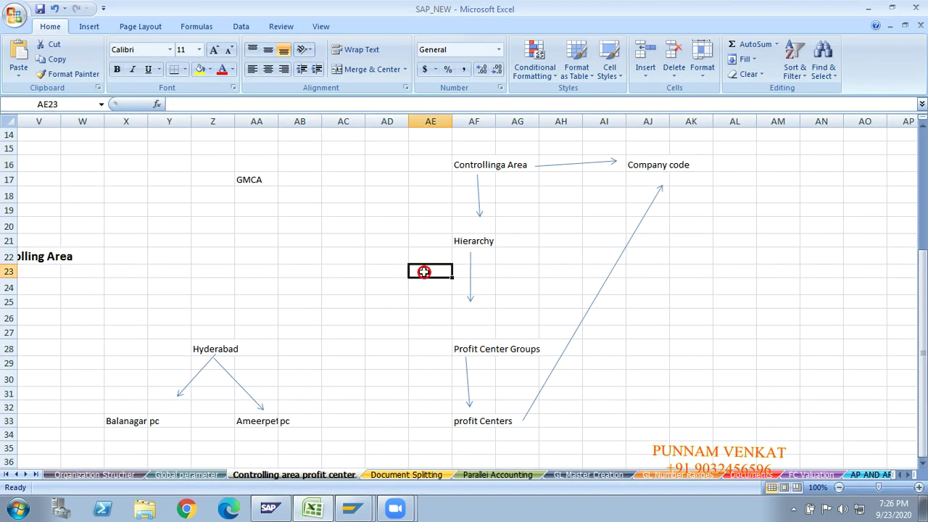
key(Down)
key(Down)
key(Down)
key(Down)
key(Down)
key(Down)
key(Down)
key(Down)
key(Down)
key(Down)
key(Down)
key(Down)
key(Down)
key(Down)
key(Down)
key(Down)
key(Down)
key(Down)
key(Down)
key(Down)
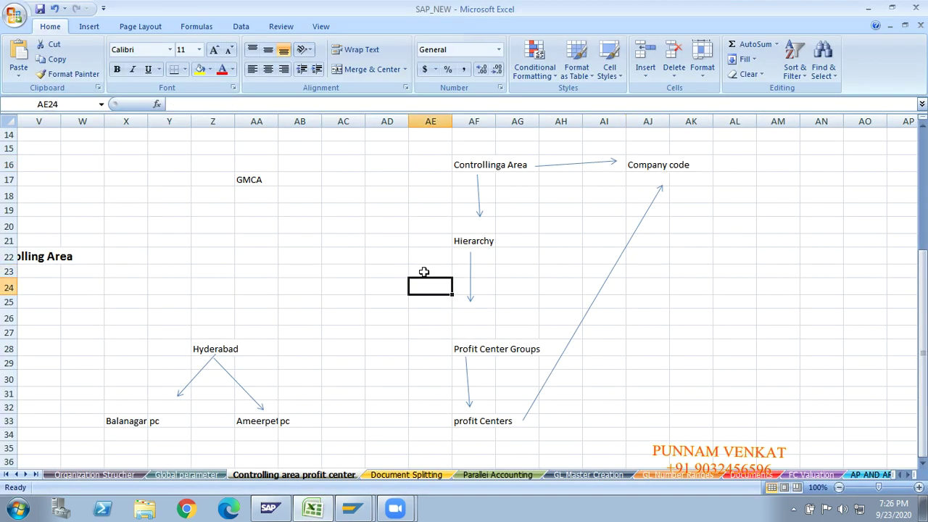
key(Up)
key(Up)
key(Up)
key(Up)
key(Up)
key(Up)
key(Up)
key(Up)
key(Up)
key(Up)
key(Up)
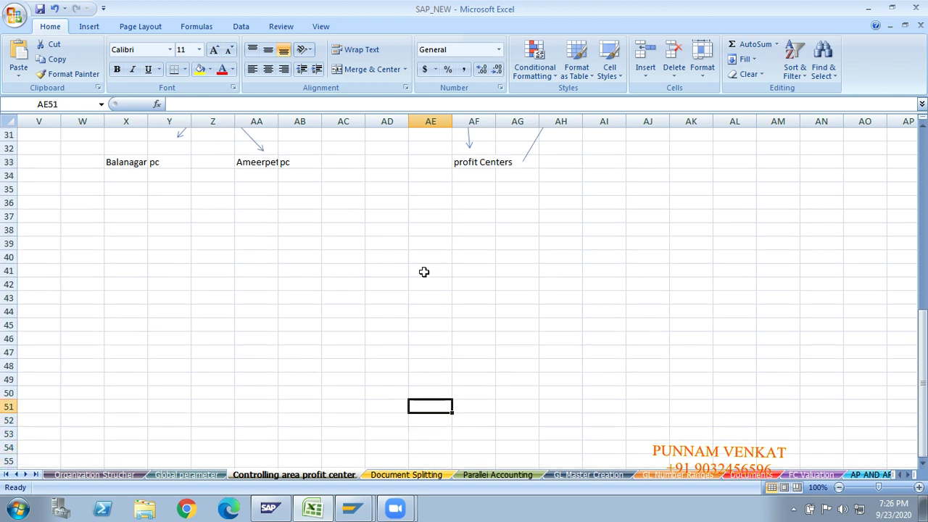
key(Up)
key(Up)
key(Up)
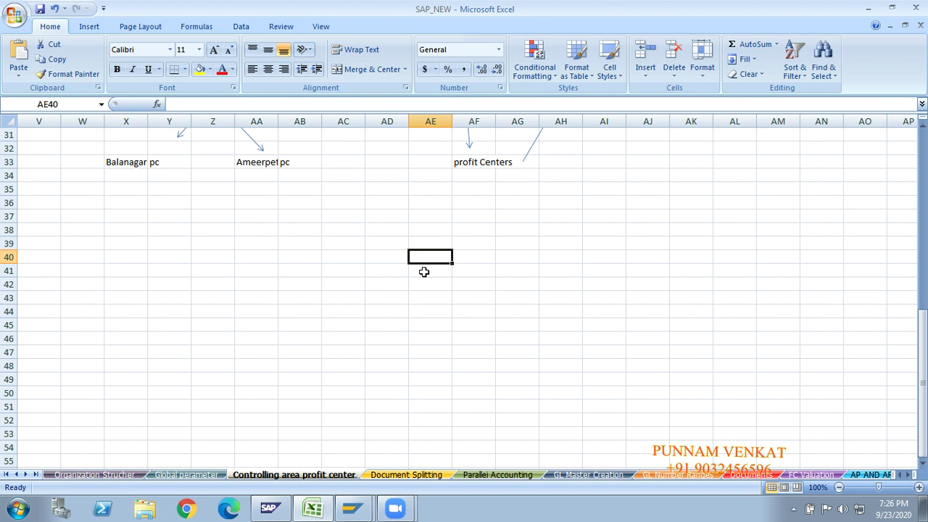
text(Vans)
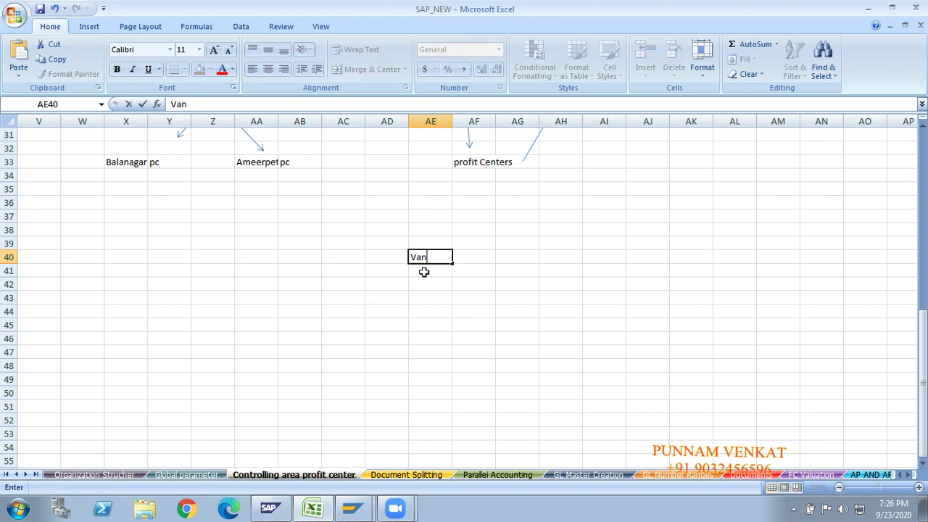
key(Right)
key(Right)
key(Right)
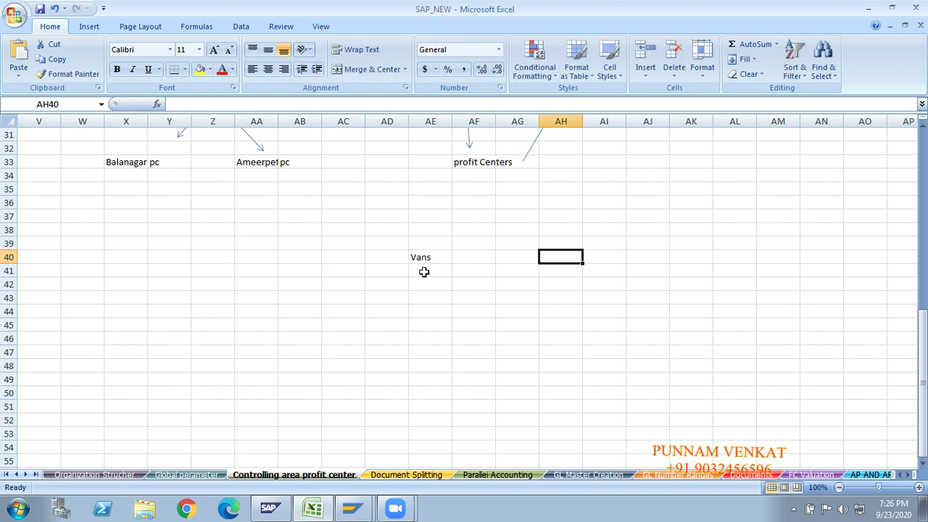
text(Biles)
click(425, 271)
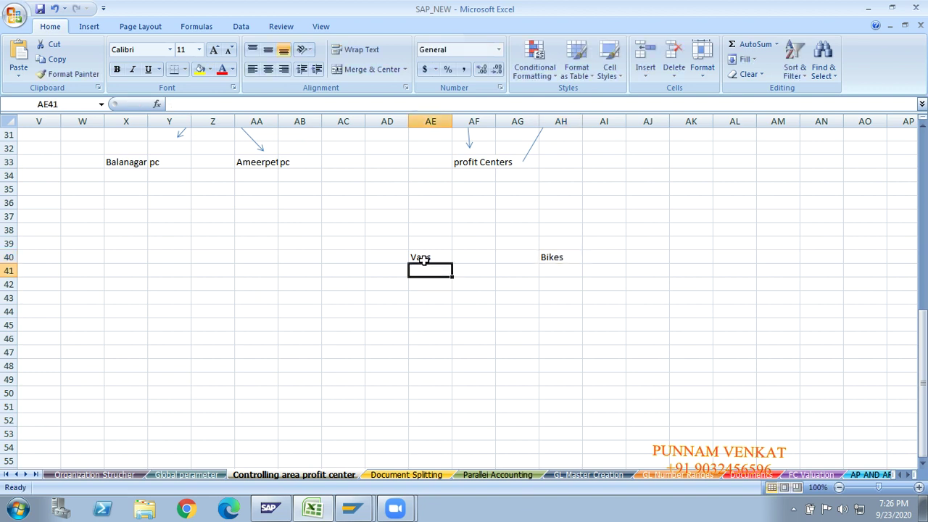
click(424, 259)
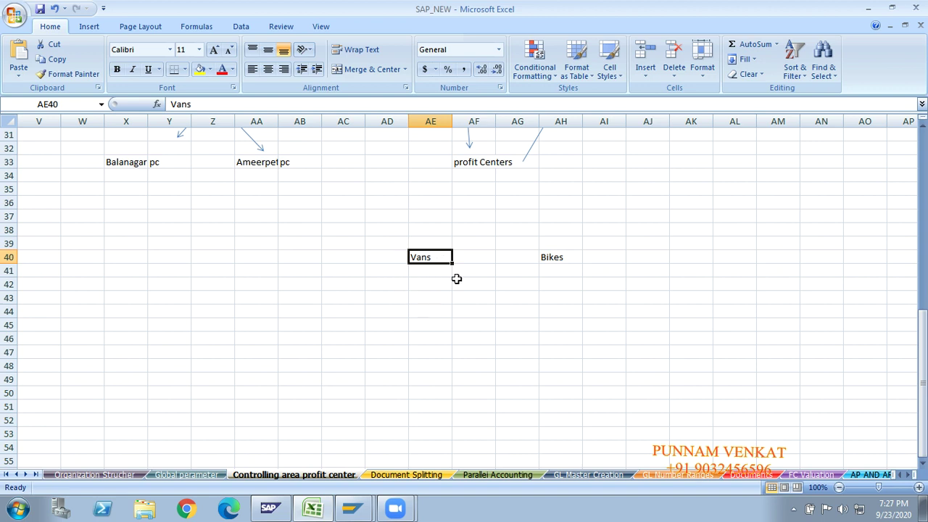
Draw a downward arrow shape beneath the Vans cell.
click(84, 27)
click(150, 78)
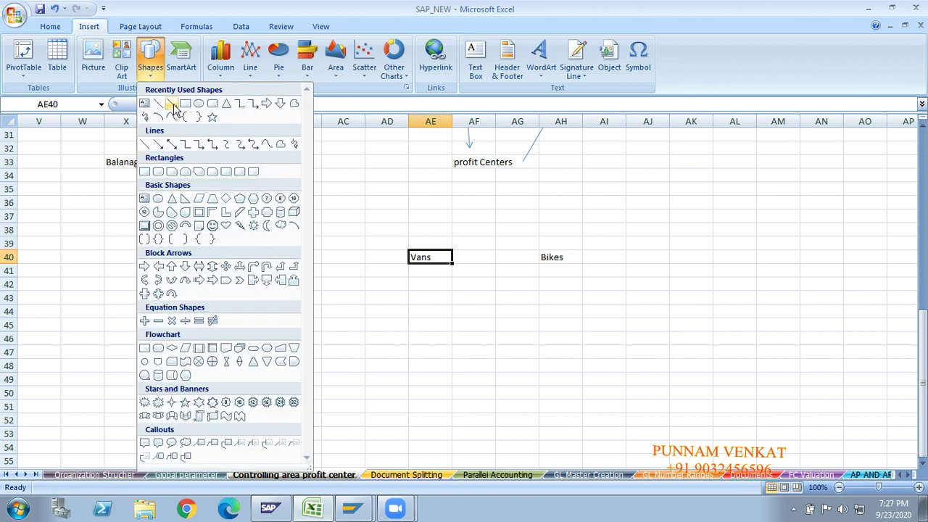
click(174, 105)
drag(424, 281, 423, 375)
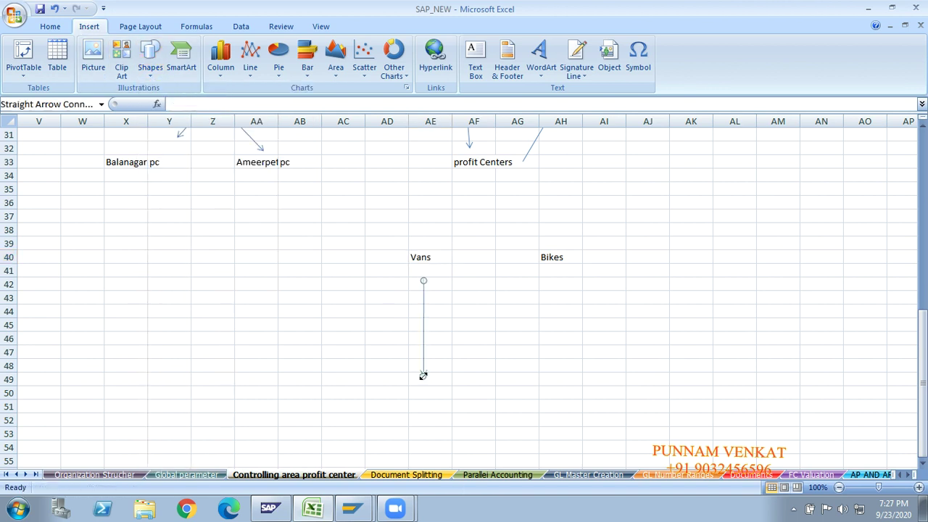
Enter '1 Year' in AE39 above Vans, then select AE51 below the arrow.
click(419, 239)
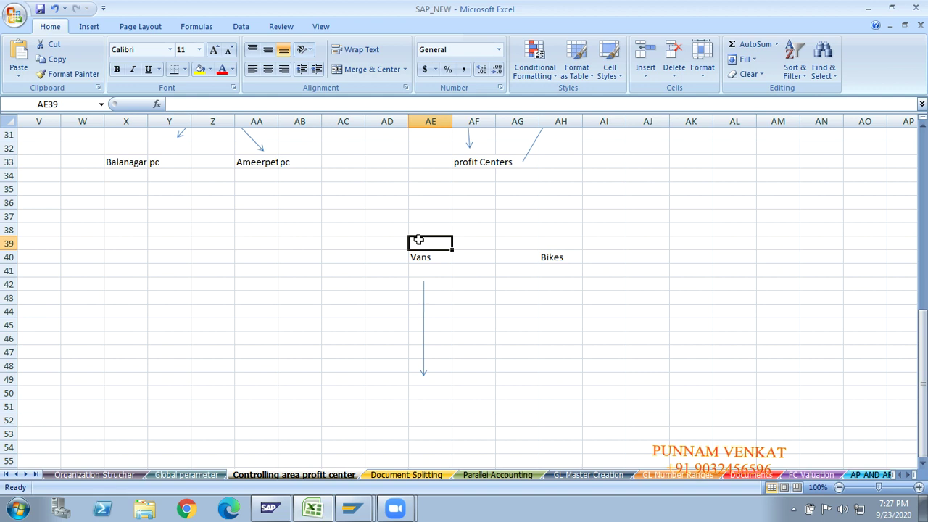
text(Ve)
key(BackSpace)
key(BackSpace)
text(1)
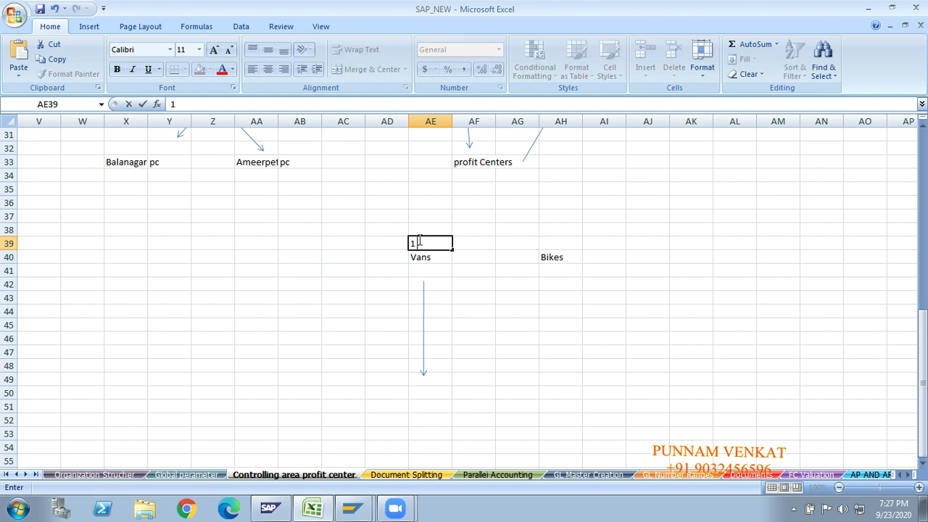
text( Yea)
text(r)
key(BackSpace)
text(ar)
key(Return)
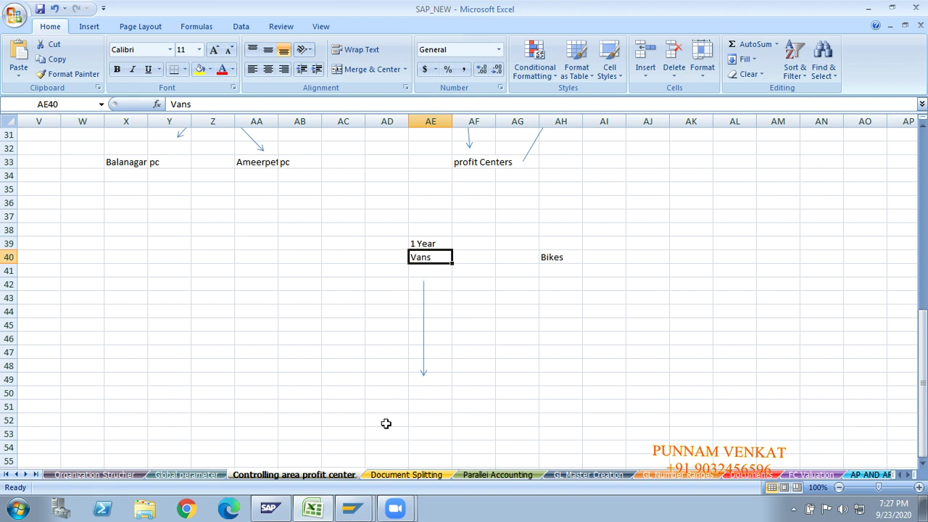
click(418, 418)
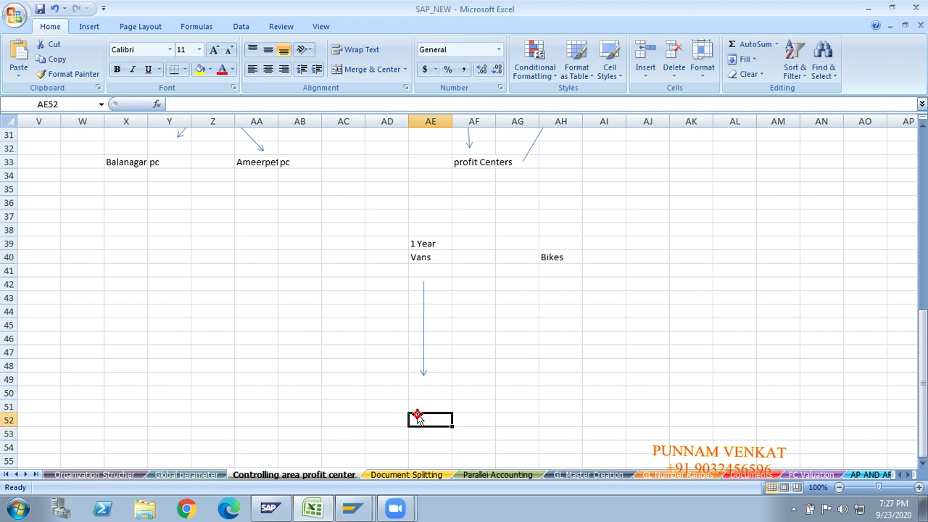
key(Up)
Enter 'profit Center' in AE51 under the arrow and recheck AE39.
text(profit Cen)
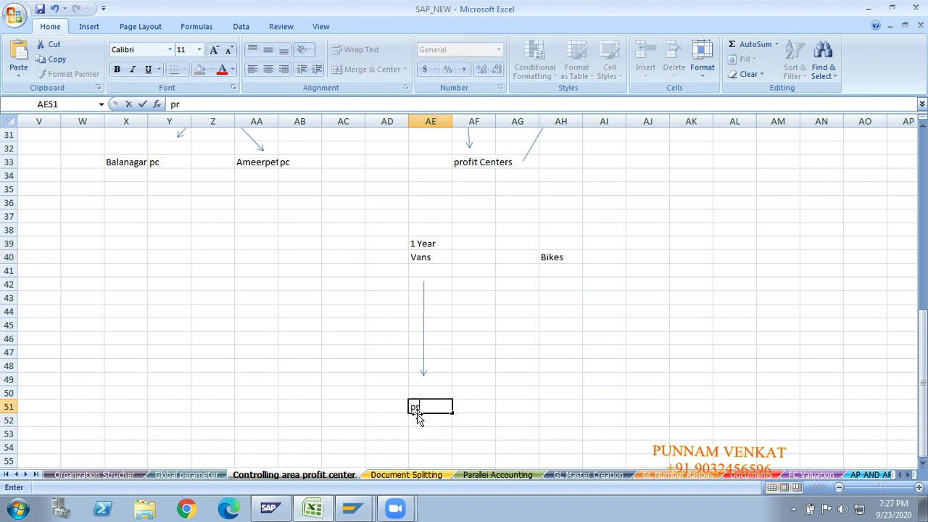
key(BackSpace)
key(BackSpace)
text(enter)
key(Return)
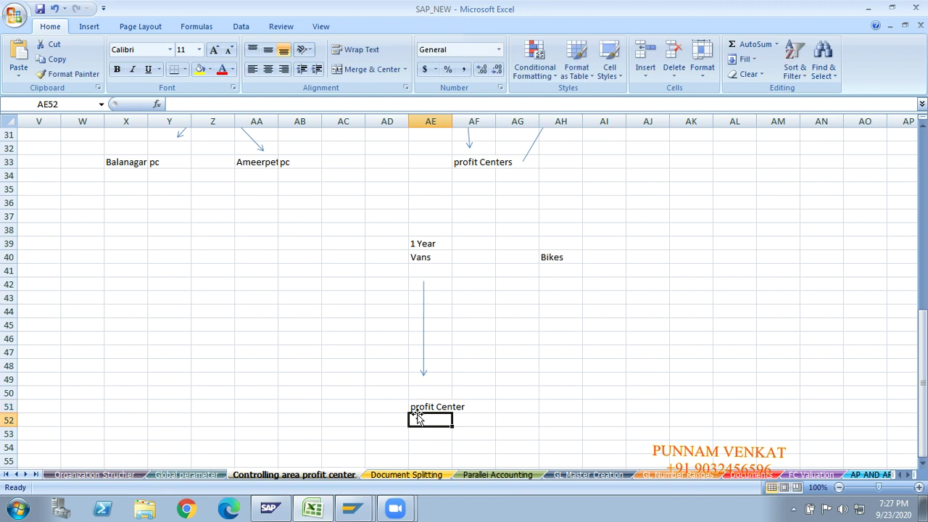
click(418, 247)
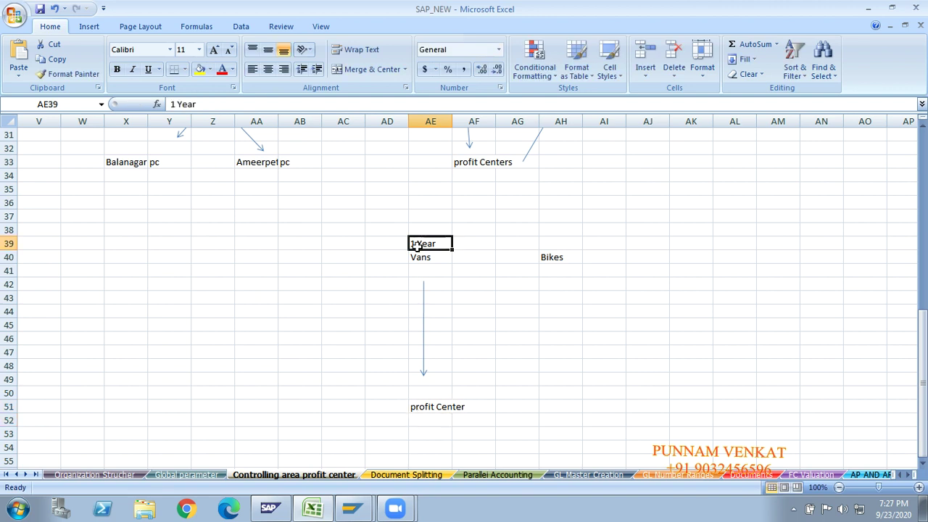
click(417, 407)
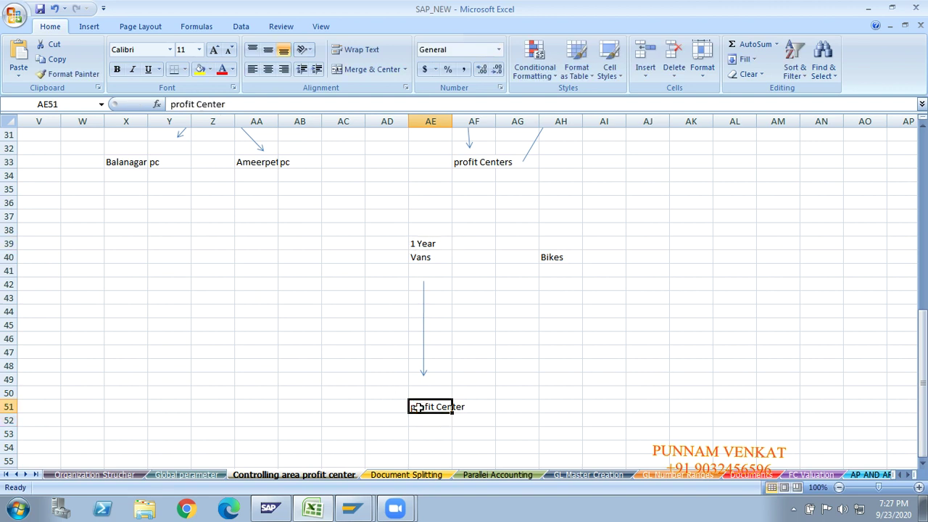
Enter start date 01.01.2020 in AD53 and end date 31.12.2020 in AF53.
click(375, 436)
text(01)
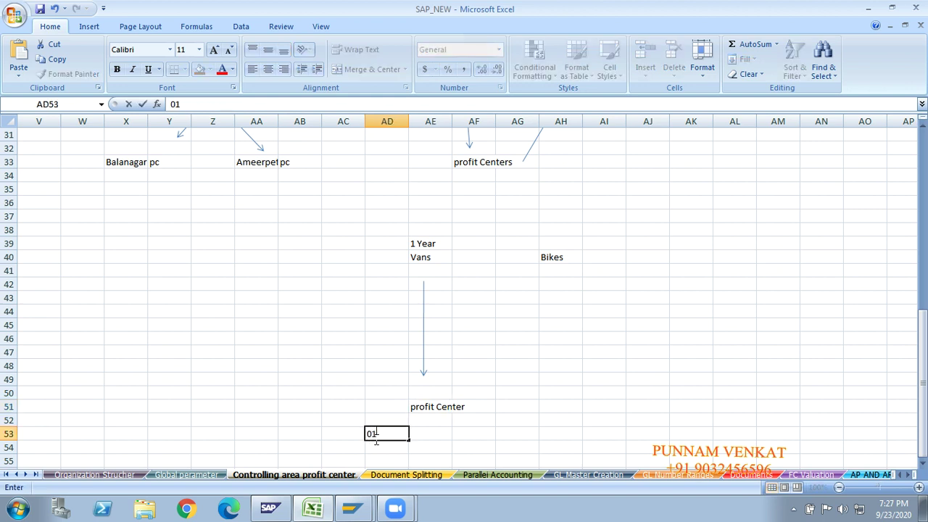
text(.01.0)
text(2020)
key(Right)
key(Right)
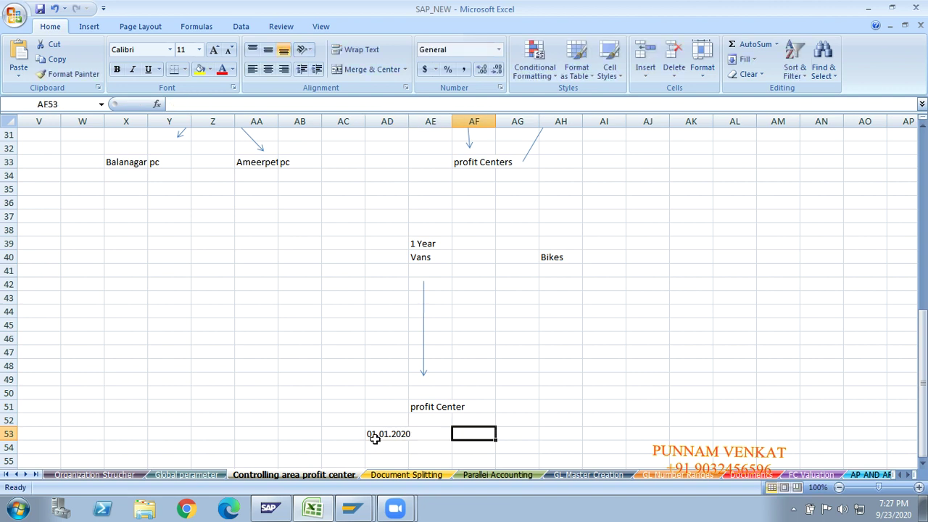
text(31.12)
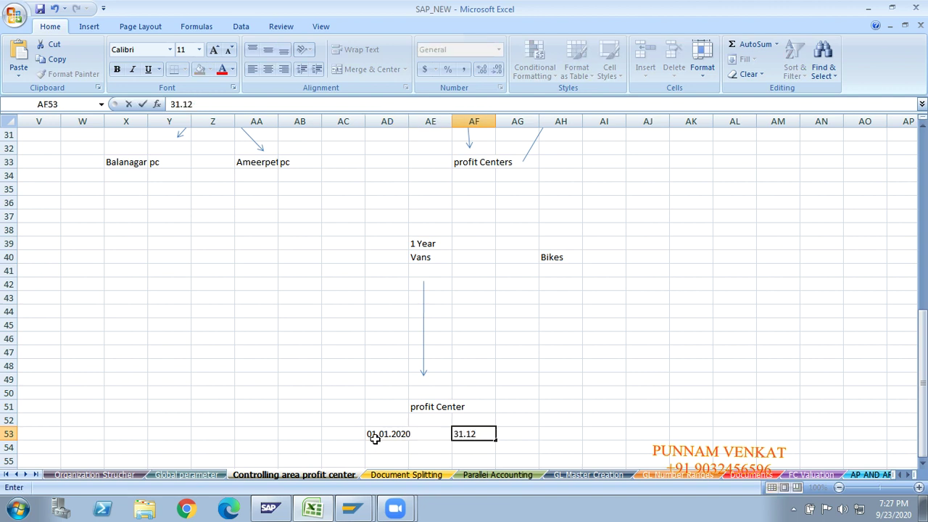
text(.2020)
click(374, 444)
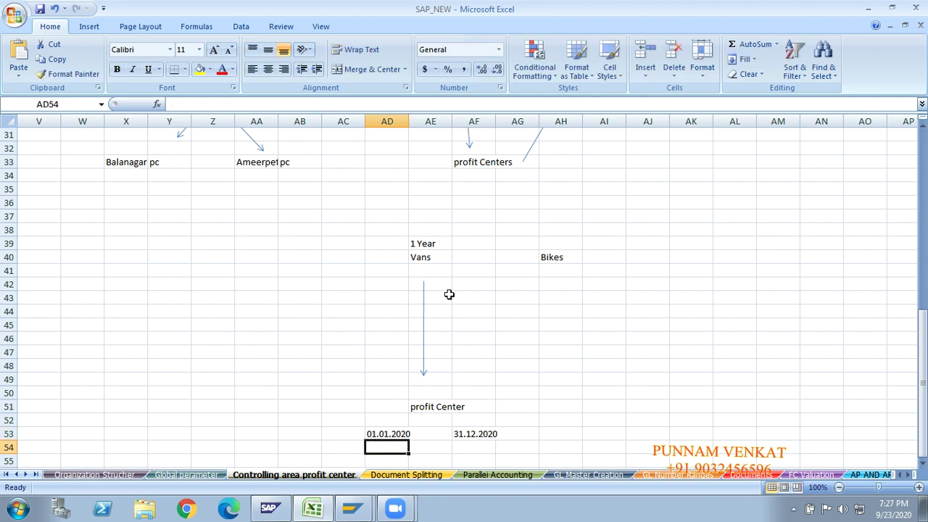
Review the Vans, 1 Year, profit Center and date cells, then highlight GM400 in SAP.
click(423, 256)
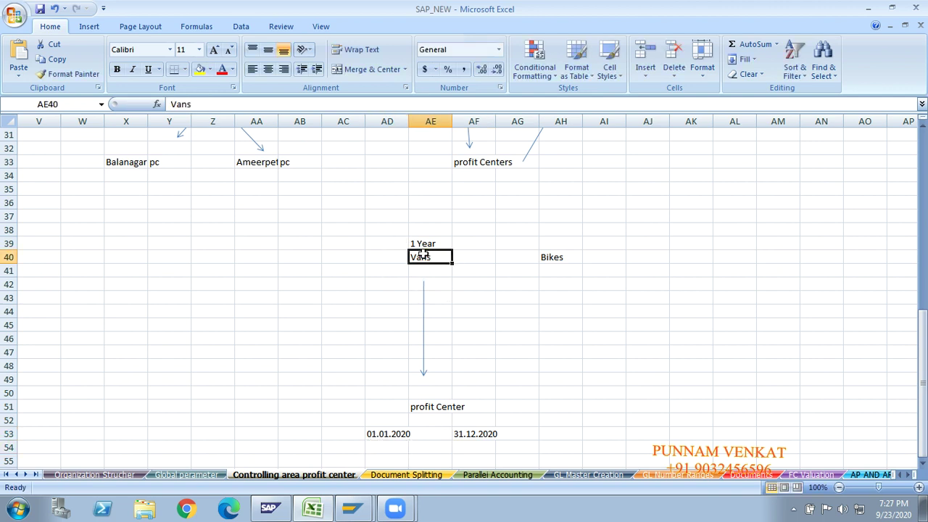
click(426, 244)
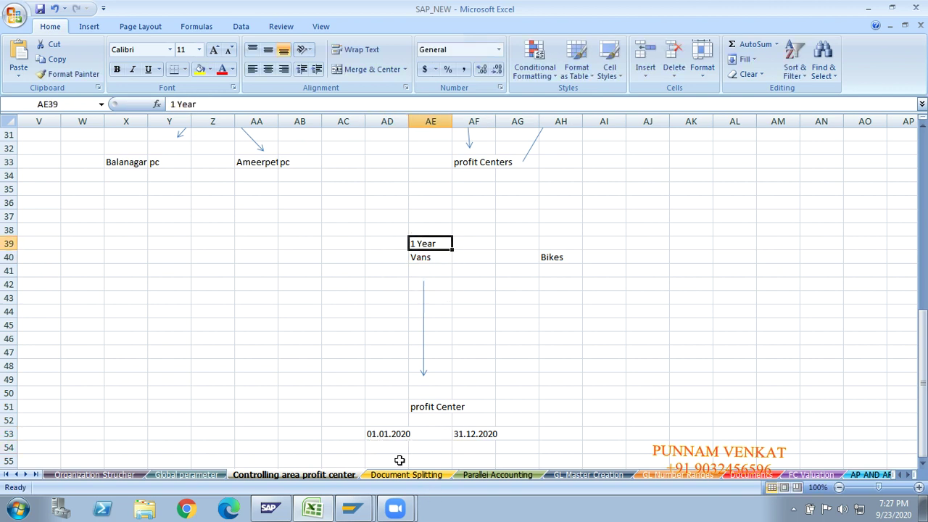
click(432, 408)
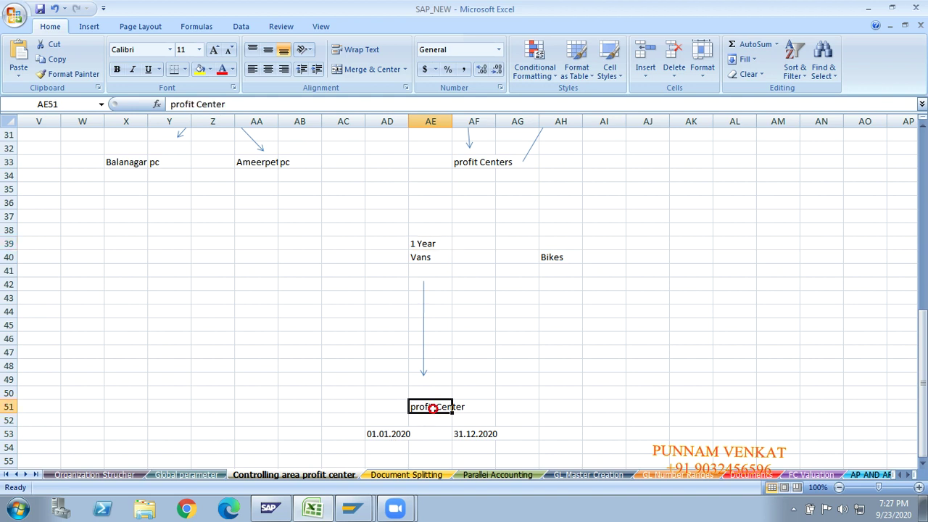
click(378, 438)
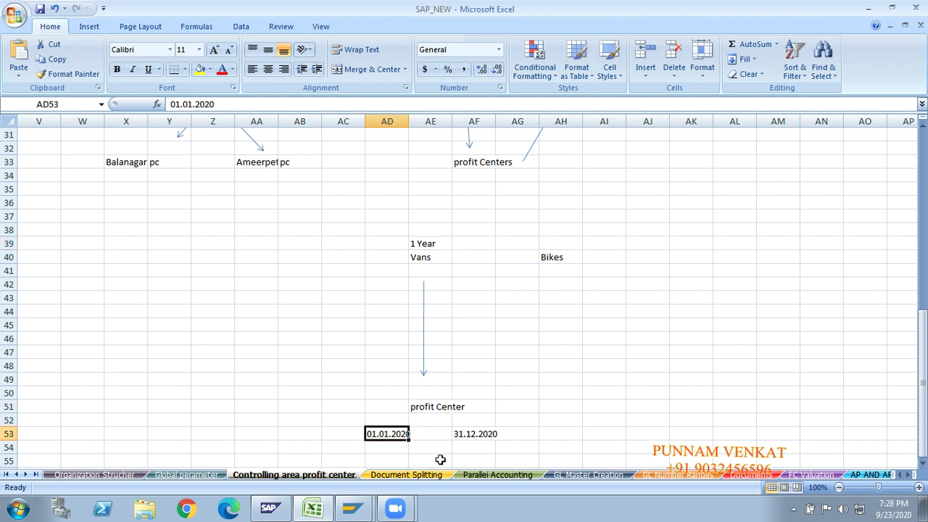
click(483, 437)
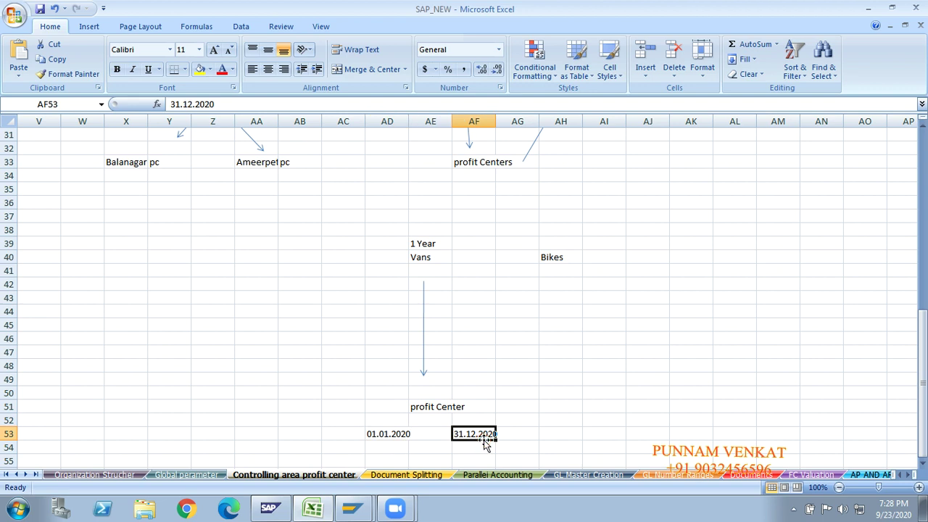
click(426, 408)
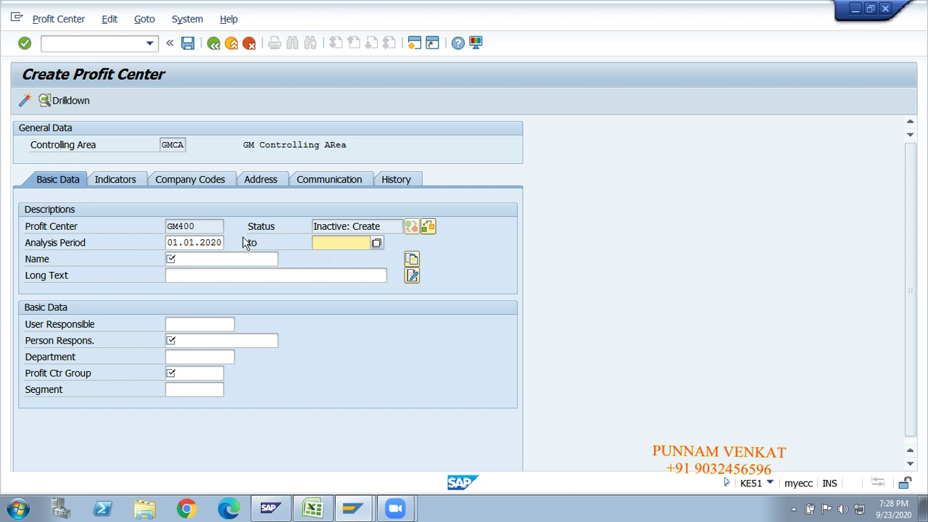
double_click(201, 224)
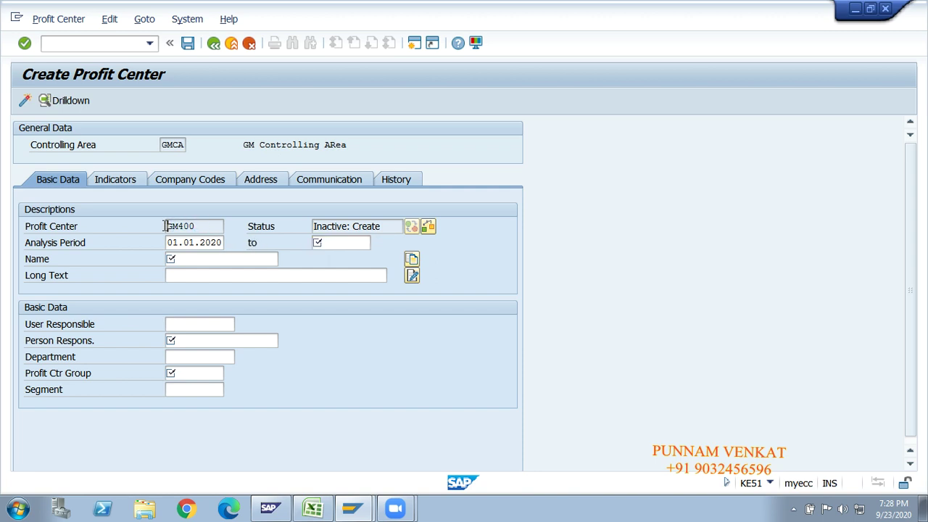
key(alt+Tab)
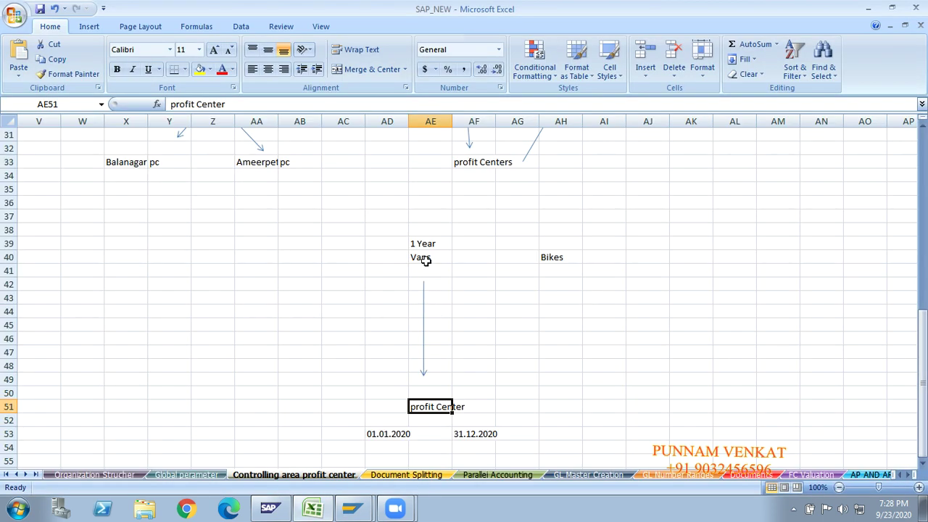
Replace the '1 Year' note in AE39 with 'end'.
click(424, 262)
click(425, 244)
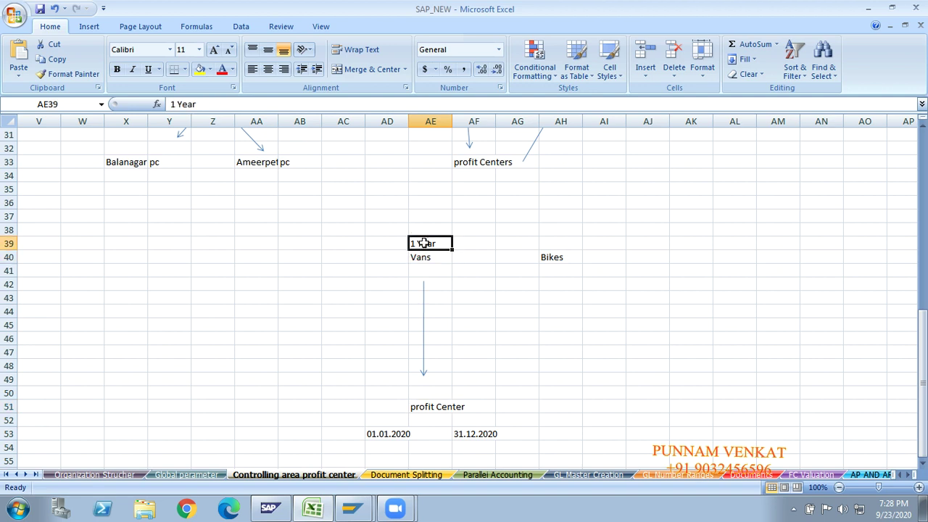
text(era)
key(Return)
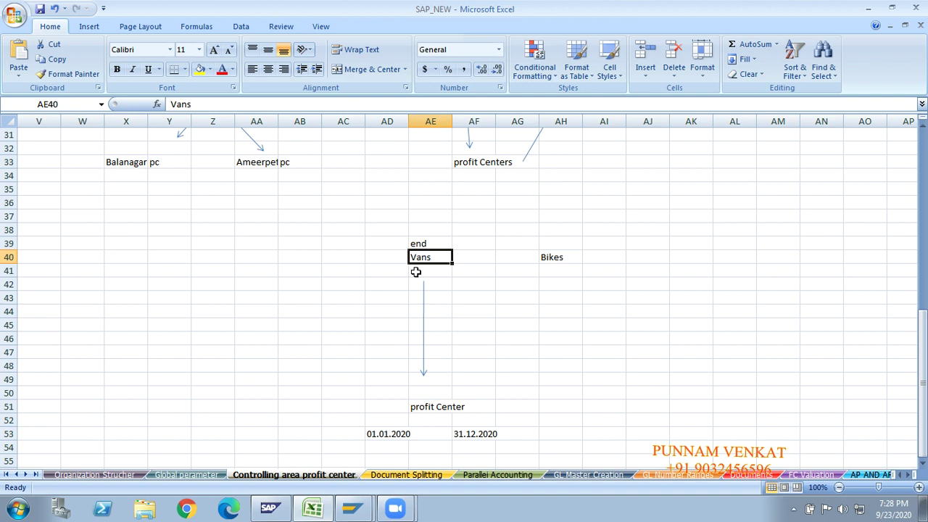
Change the end date in AF53 to 31.12.9999.
click(483, 433)
text(01)
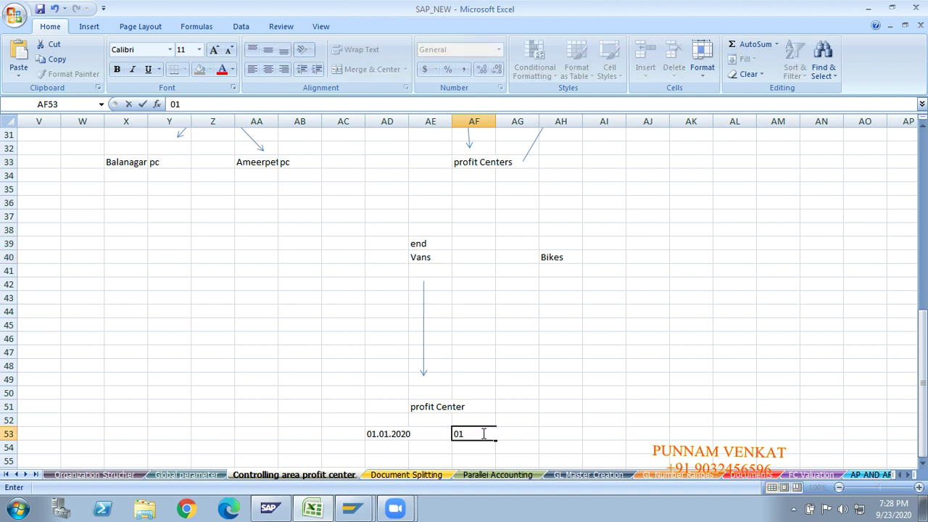
key(BackSpace)
key(BackSpace)
text(31.12.9999)
click(525, 434)
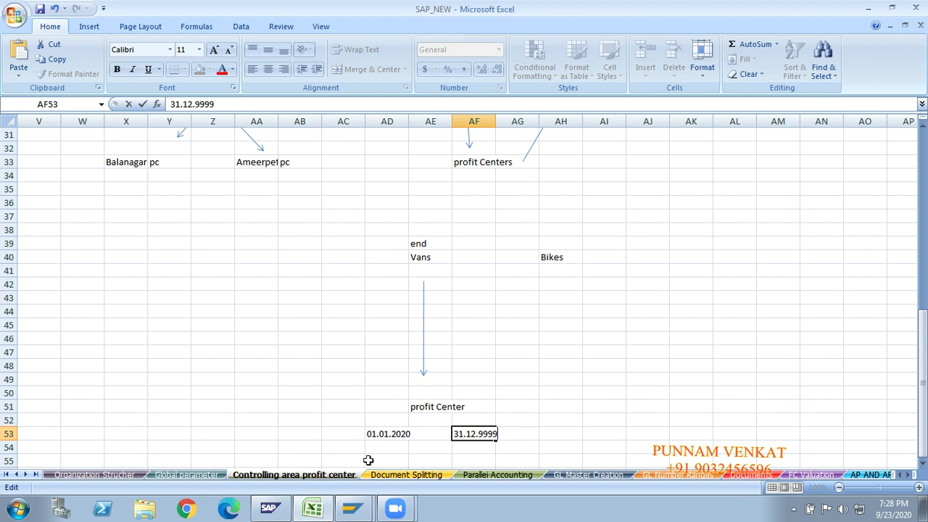
click(386, 445)
Click through the date cells, then return to SAP's GM400 creation screen.
click(462, 459)
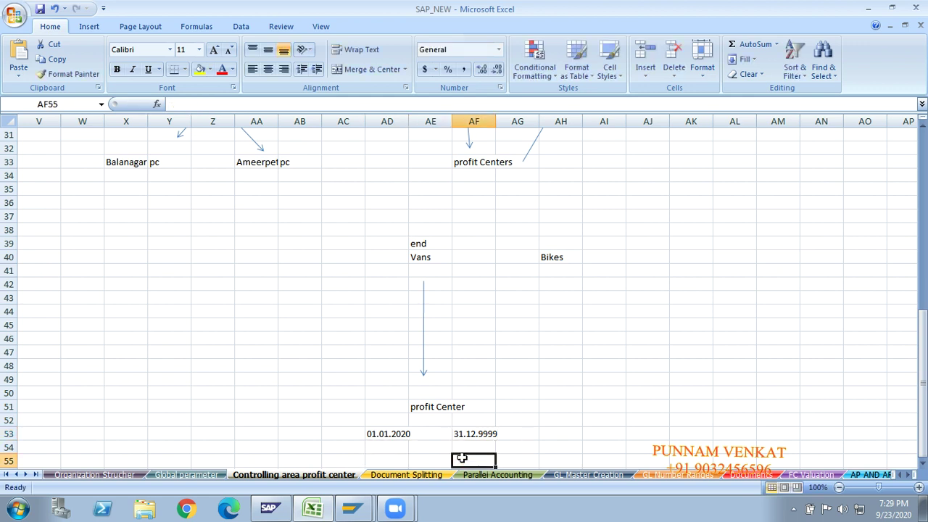
click(391, 456)
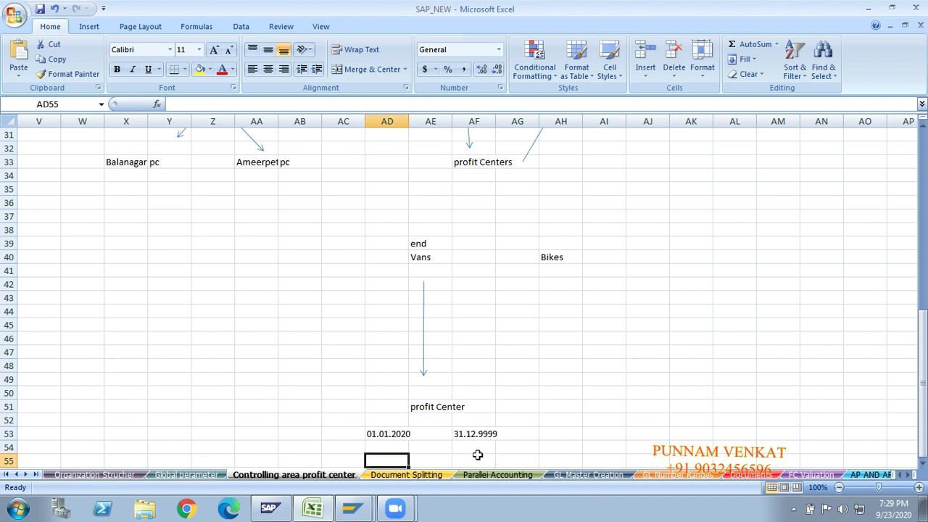
click(479, 455)
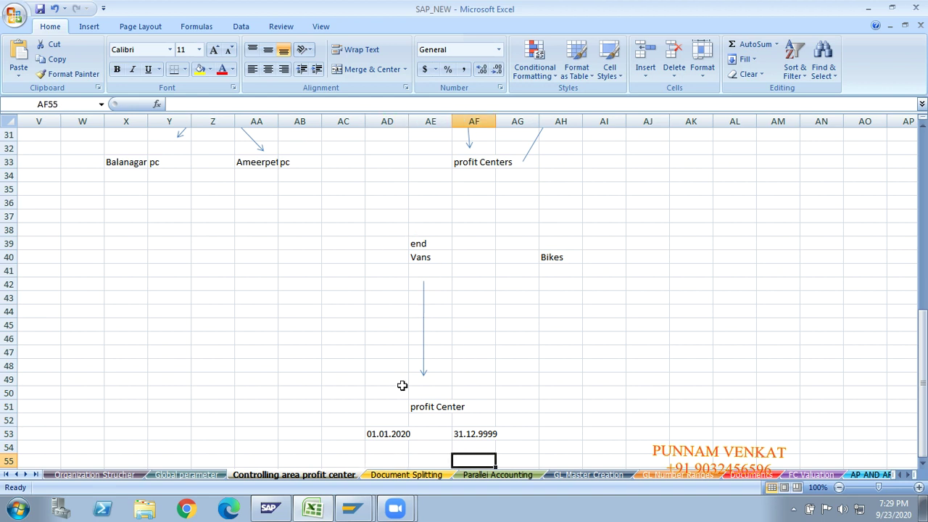
click(388, 448)
click(472, 448)
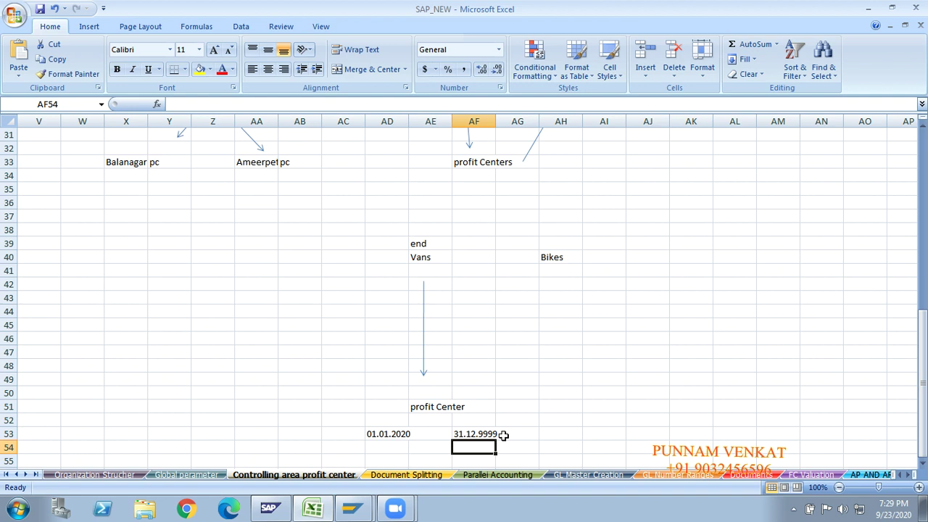
click(532, 419)
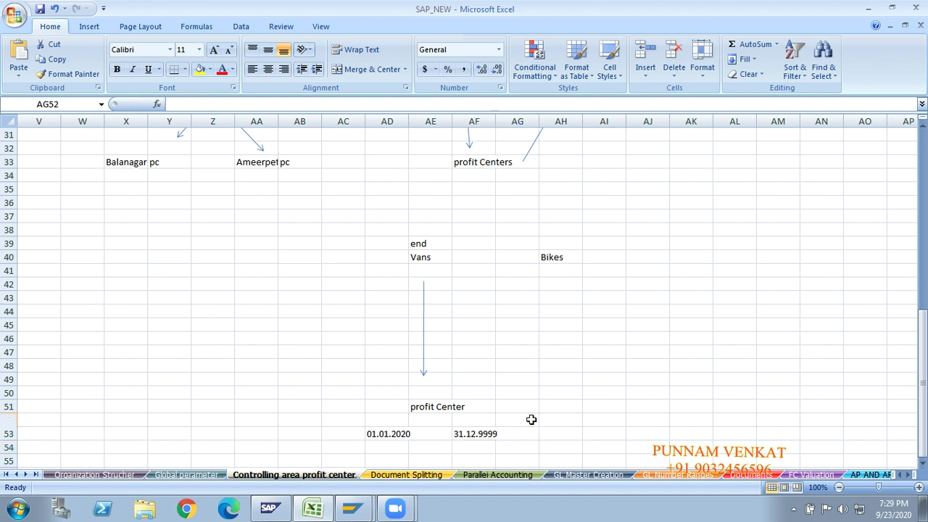
key(alt+Tab)
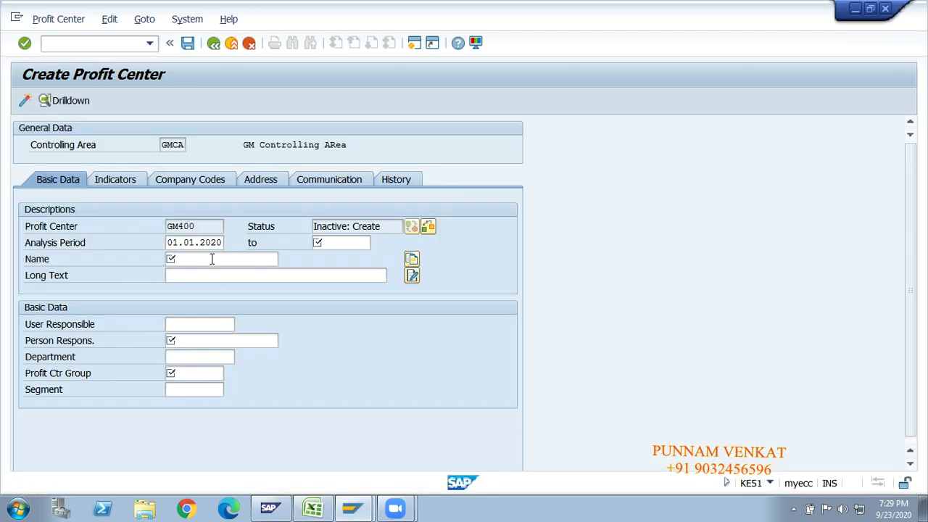
Name profit center GM400 'kuk Profit Center'.
click(212, 259)
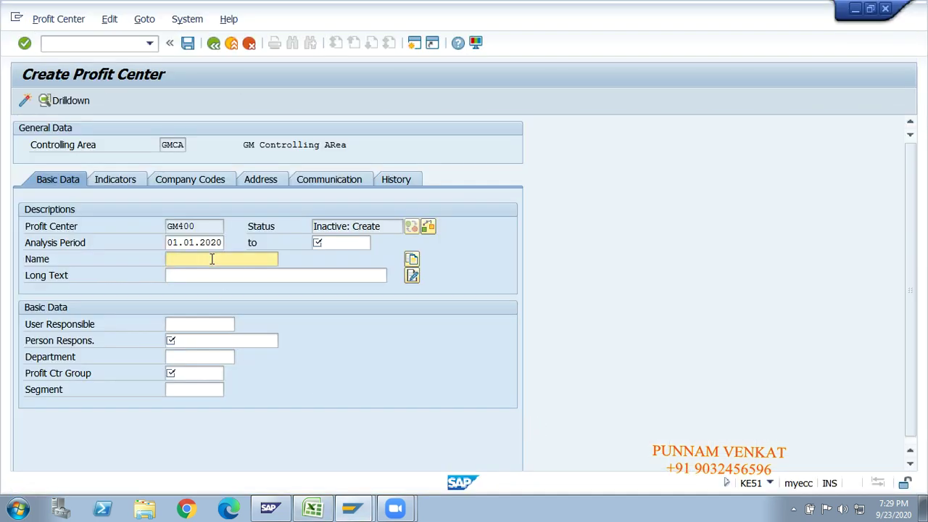
text(gm)
key(BackSpace)
key(BackSpace)
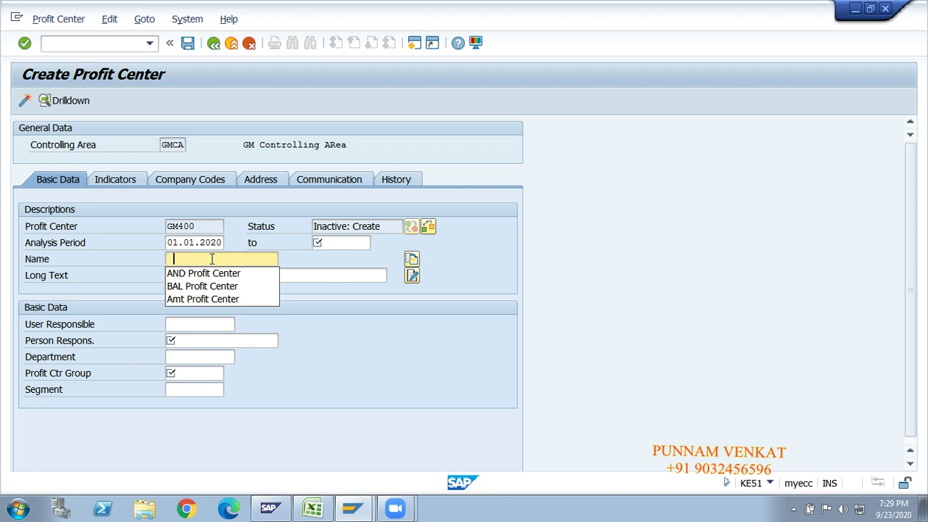
text(kuk P)
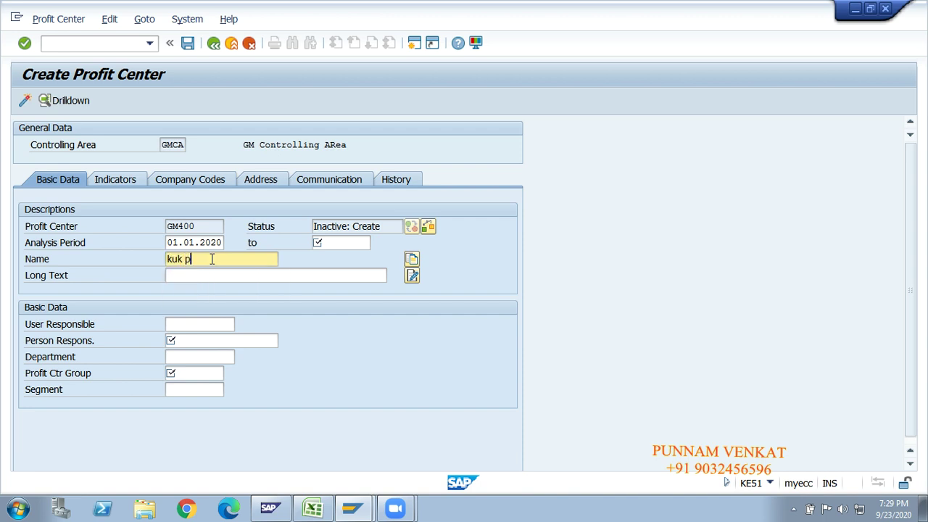
text(rofit Cneter)
key(BackSpace)
key(BackSpace)
key(BackSpace)
key(BackSpace)
key(BackSpace)
key(BackSpace)
text(enter)
key(Tab)
Set the long text to 'kukatpally profit Center' and the analysis period end to 01.12.9999.
text(ku)
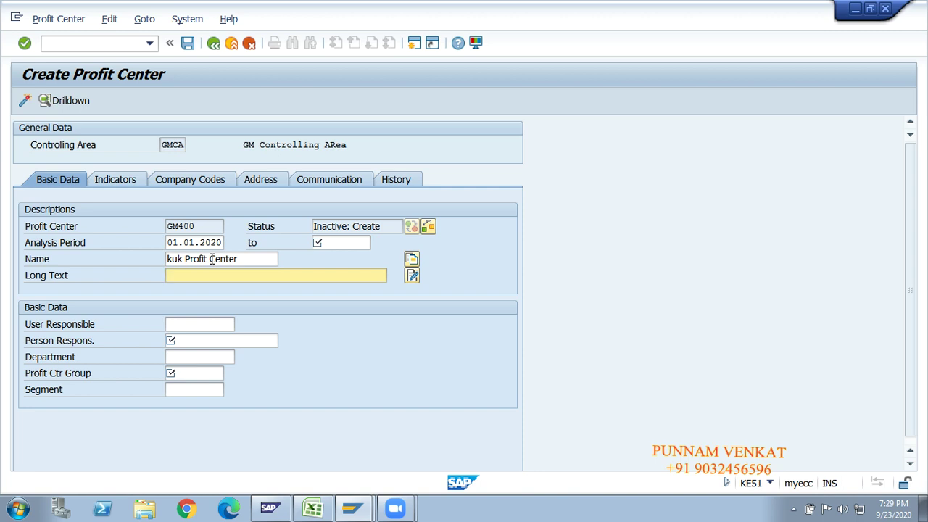
text(katpally profit Center)
key(Tab)
key(Tab)
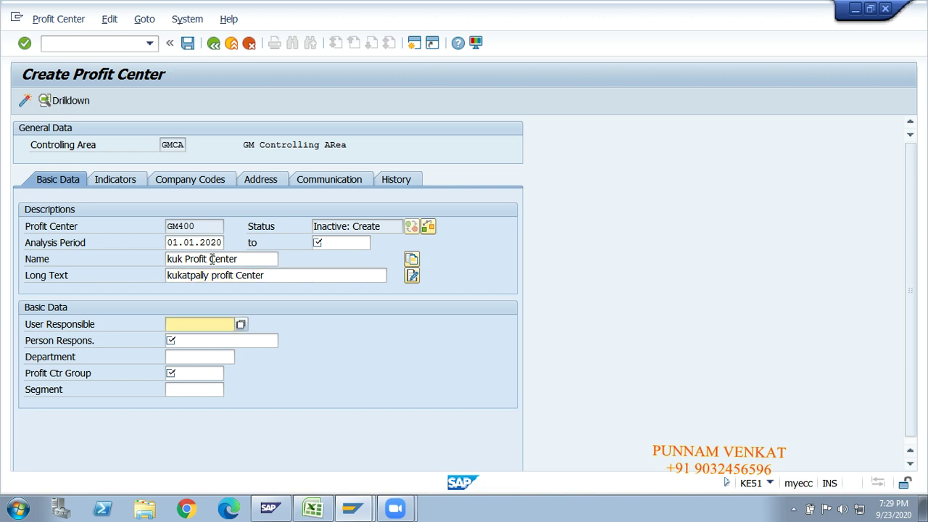
click(344, 242)
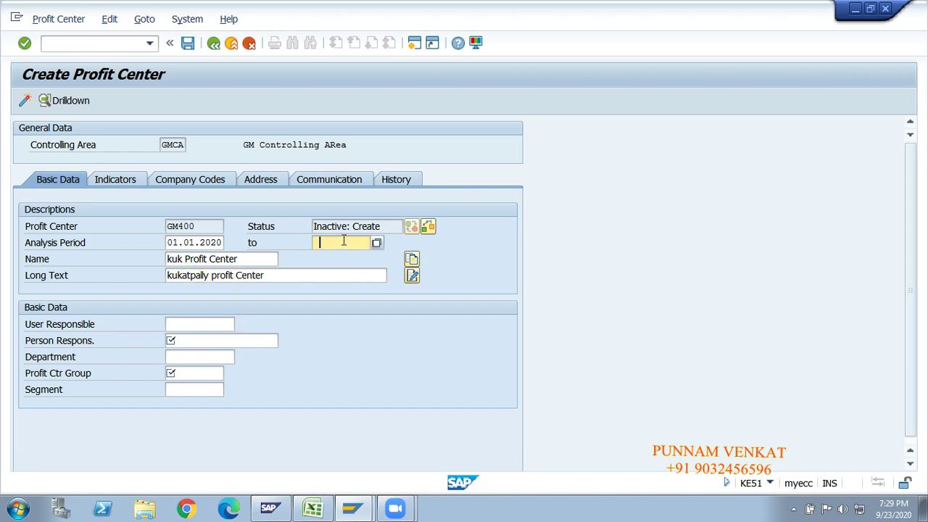
click(344, 242)
text(01.12.9999)
key(Tab)
key(Tab)
key(Tab)
key(Tab)
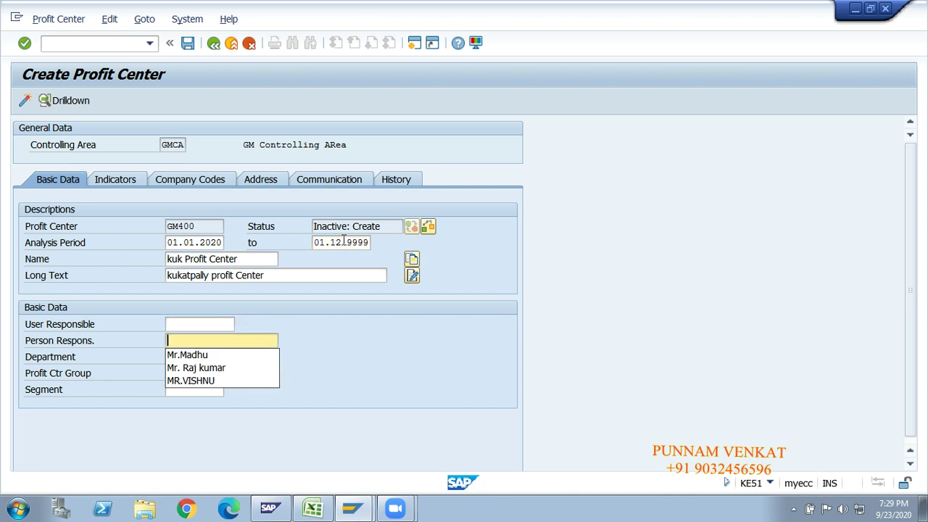
Enter the person responsible and set the department to FIN.
text(Mr.Ramu)
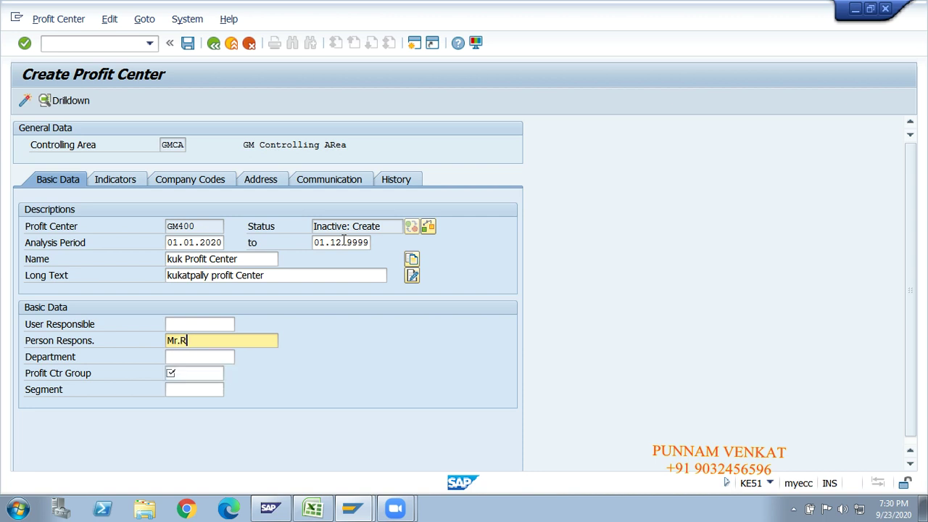
key(Tab)
key(Down)
key(Tab)
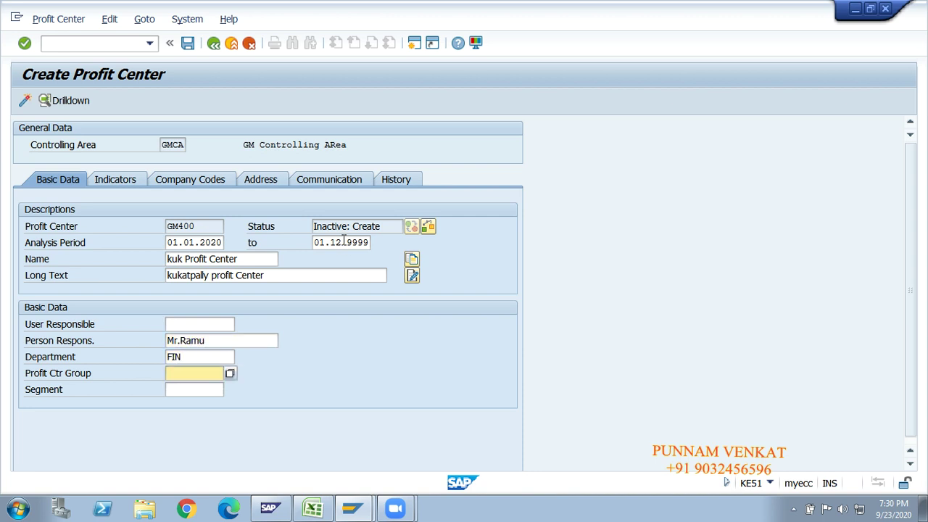
Assign GM400 to profit center group GM10_HYD and segment GMOP.
click(230, 372)
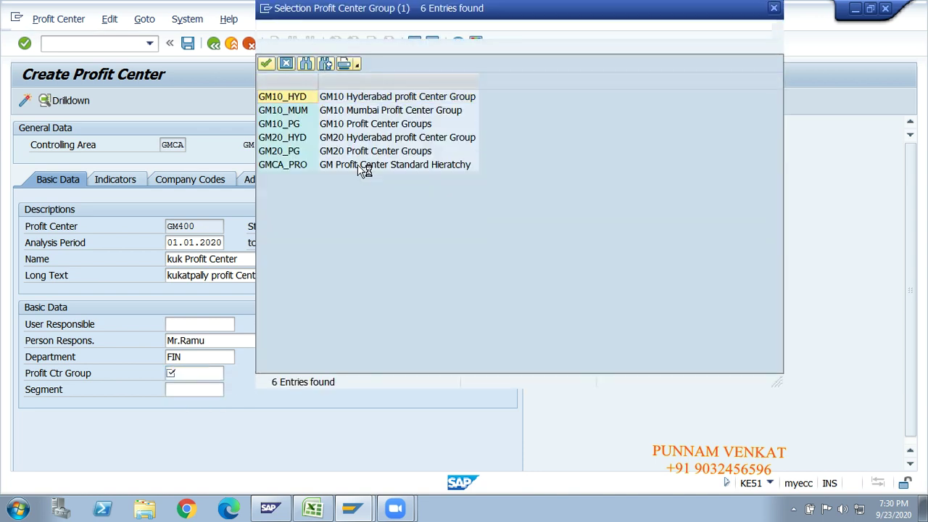
double_click(368, 101)
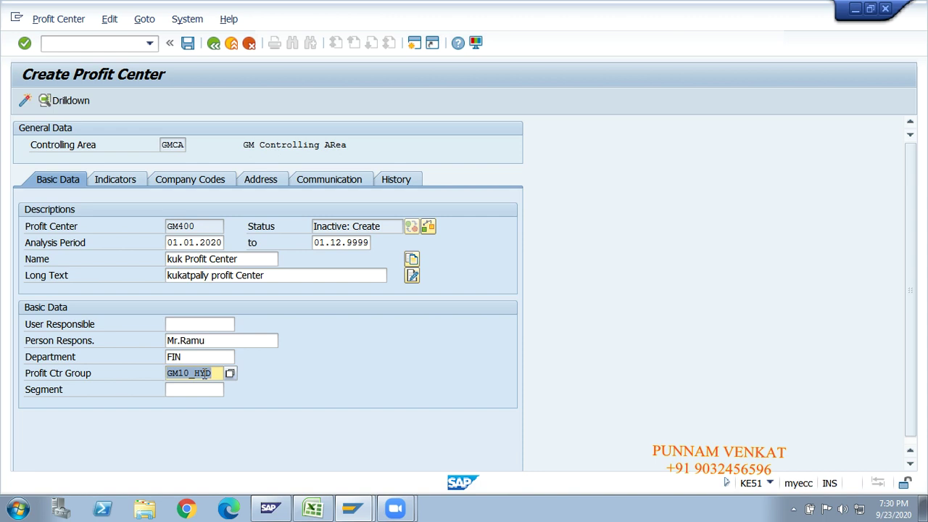
click(202, 392)
click(228, 389)
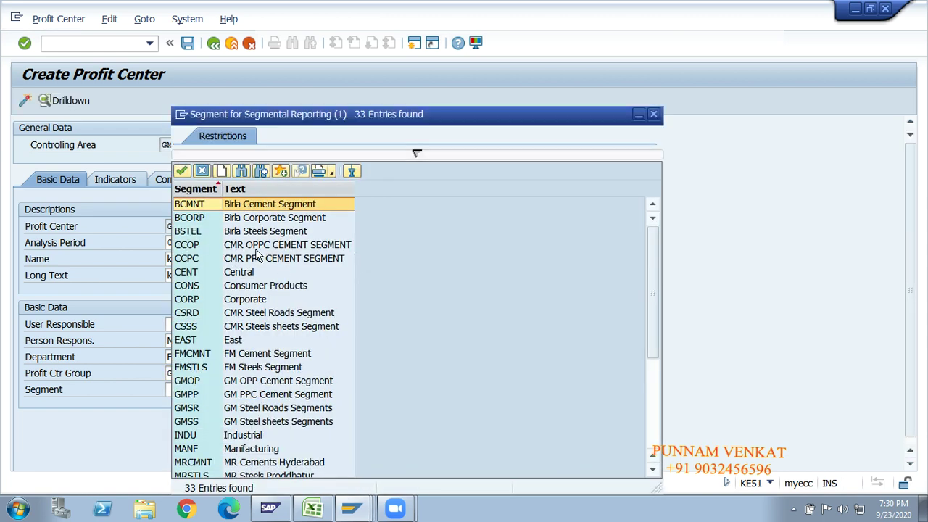
click(246, 382)
click(245, 383)
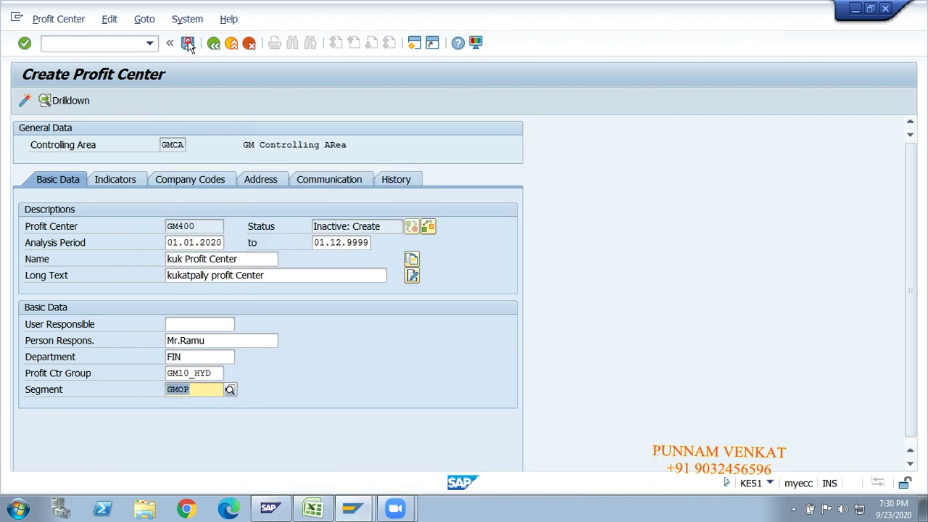
Save GM400, dismiss the inactive-status message, and activate it.
click(188, 44)
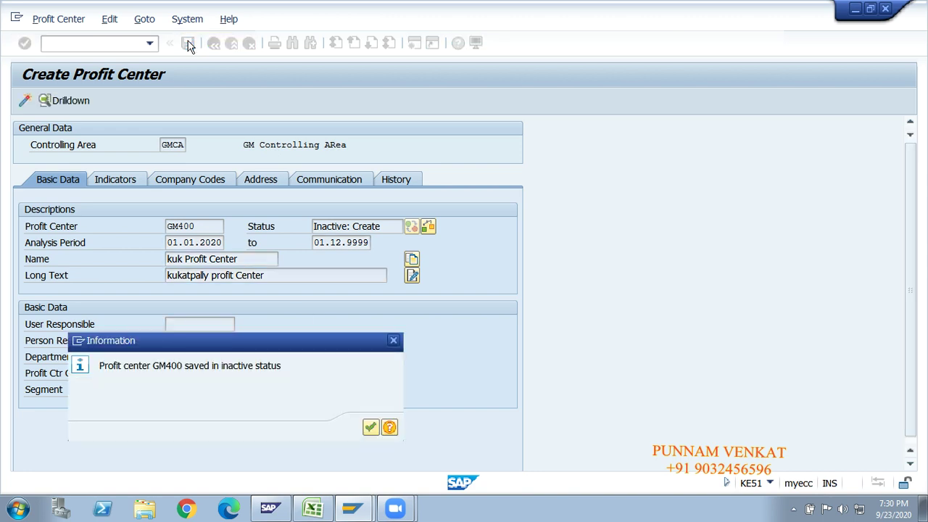
click(371, 429)
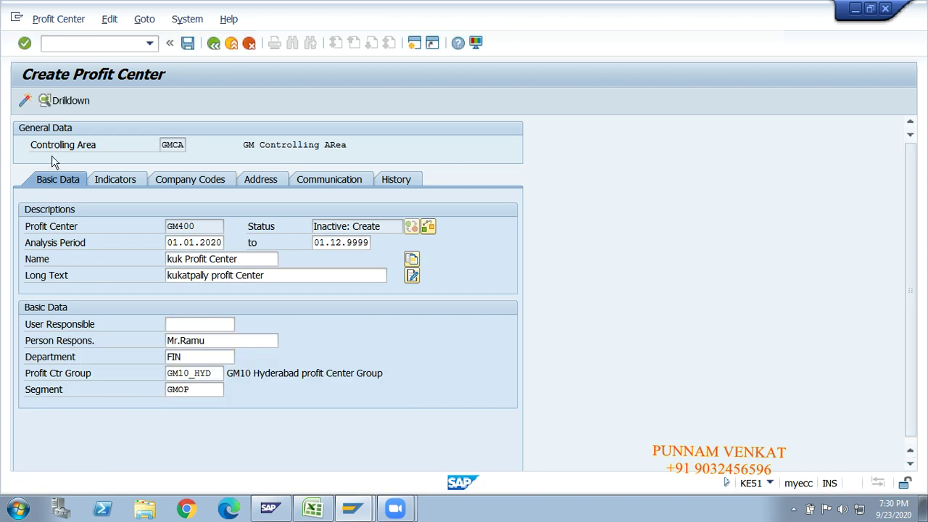
click(24, 101)
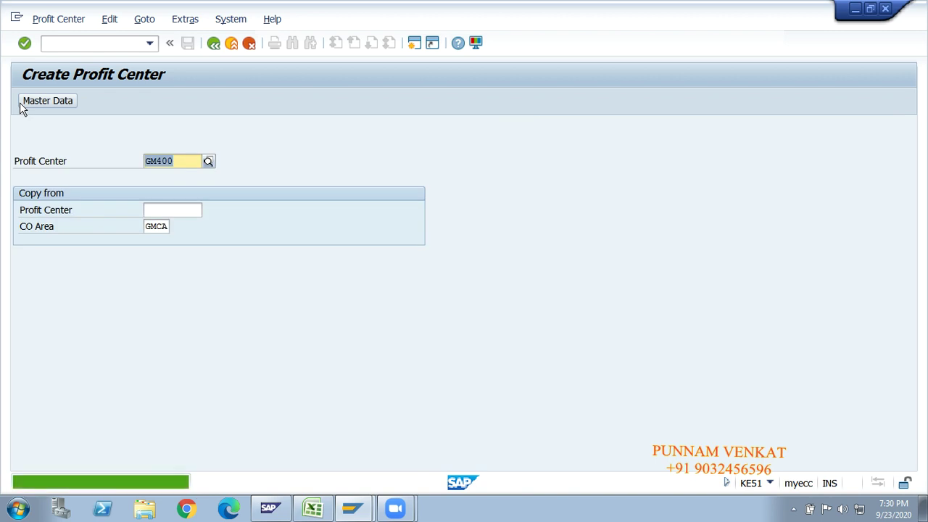
Return to SAP Easy Access with /n and switch to the Excel workbook.
click(116, 43)
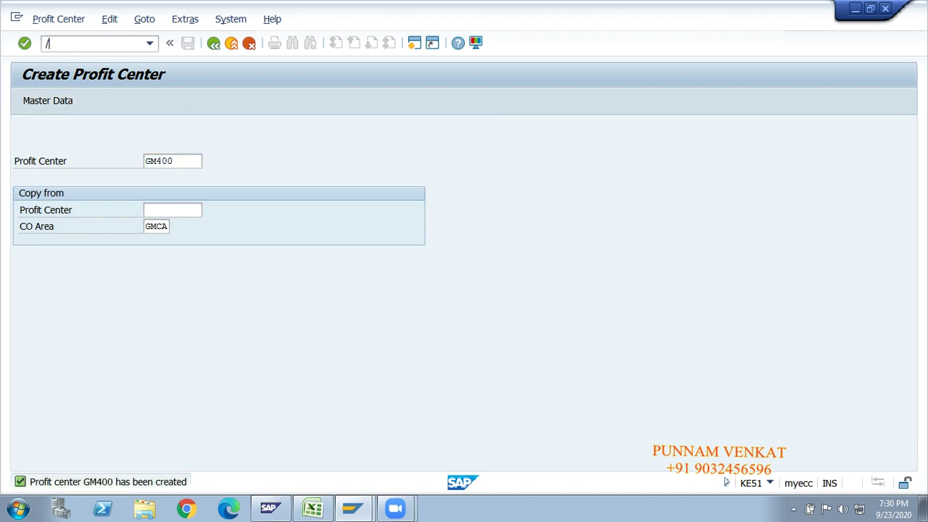
text(/n)
key(Return)
key(alt+Tab)
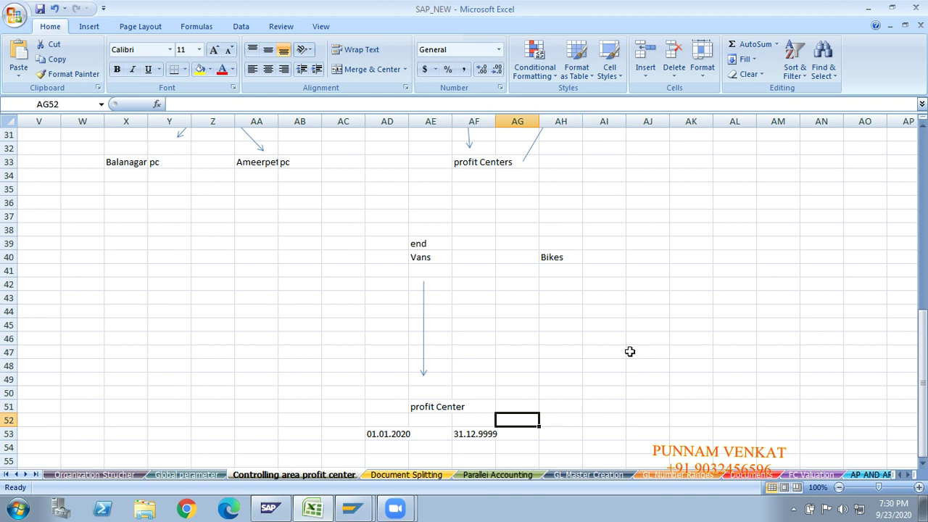
key(Left)
key(Left)
key(Left)
key(Left)
key(Left)
key(Left)
key(Up)
key(Up)
key(Up)
key(Up)
key(Up)
key(Up)
key(Up)
key(Up)
key(Up)
key(Up)
key(Up)
key(Up)
key(Up)
key(Up)
key(Up)
key(Up)
key(Up)
key(Up)
key(Up)
key(Up)
key(Up)
key(Up)
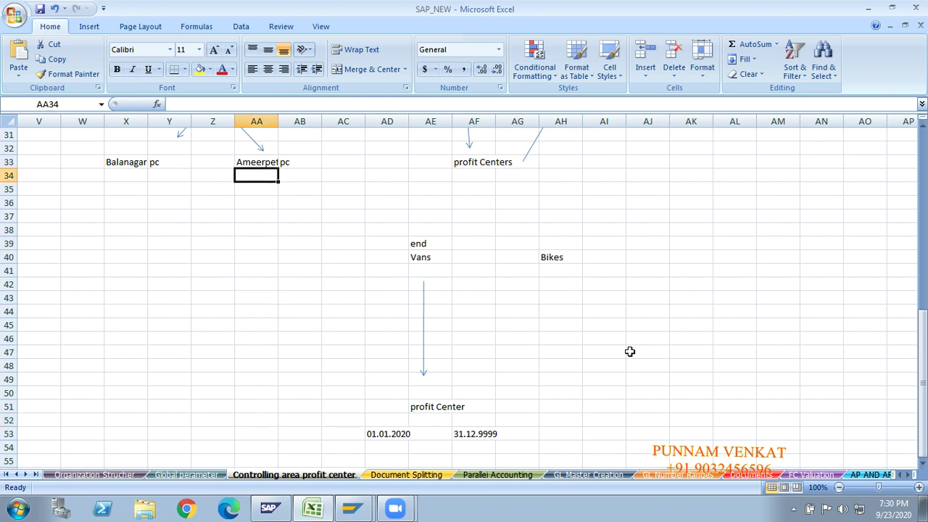
click(478, 264)
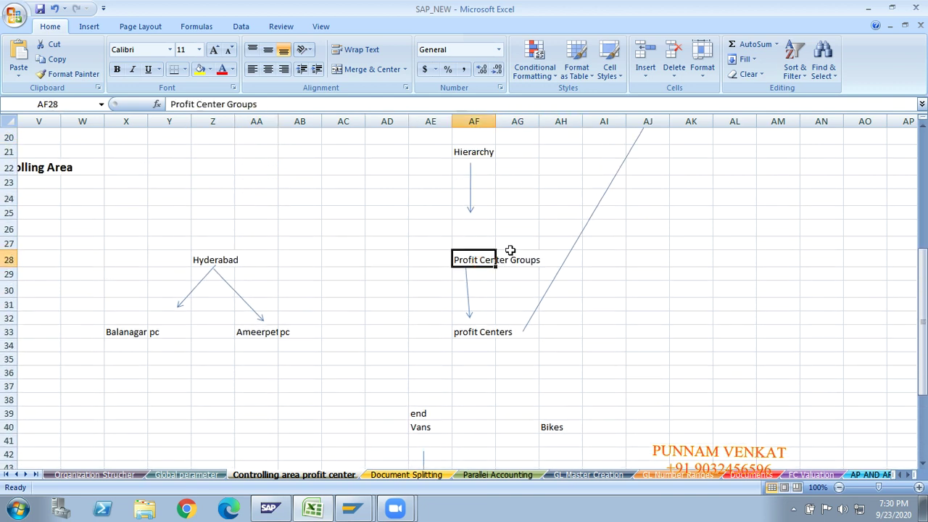
key(alt+Tab)
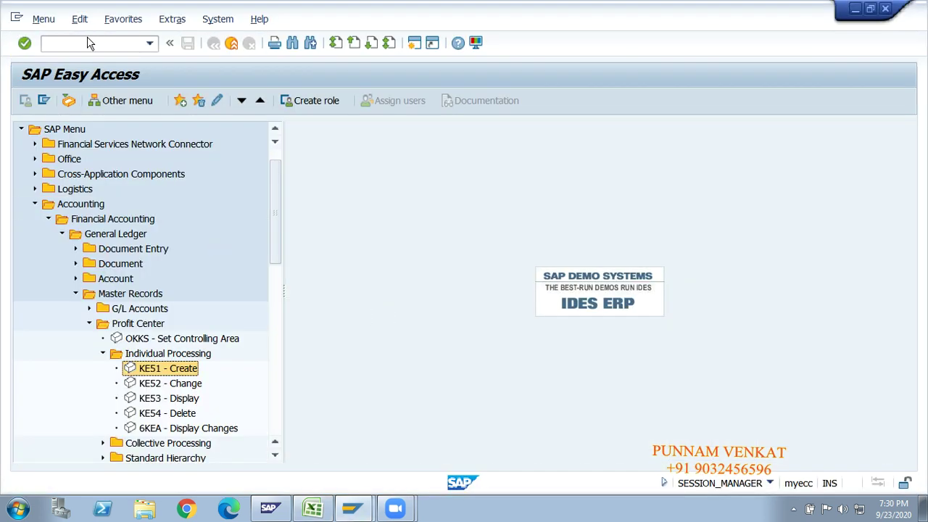
Run SPRO and open the SAP Reference IMG.
click(87, 43)
key(Return)
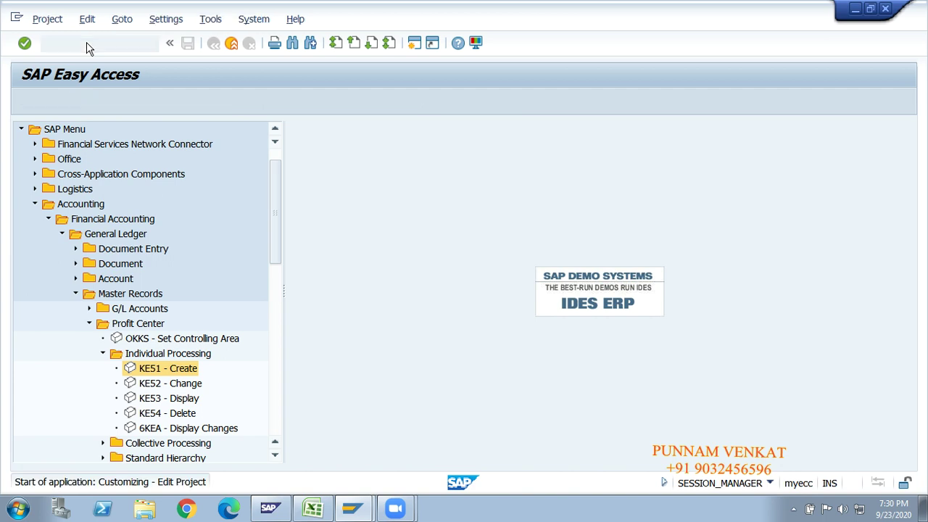
click(87, 102)
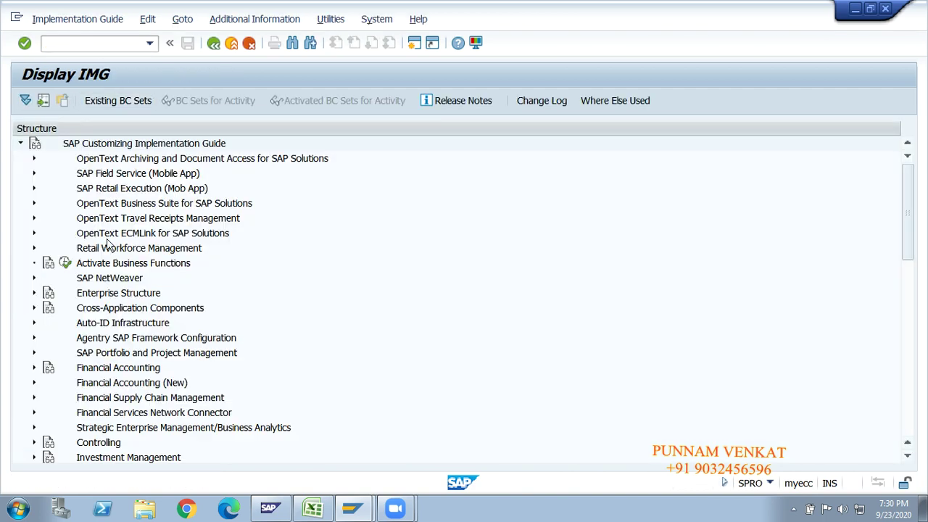
Expand Financial Accounting (New) > General Ledger Accounting (New) > Master Data > Profit Center.
key(Down)
key(Down)
key(Down)
key(Down)
key(Down)
key(Down)
key(Down)
key(Down)
key(Down)
key(Down)
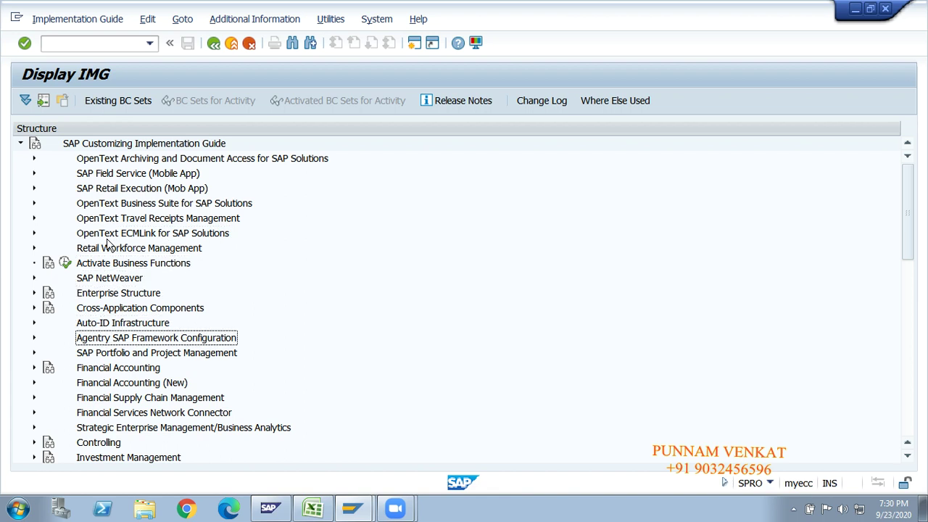
key(Up)
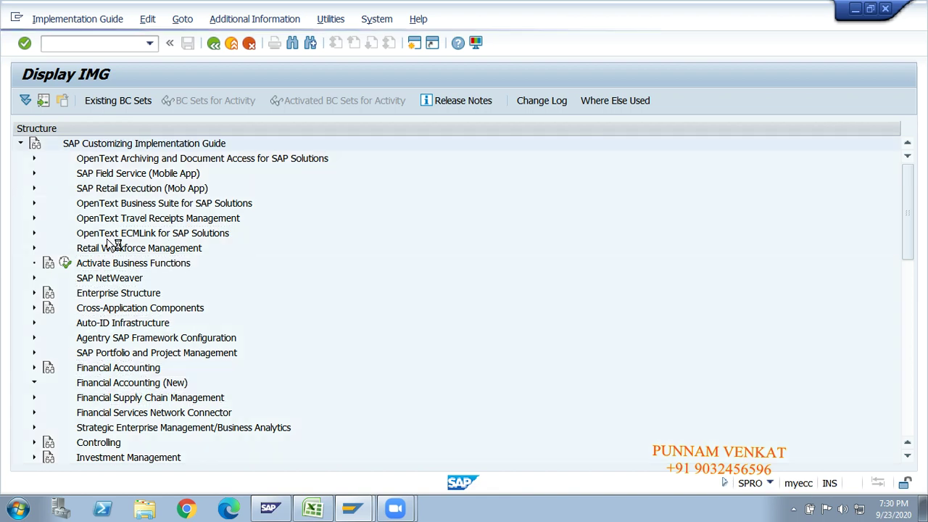
key(Right)
key(Down)
key(Down)
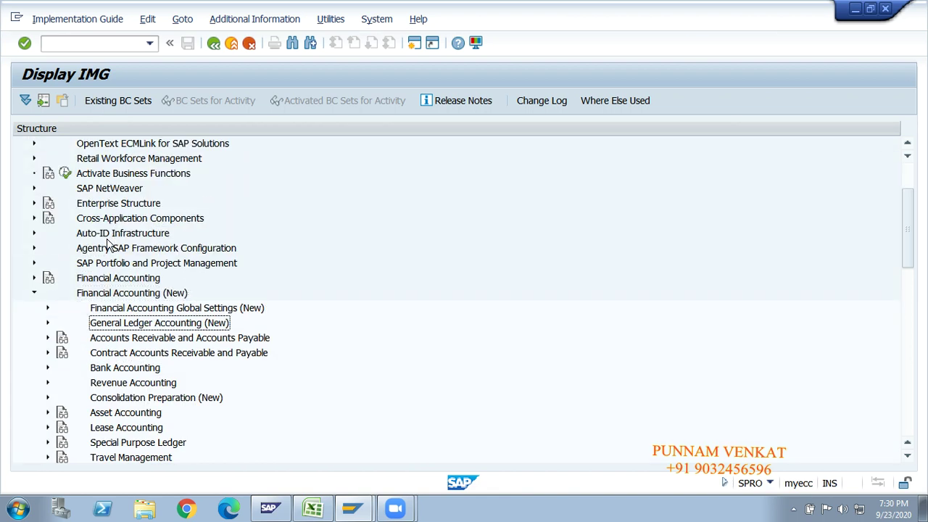
key(Right)
key(Down)
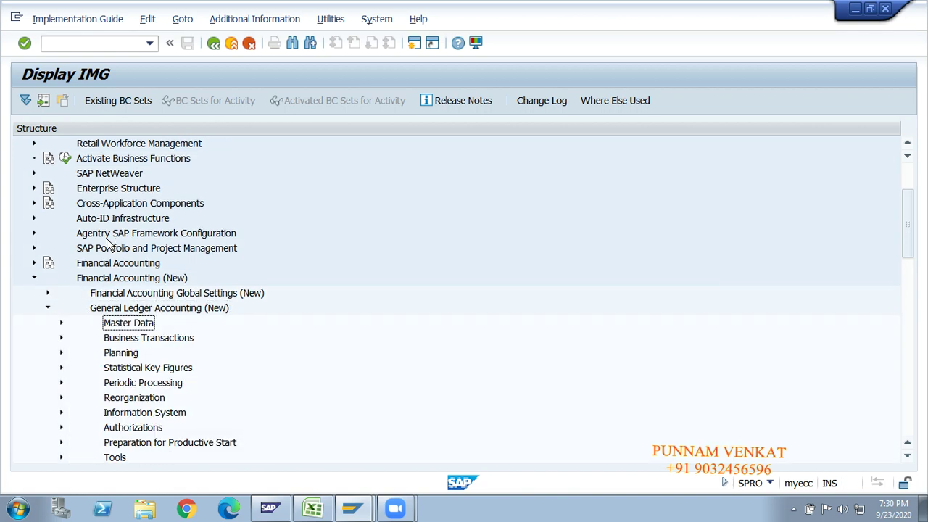
key(Right)
key(Down)
key(Down)
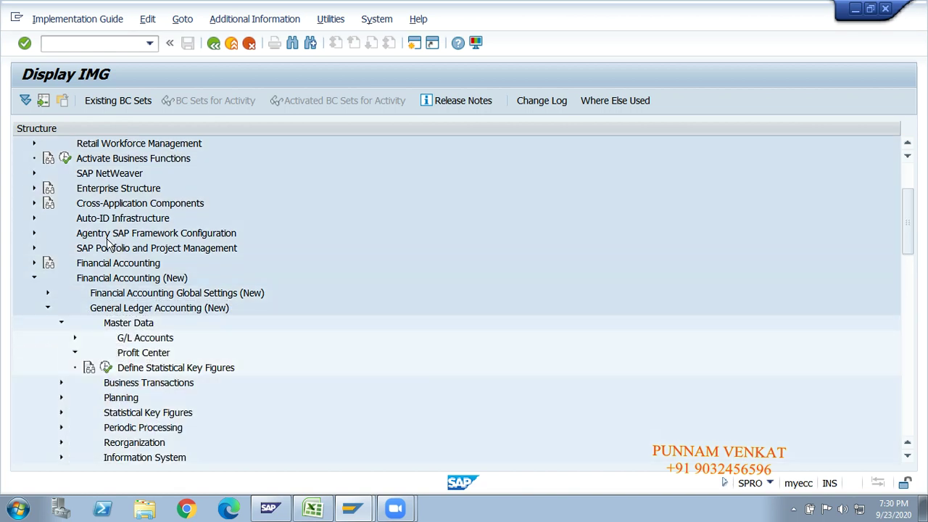
key(Right)
key(Down)
key(Down)
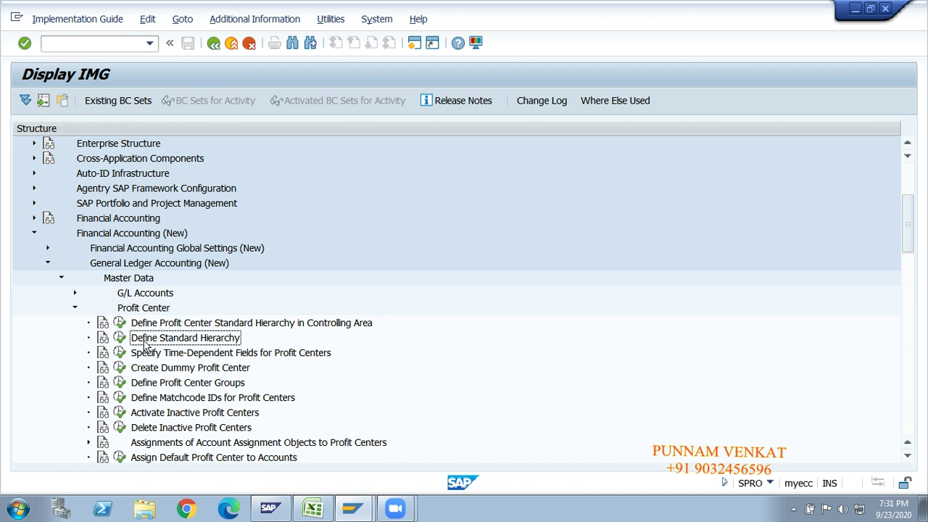
Open Define Standard Hierarchy and expand GM10_PG to show its subgroups.
click(120, 339)
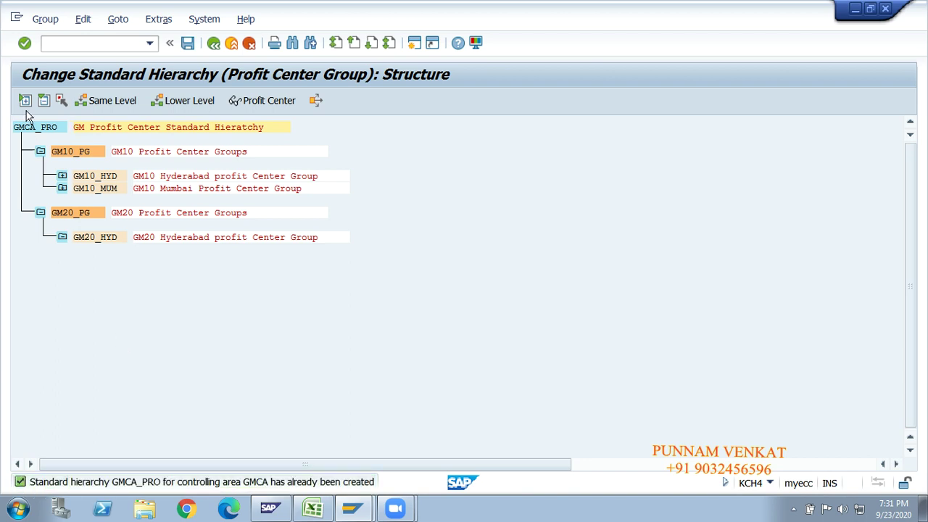
click(41, 152)
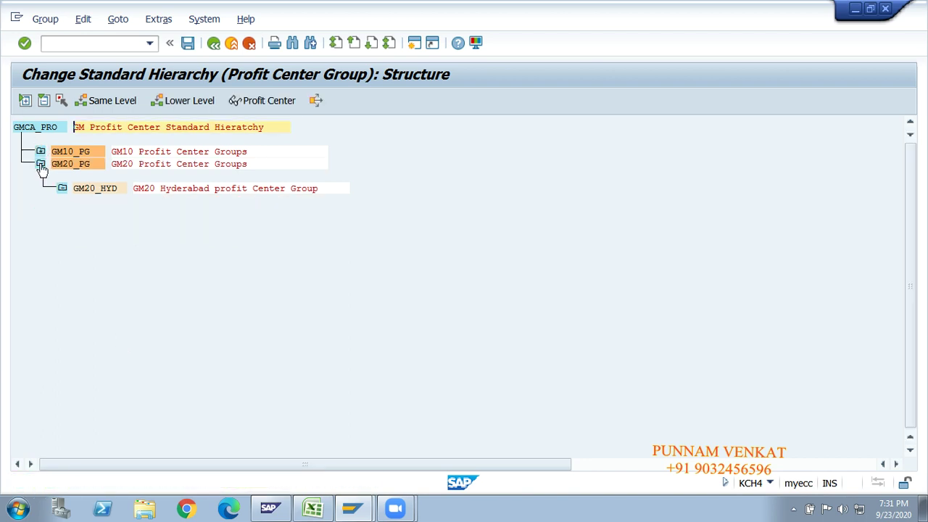
click(40, 164)
click(31, 132)
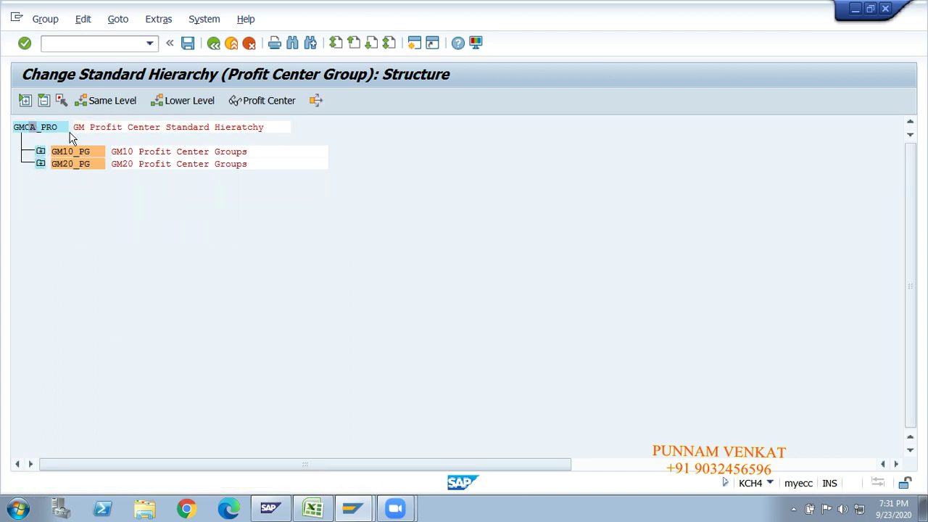
click(89, 129)
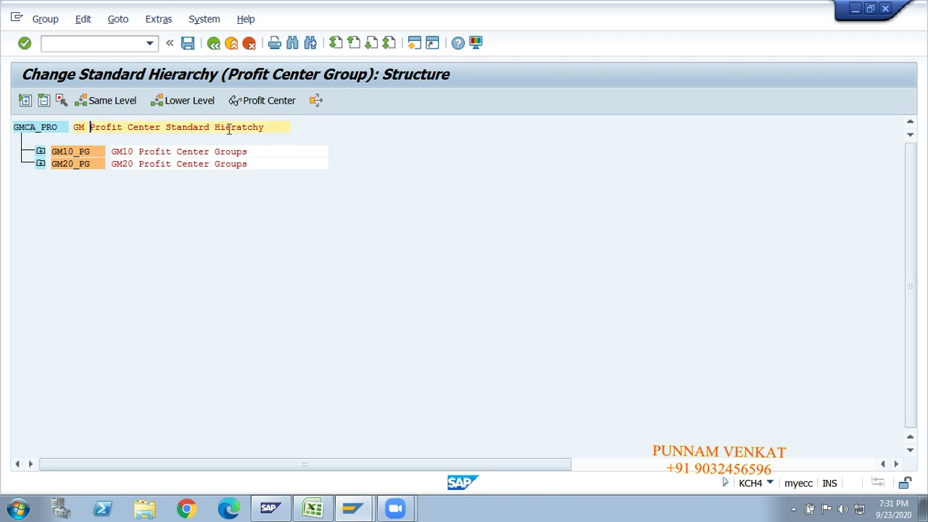
click(60, 156)
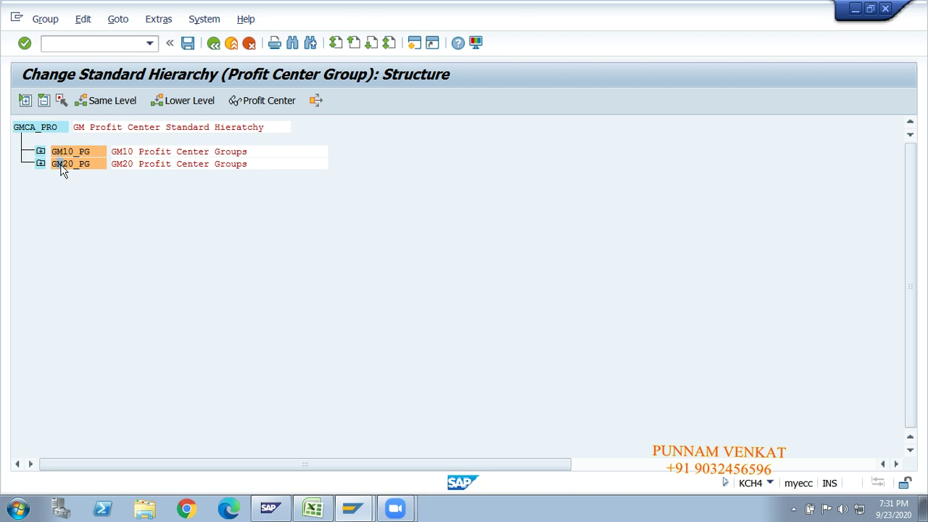
click(41, 153)
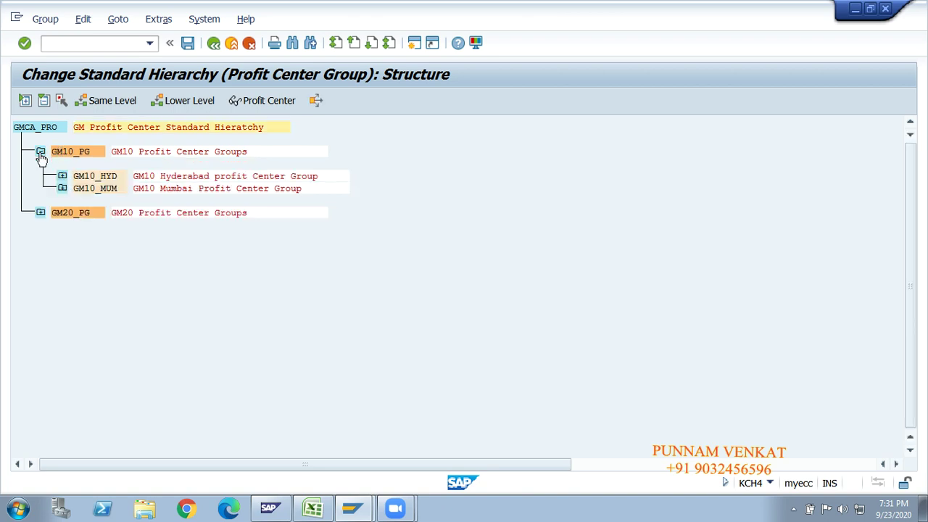
Expand GM10_HYD to show profit centers GM100 Ameerpet and GM200 Balanagar.
click(96, 188)
click(174, 177)
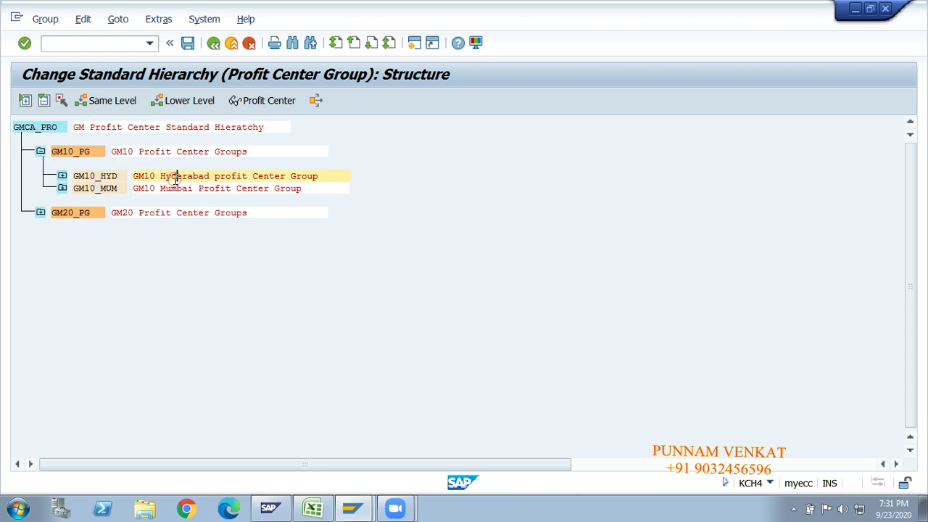
click(175, 189)
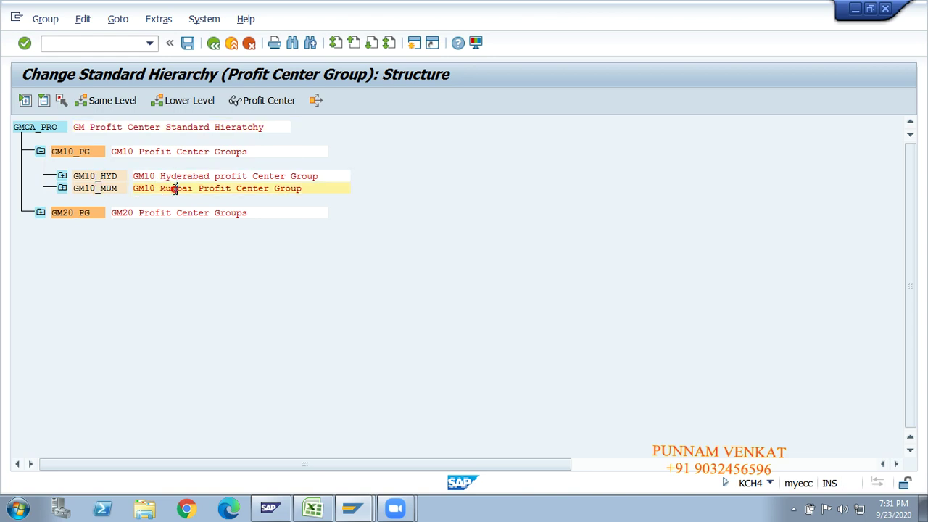
click(63, 176)
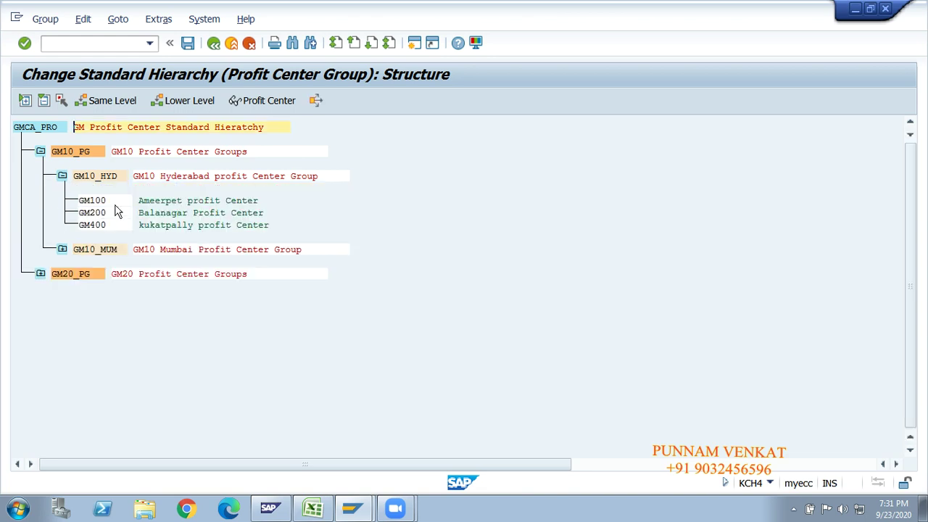
click(150, 201)
click(153, 213)
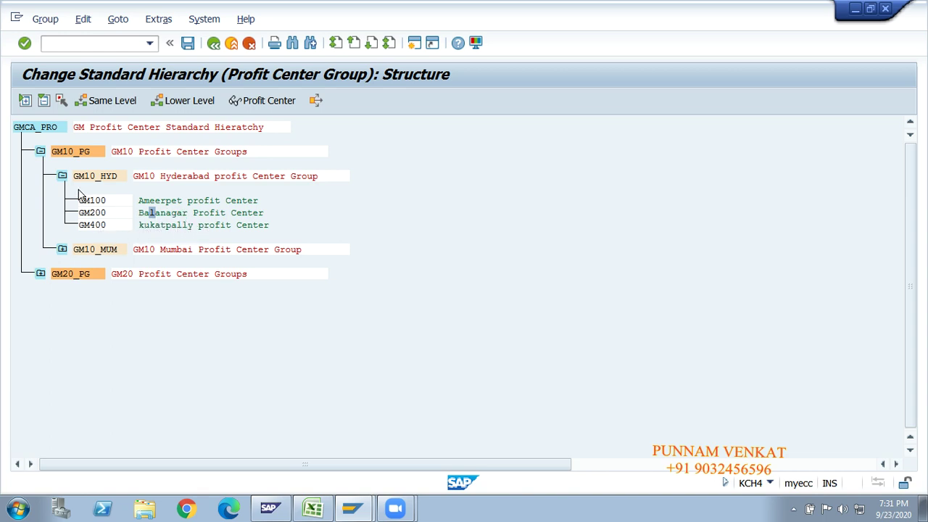
Expand GM10_MUM to show GM300 Andheri, then expand GM20_PG.
click(96, 249)
click(63, 249)
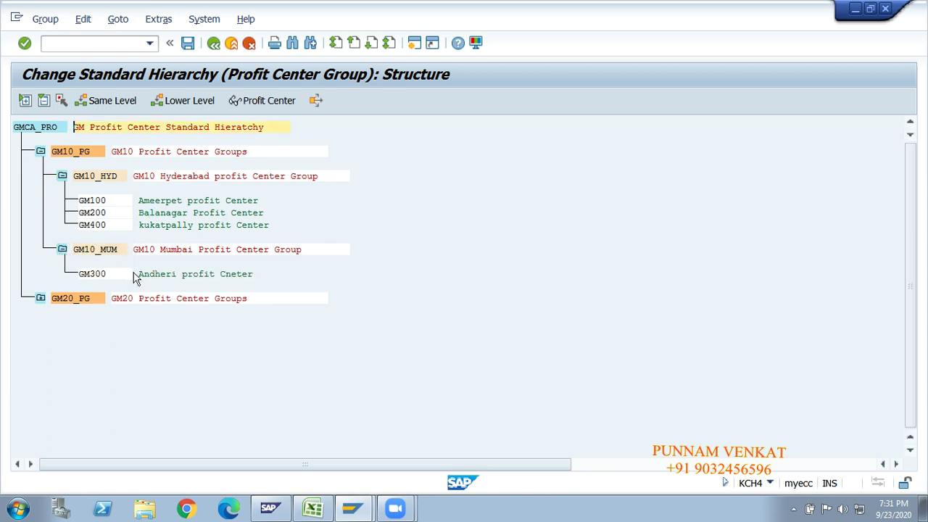
click(156, 274)
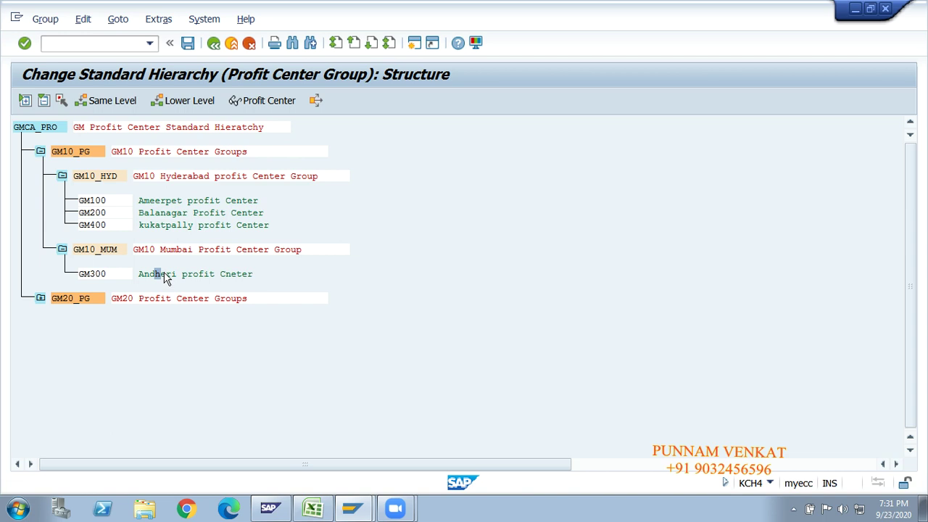
click(41, 129)
click(77, 175)
click(41, 298)
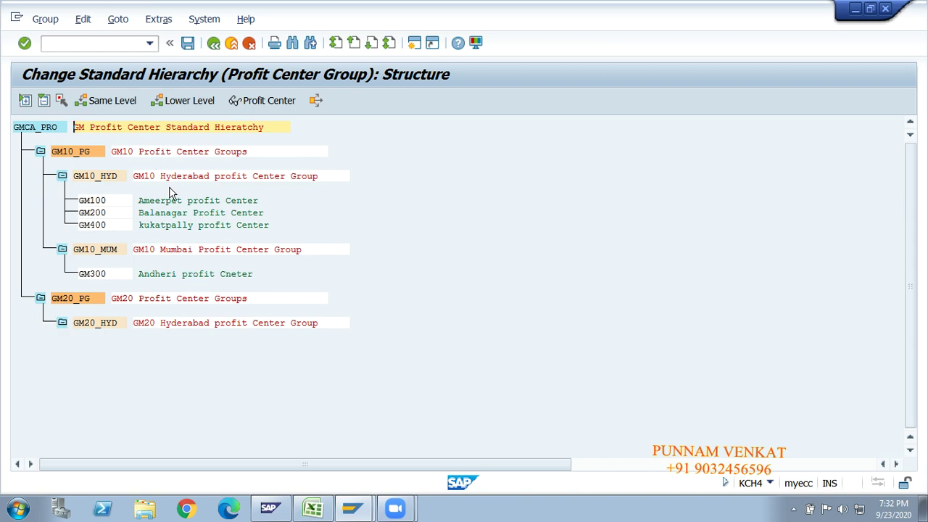
Save the hierarchy, back out to SAP Easy Access, and switch to Excel.
click(187, 44)
click(213, 43)
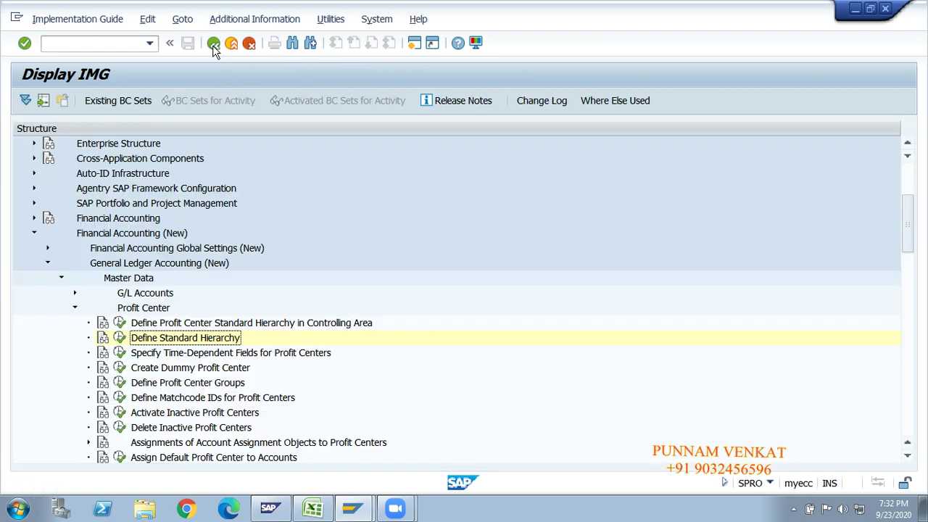
click(213, 43)
click(214, 44)
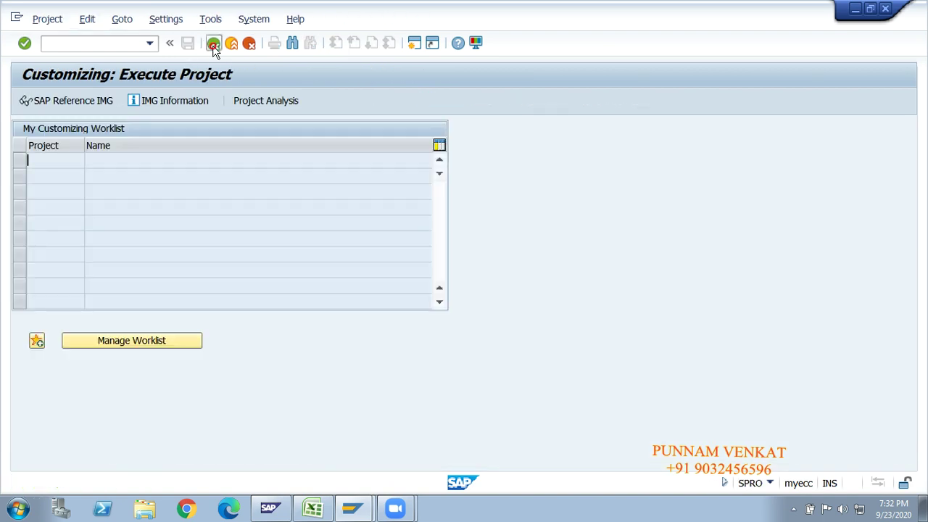
key(alt+Tab)
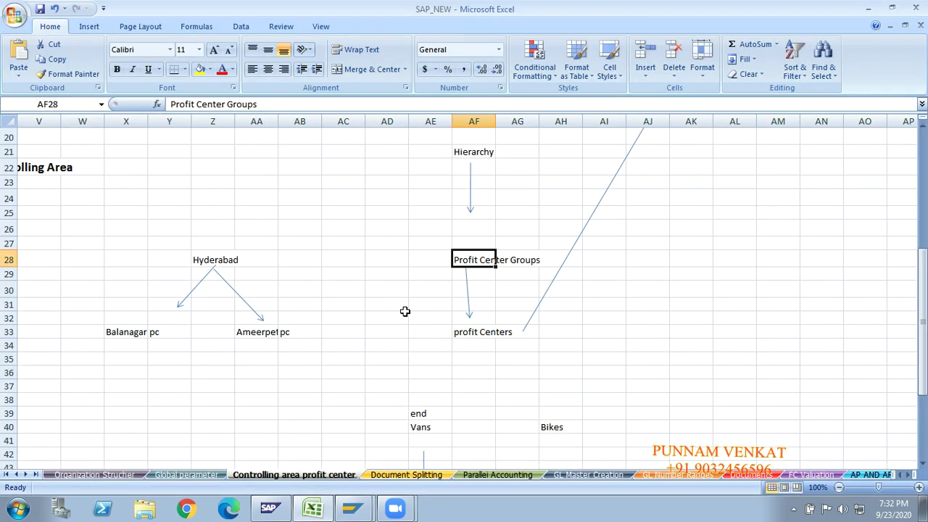
click(405, 315)
key(Up)
key(Up)
key(Up)
key(Up)
key(Up)
key(Up)
key(Up)
key(Up)
key(Up)
key(Up)
key(Up)
key(Up)
key(Up)
key(Up)
key(Up)
key(Up)
key(Up)
key(Up)
key(Up)
key(Up)
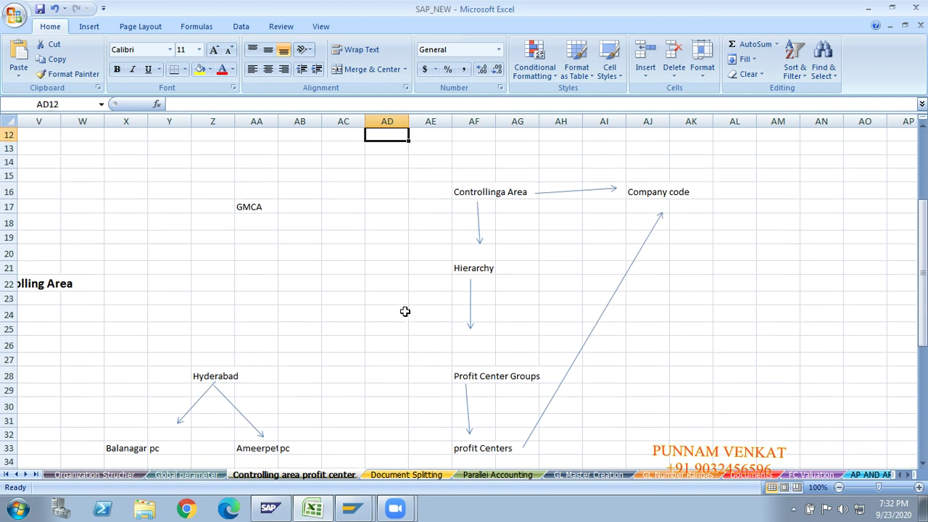
click(485, 196)
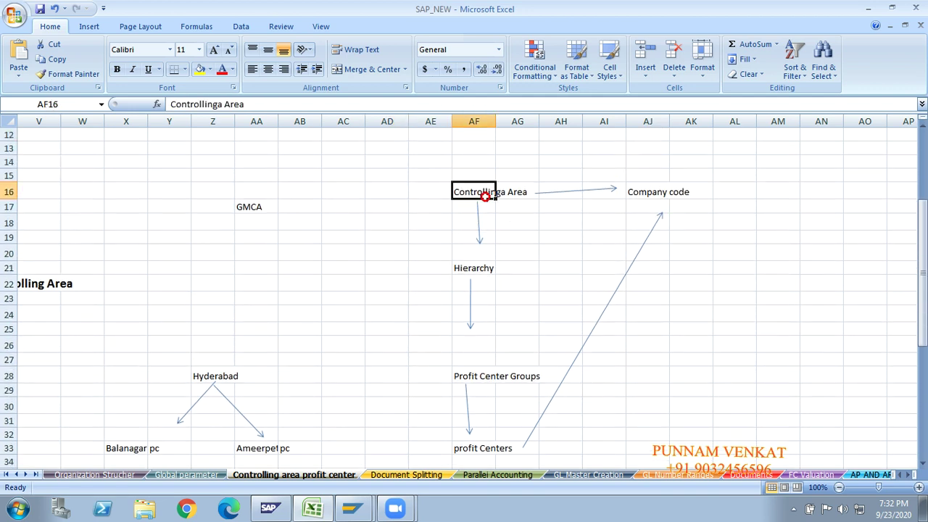
click(473, 269)
click(466, 376)
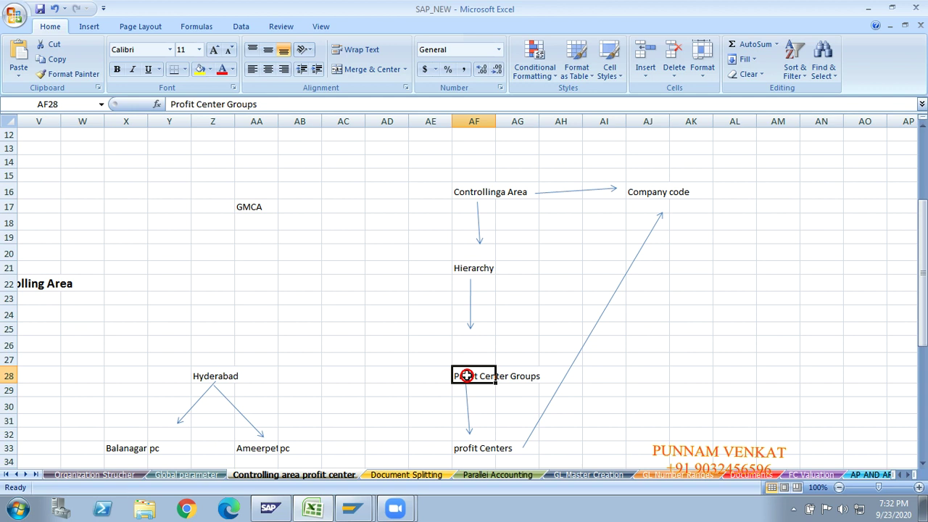
click(481, 449)
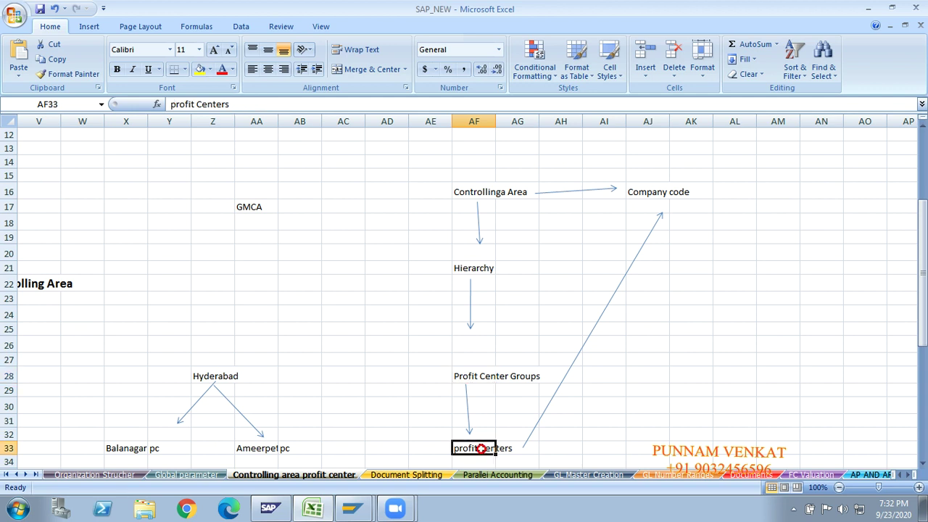
click(461, 190)
click(651, 193)
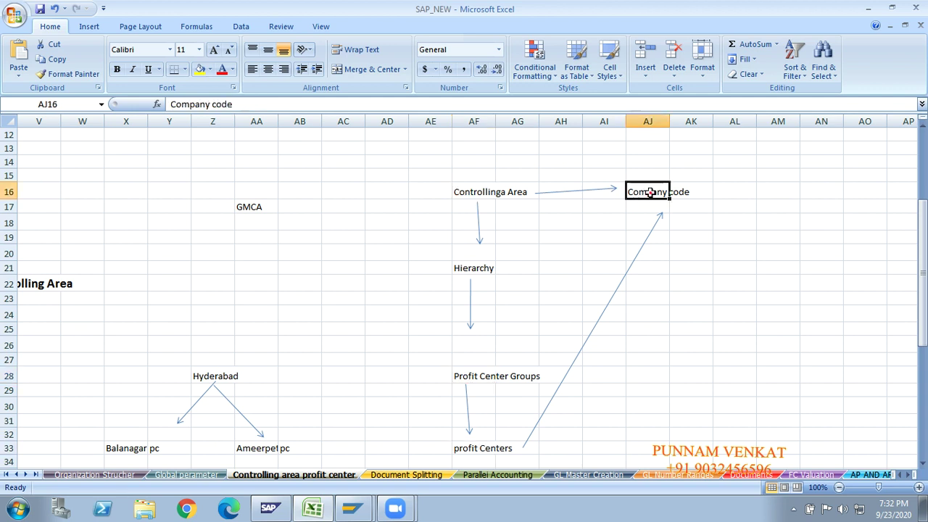
click(462, 447)
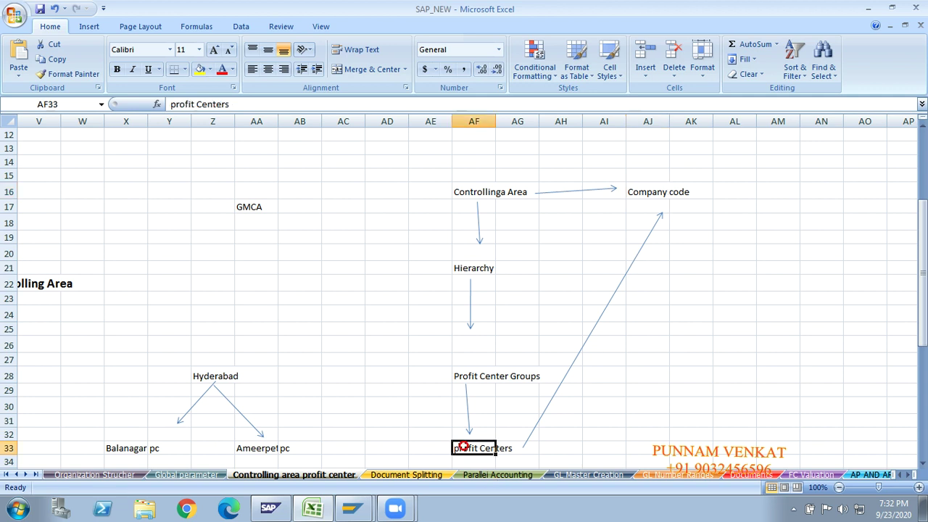
click(652, 191)
click(295, 326)
key(Left)
key(Left)
key(Left)
key(Left)
key(Left)
key(Left)
key(Left)
key(Left)
key(Left)
key(Left)
key(Left)
key(Left)
key(Left)
key(Left)
key(Left)
key(Left)
key(Left)
key(Left)
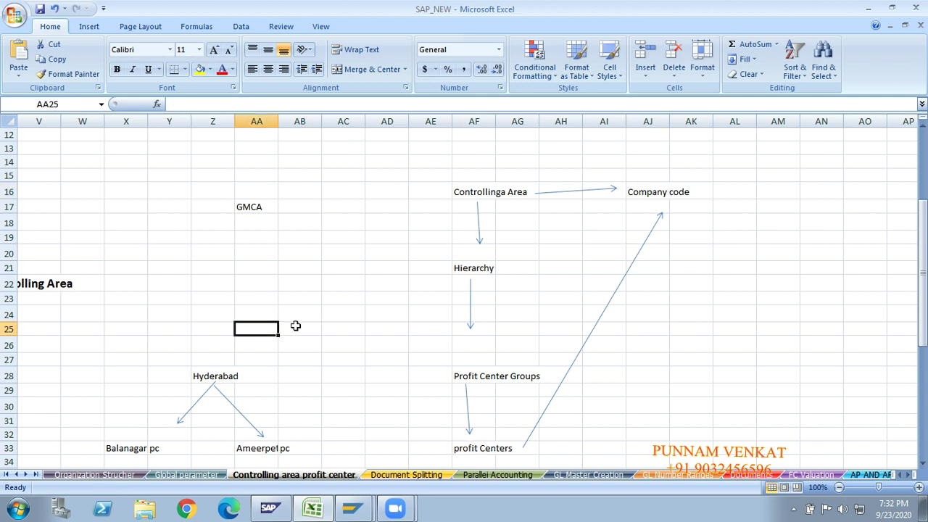
key(alt+Tab)
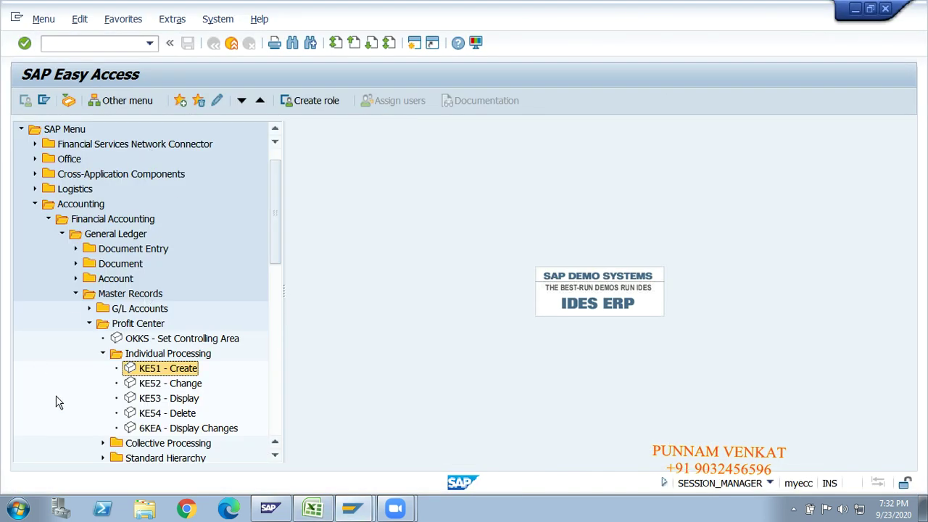
key(Up)
key(Up)
key(Up)
key(Left)
key(Right)
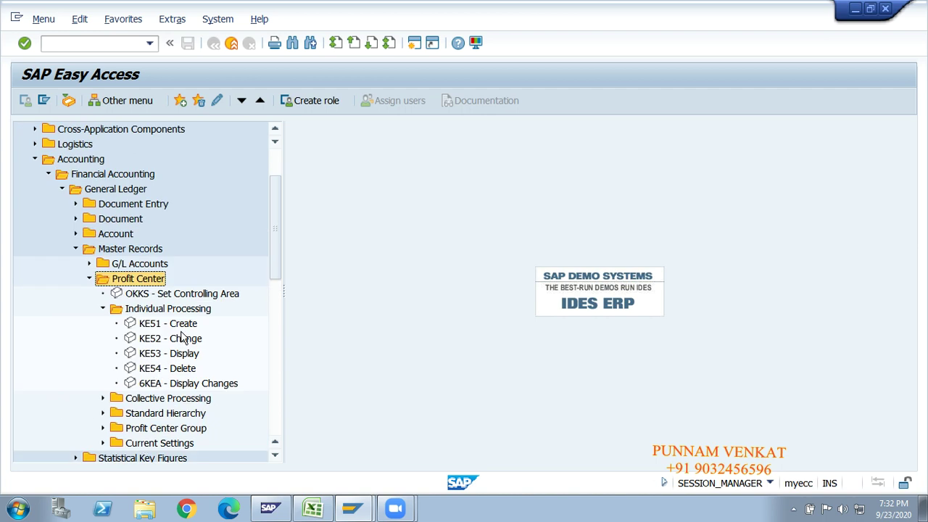
key(Down)
key(Down)
key(Down)
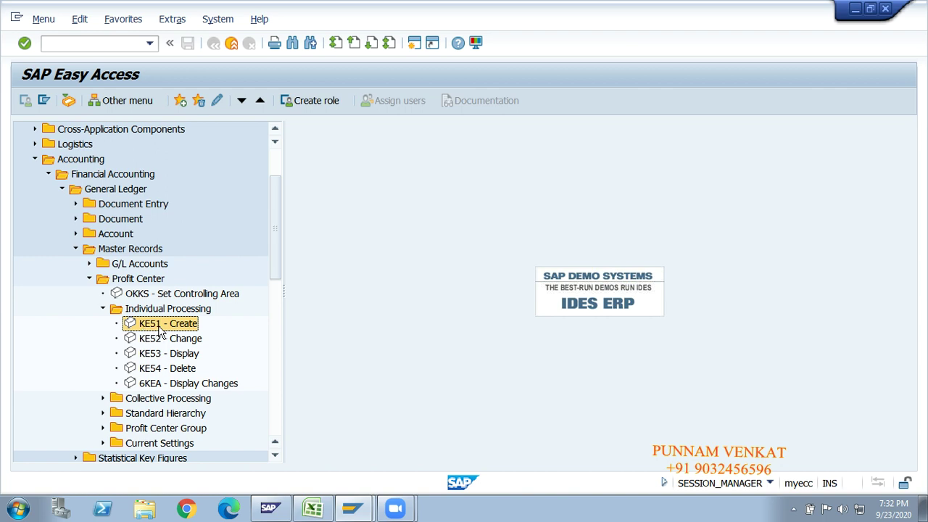
click(152, 341)
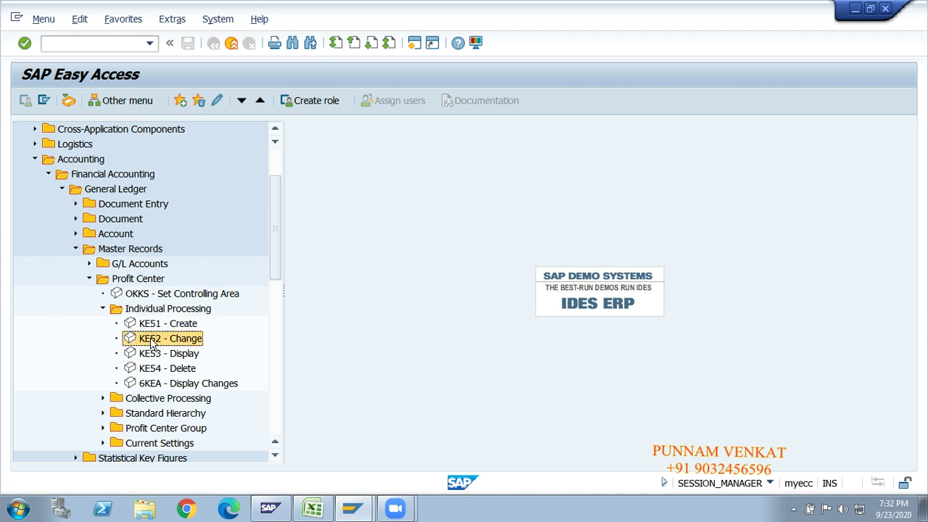
click(155, 327)
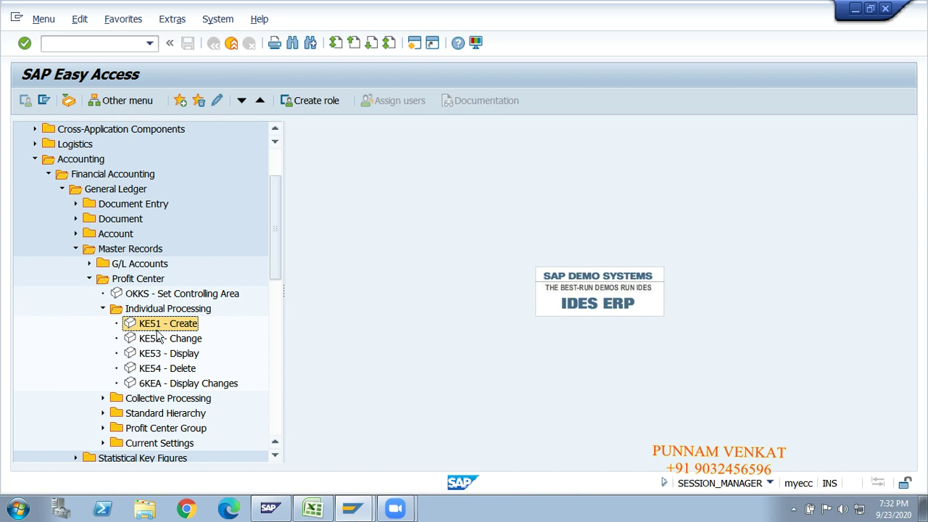
click(152, 341)
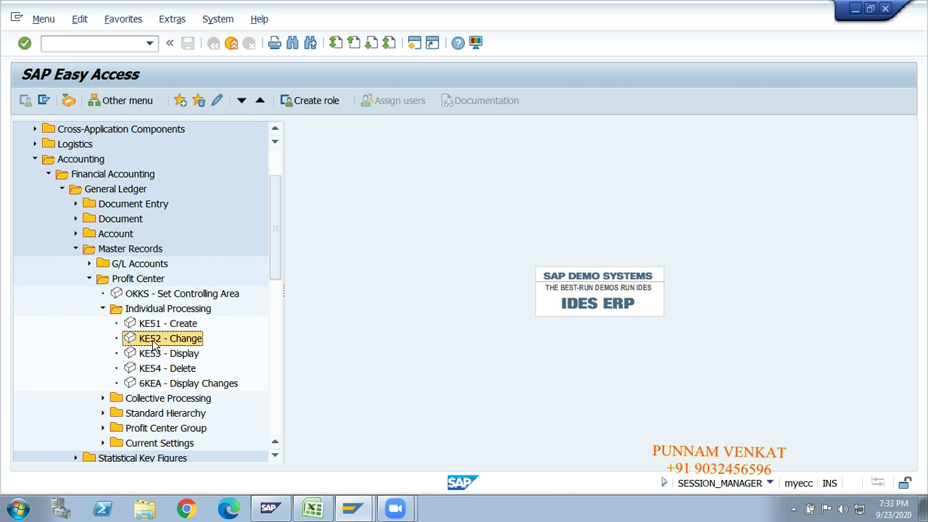
click(158, 326)
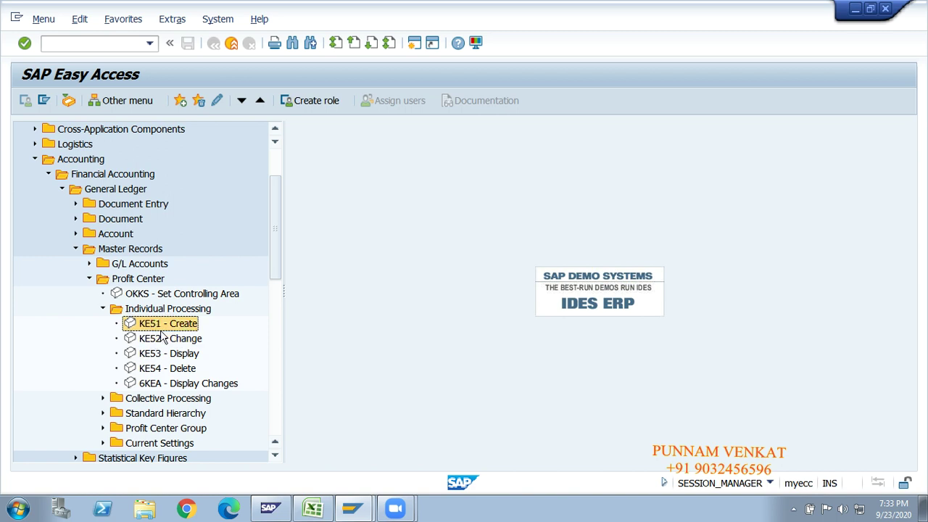
click(148, 343)
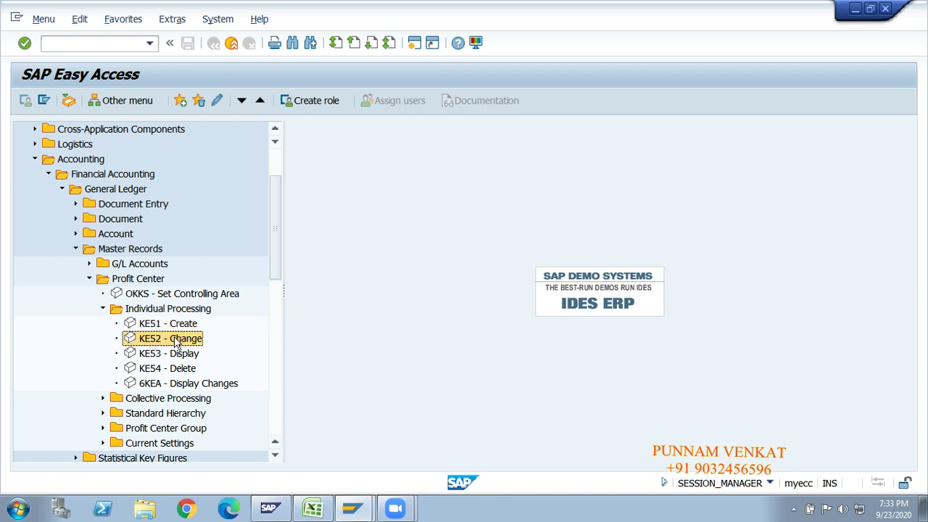
Open profit center GM100 in KE52 and review its person responsible and department.
double_click(161, 339)
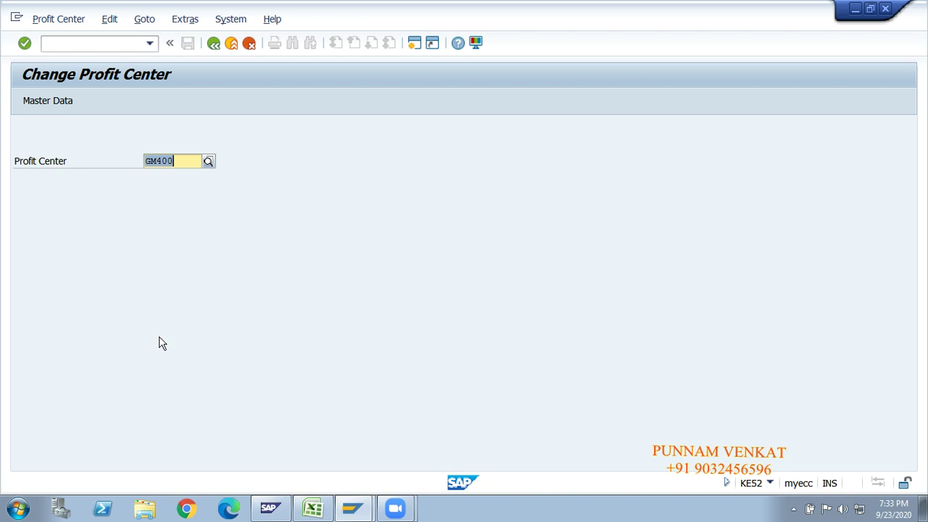
key(BackSpace)
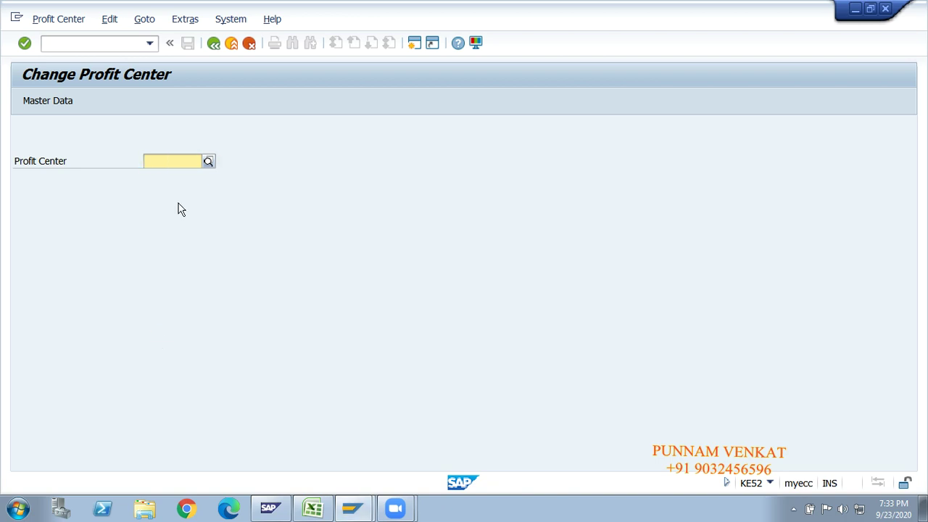
text(gm10)
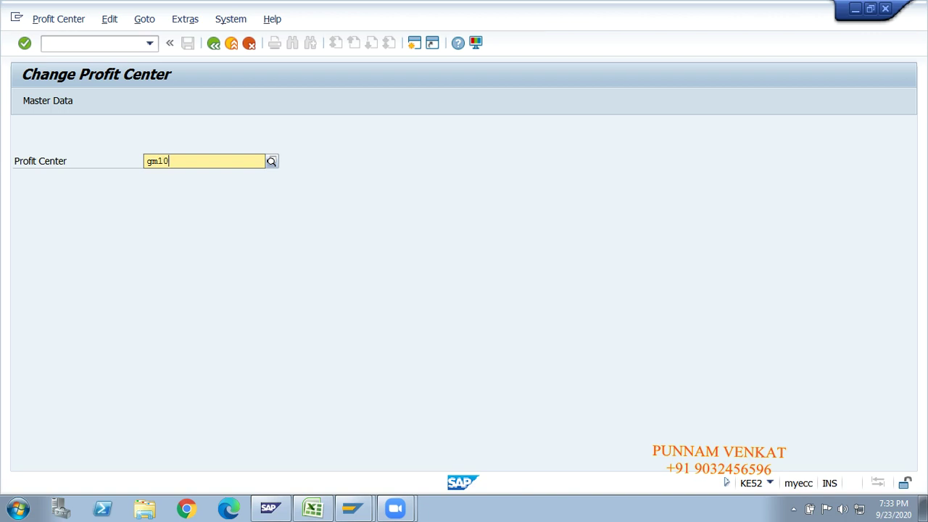
text(0)
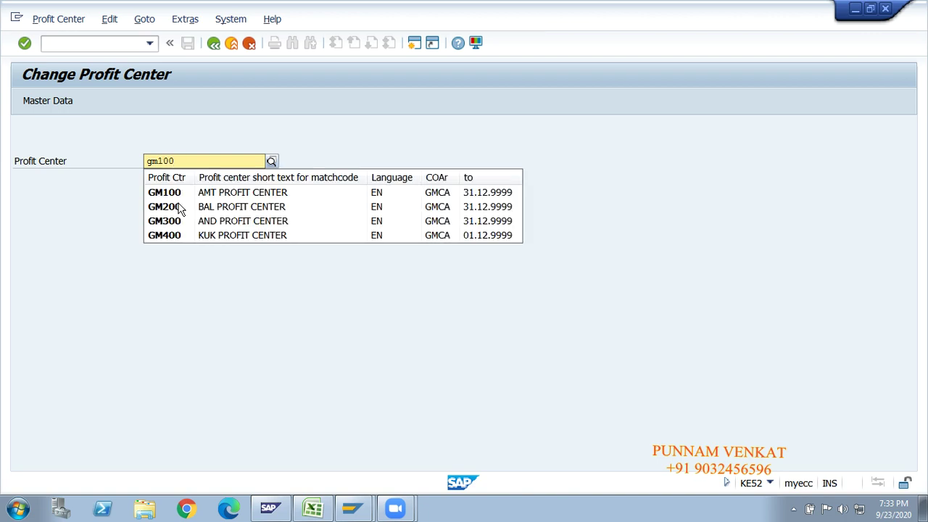
key(Return)
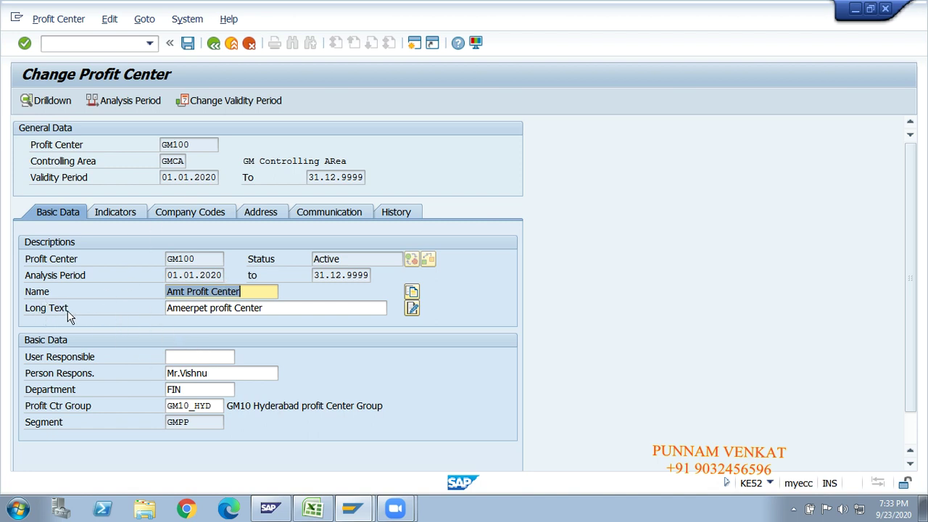
click(26, 376)
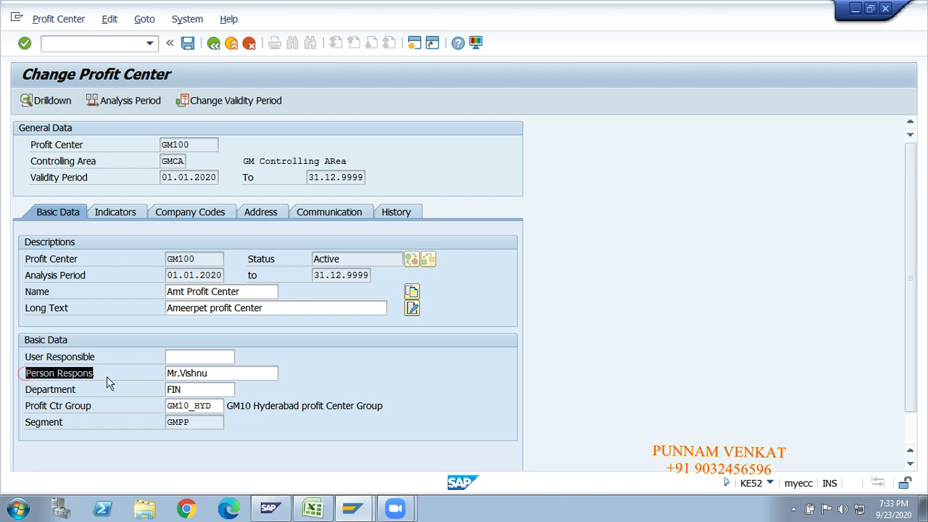
click(74, 389)
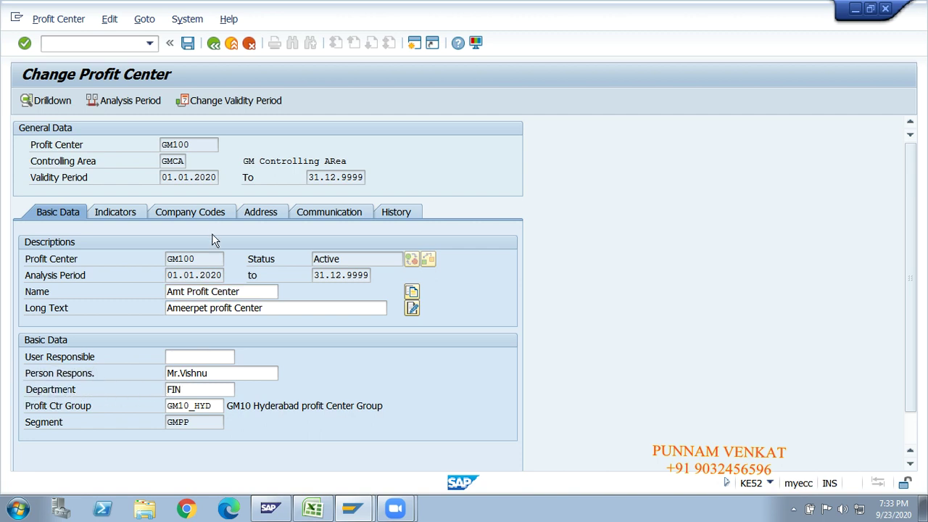
drag(202, 259, 166, 259)
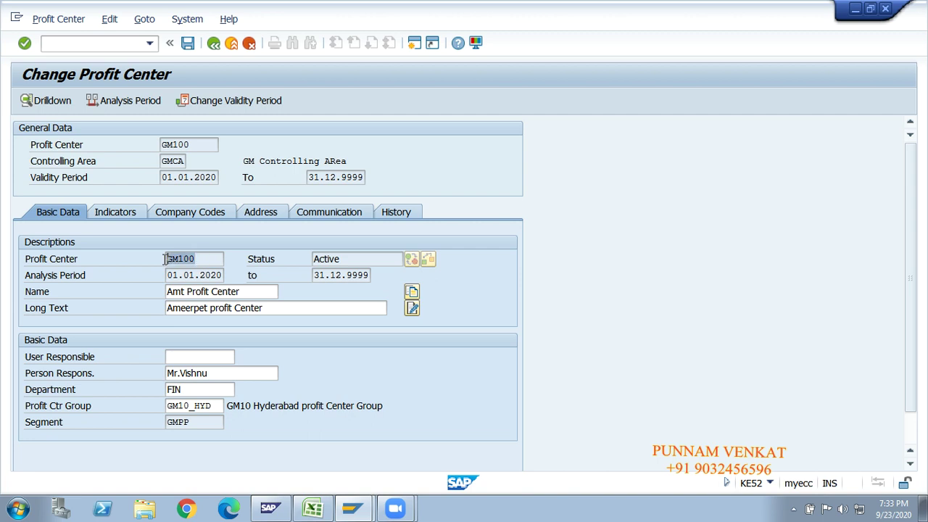
click(165, 259)
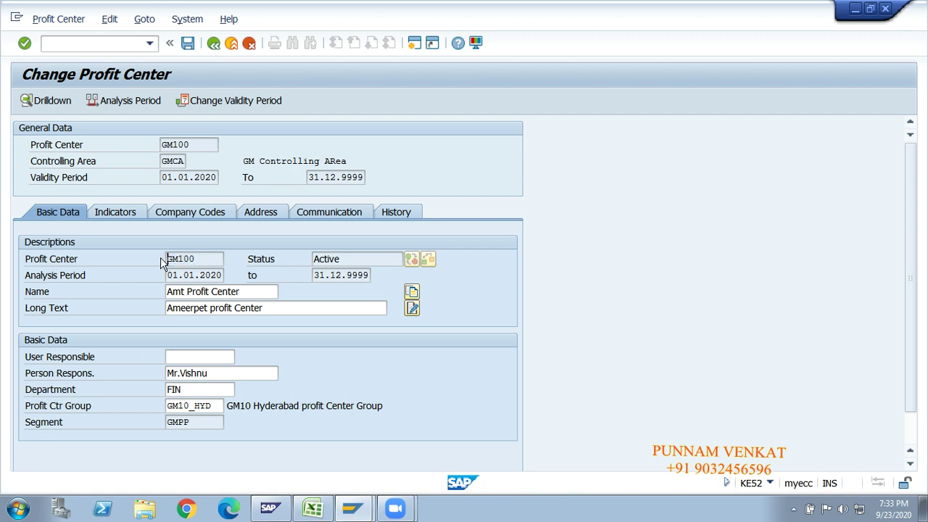
Change GM100's department from FIN to Mak, then save and activate it.
click(186, 391)
key(BackSpace)
key(BackSpace)
key(BackSpace)
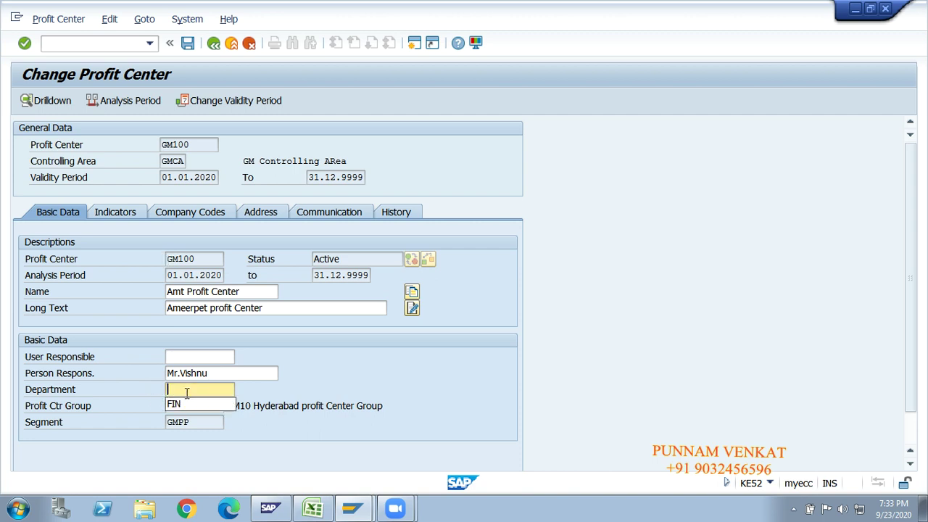
text(Mak)
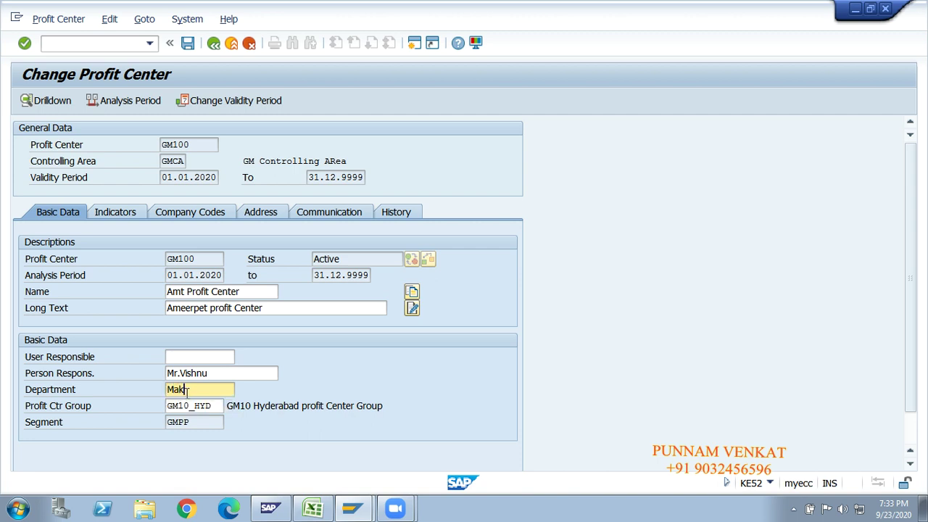
click(189, 44)
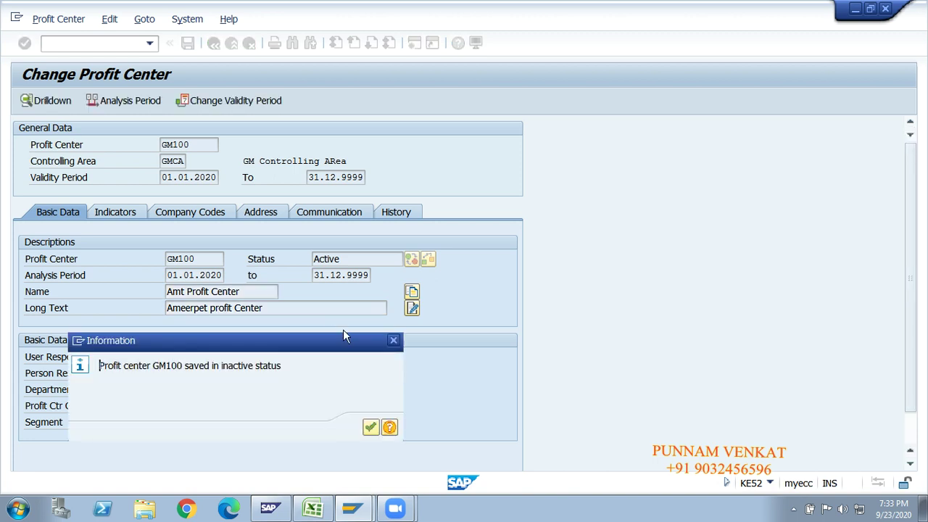
click(371, 427)
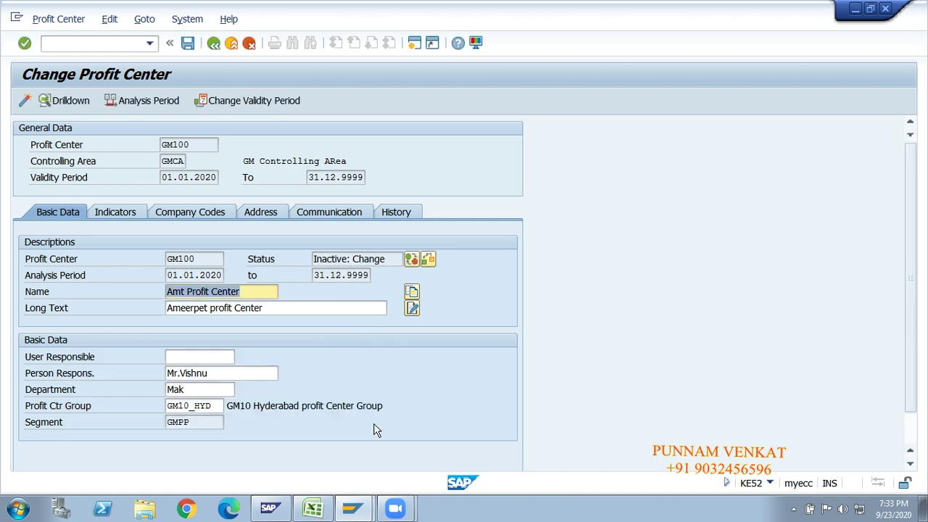
click(25, 103)
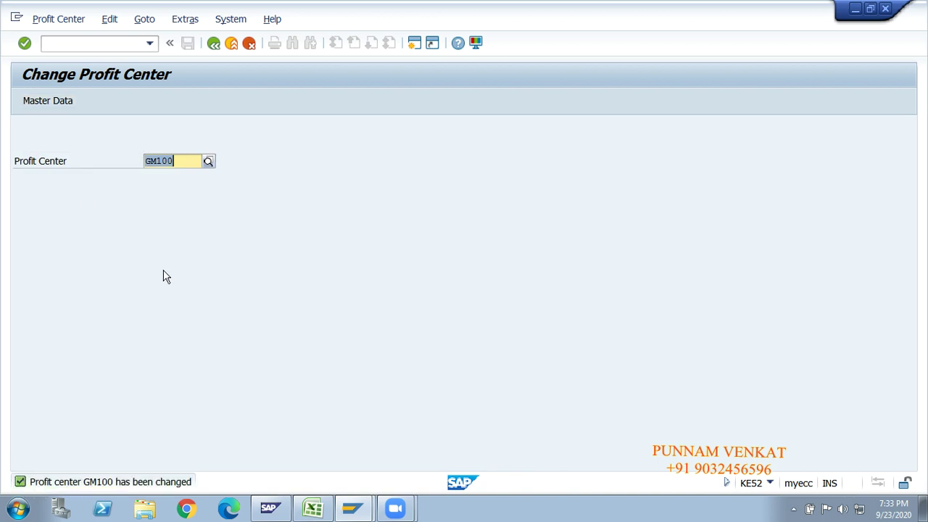
Reopen GM100 to verify the department reads Mak, then go back.
key(Return)
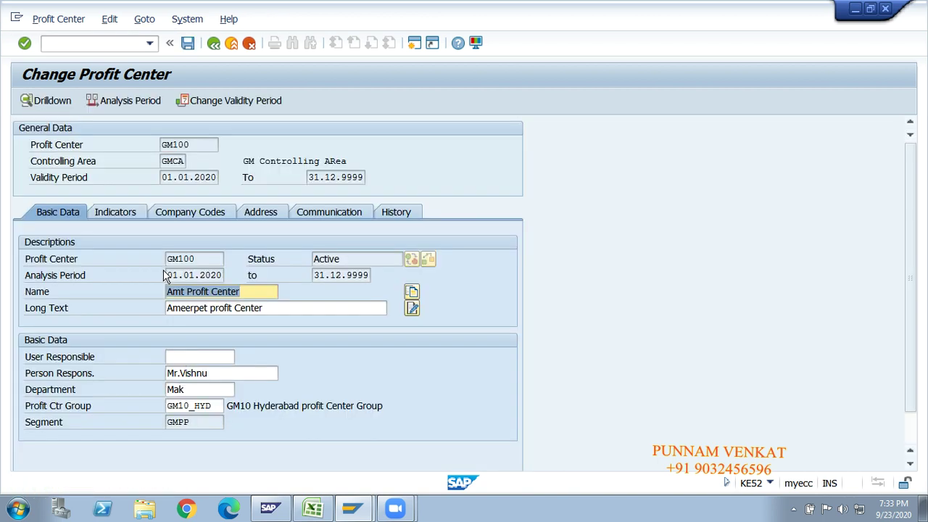
click(194, 392)
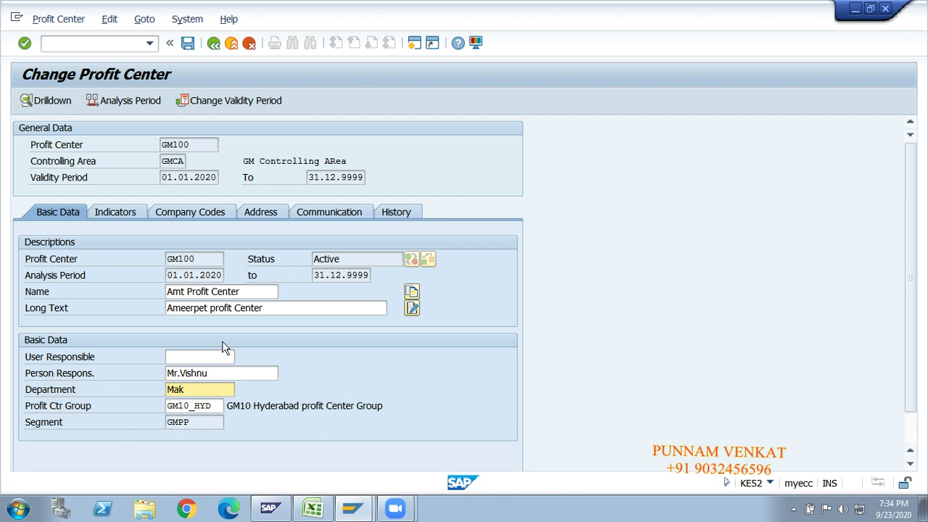
click(213, 44)
click(213, 44)
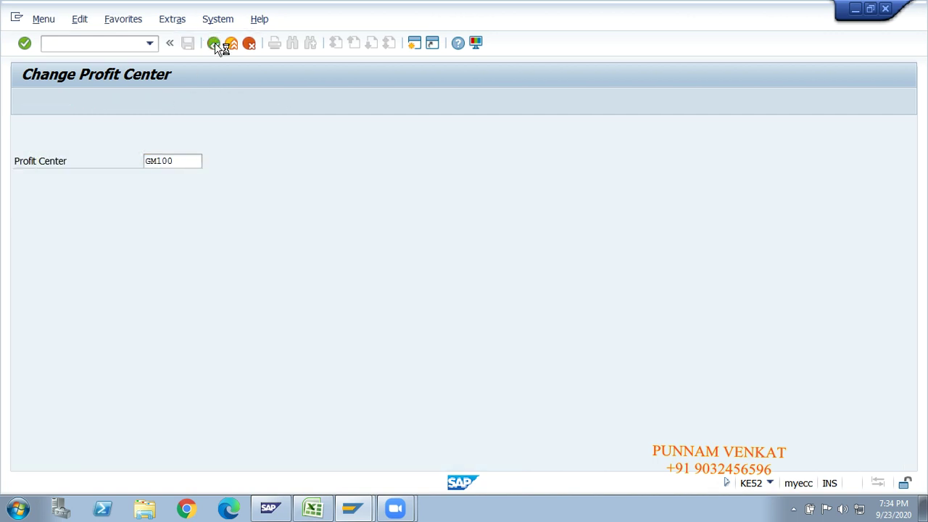
Display profit center GM100 in KE53 and review its indicator, company code, address, communication and history tabs.
click(152, 355)
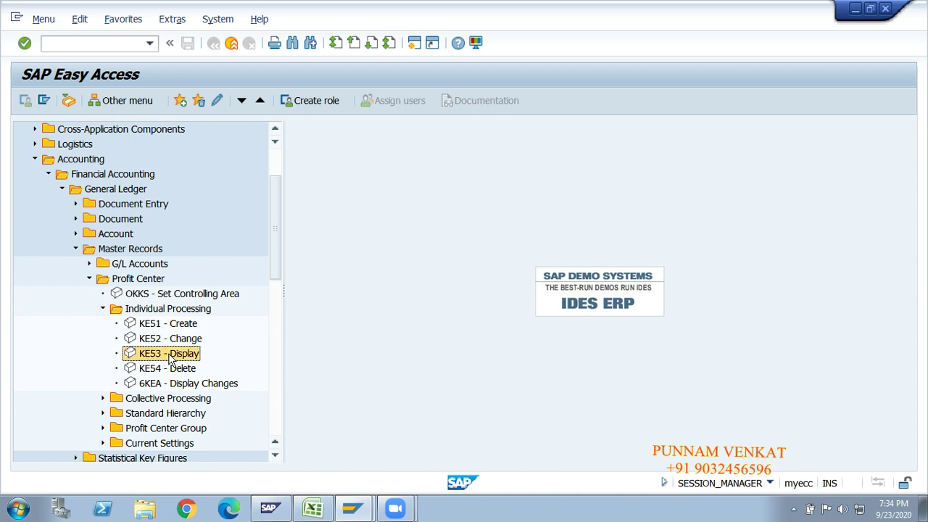
double_click(160, 356)
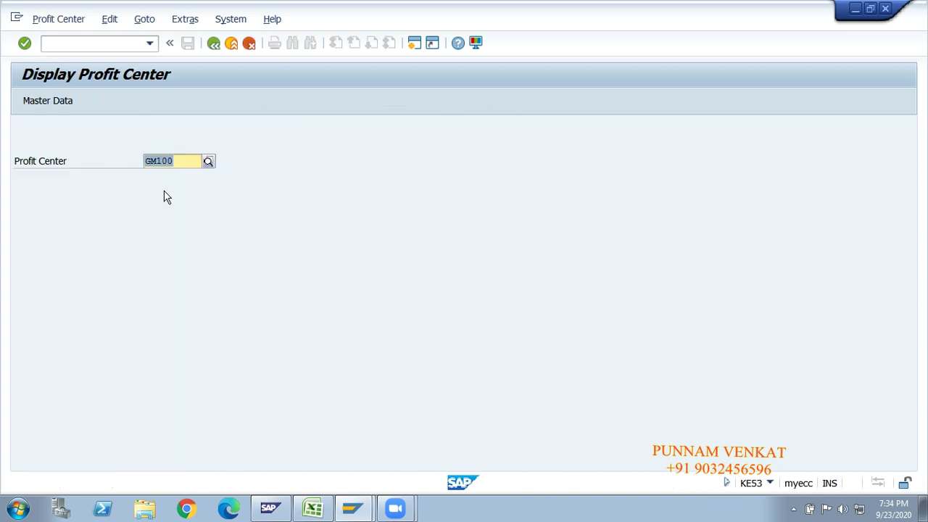
key(Return)
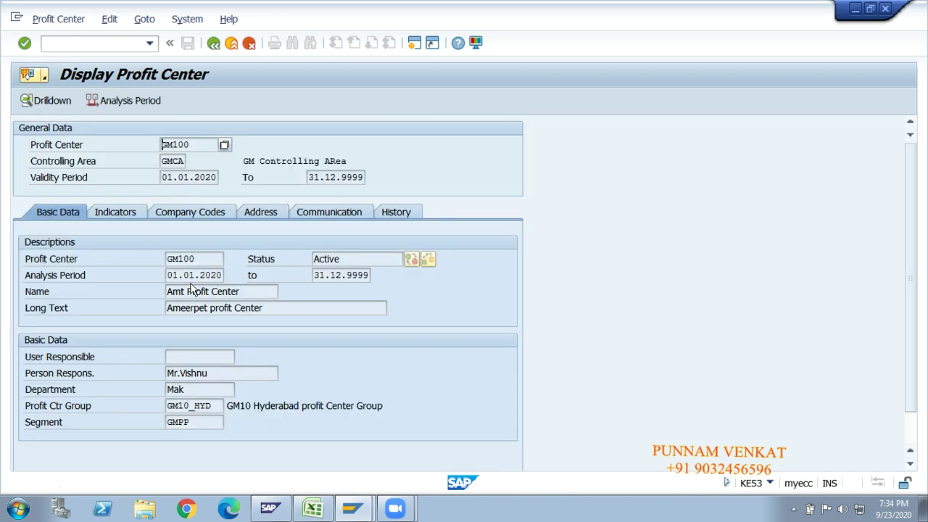
click(117, 214)
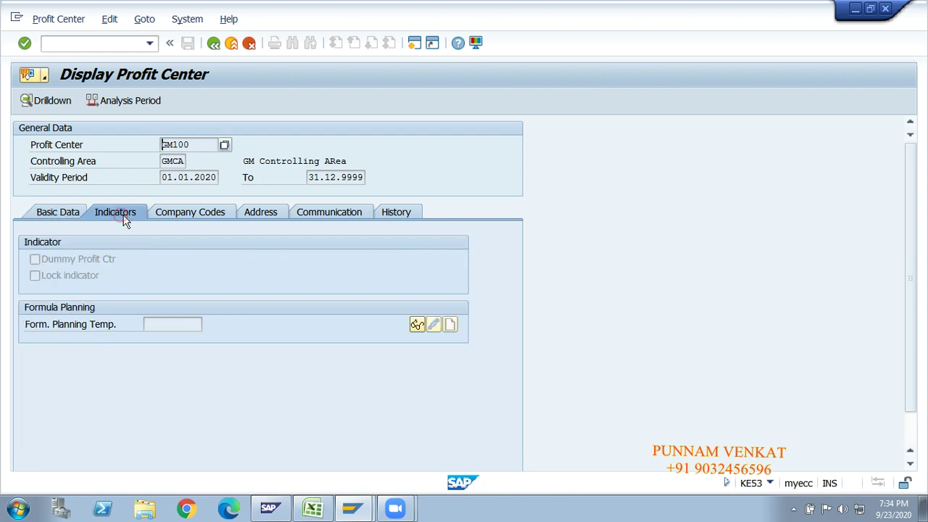
click(188, 211)
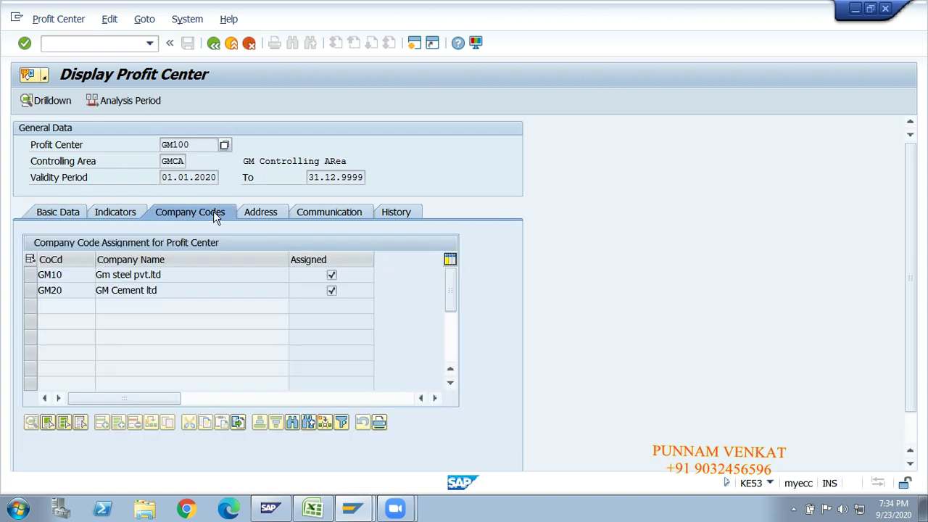
click(261, 212)
click(321, 210)
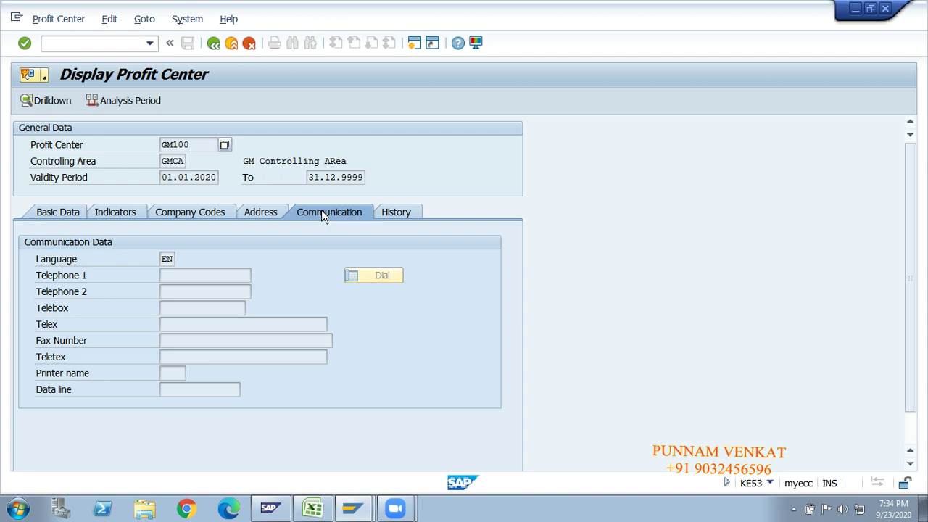
click(386, 216)
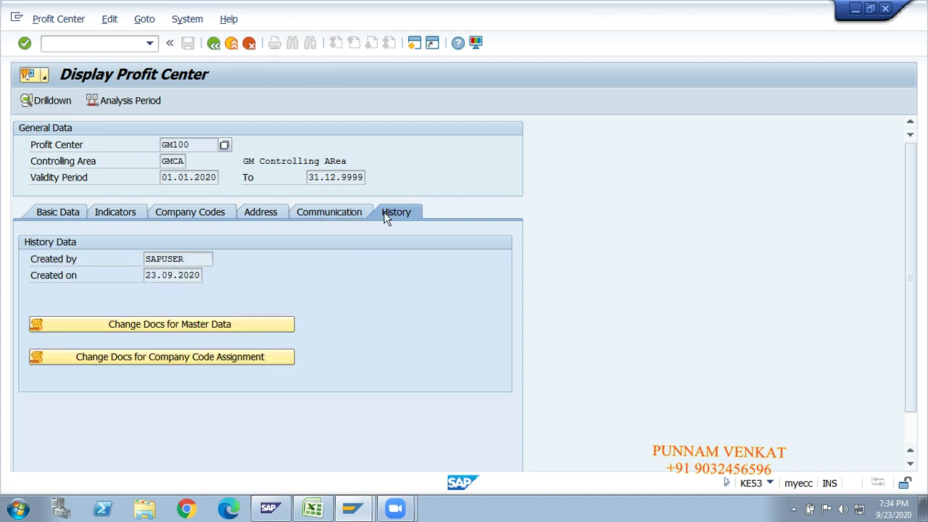
click(61, 213)
Display GM200's details, including its long text, then return to the Easy Access menu.
click(213, 43)
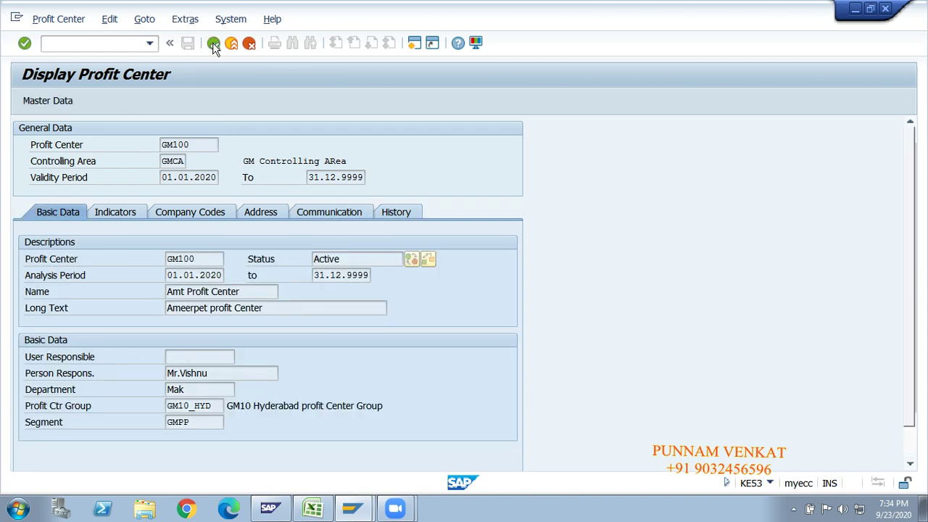
text(gm200)
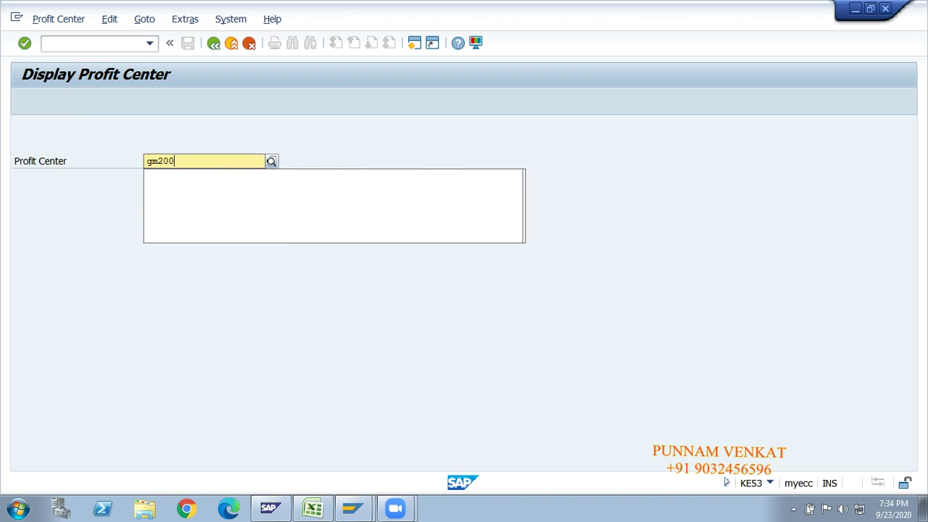
key(Return)
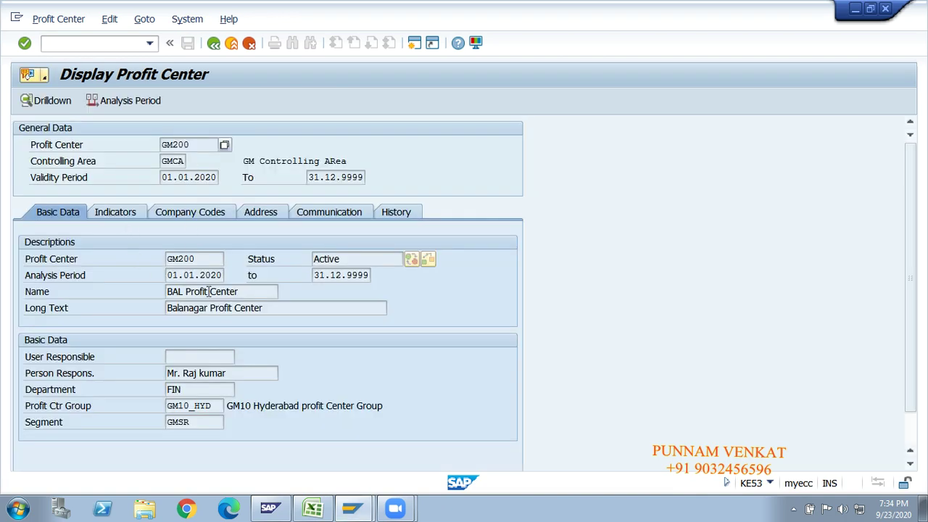
drag(273, 301, 174, 307)
click(215, 44)
click(215, 43)
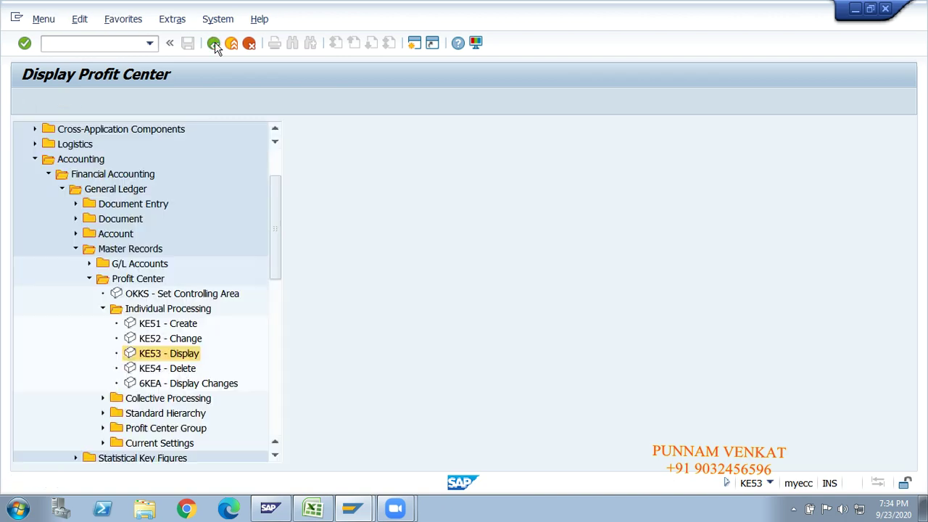
click(165, 372)
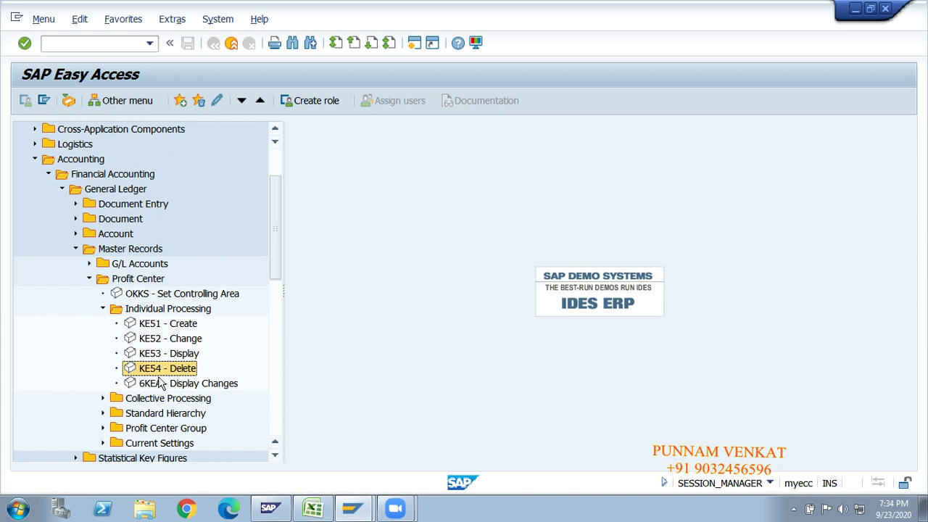
Open KE54 Delete Profit Centers and change the profit center entry from GM200 to GM400.
double_click(156, 370)
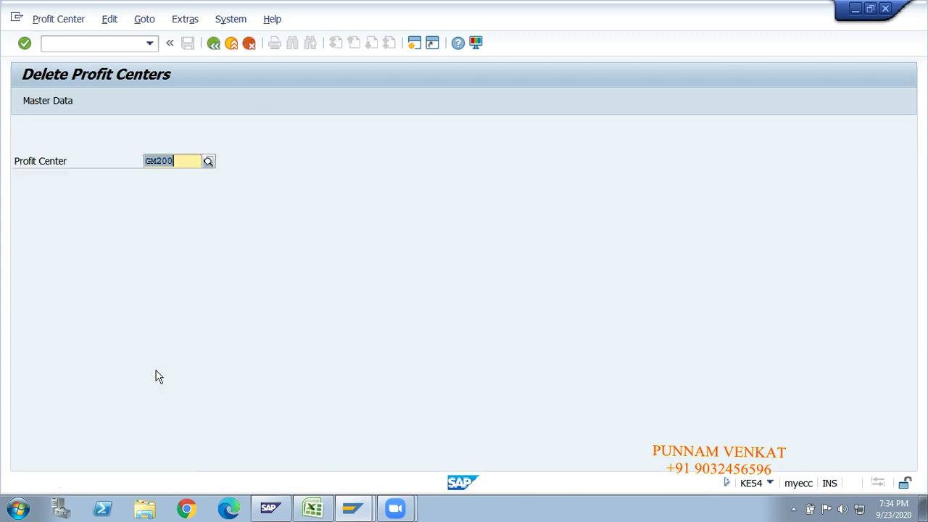
click(186, 165)
key(BackSpace)
key(BackSpace)
key(BackSpace)
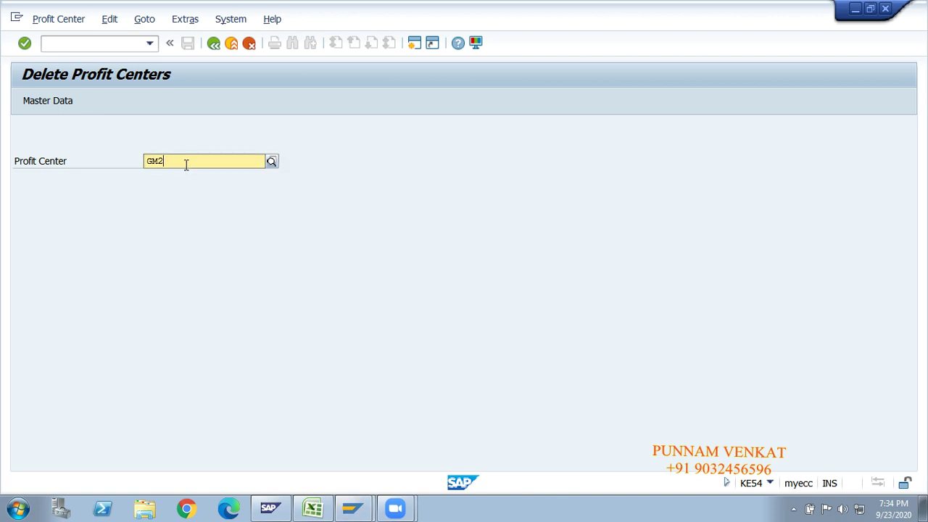
text(400)
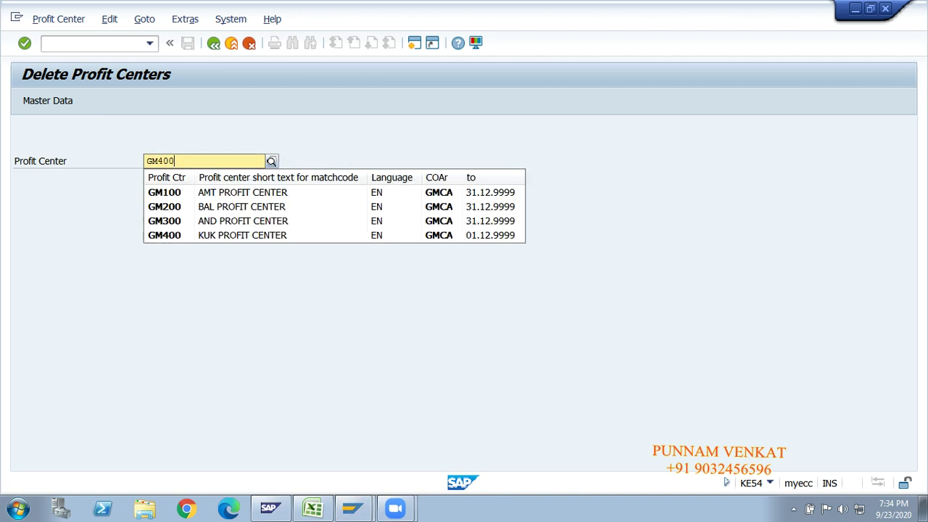
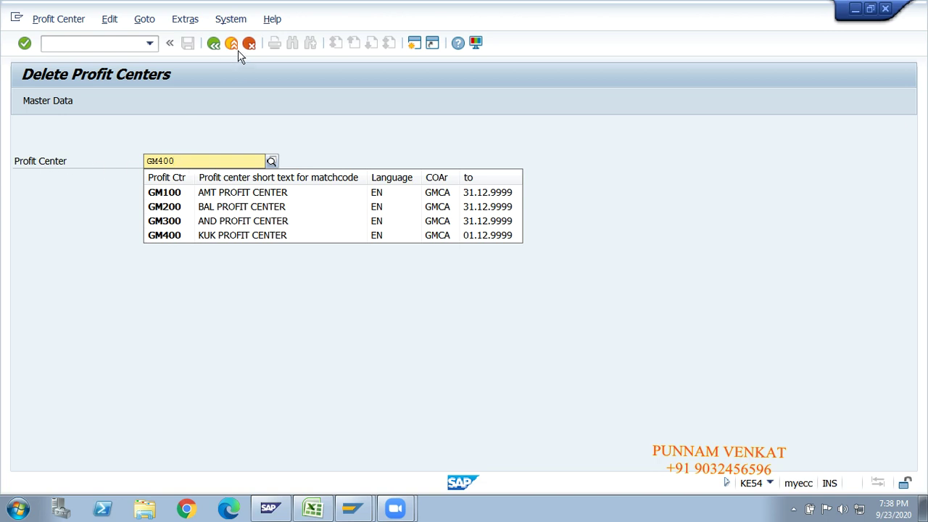
Open KE54 from the main menu and display profit center GM200's details.
click(215, 43)
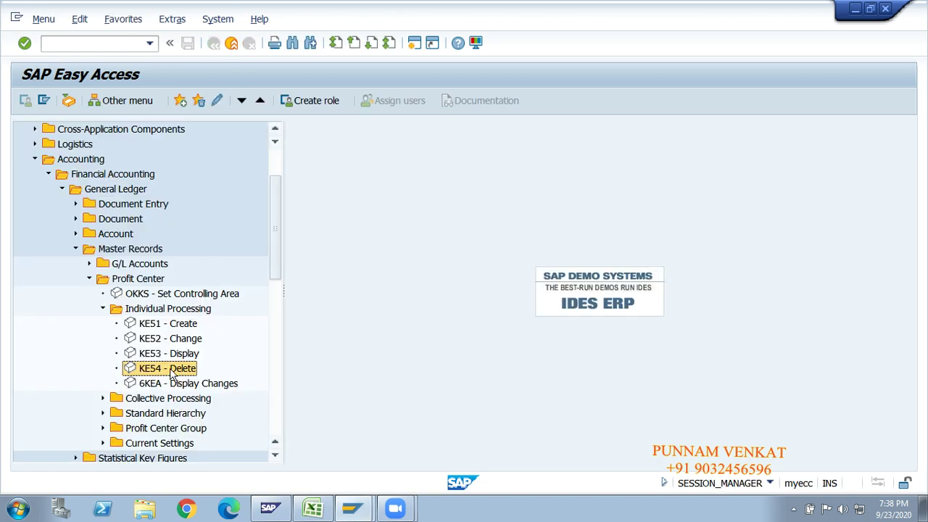
double_click(155, 370)
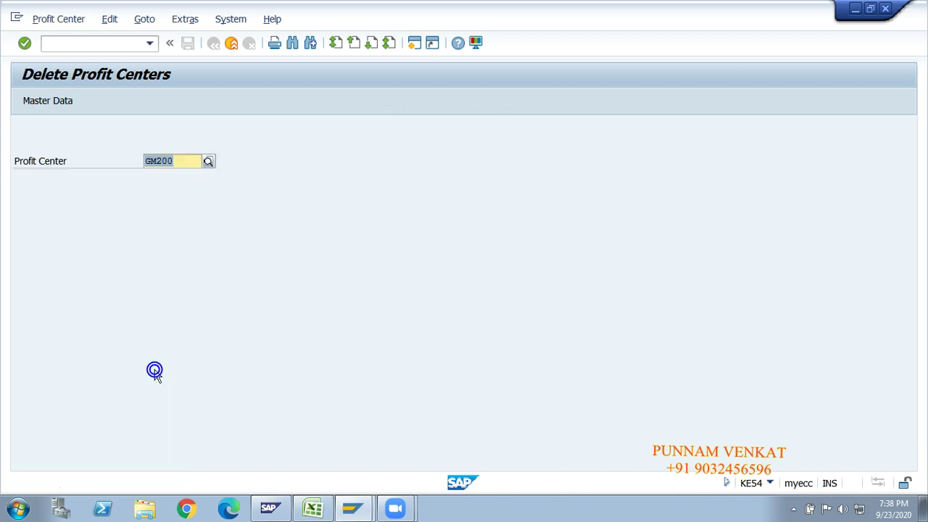
click(180, 164)
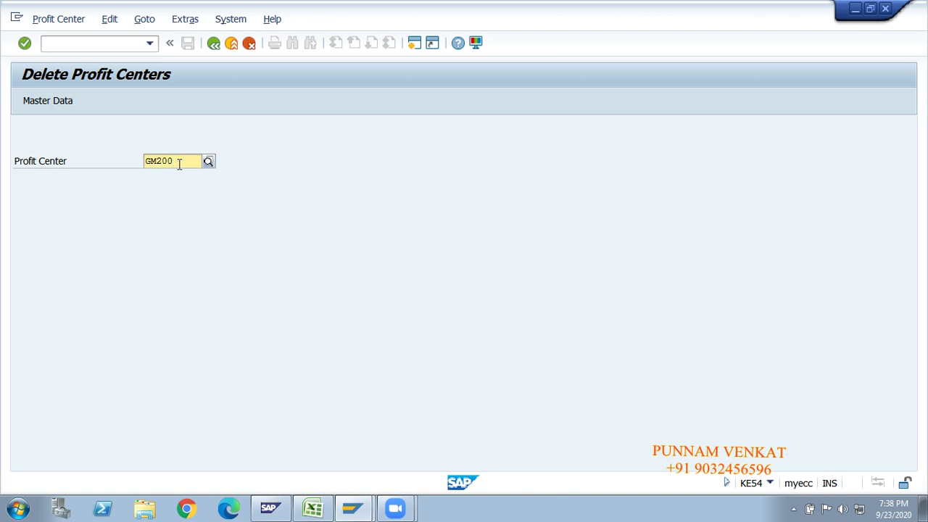
key(Return)
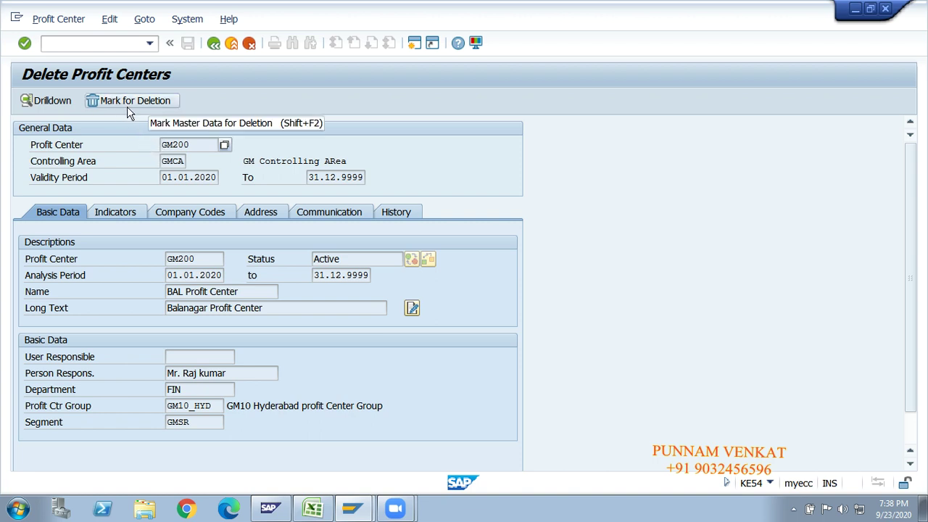
Return to the Easy Access menu, select 6KEA, and switch to the Excel notes workbook.
click(214, 44)
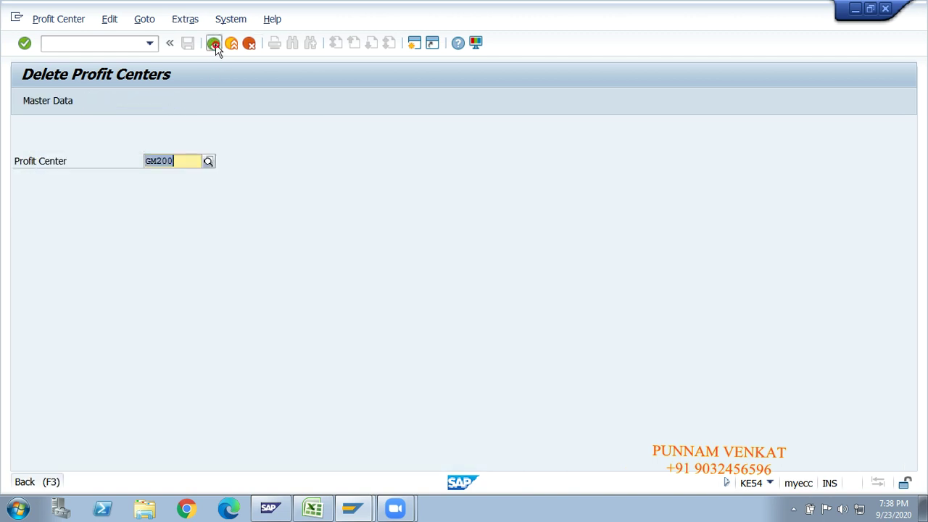
click(214, 43)
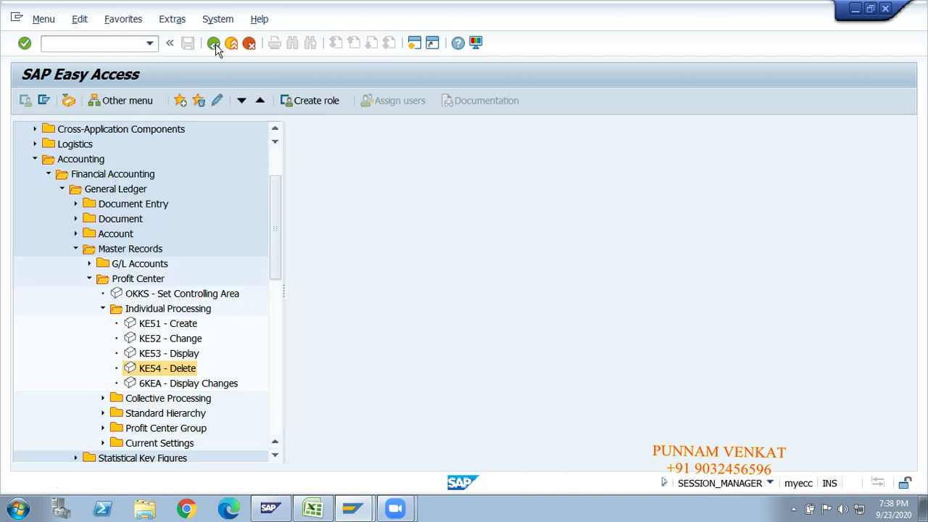
click(186, 386)
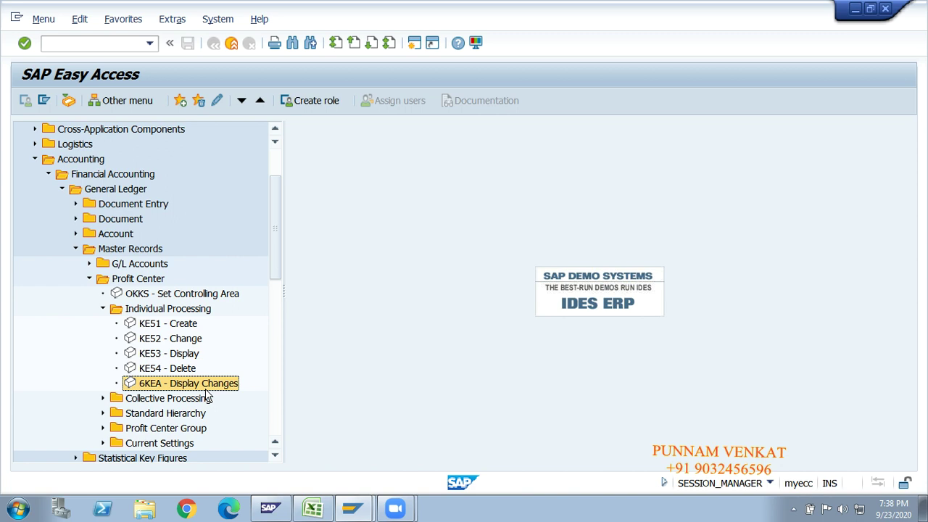
click(312, 509)
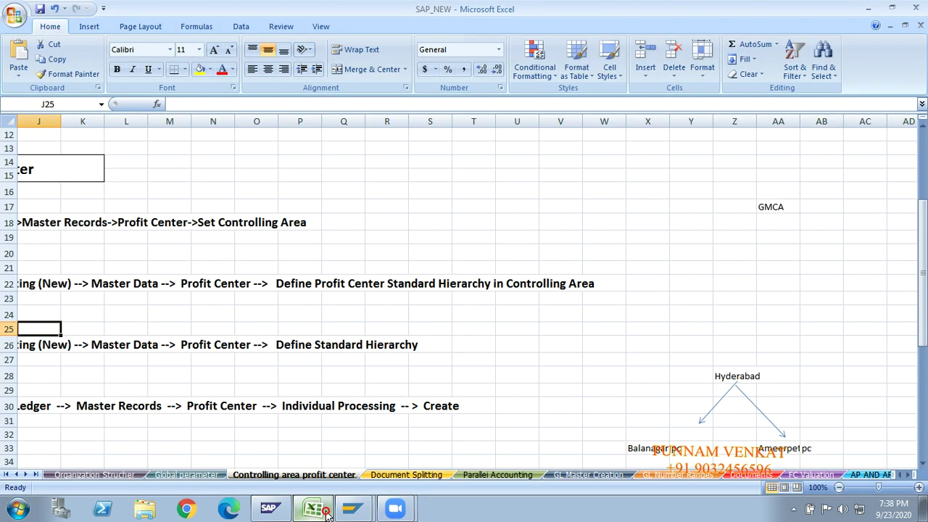
Enter GM100 in cell S14, FIN in R16 and MAK in T16.
click(487, 329)
click(442, 162)
text(GM100)
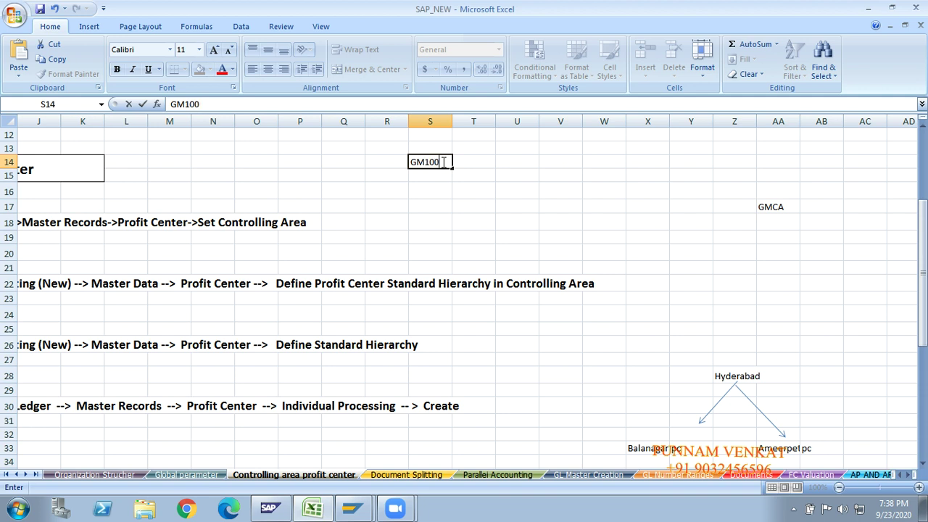
key(Return)
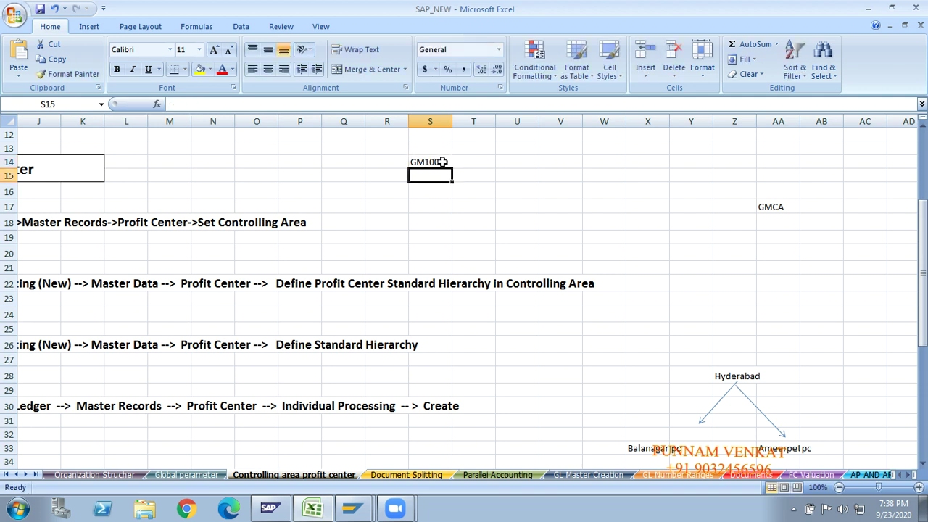
key(Left)
key(Down)
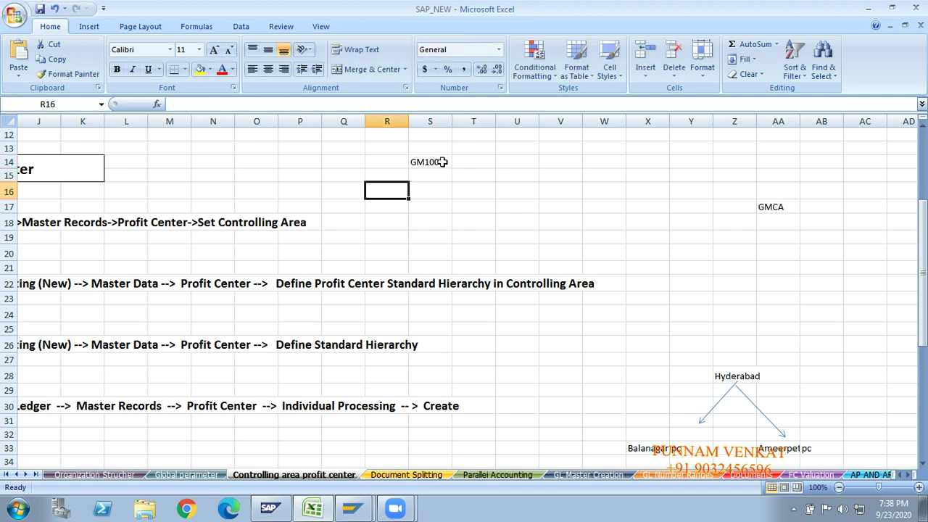
text(FIN)
key(Right)
key(Right)
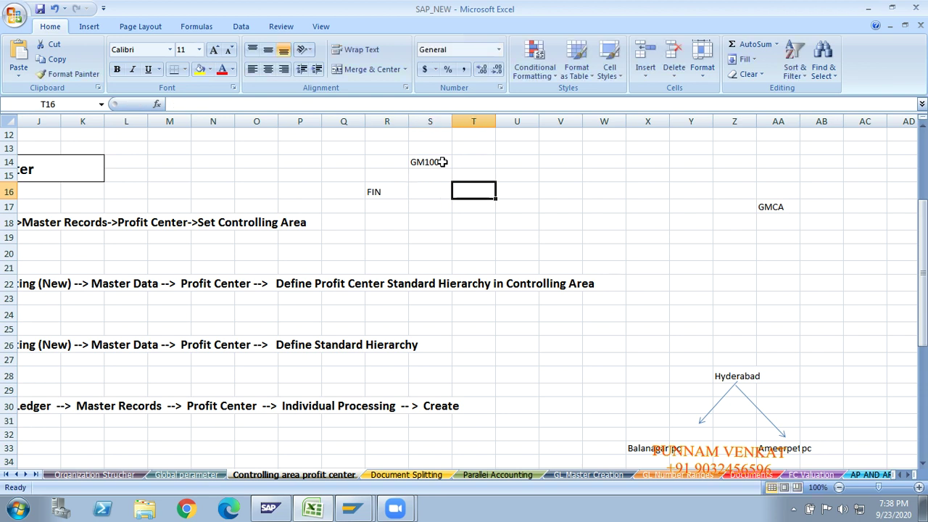
text(MAKR)
key(BackSpace)
key(Return)
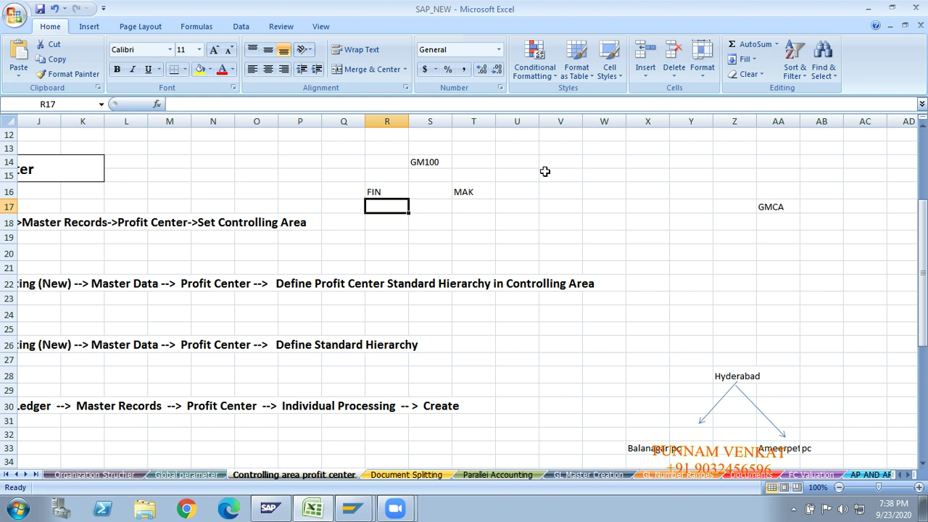
Select KE52 in SAP, recheck the S14, R16 and T16 notes in Excel, then return to SAP.
key(alt+Tab)
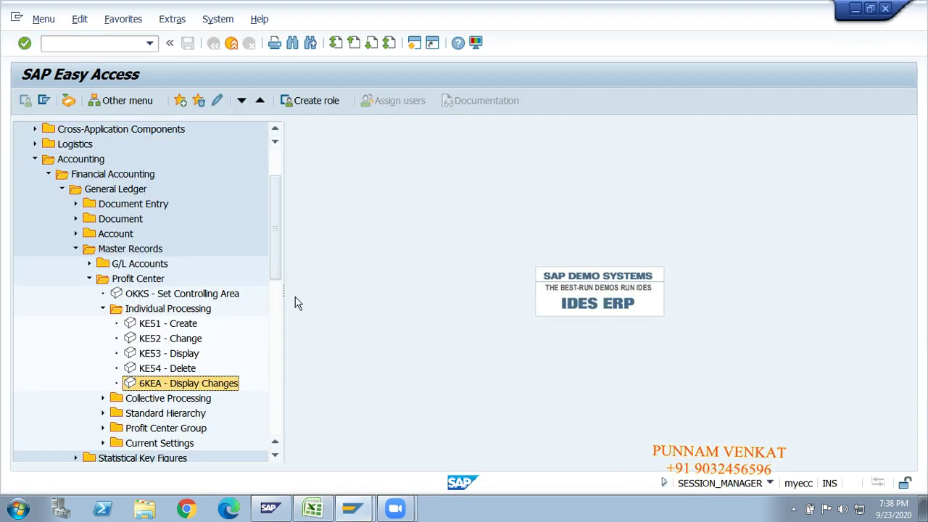
click(180, 338)
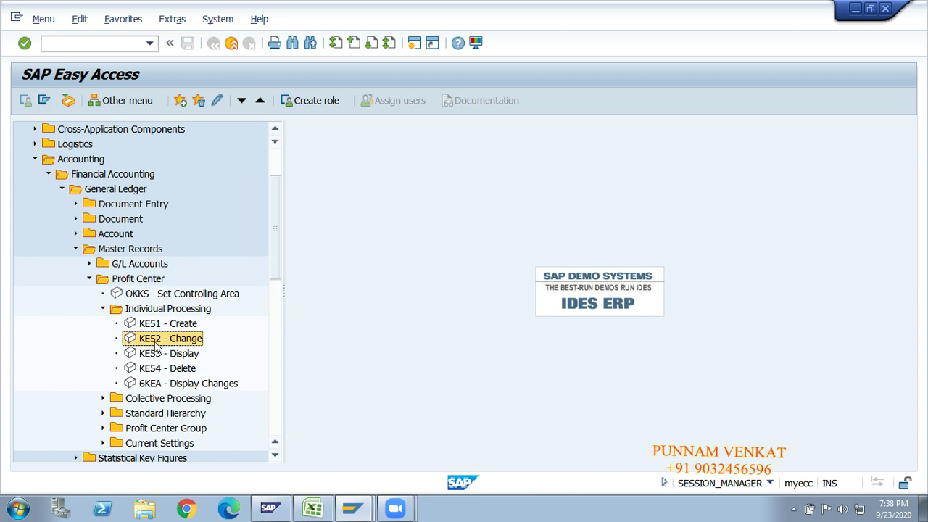
key(alt+Tab)
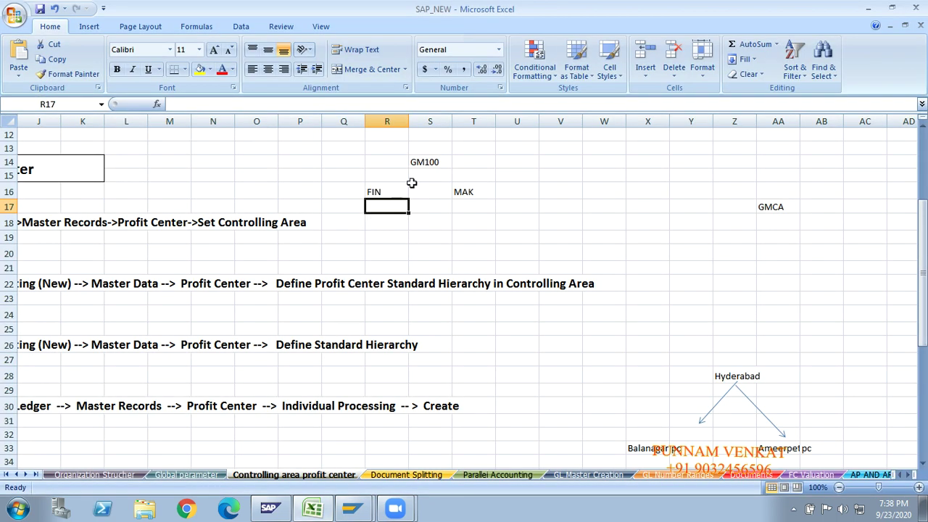
click(429, 163)
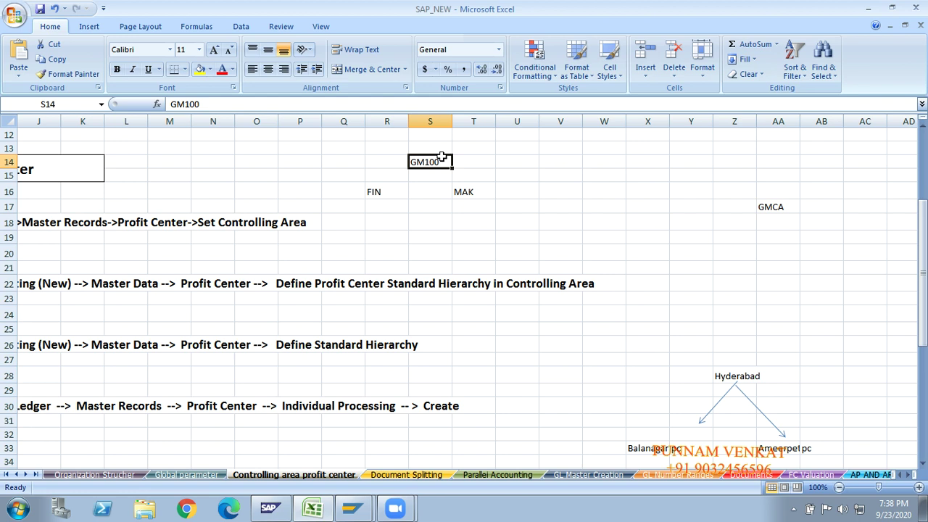
click(385, 192)
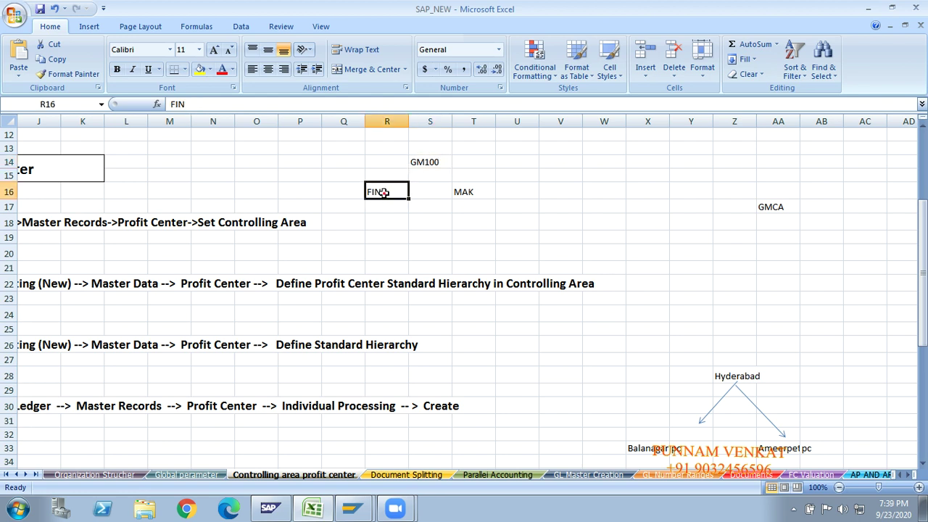
click(469, 196)
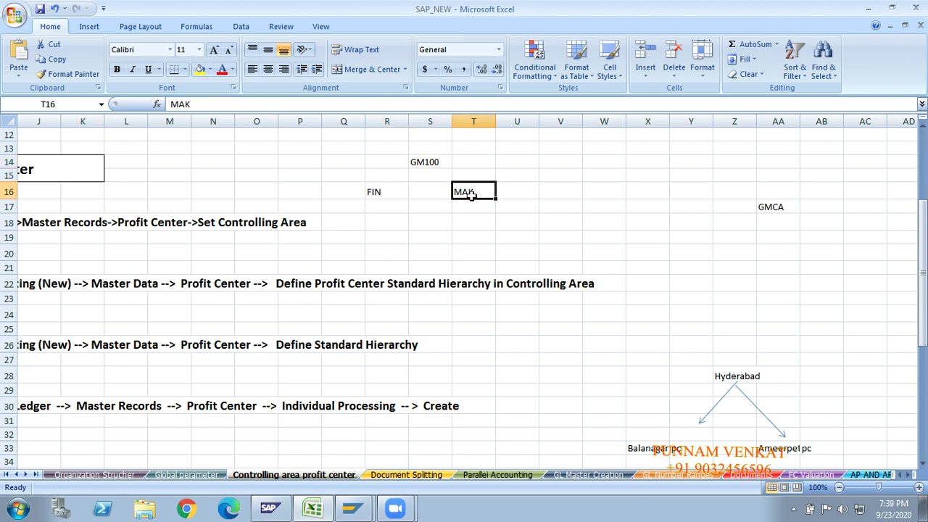
key(alt+Tab)
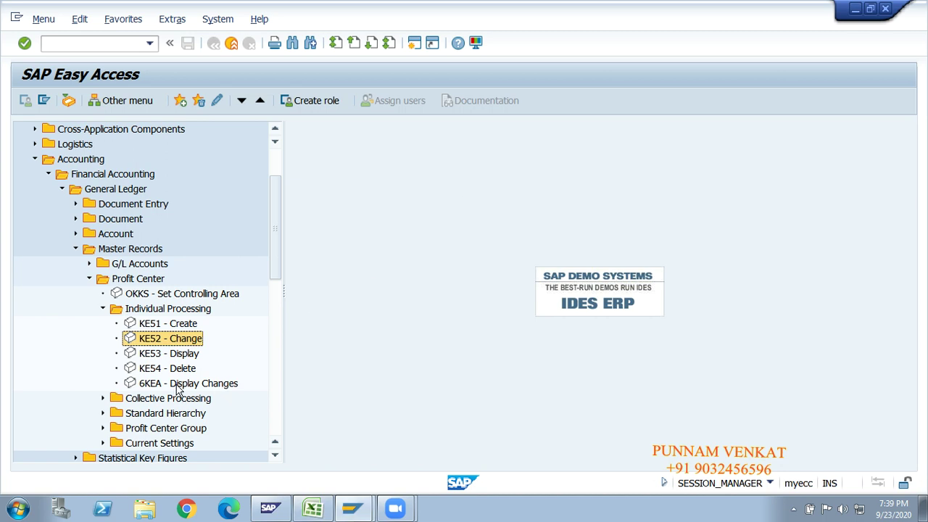
Run 6KEA with profit center GM200 replaced by GM100 to list its changed fields.
click(177, 387)
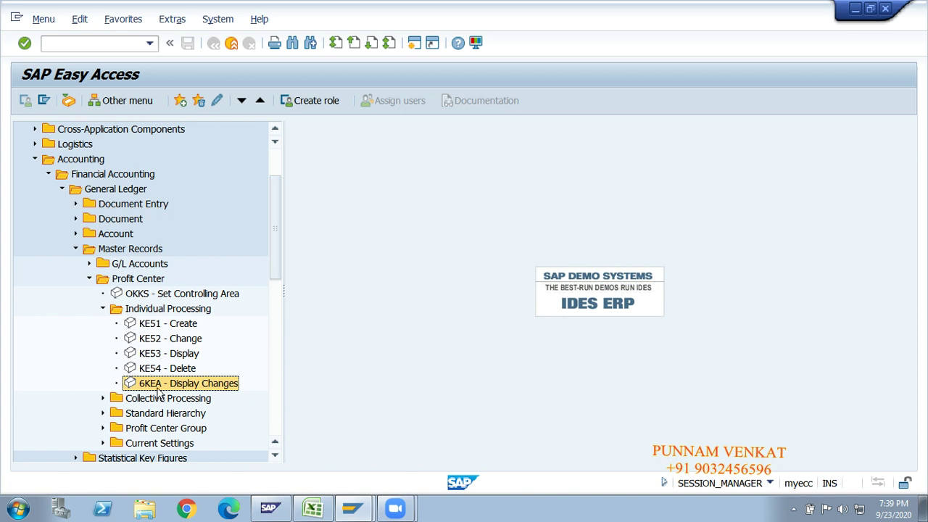
double_click(181, 385)
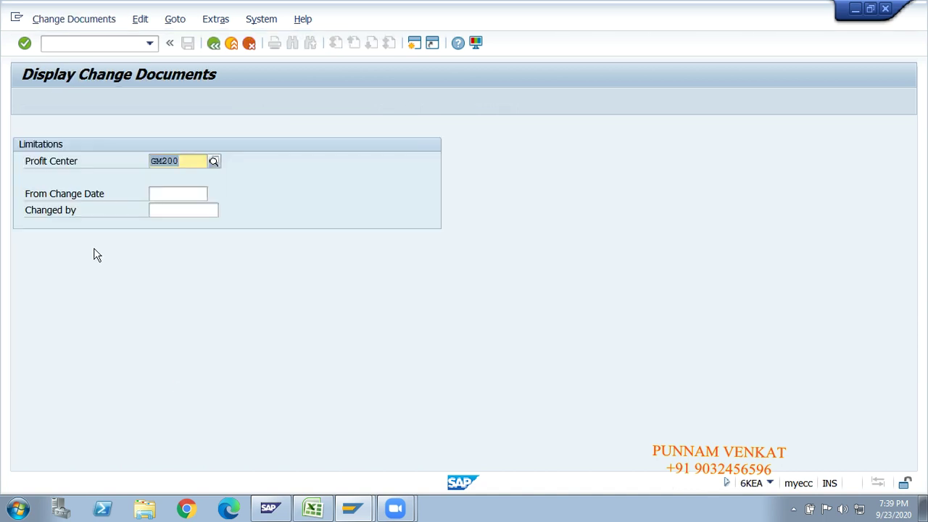
click(192, 161)
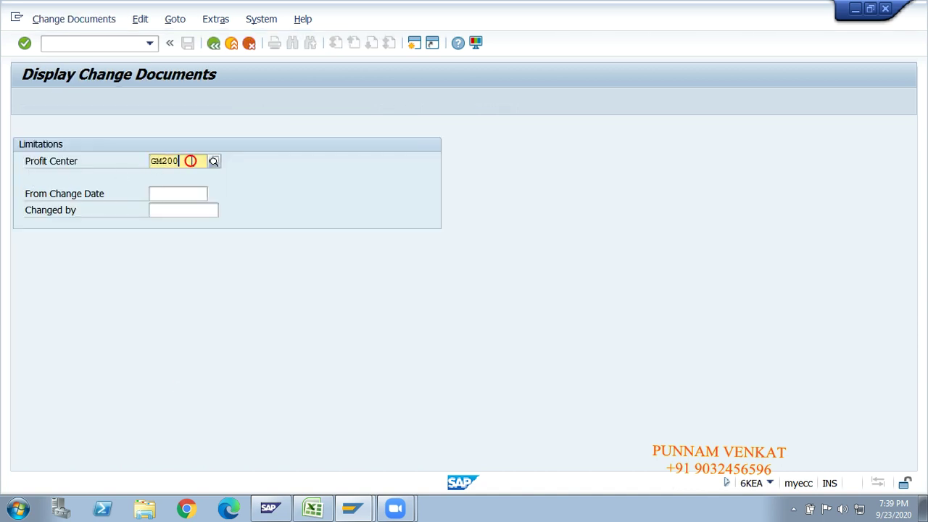
key(BackSpace)
key(BackSpace)
key(BackSpace)
key(BackSpace)
key(BackSpace)
text(GM100)
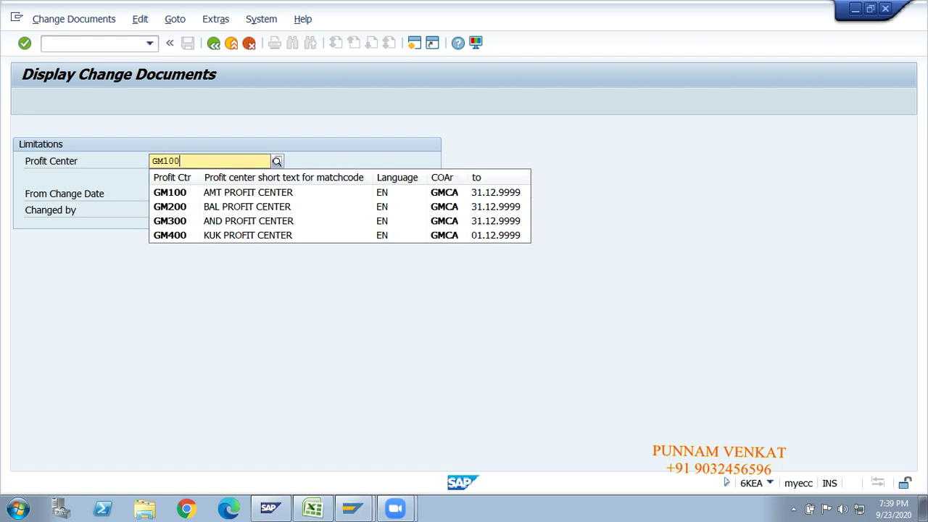
key(Return)
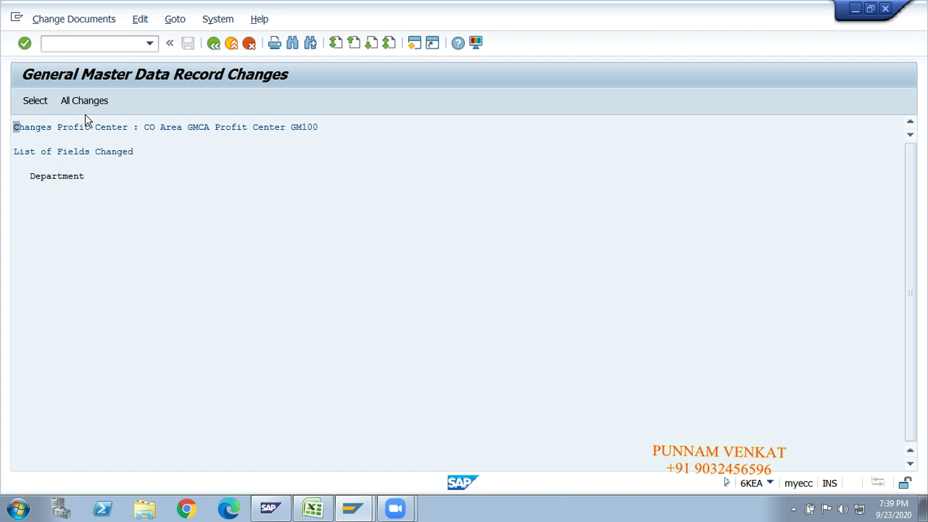
Show all changes for GM100, checking Department FIN→Mak and its validity dates, then go back.
click(85, 103)
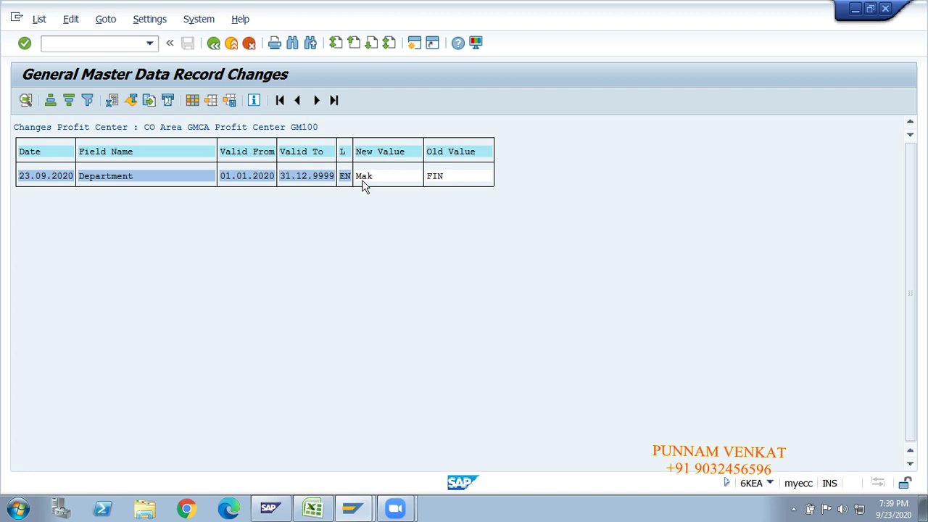
click(361, 180)
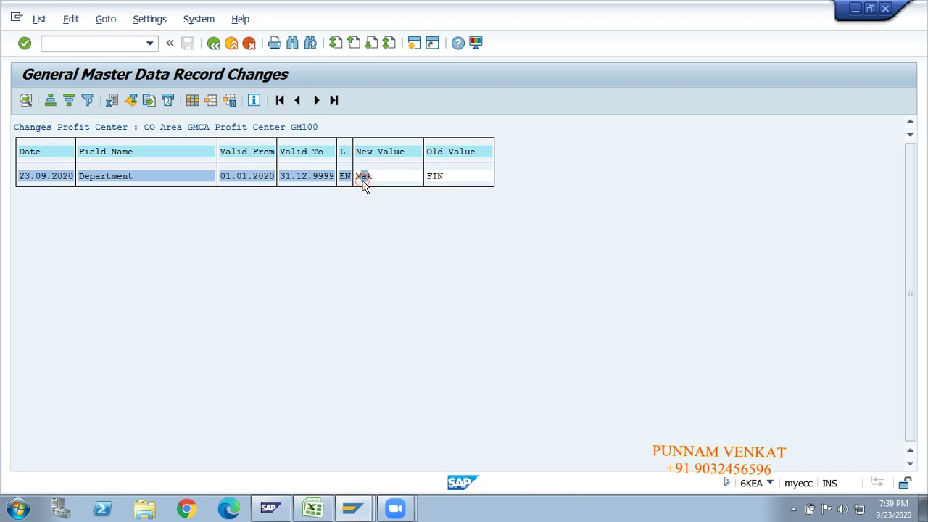
click(250, 176)
click(295, 177)
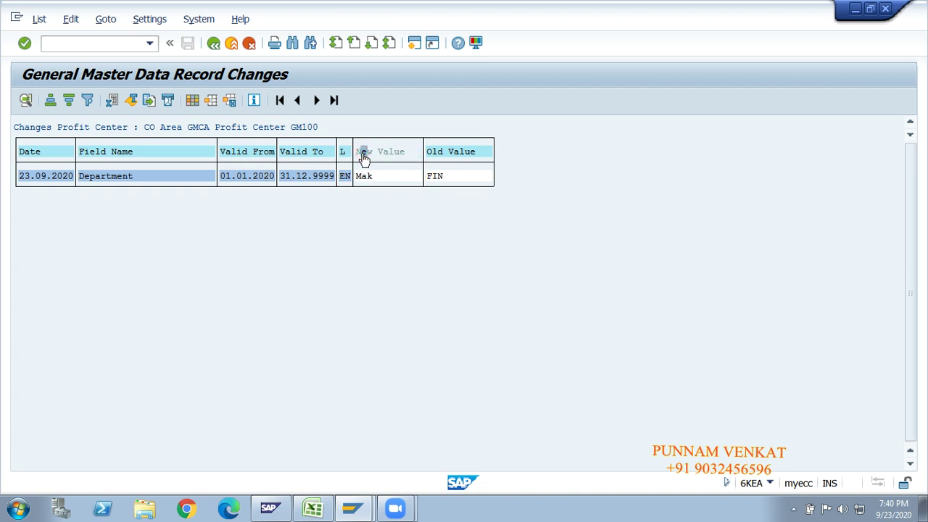
click(434, 167)
click(213, 44)
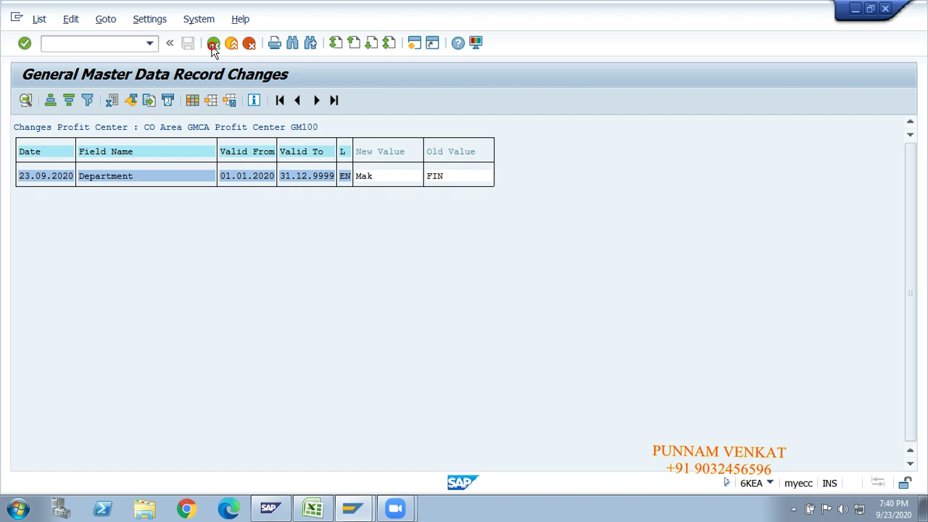
click(213, 44)
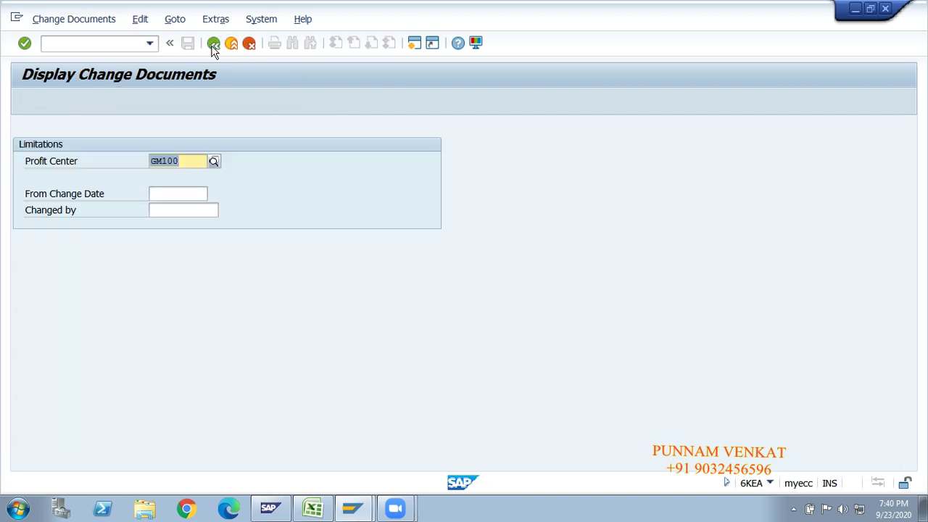
Open KE52 Change Profit Center and clear the prefilled GM100 from the profit center field.
click(214, 44)
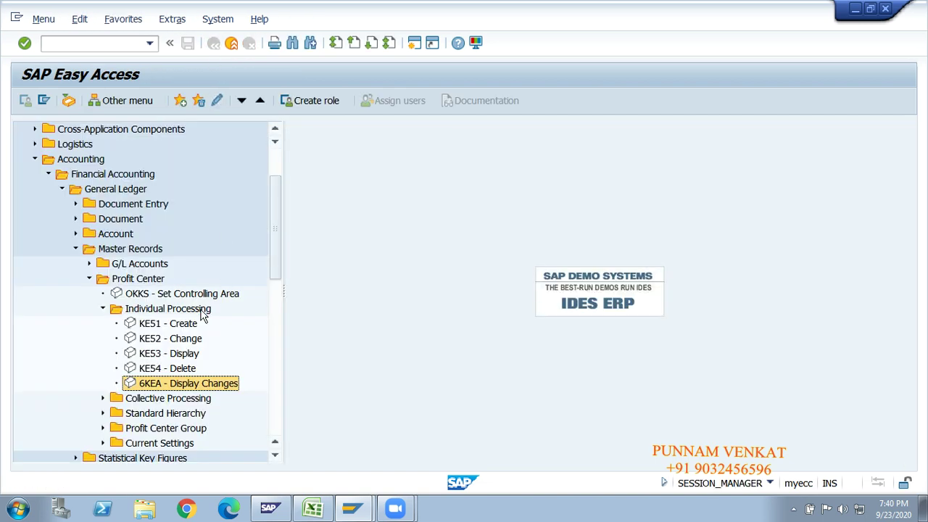
click(159, 341)
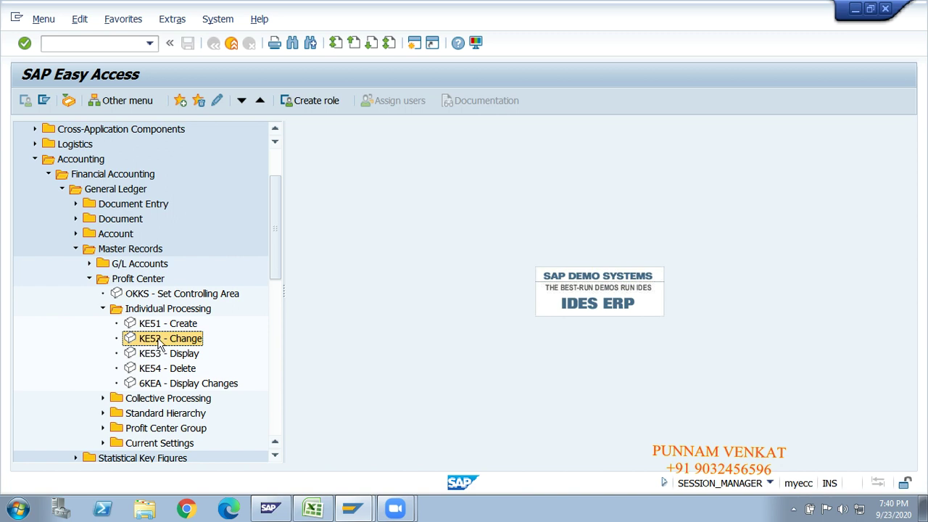
double_click(158, 339)
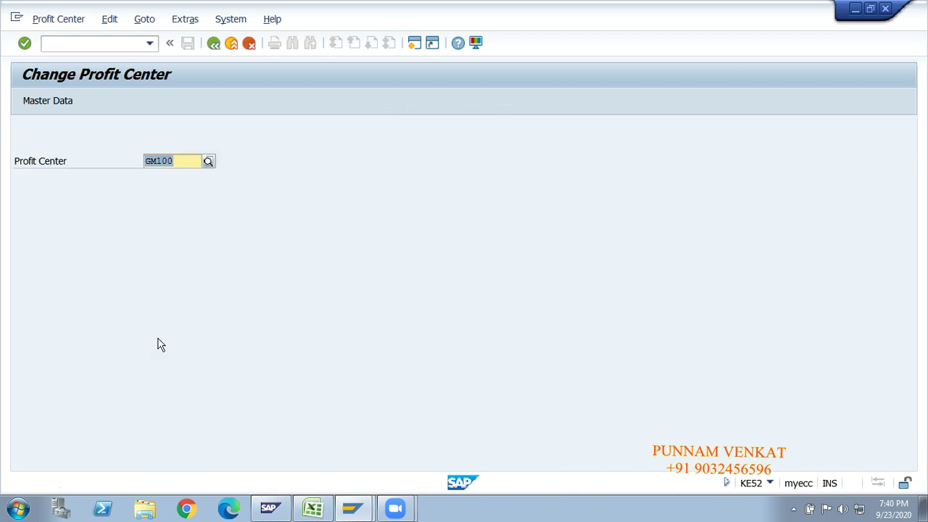
click(182, 160)
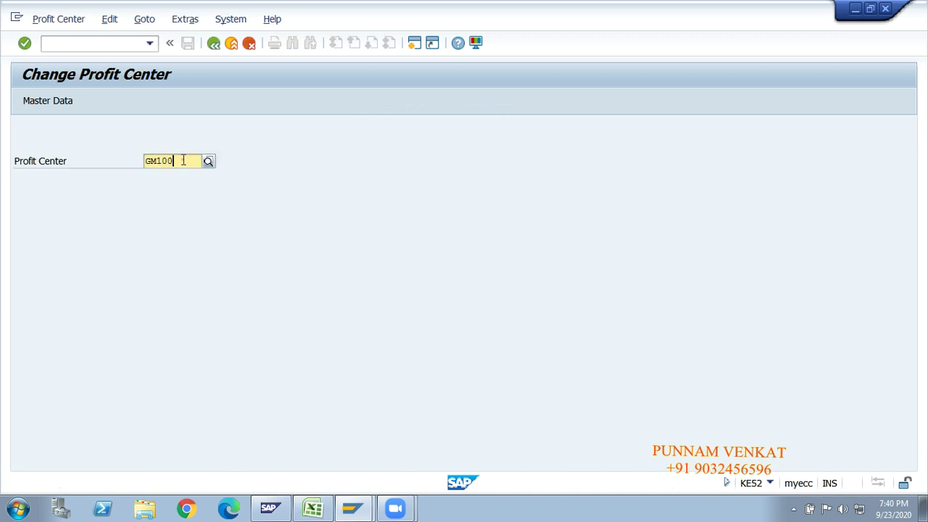
click(213, 43)
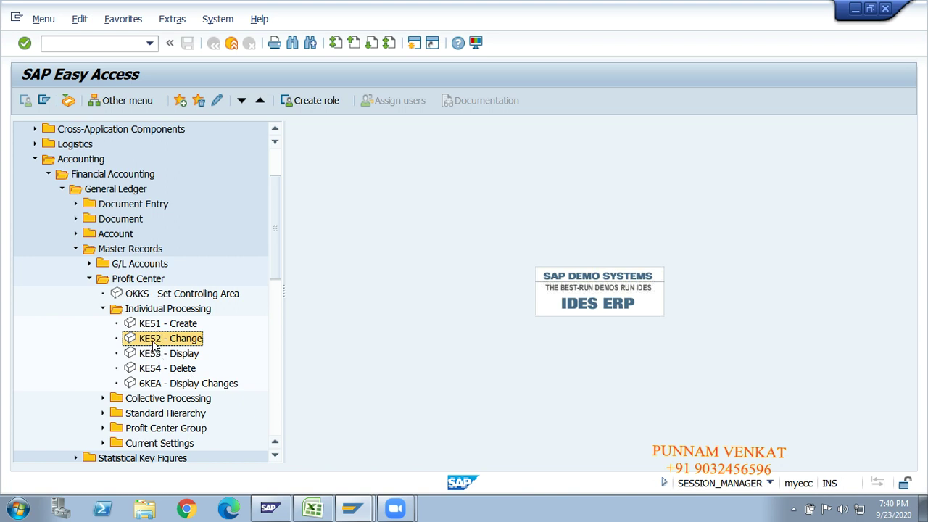
double_click(154, 344)
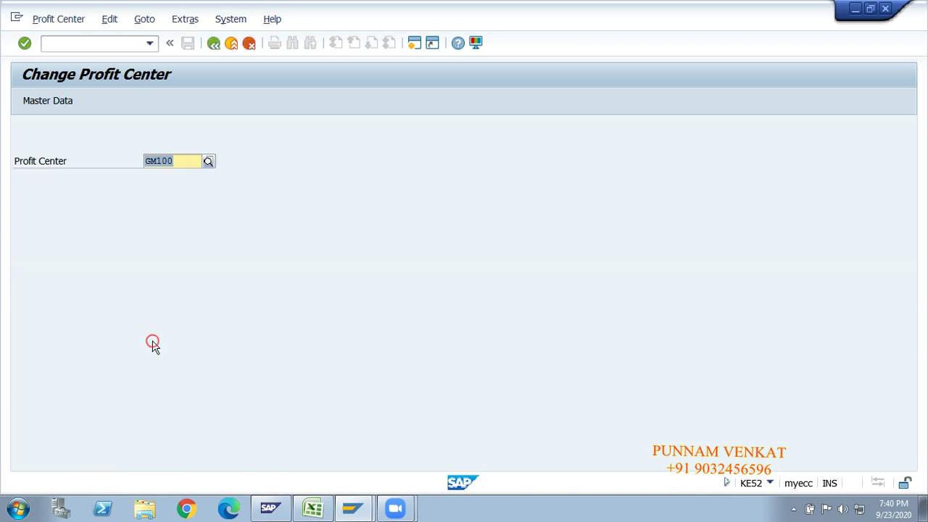
click(183, 162)
key(BackSpace)
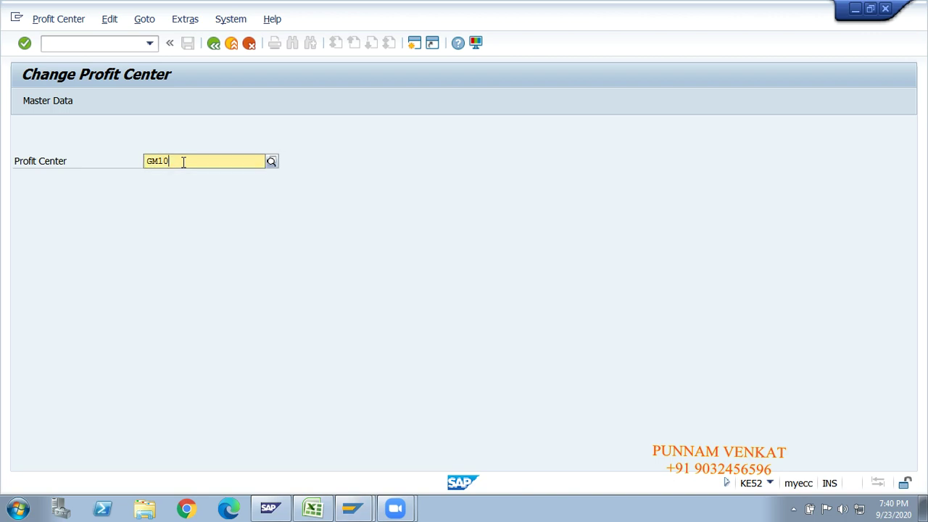
key(BackSpace)
Load profit center GM200 and replace its Person Responsible with the new person's name.
text(GM200)
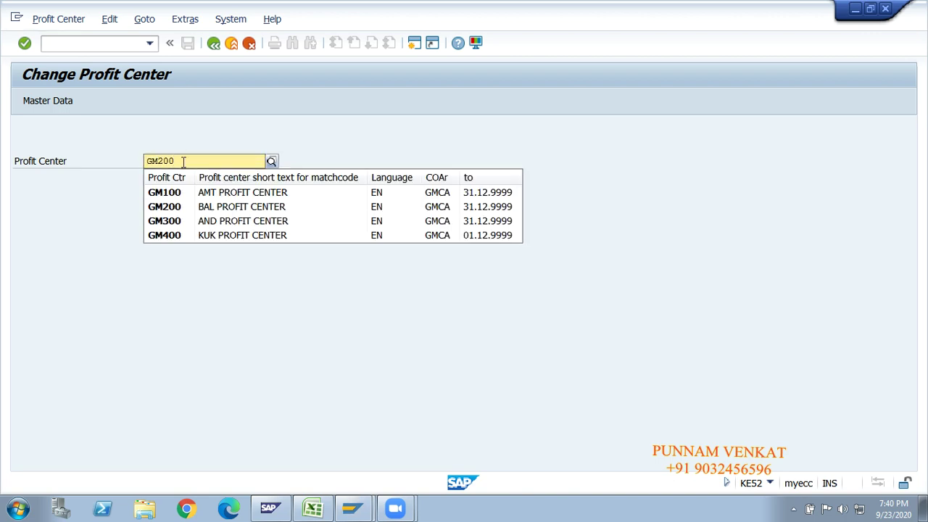
key(Return)
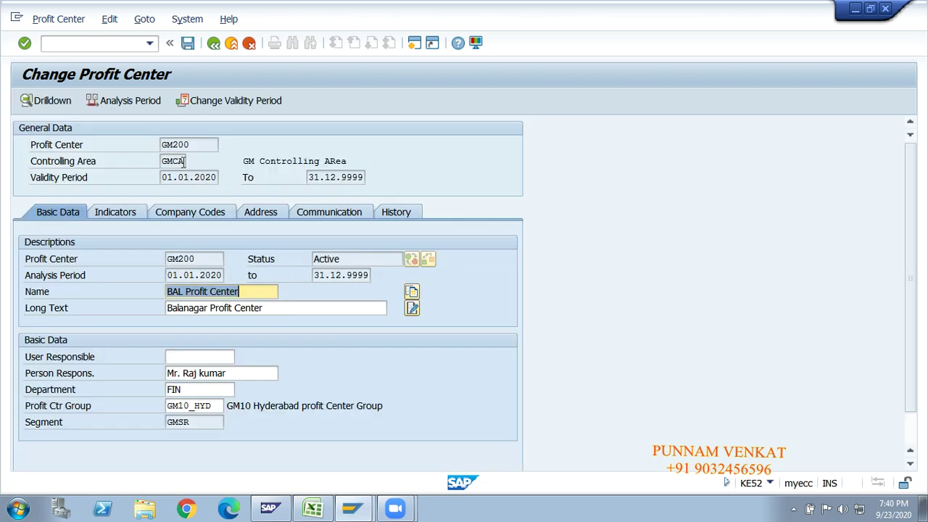
click(31, 383)
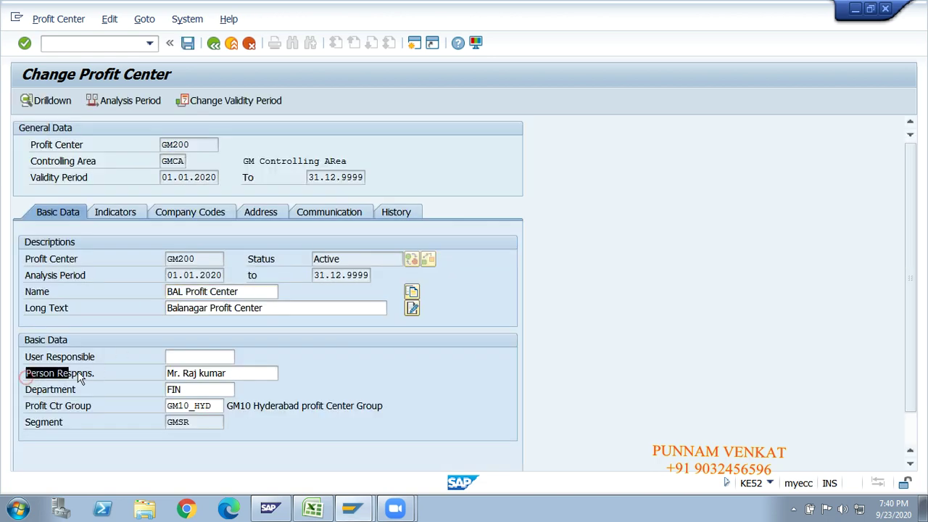
click(234, 373)
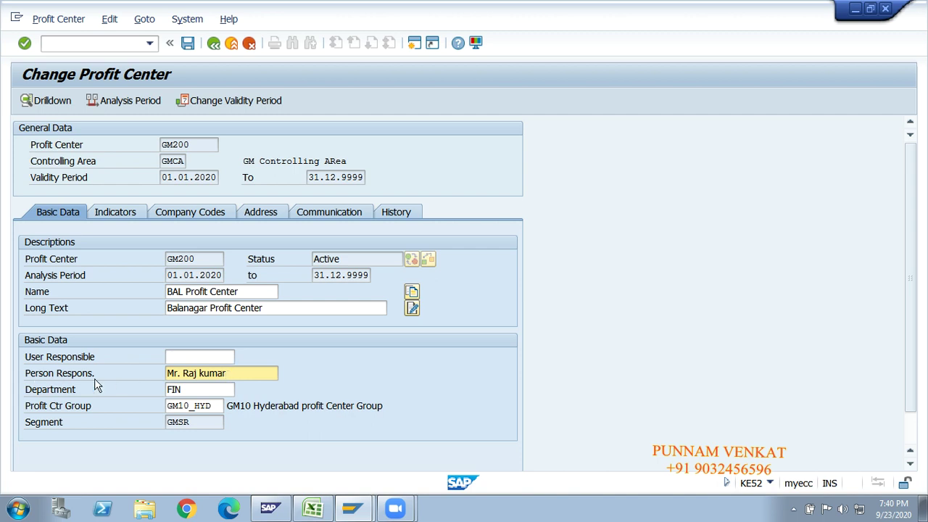
key(BackSpace)
key(BackSpace)
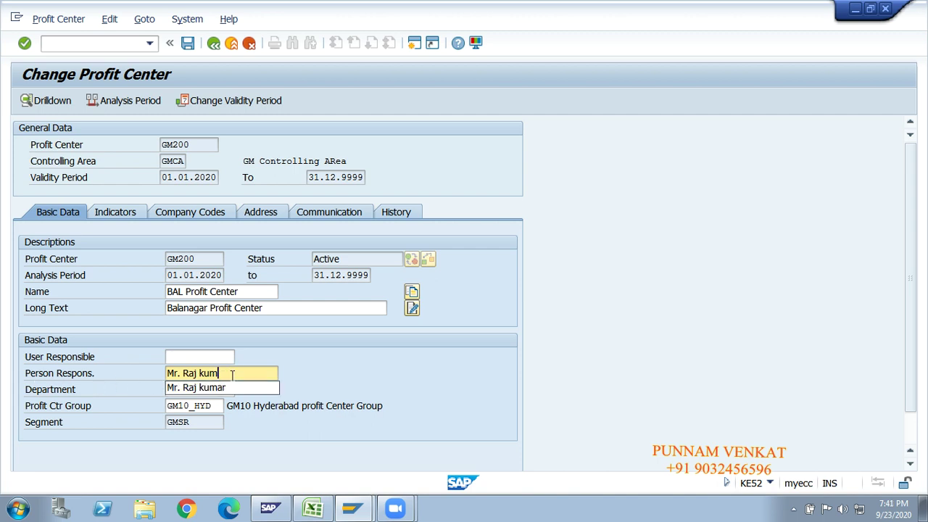
key(BackSpace)
key(BackSpace)
key(BackSpace)
key(BackSpace)
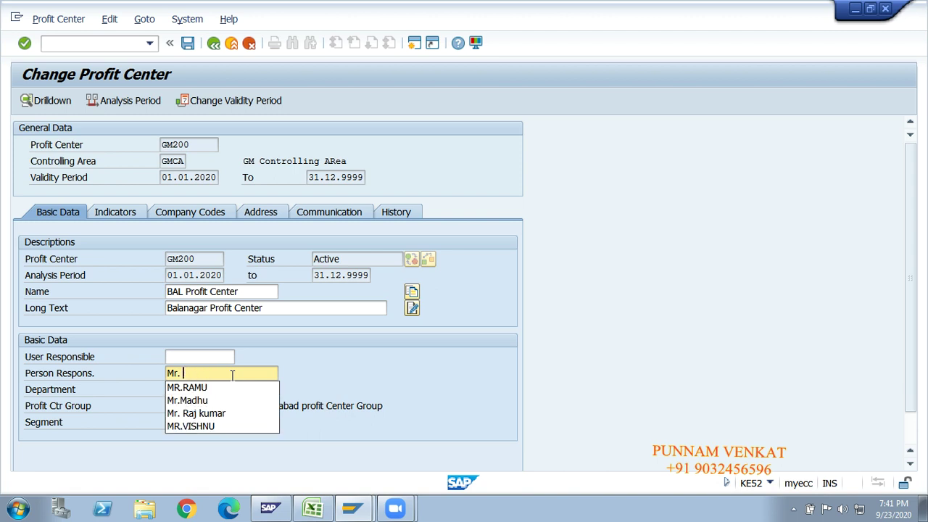
text(Sunil)
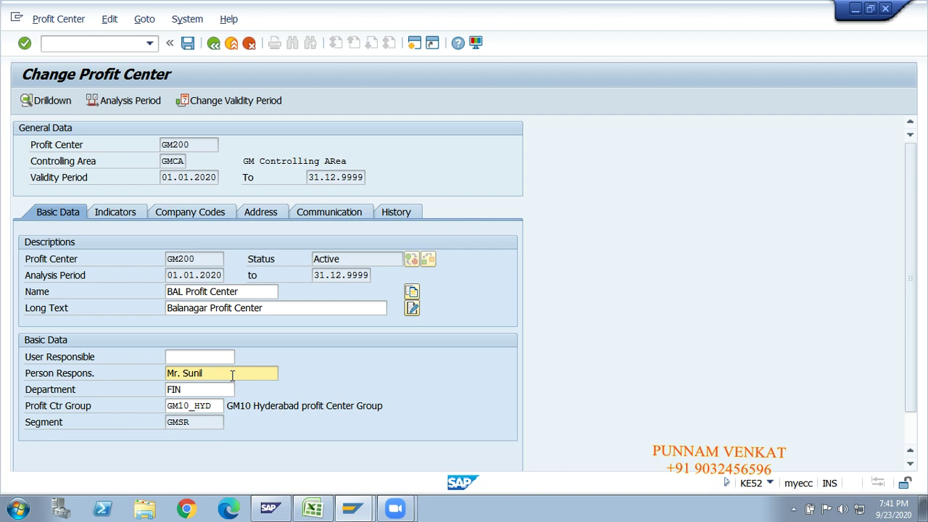
Save GM200, dismiss the saved-as-inactive message, and activate the profit center.
click(187, 42)
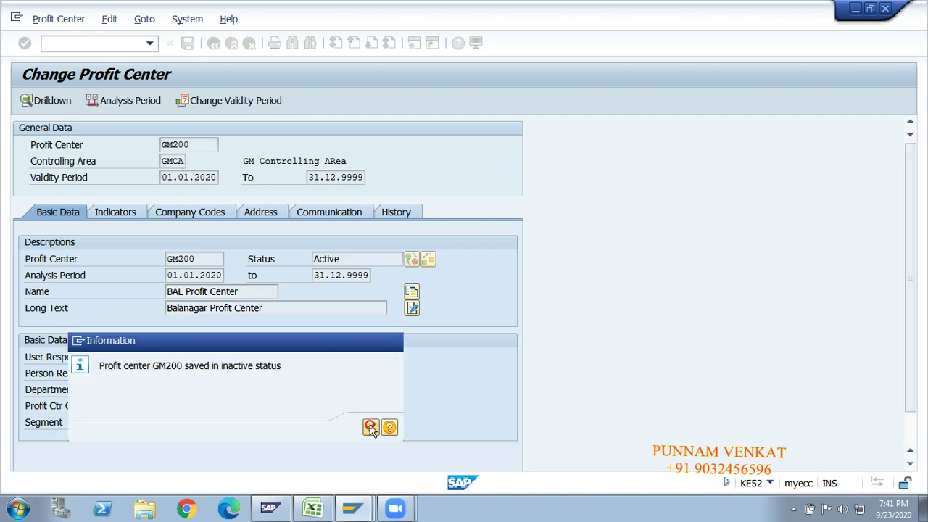
click(369, 427)
click(24, 100)
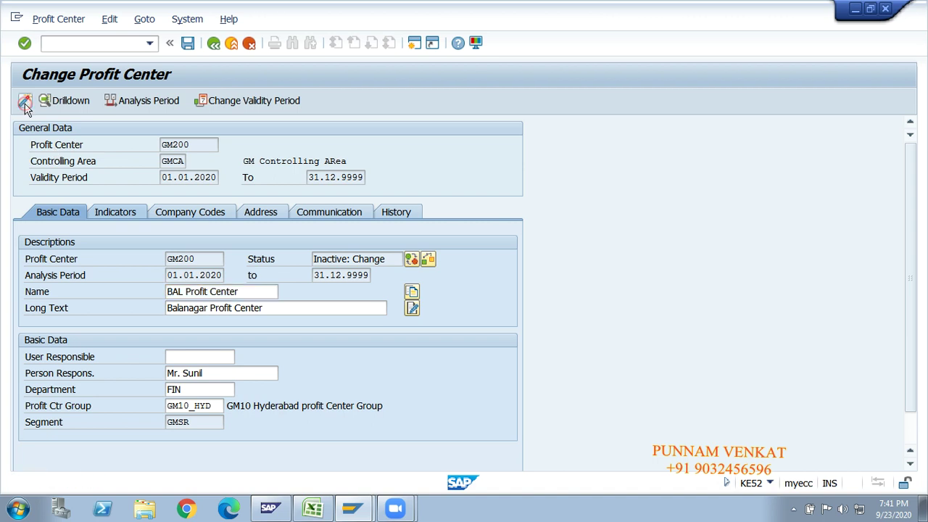
Run 6KEA with F8 to display the change history for profit center GM200.
click(214, 43)
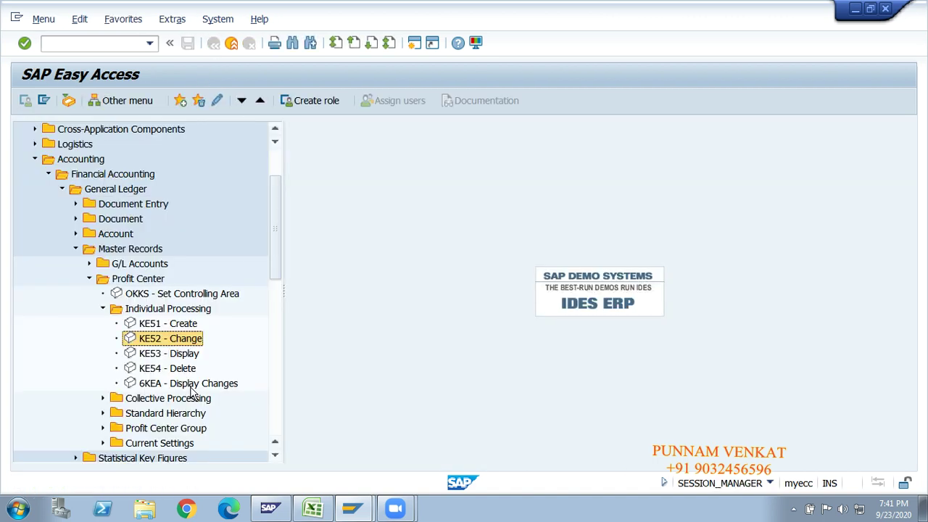
click(185, 385)
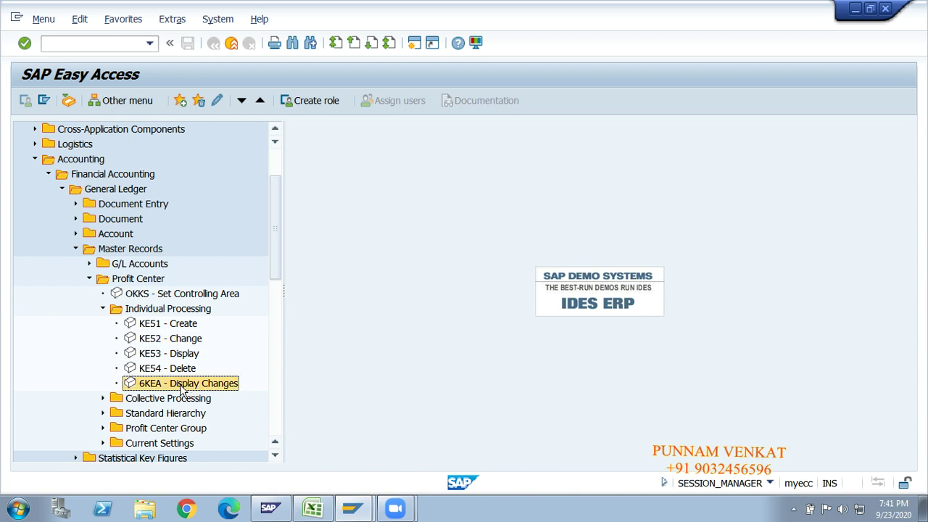
double_click(177, 385)
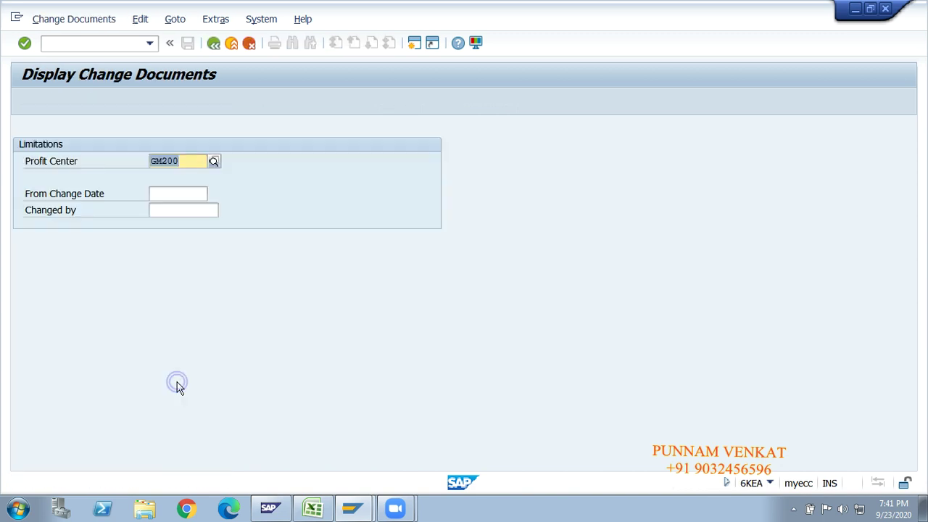
click(192, 161)
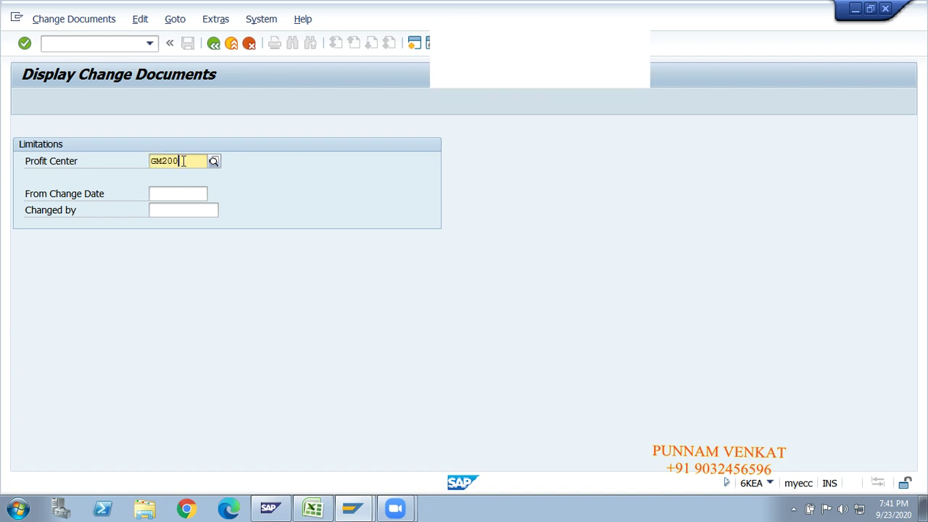
key(F8)
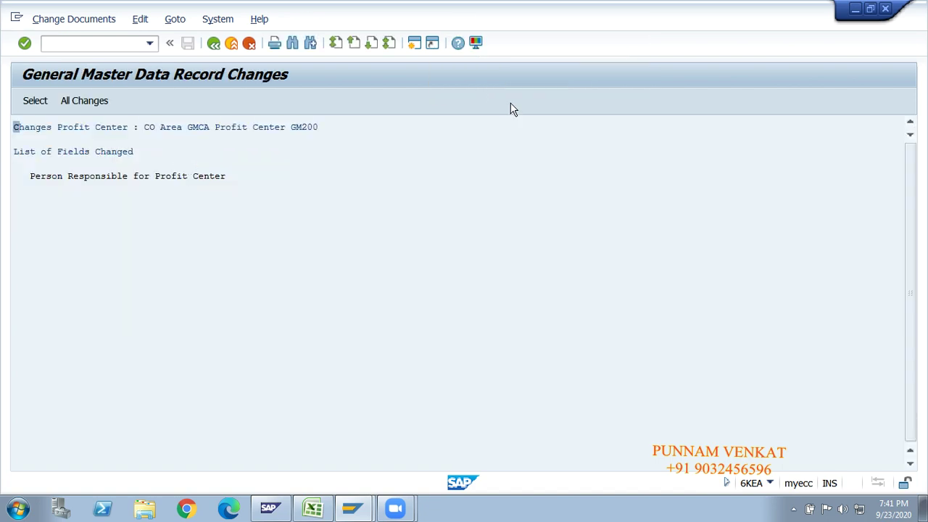
Show all changes, comparing the old and new Person Responsible values, then go back.
click(84, 101)
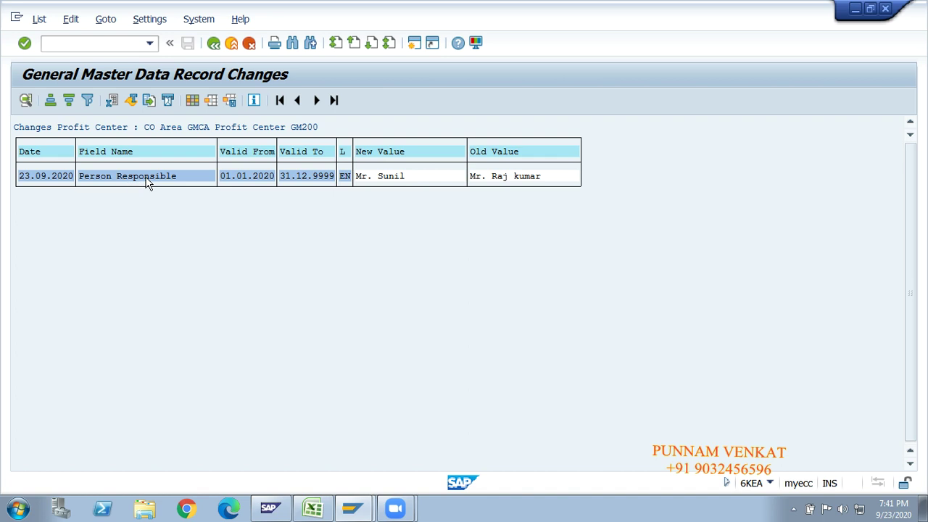
click(486, 154)
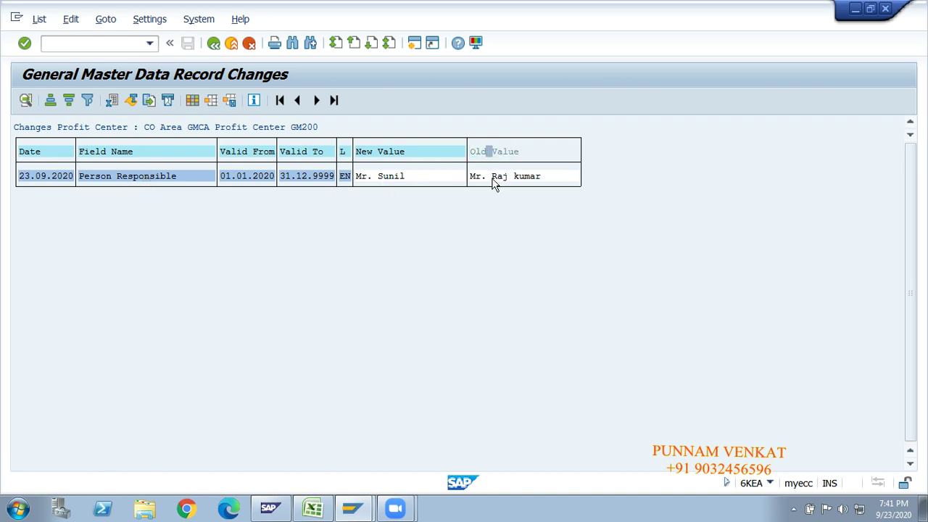
click(493, 180)
click(385, 183)
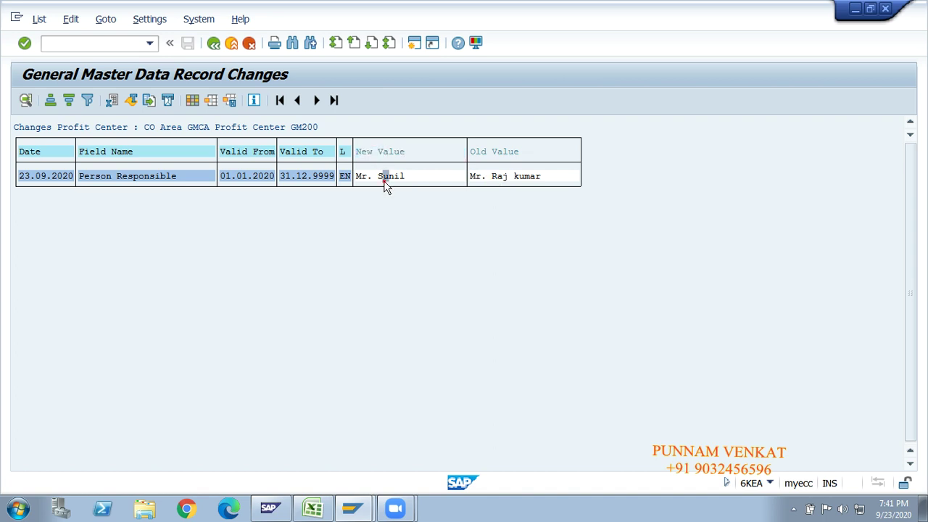
click(213, 45)
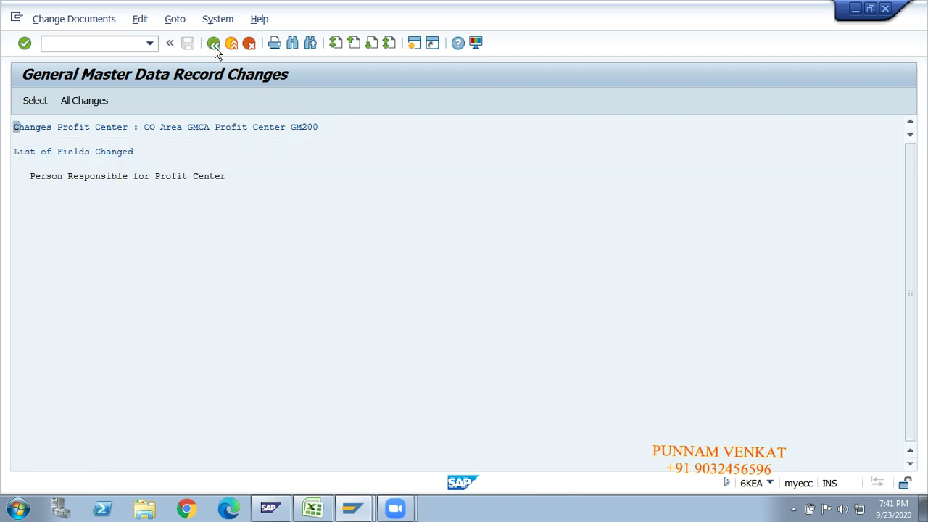
click(214, 44)
Return to Easy Access and step through KE51, KE52, KE53, KE54 and 6KEA in the tree.
click(214, 44)
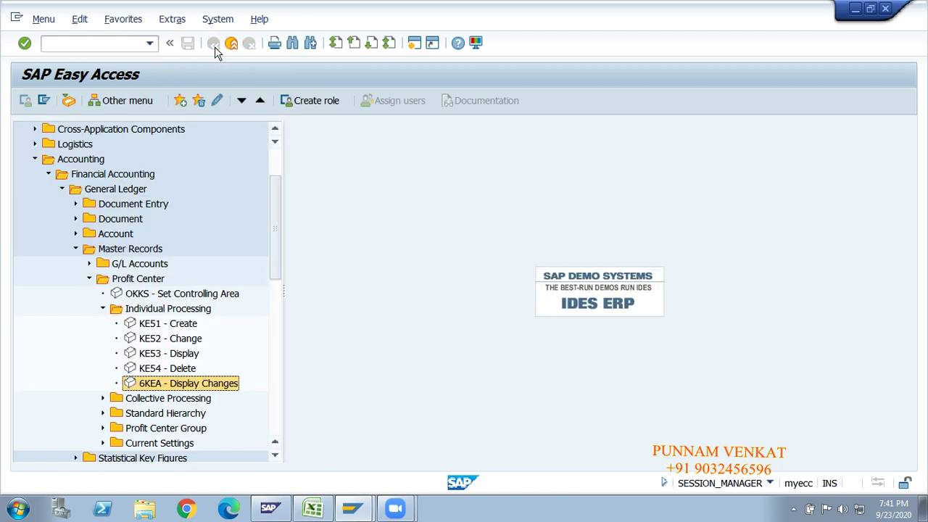
click(153, 324)
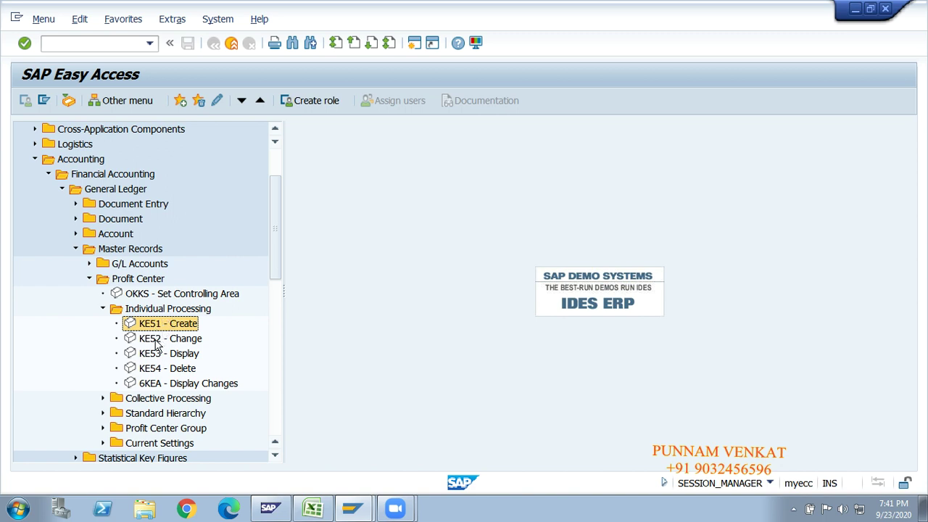
click(155, 342)
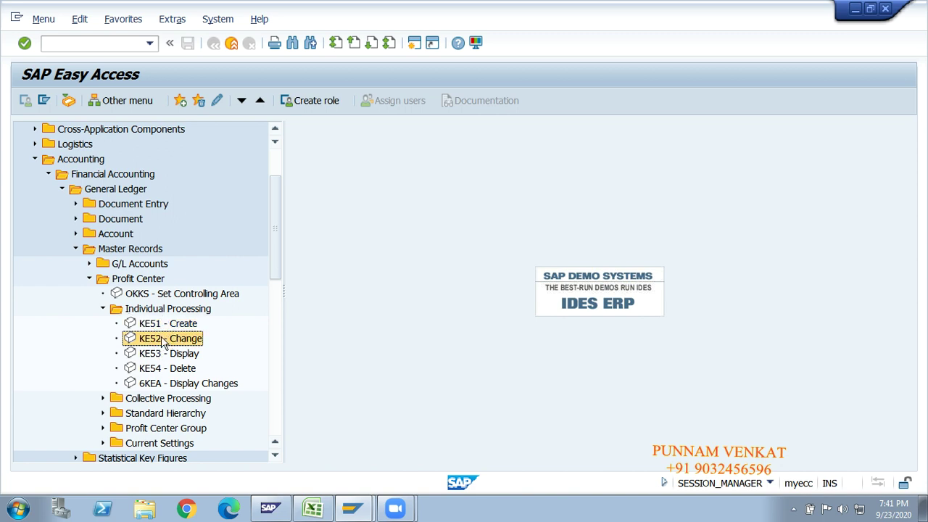
click(157, 355)
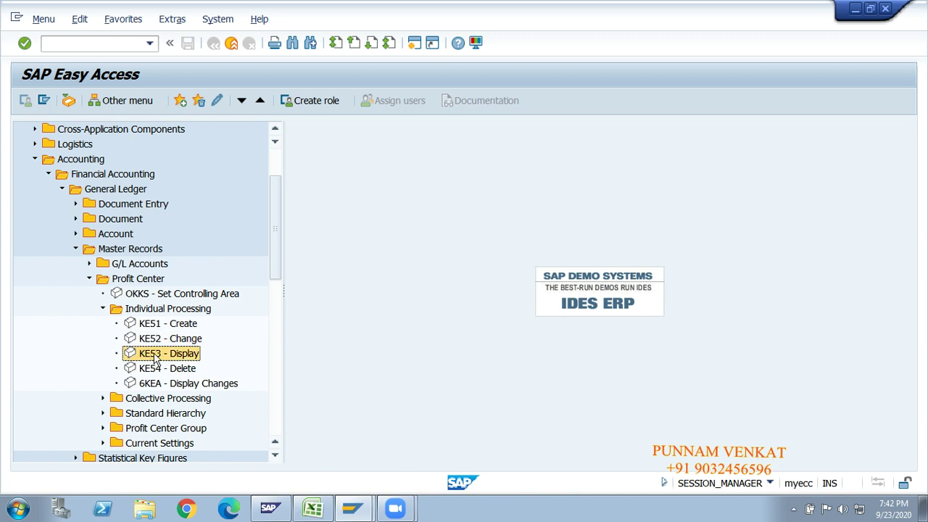
click(159, 370)
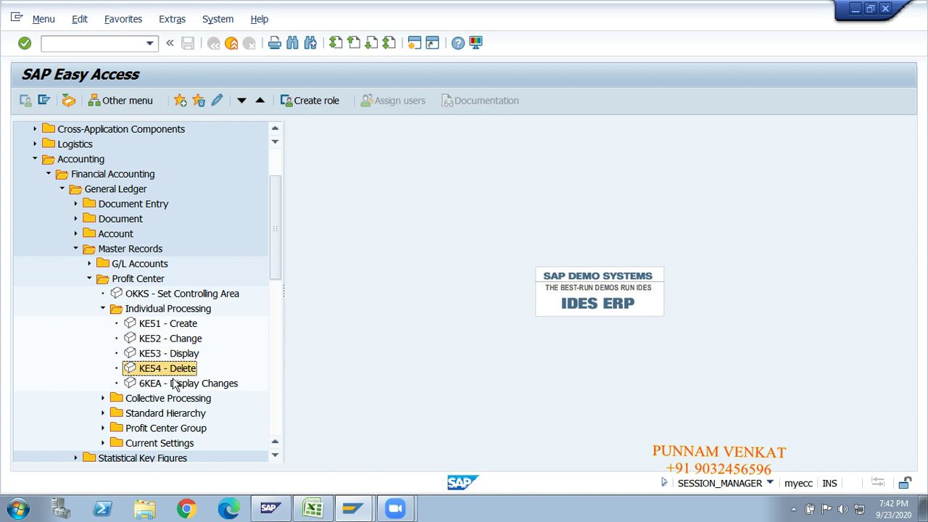
click(145, 386)
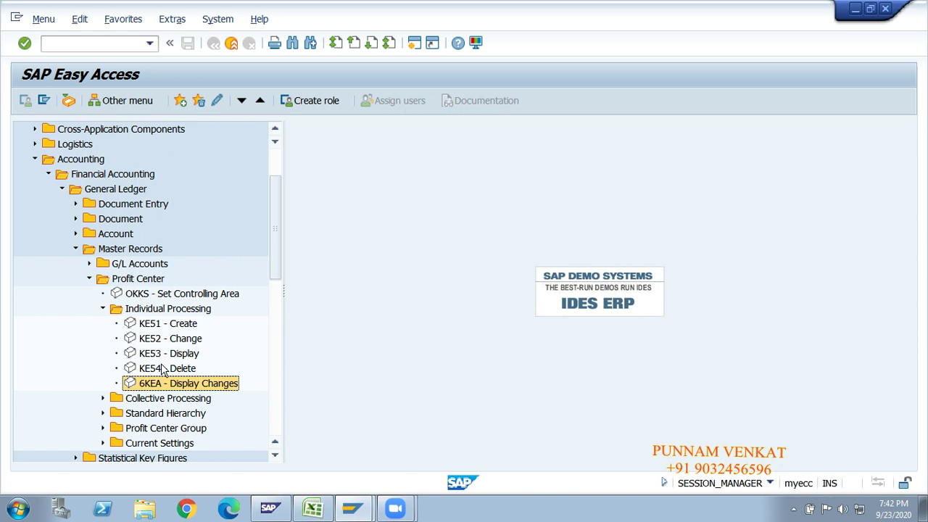
Collapse the Profit Center, Master Records, General Ledger and Accounting branches with arrow keys.
key(Up)
key(Up)
key(Up)
key(Up)
key(Up)
key(Left)
key(Up)
key(Up)
key(Left)
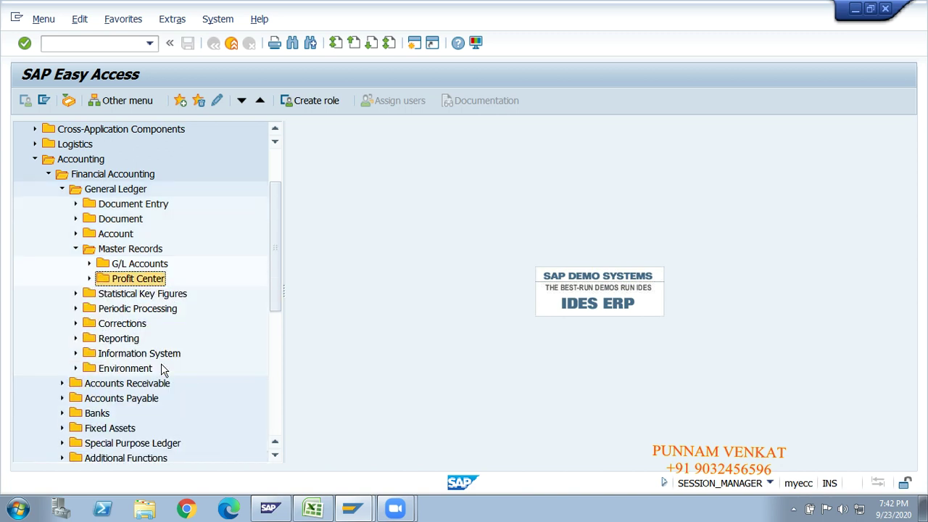
key(Up)
key(Left)
key(Up)
key(Up)
key(Up)
key(Up)
key(Left)
key(Up)
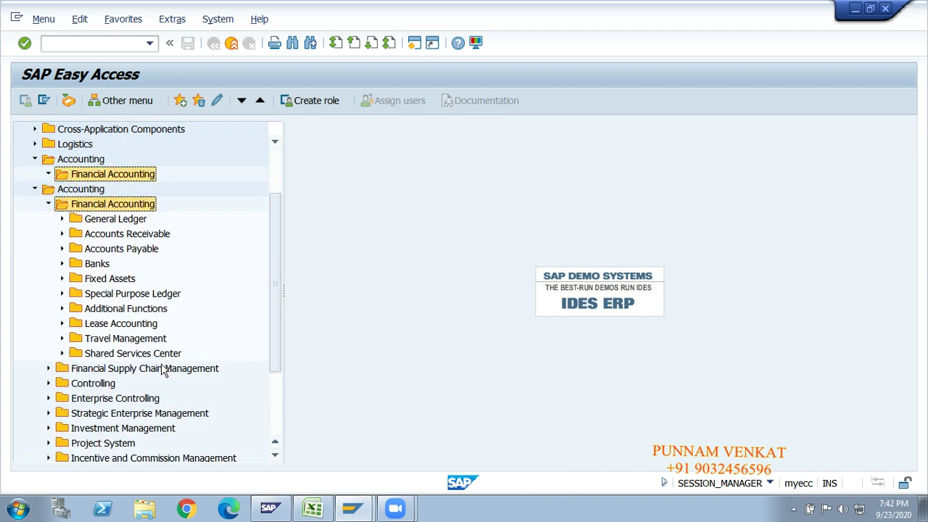
key(Left)
key(Up)
key(Left)
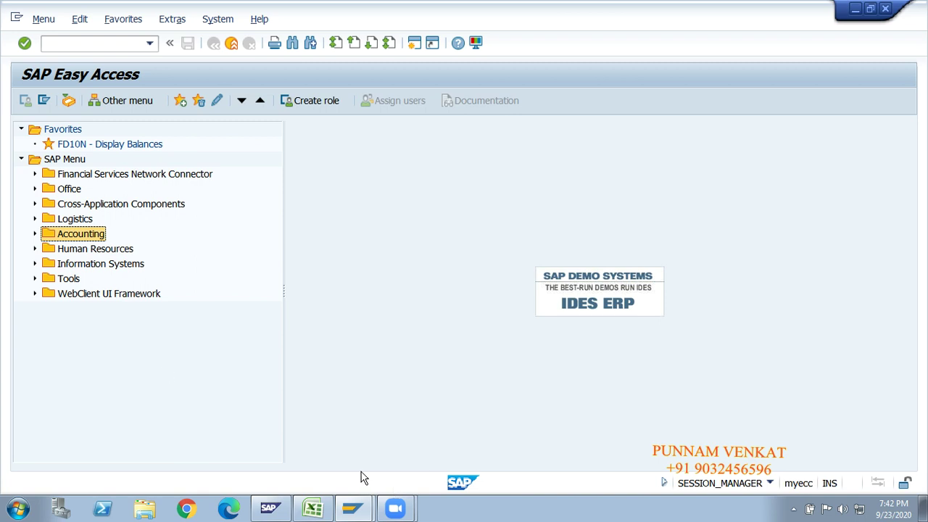
In Excel, show the Controlling area profit center sheet scrolled back to column A.
click(313, 507)
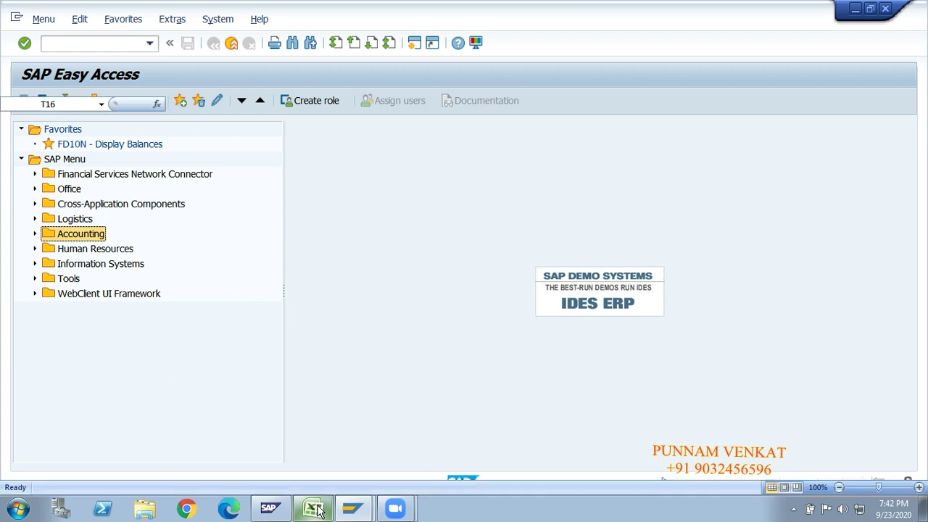
click(390, 411)
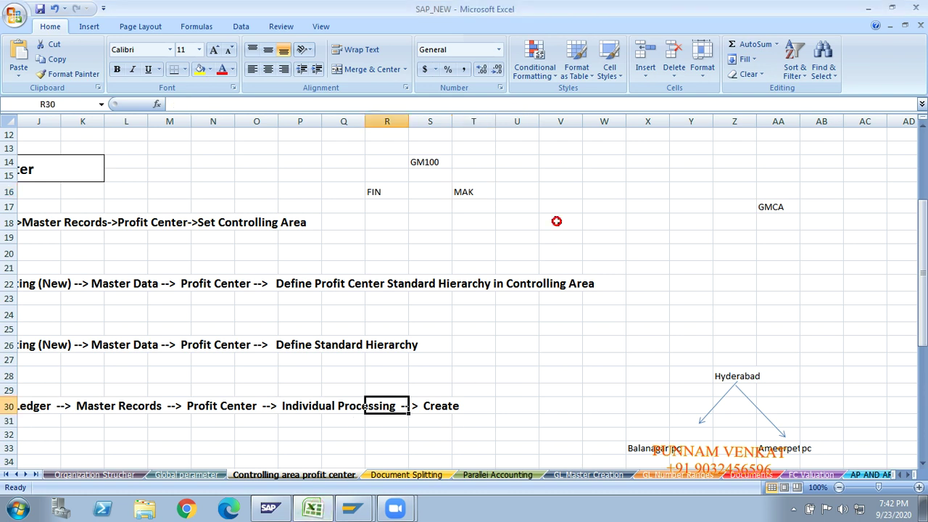
click(427, 477)
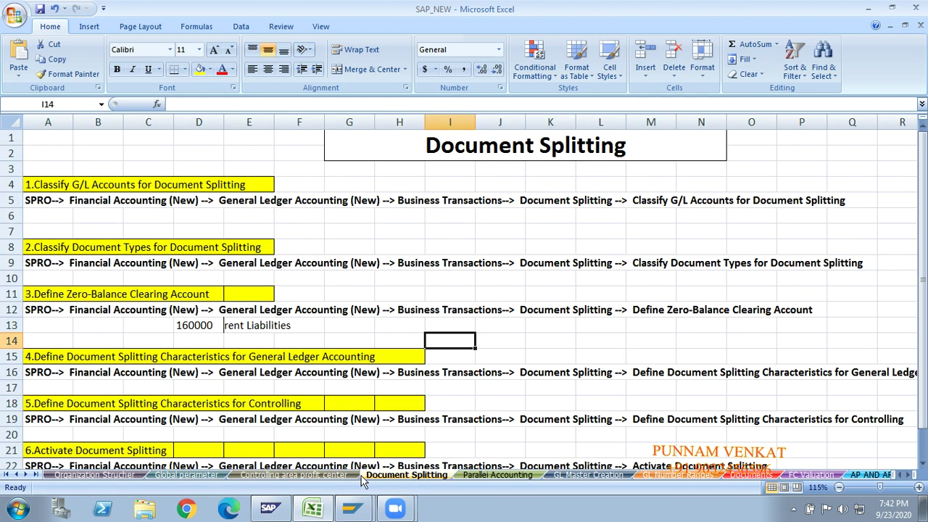
click(304, 476)
click(280, 424)
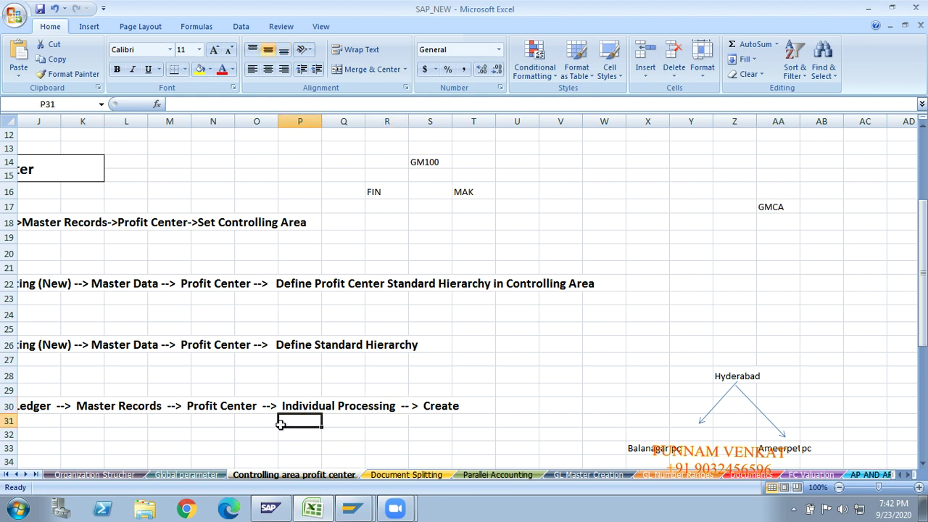
key(Left)
key(Home)
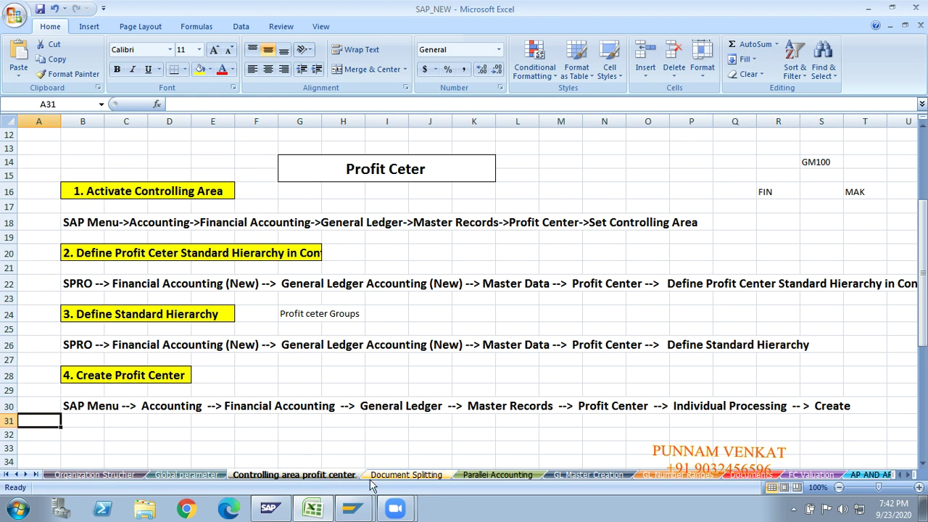
Flip to Document Splitting and back to Controlling area profit center, then reveal hidden tray icons.
click(384, 476)
click(332, 479)
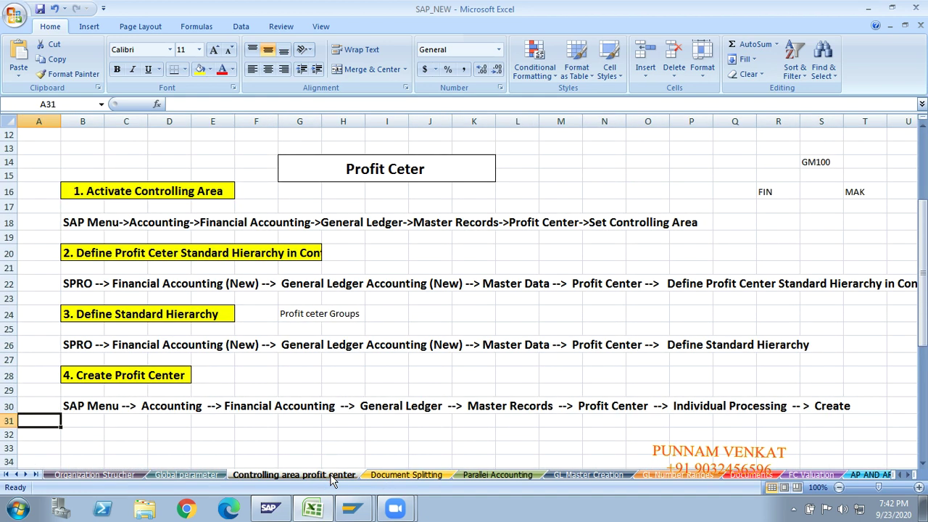
click(281, 426)
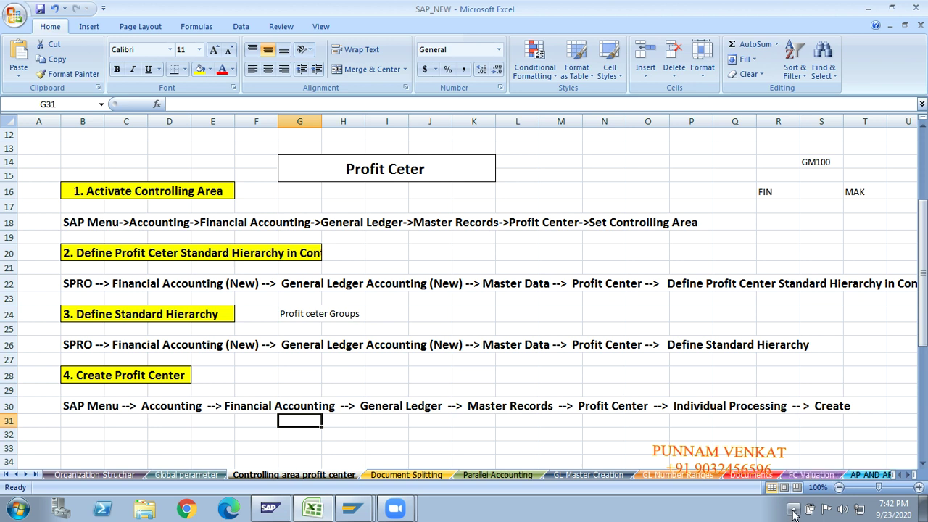
click(793, 509)
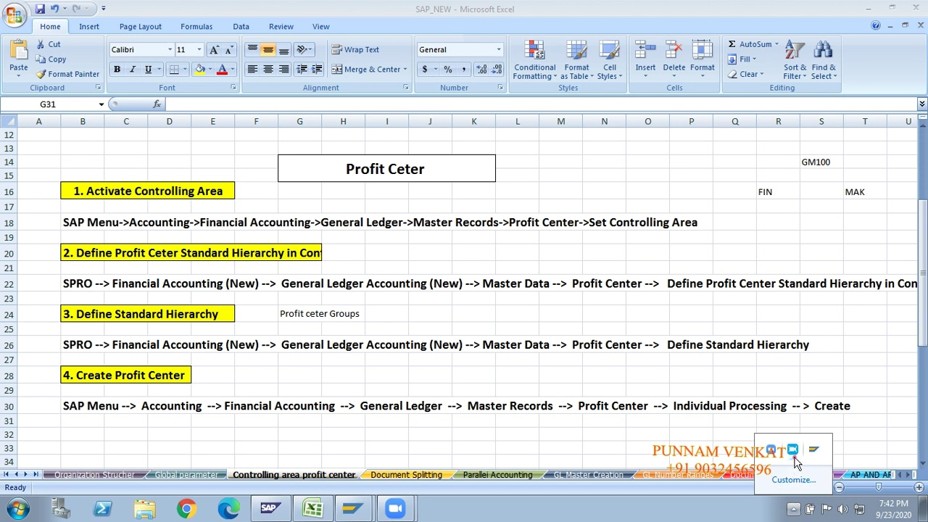